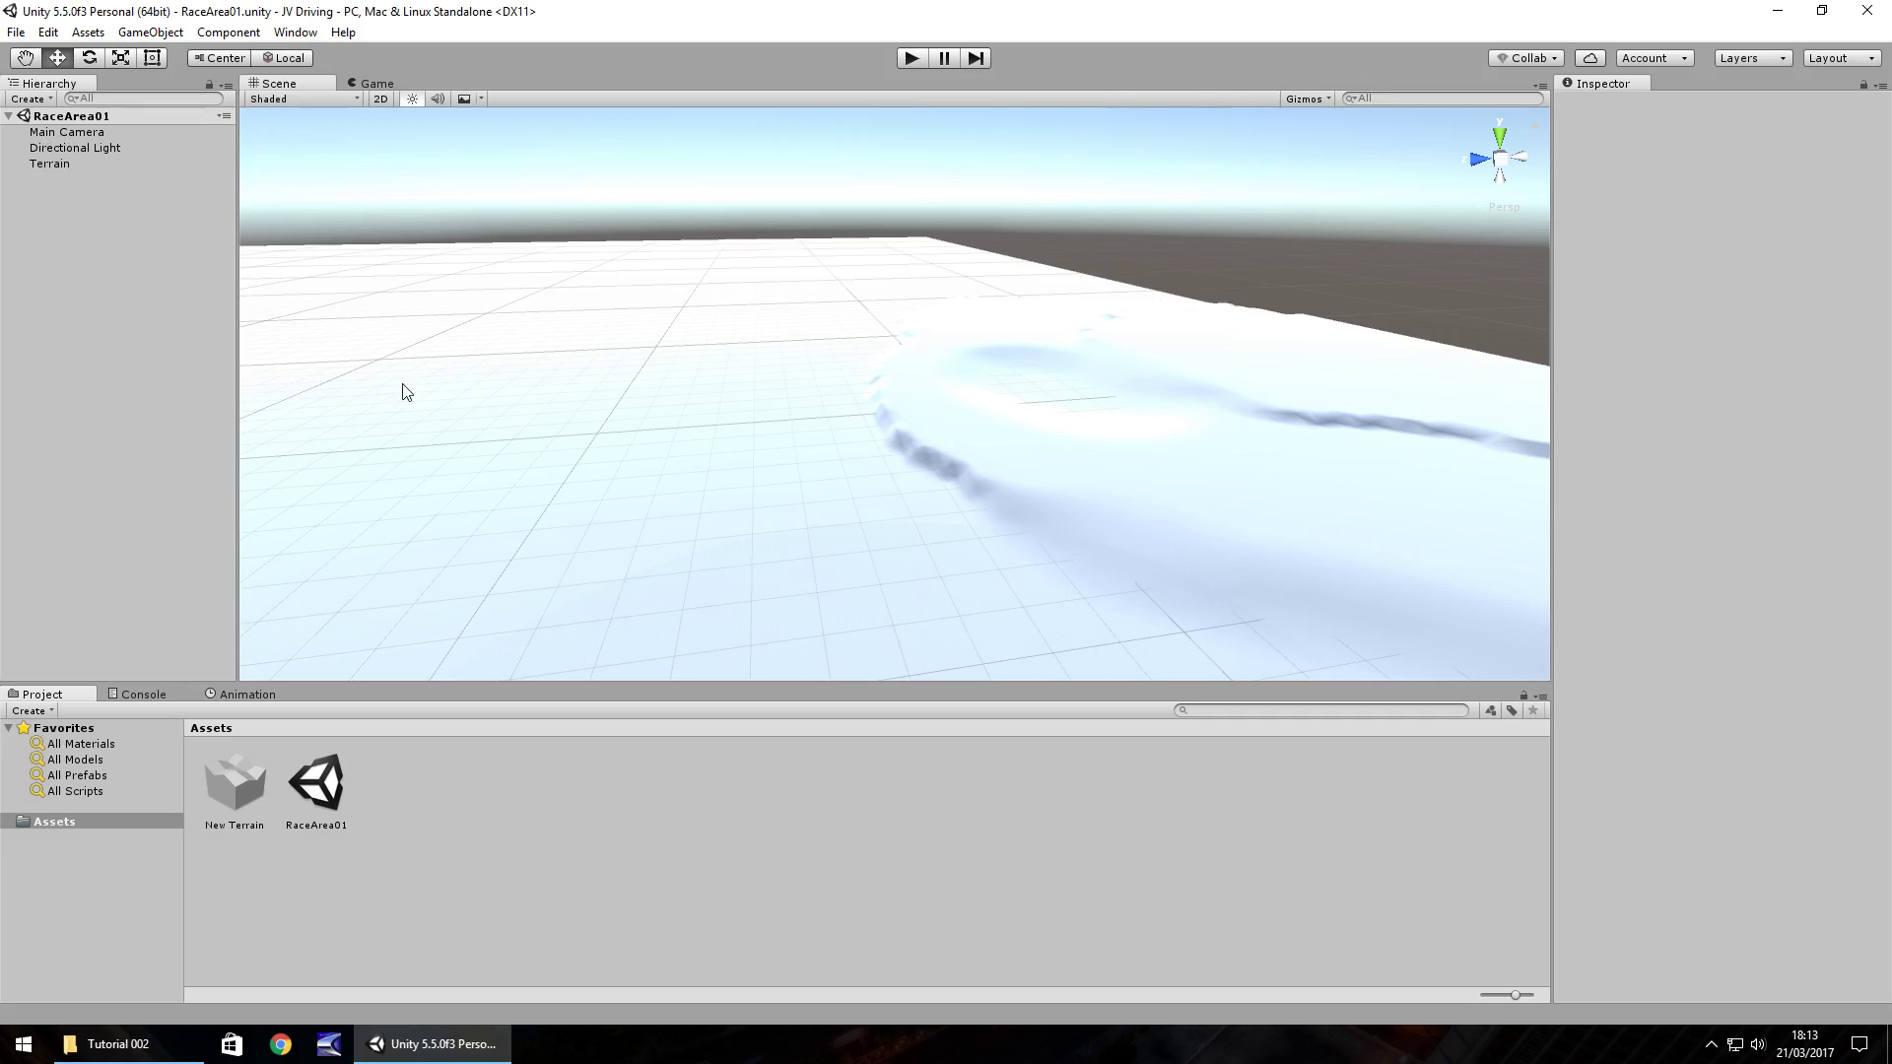
Step: Create a folder named Textures in the project's Assets folder
right_click(57, 824)
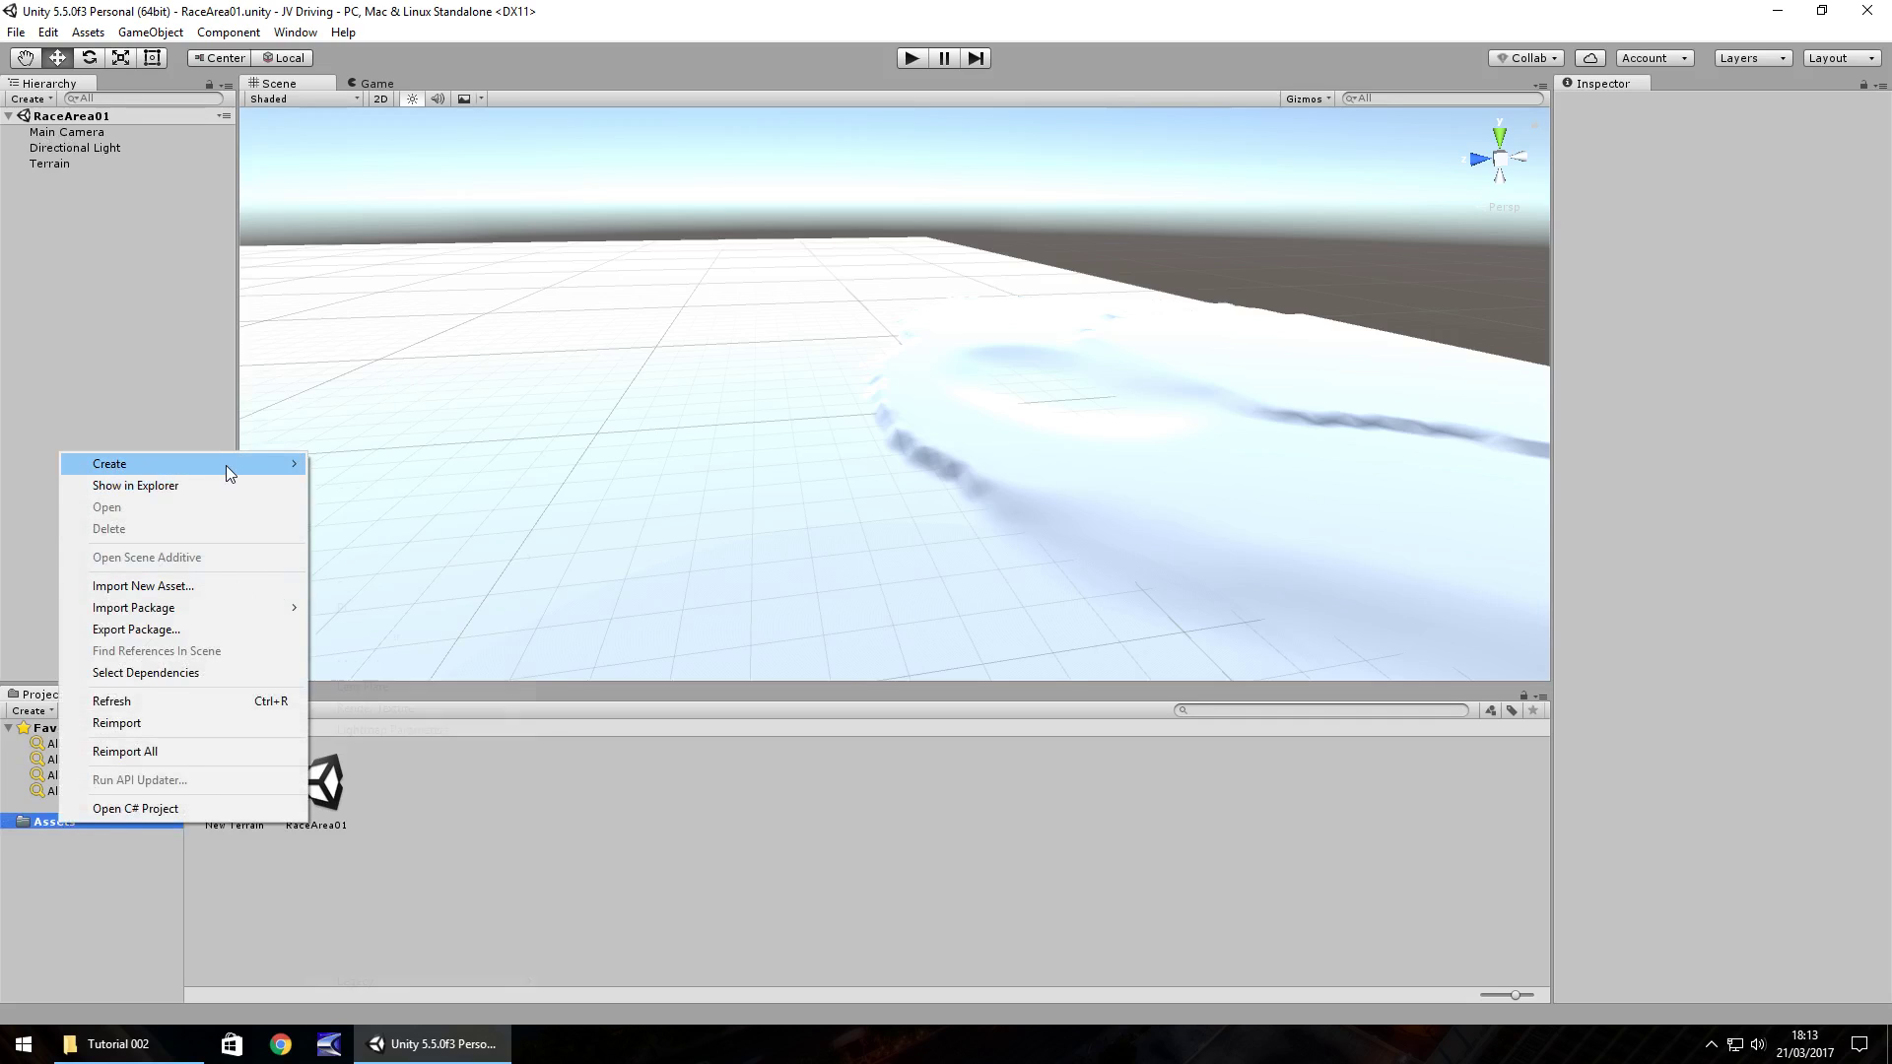
mouse_move(227, 465)
left_click(363, 463)
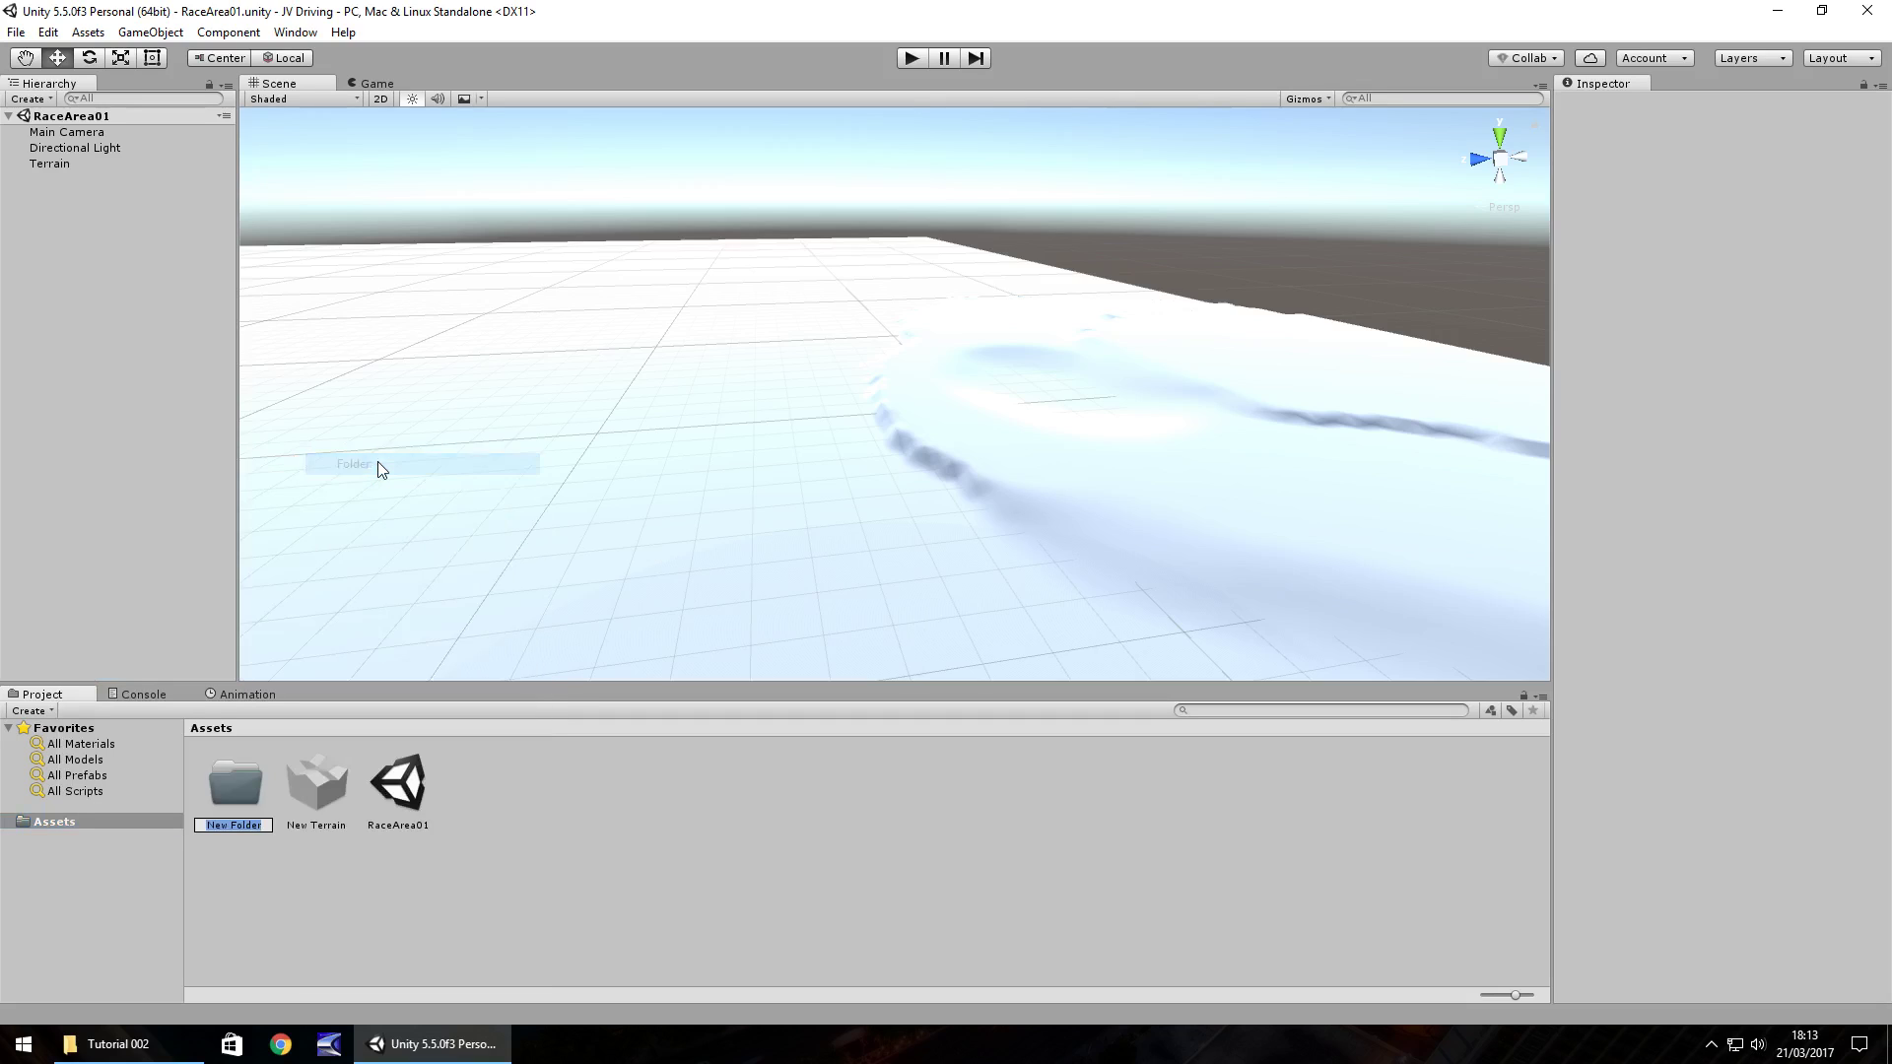
type("Textures")
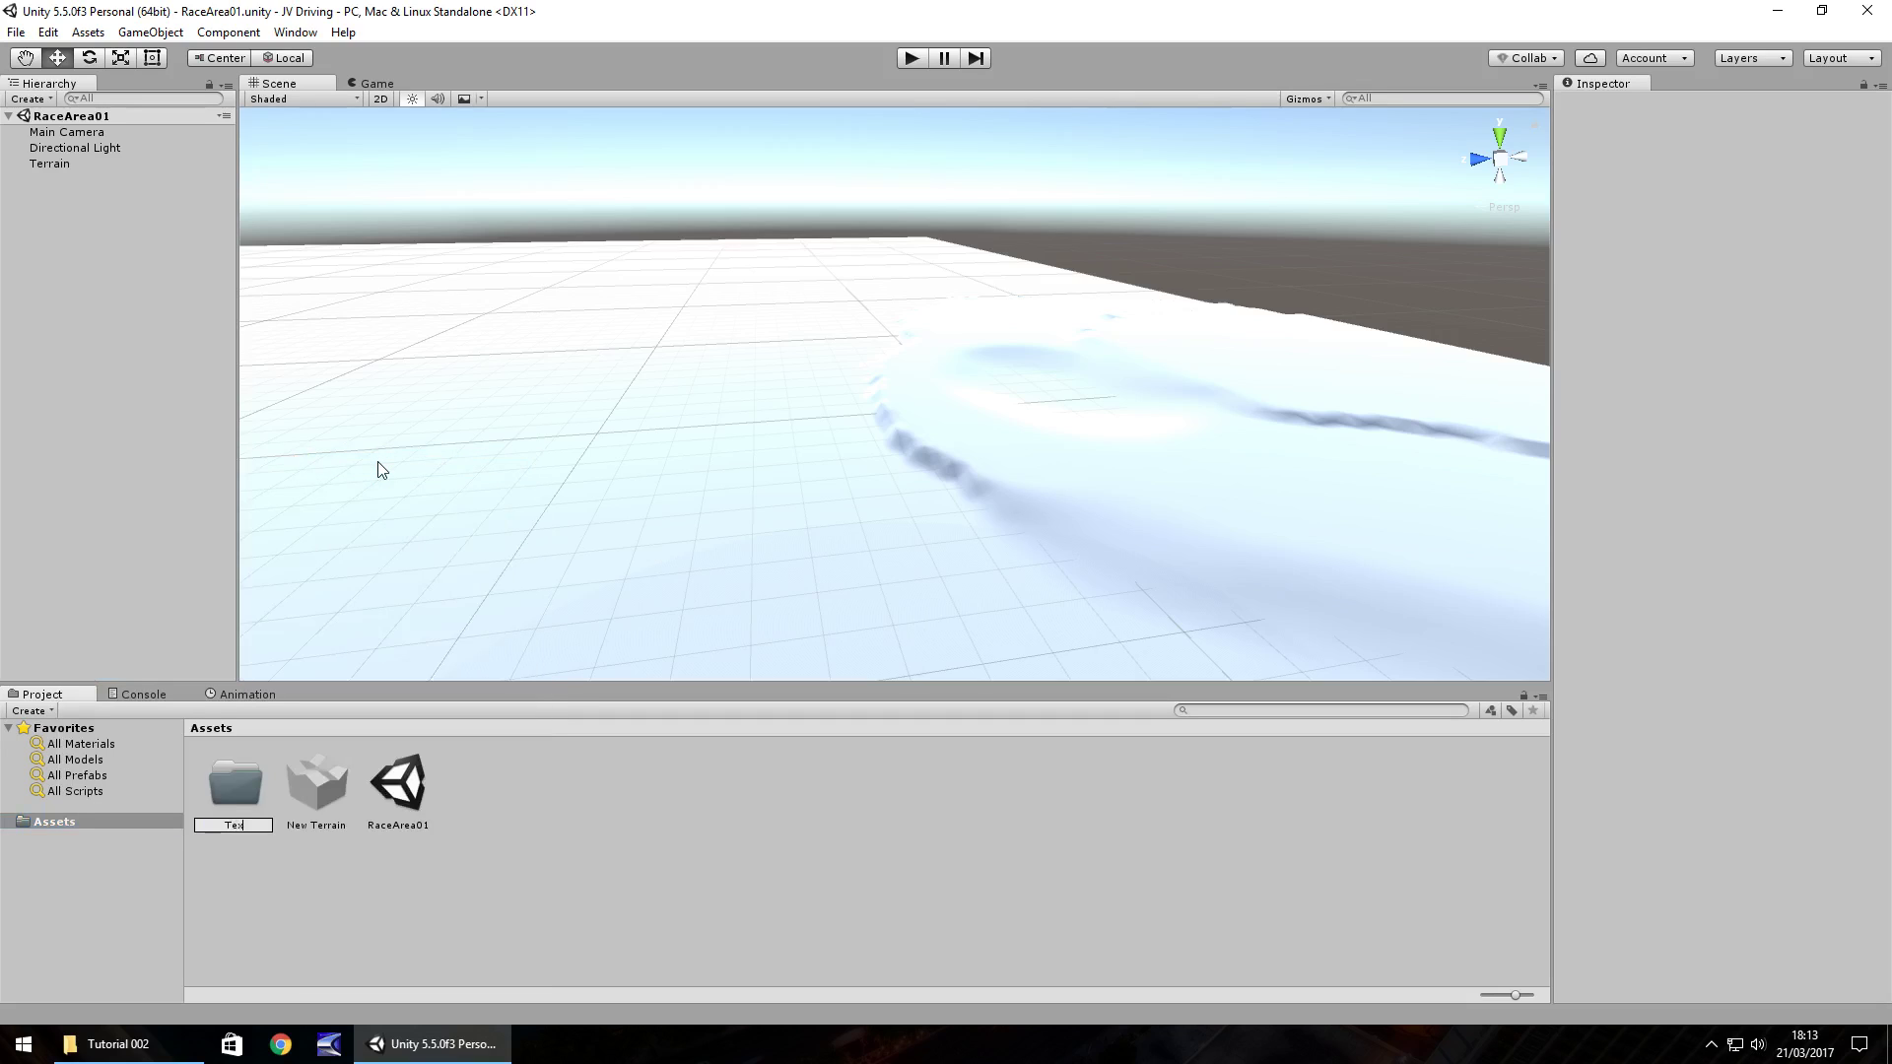
key("Return")
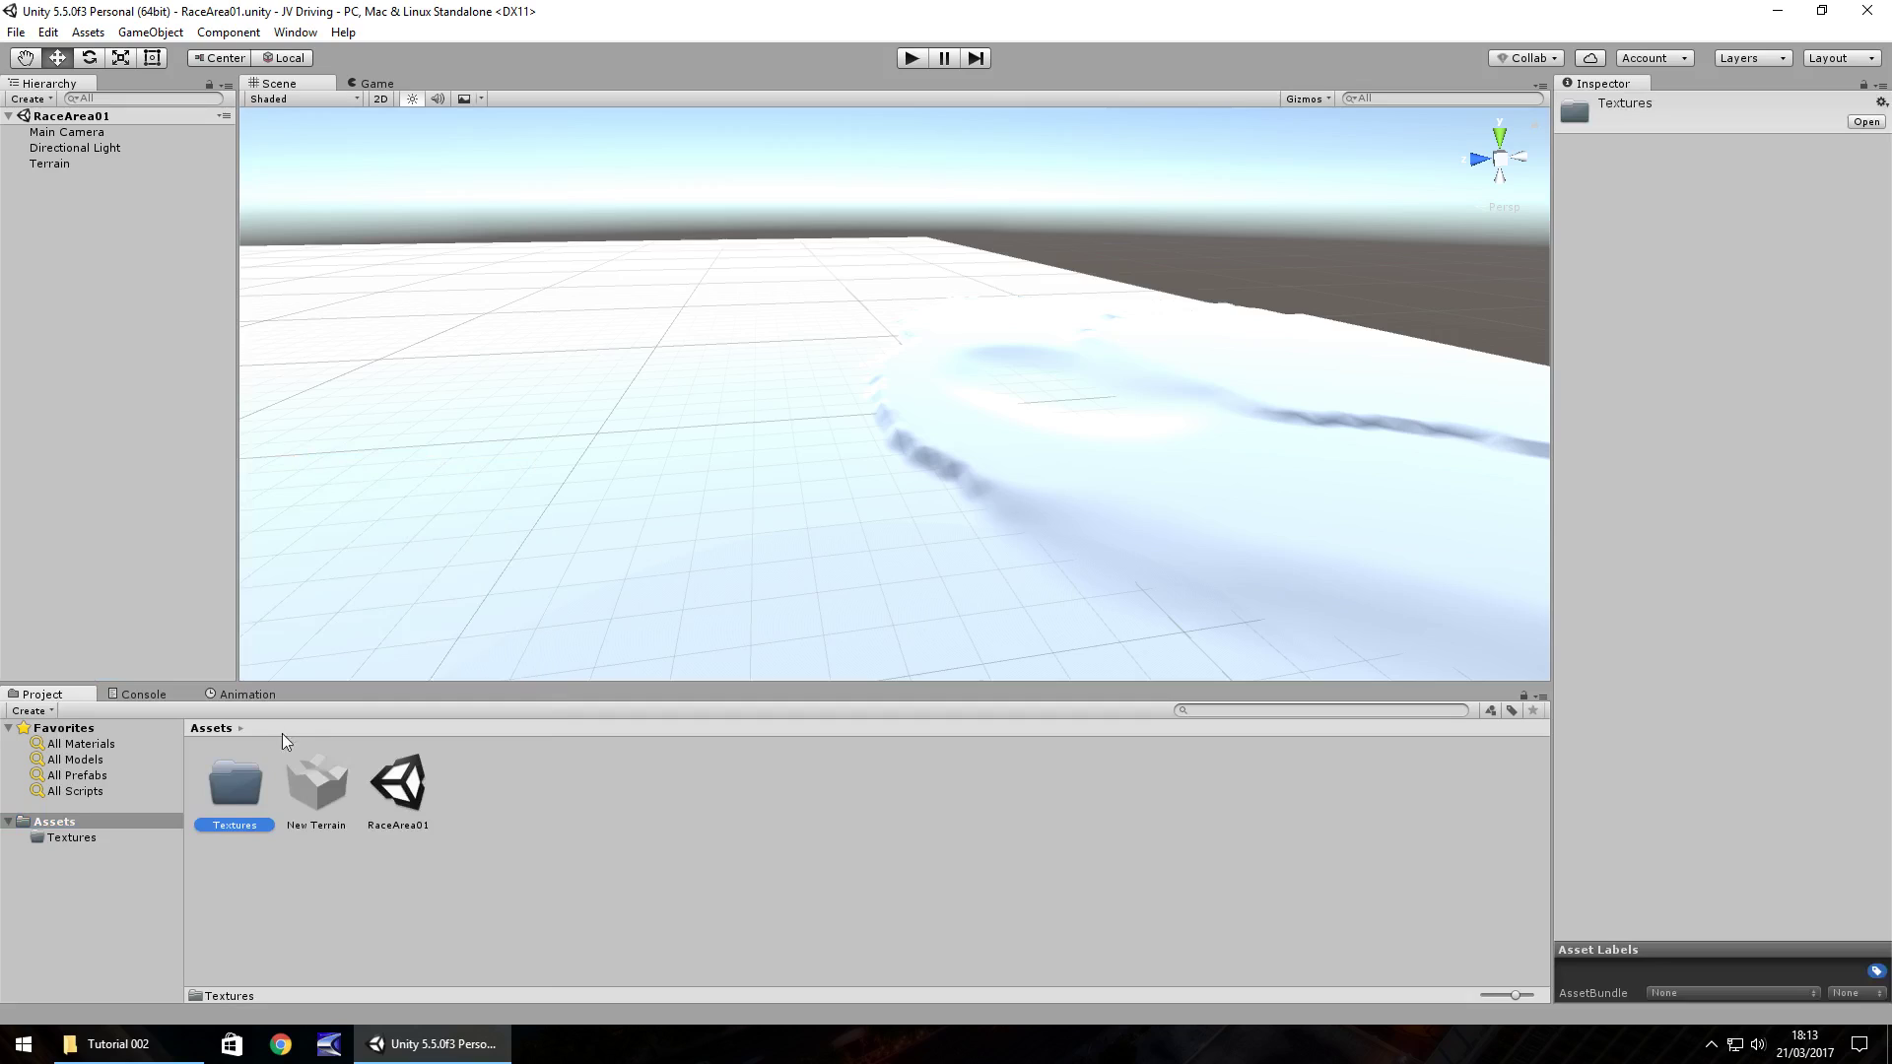
Step: Import the Asphalt001, Grass001 and Rock001 images from the Tutorial 002 folder into the Textures folder
double_click(246, 792)
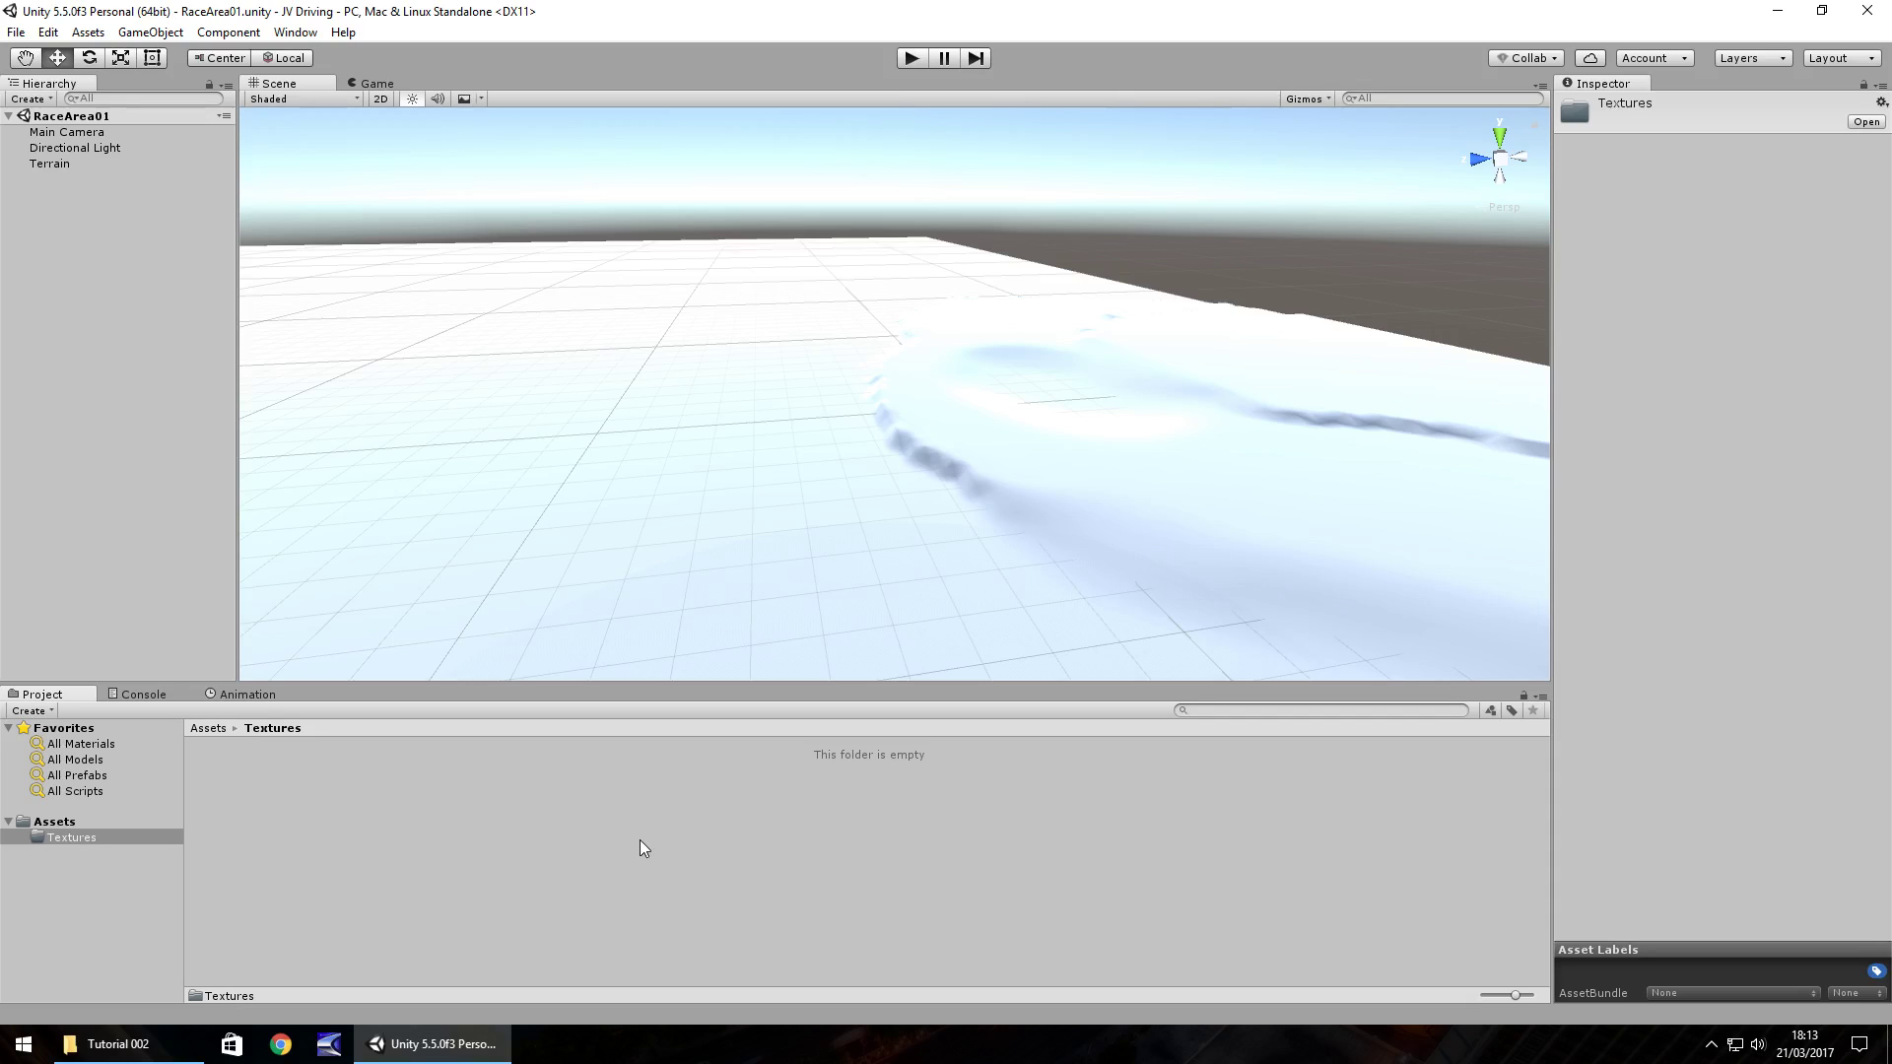
left_click(119, 1043)
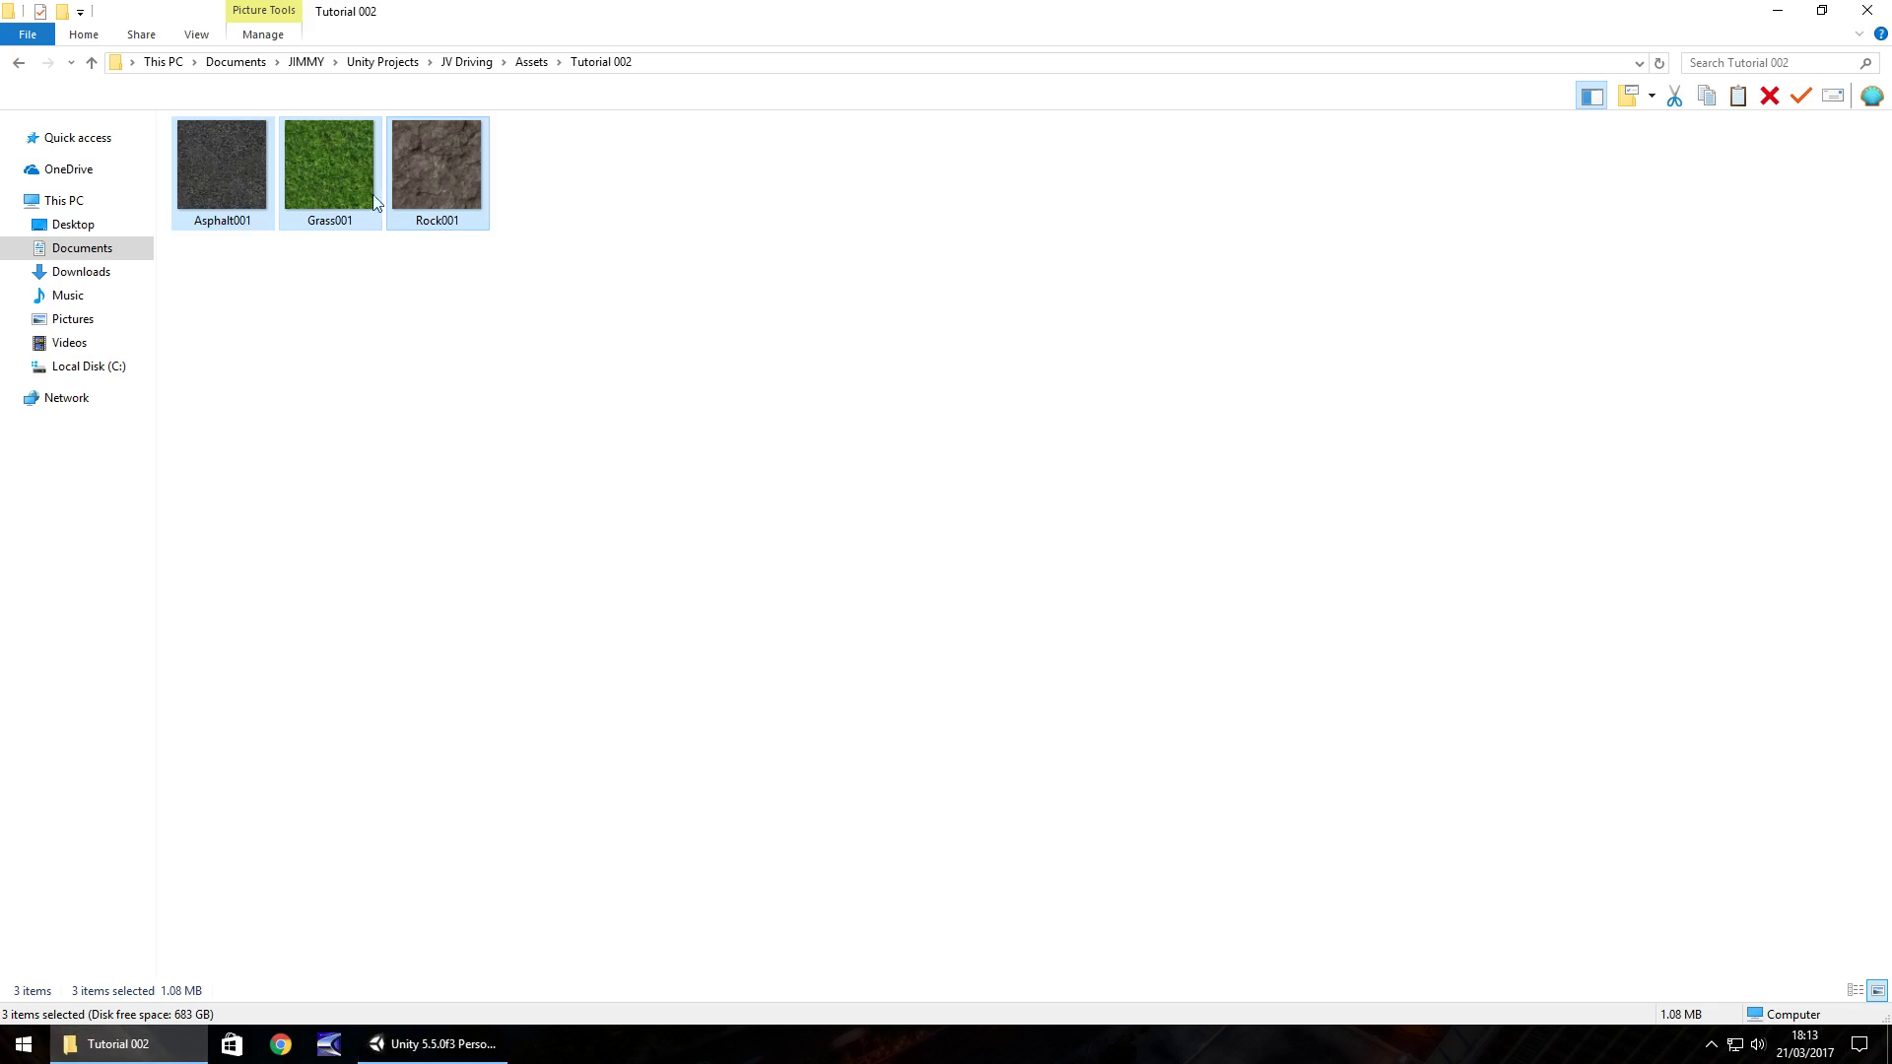
left_click_drag(503, 302, 273, 805)
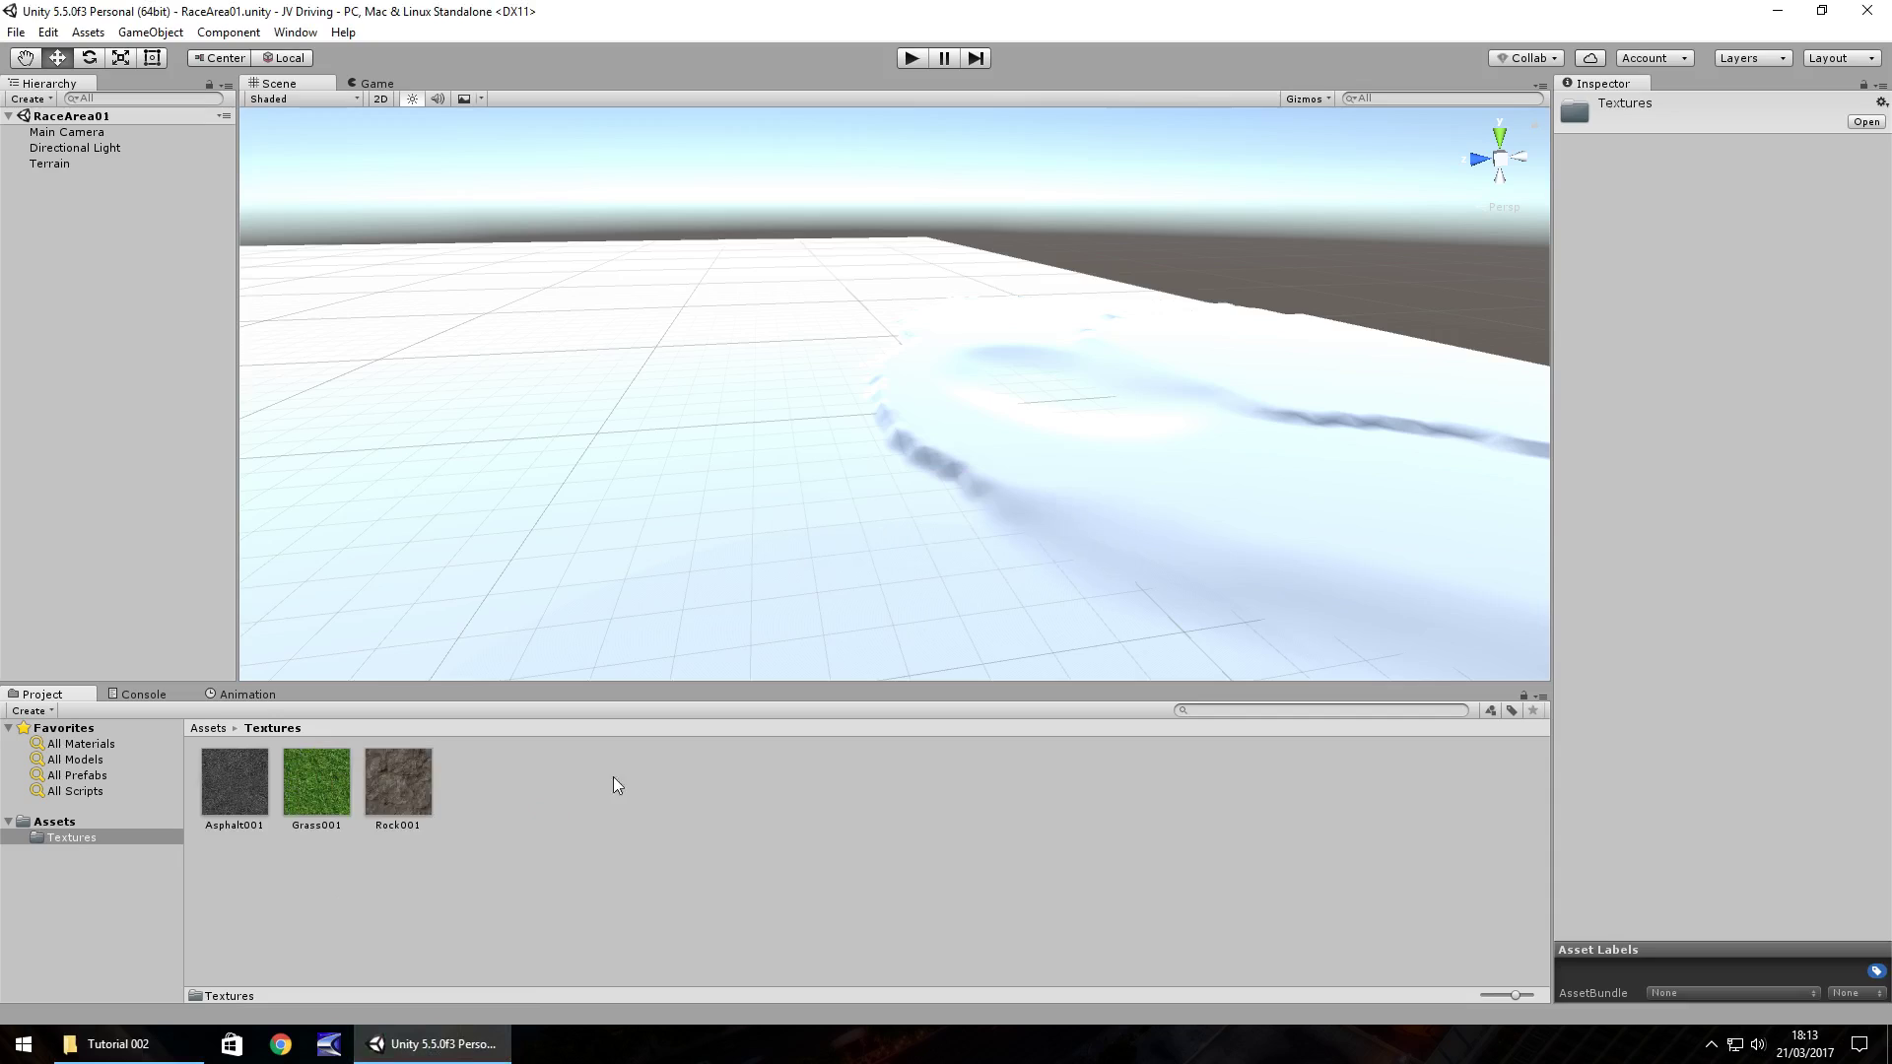
left_click(501, 836)
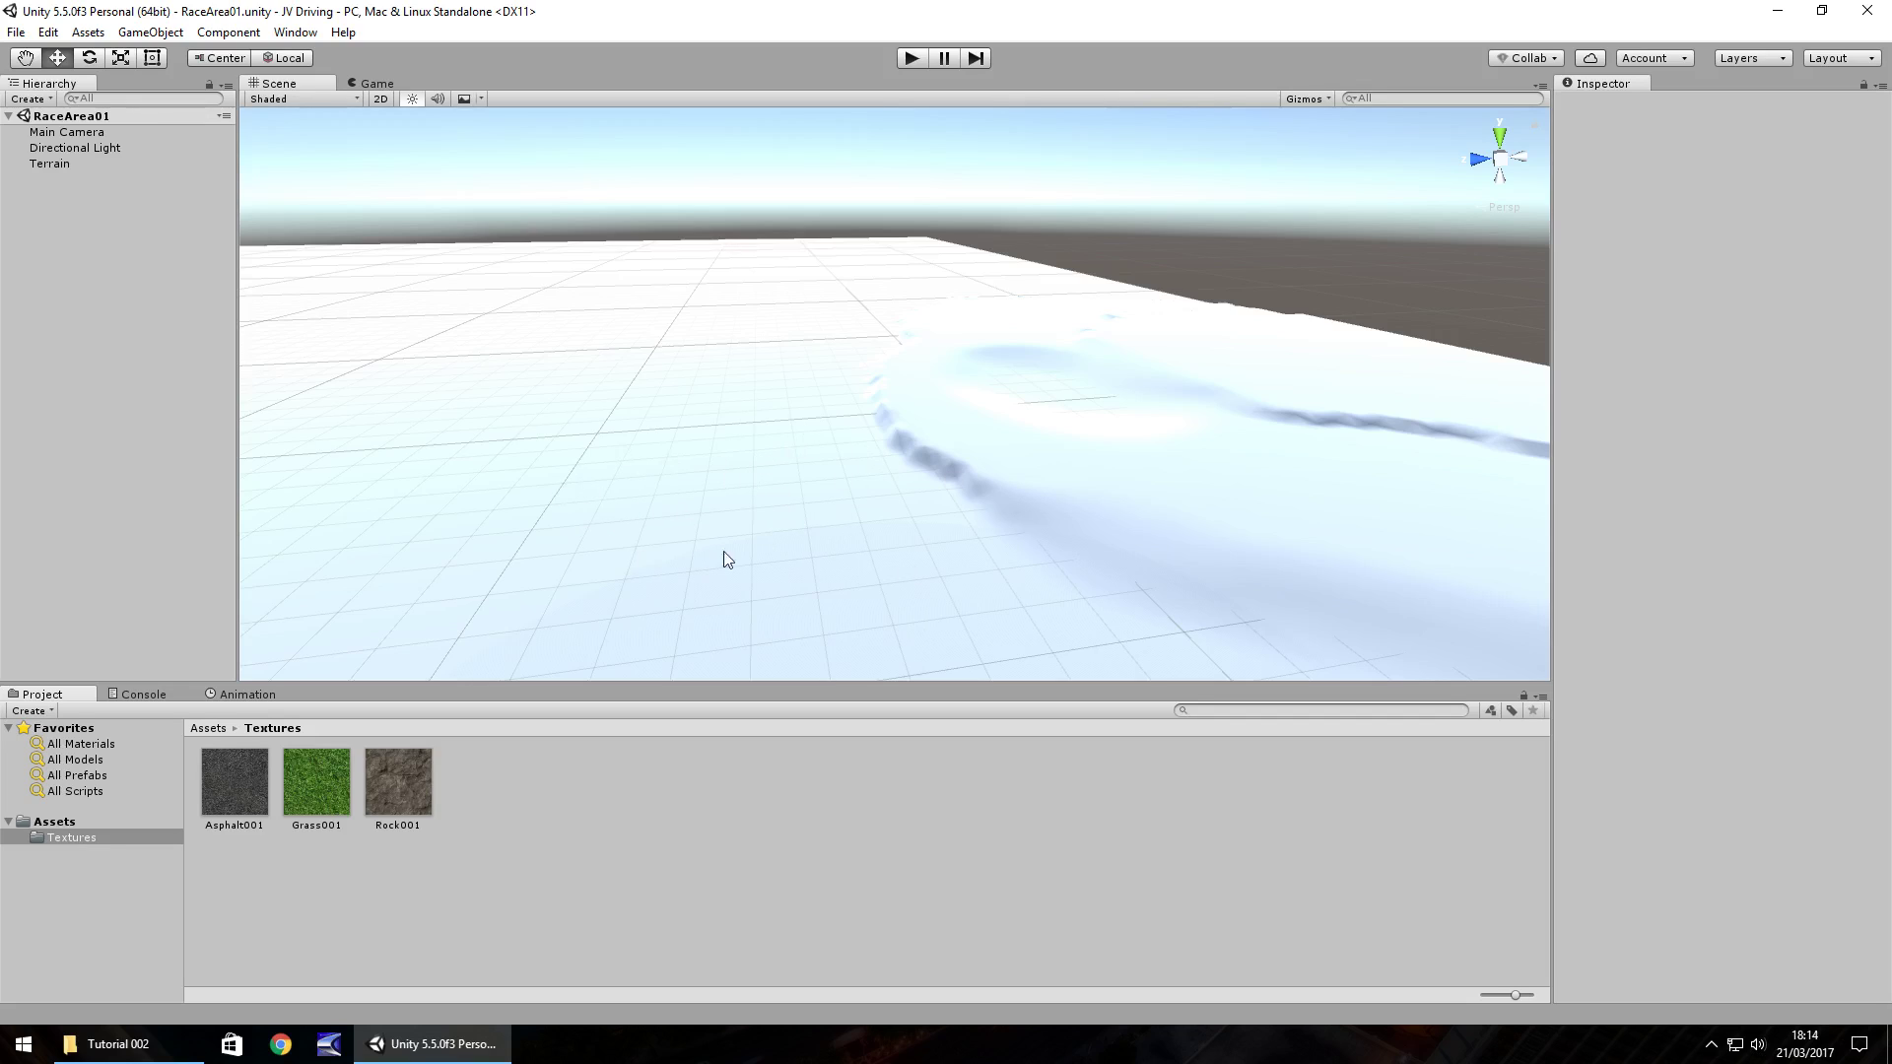
Step: Add Grass001 as the terrain's first paint texture, with a tiling size of 15 by 15
left_click(746, 520)
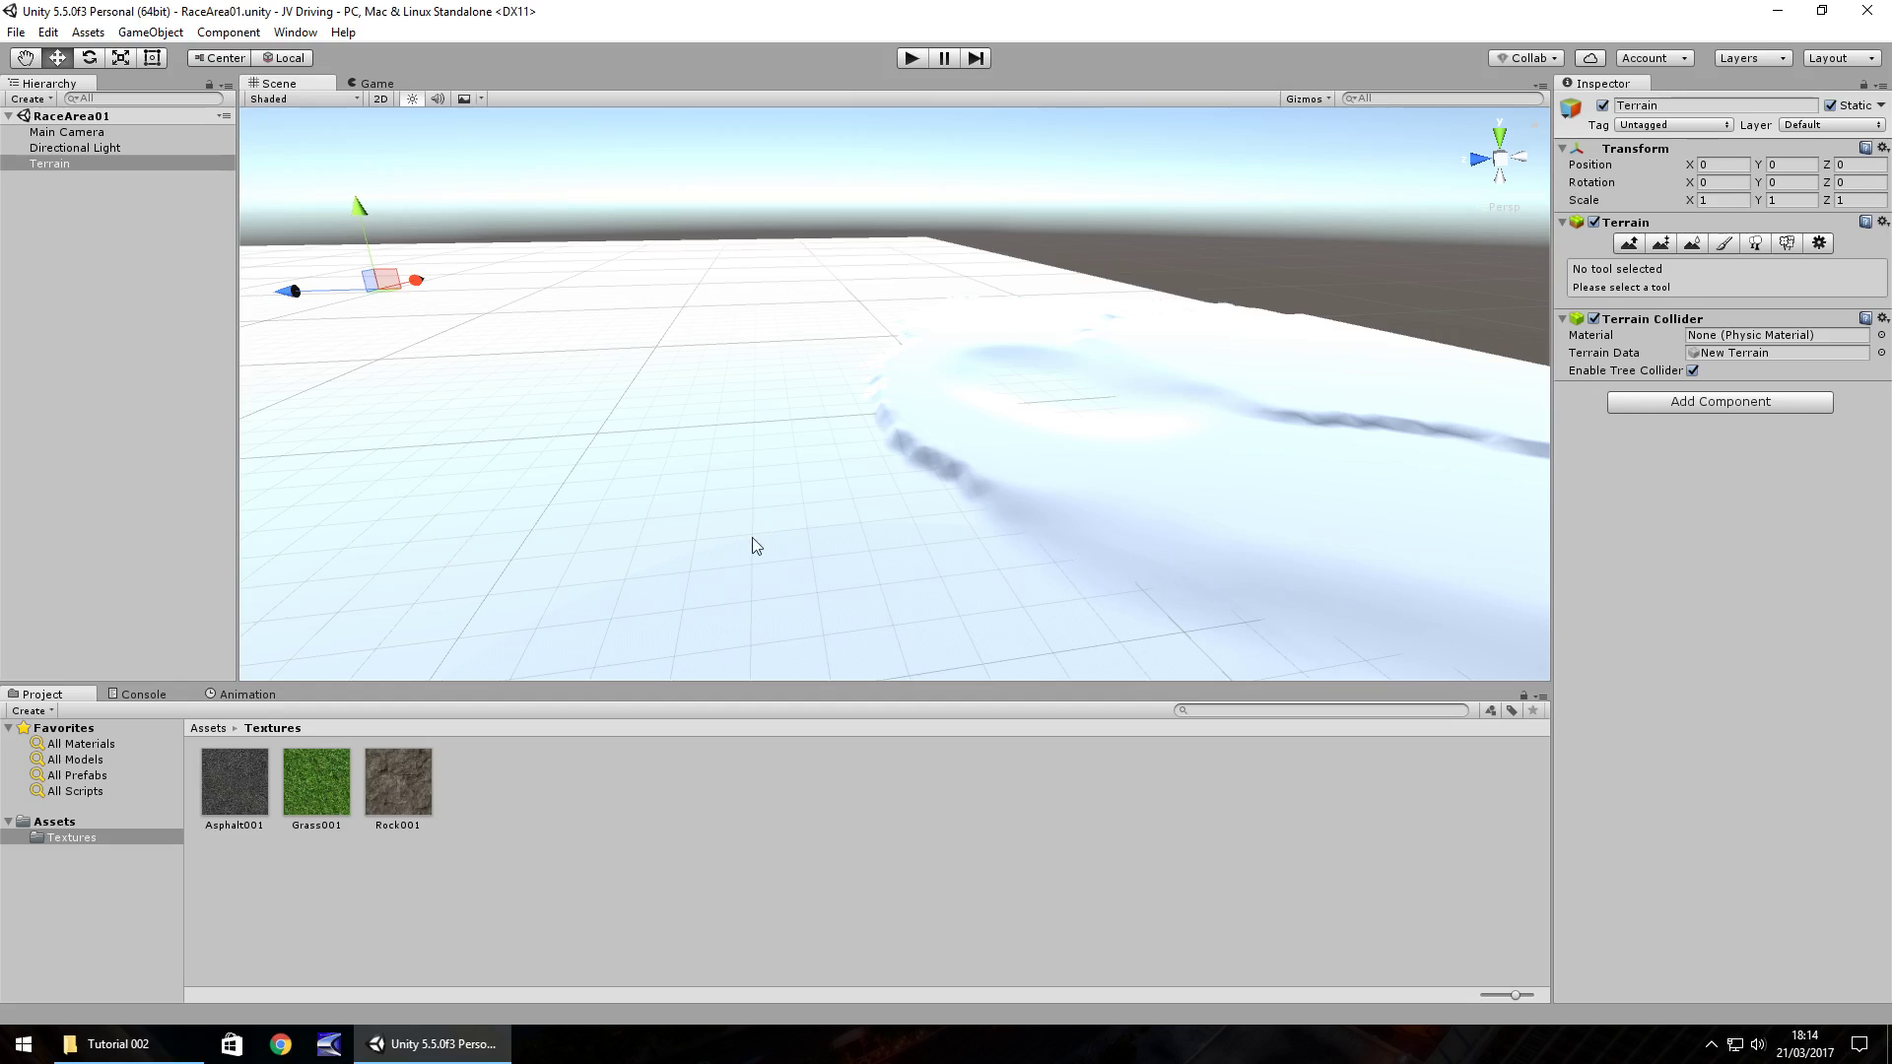
left_click(1725, 245)
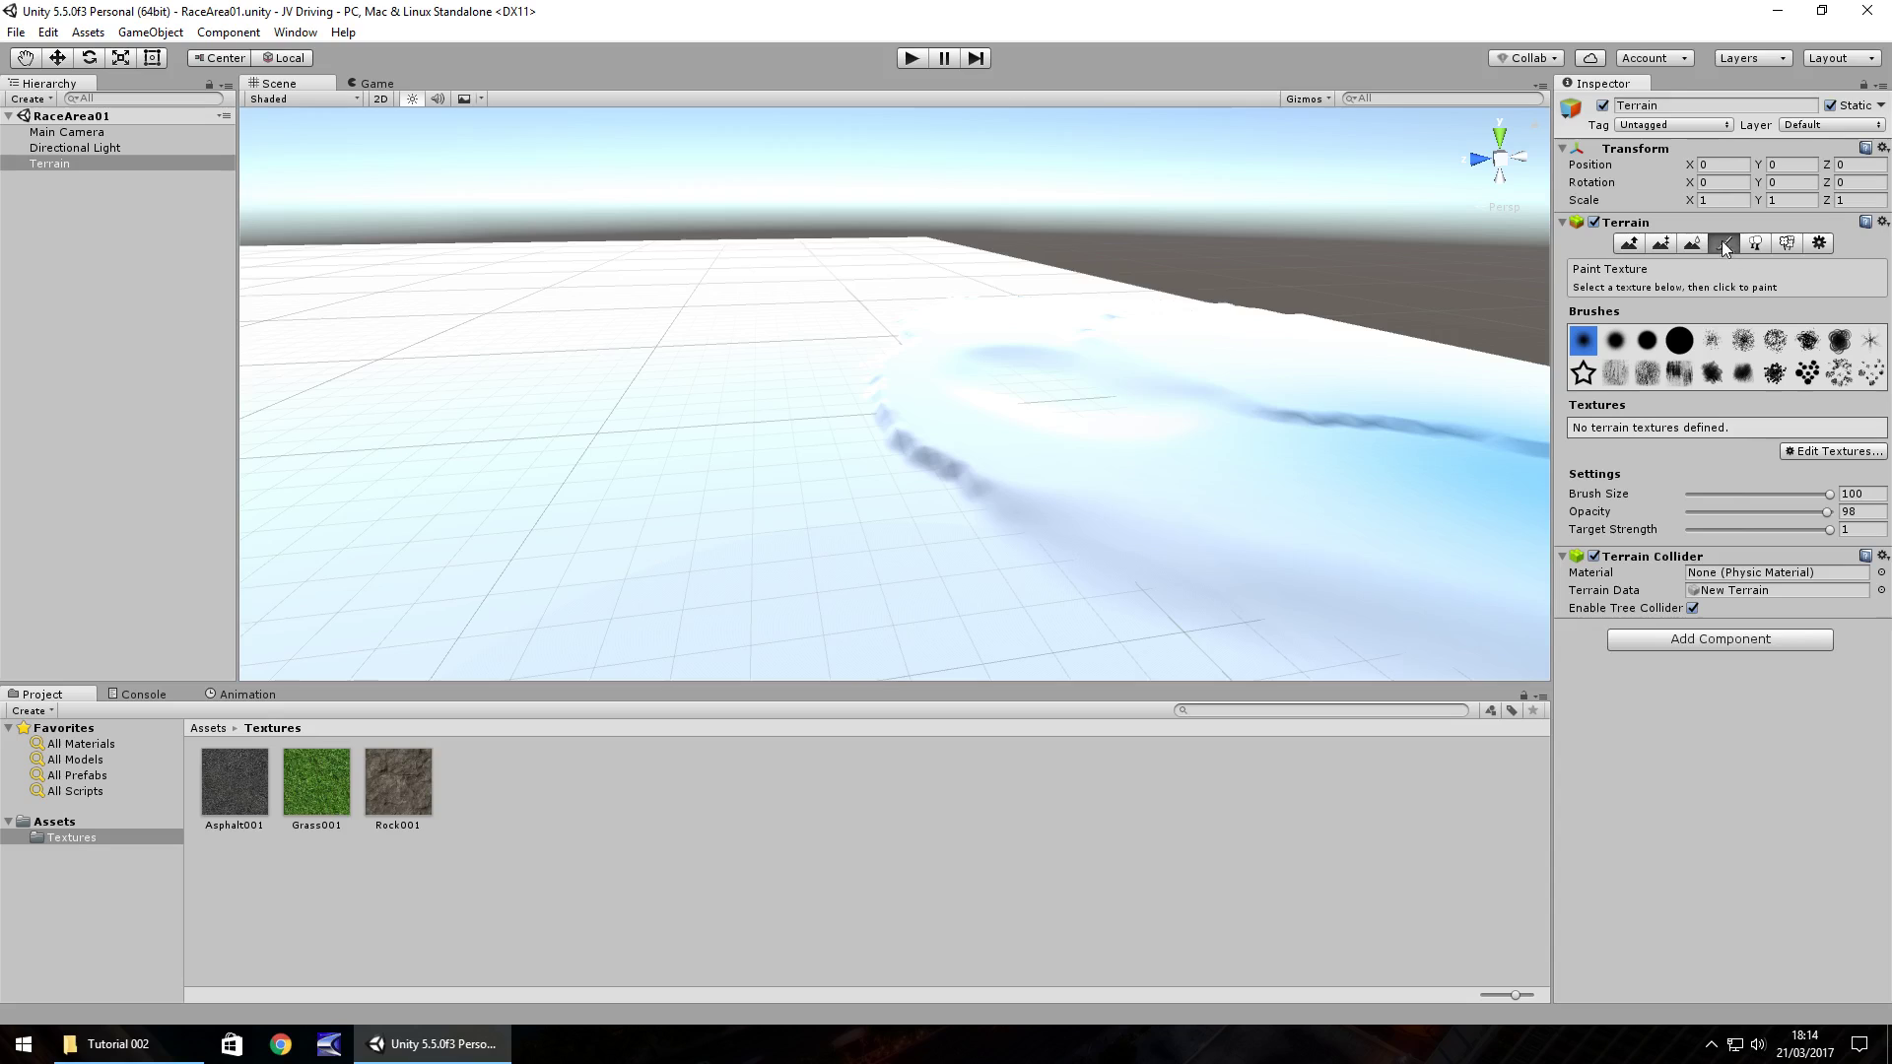
left_click(1845, 453)
left_click(1789, 454)
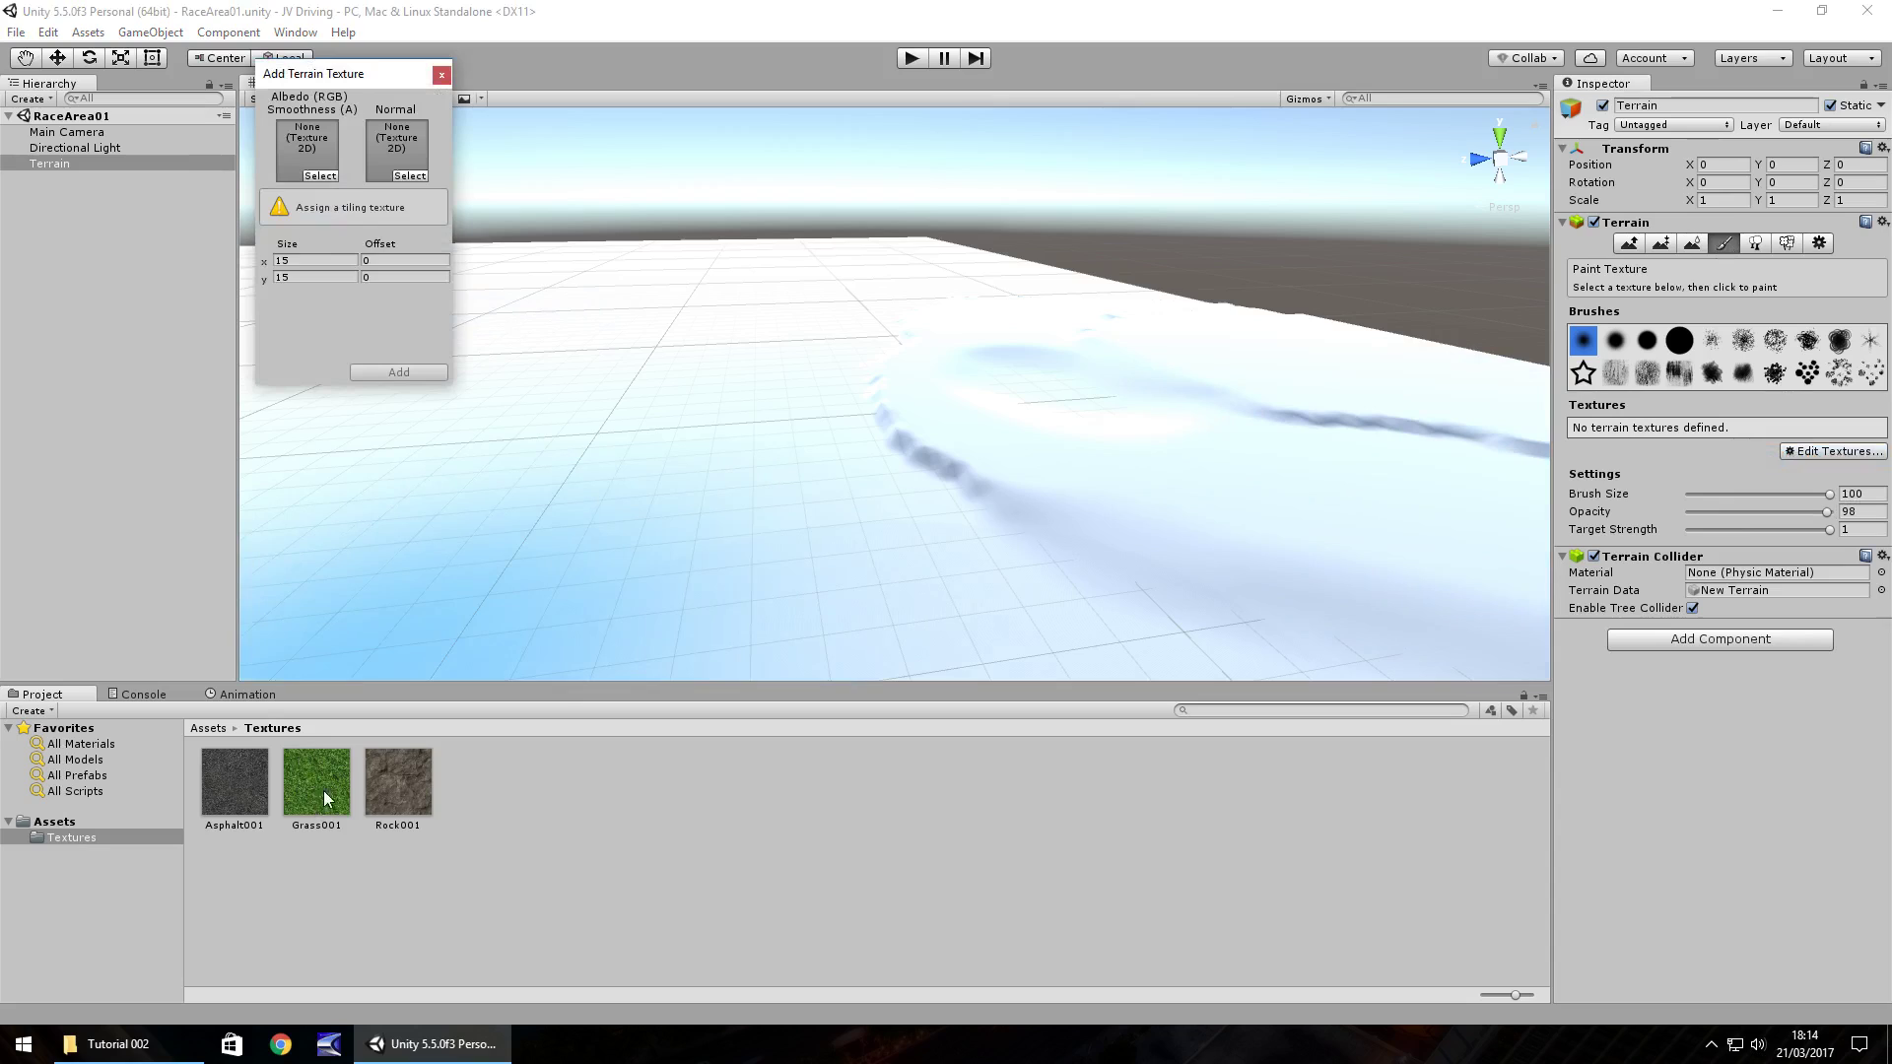
left_click_drag(321, 790, 294, 148)
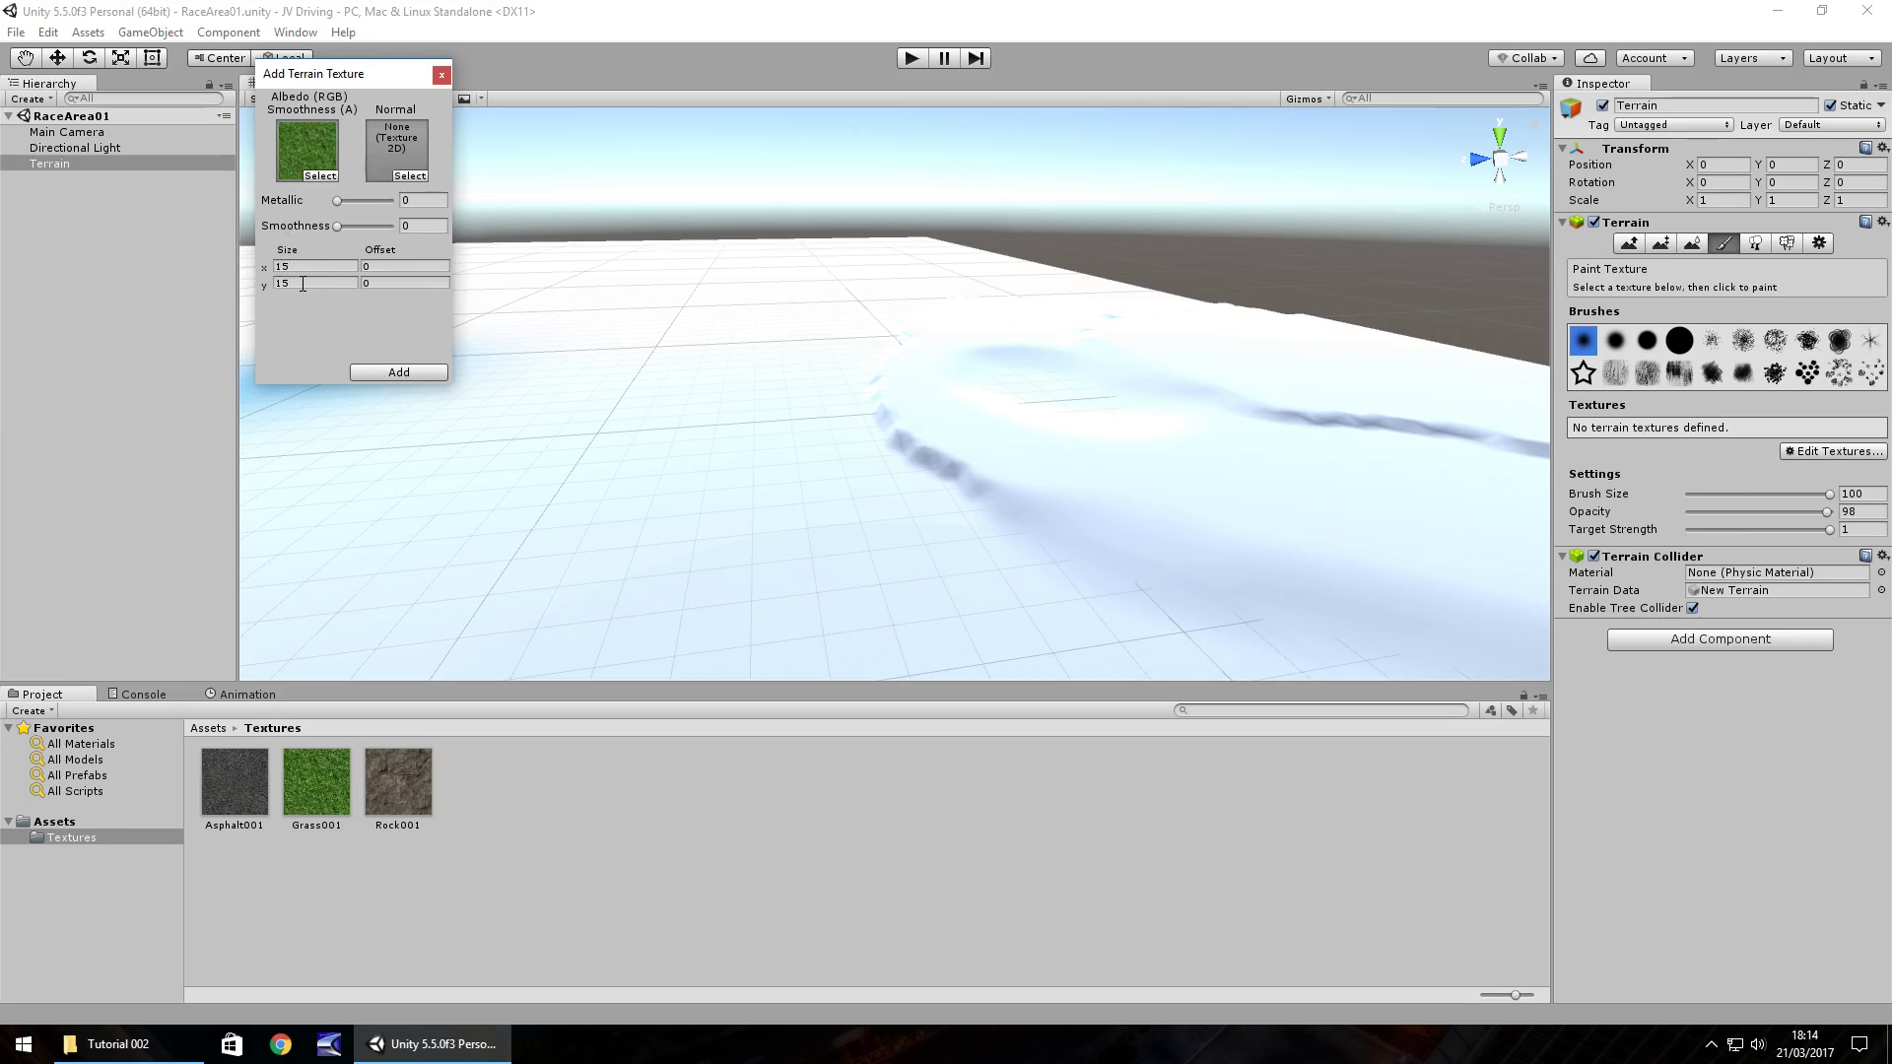
left_click(395, 372)
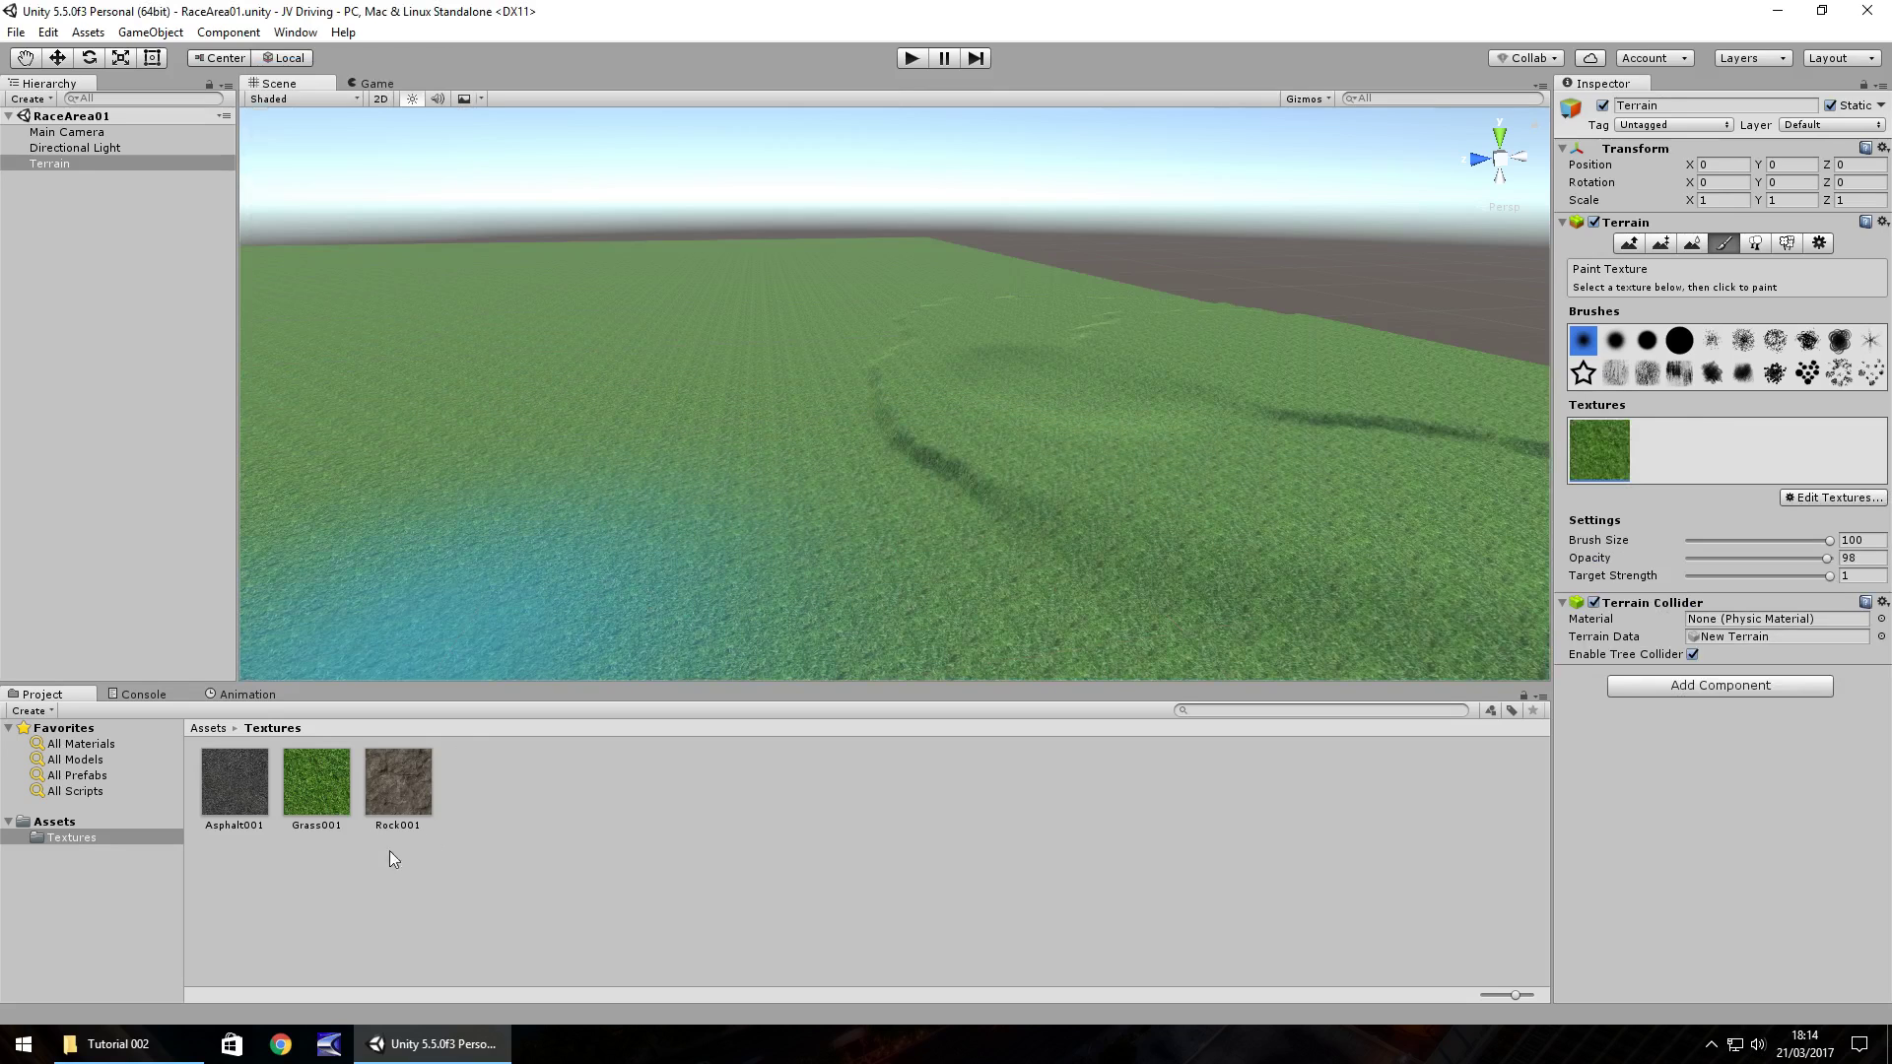
Step: Duplicate the Grass001 texture and rename the copy Grass001_N
left_click(316, 782)
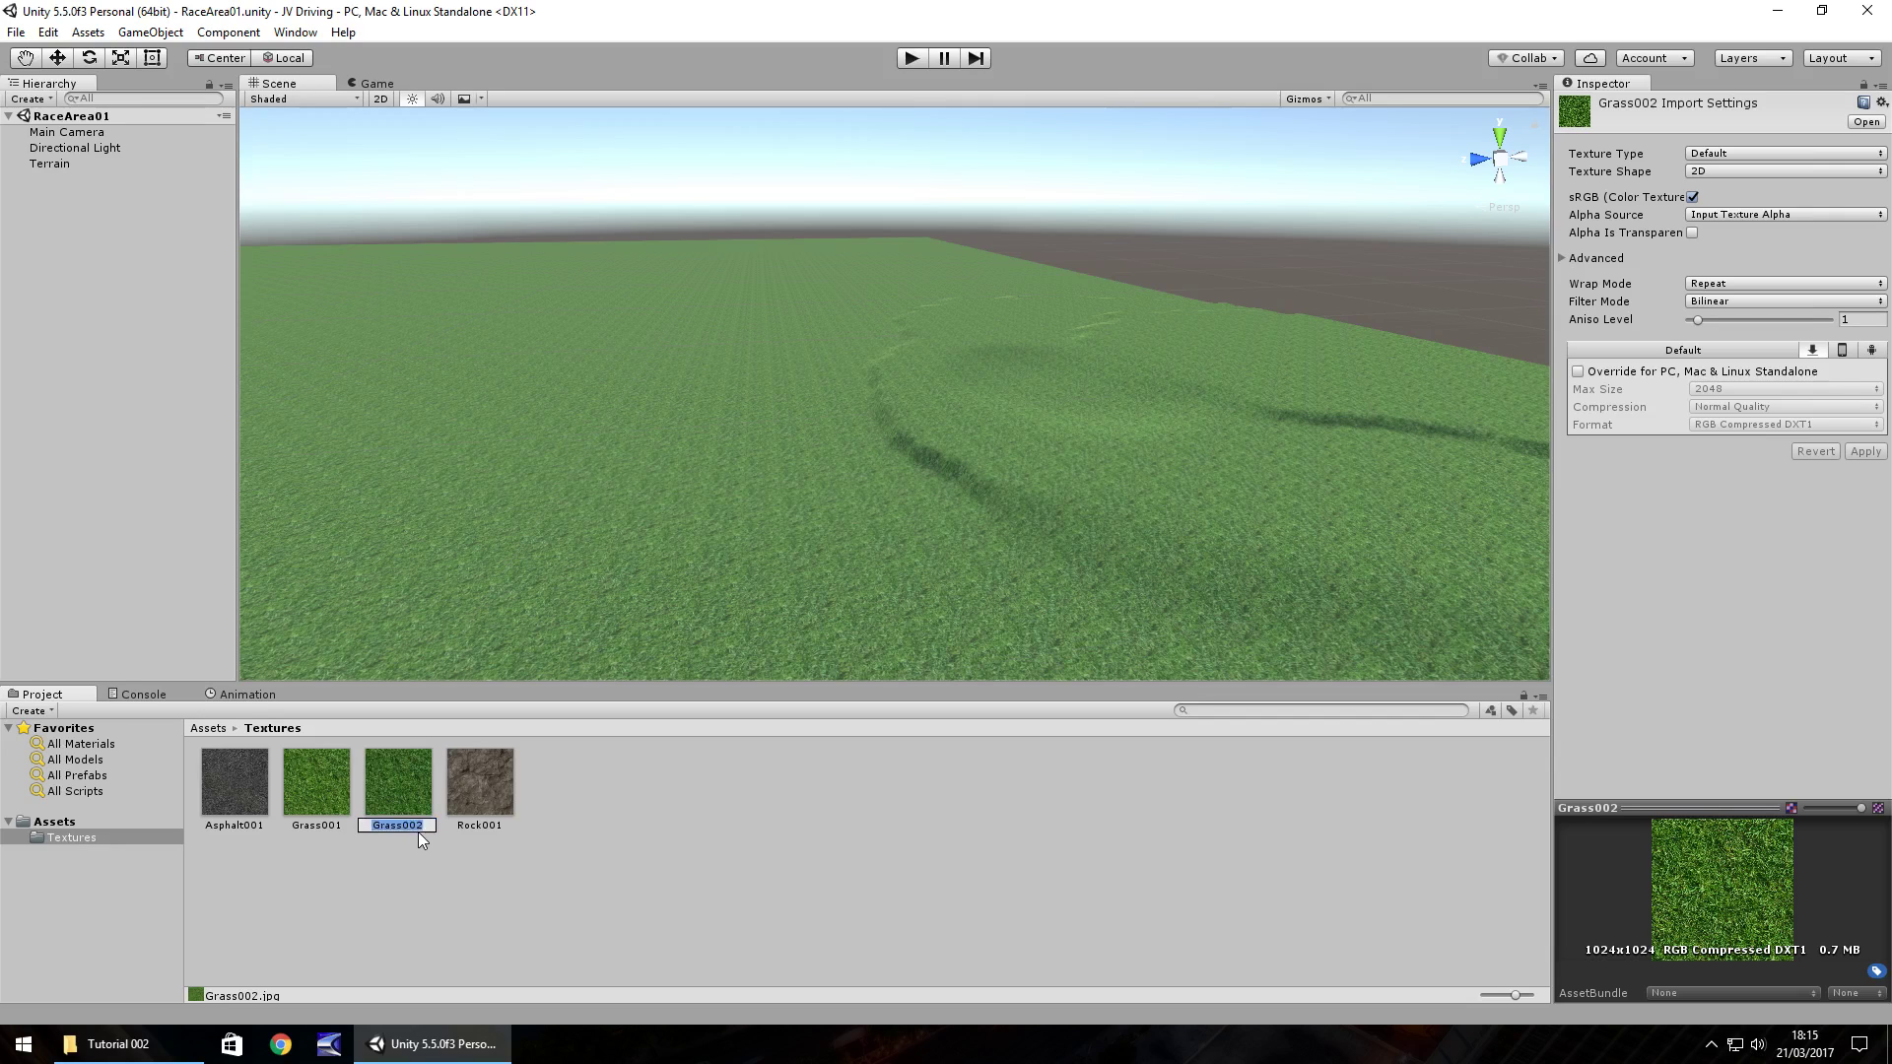
left_click(418, 832)
left_click_drag(417, 827, 429, 827)
type("1_N")
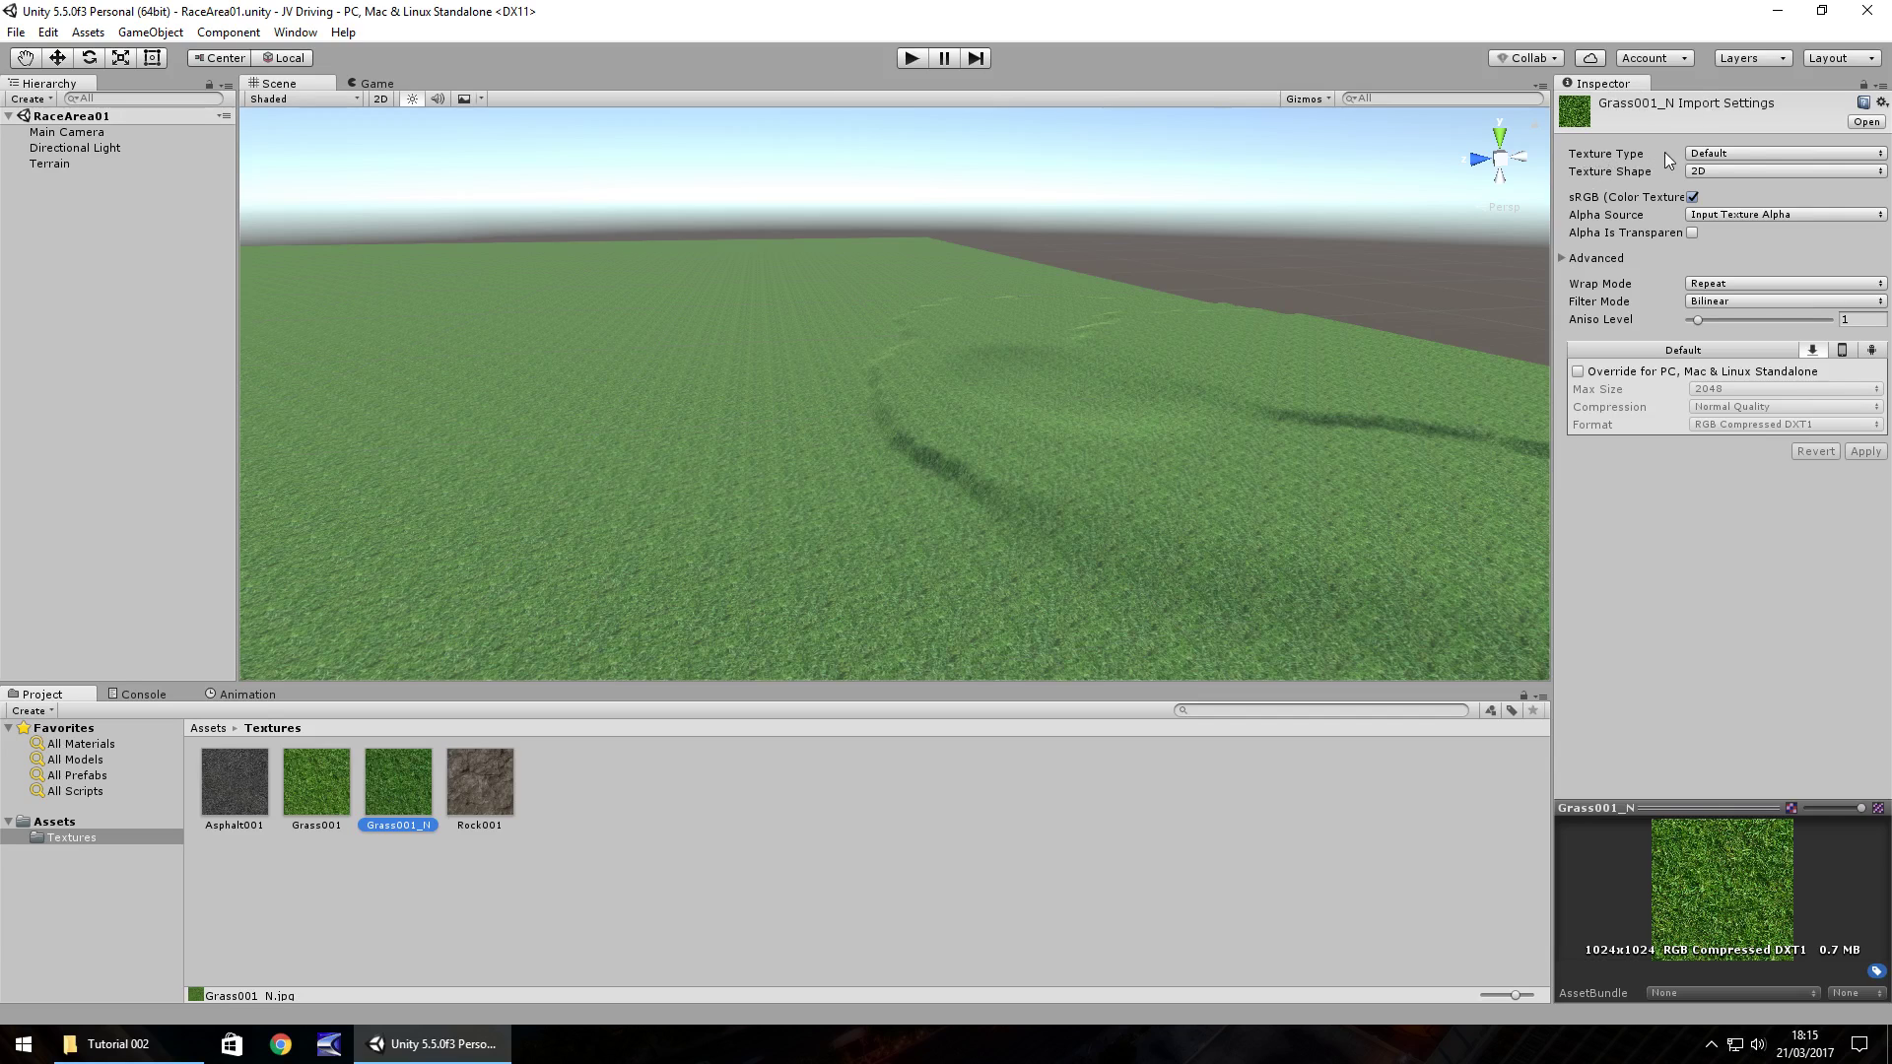
Step: Change the texture type of Grass001_N to Normal map and apply the import settings
left_click(1877, 154)
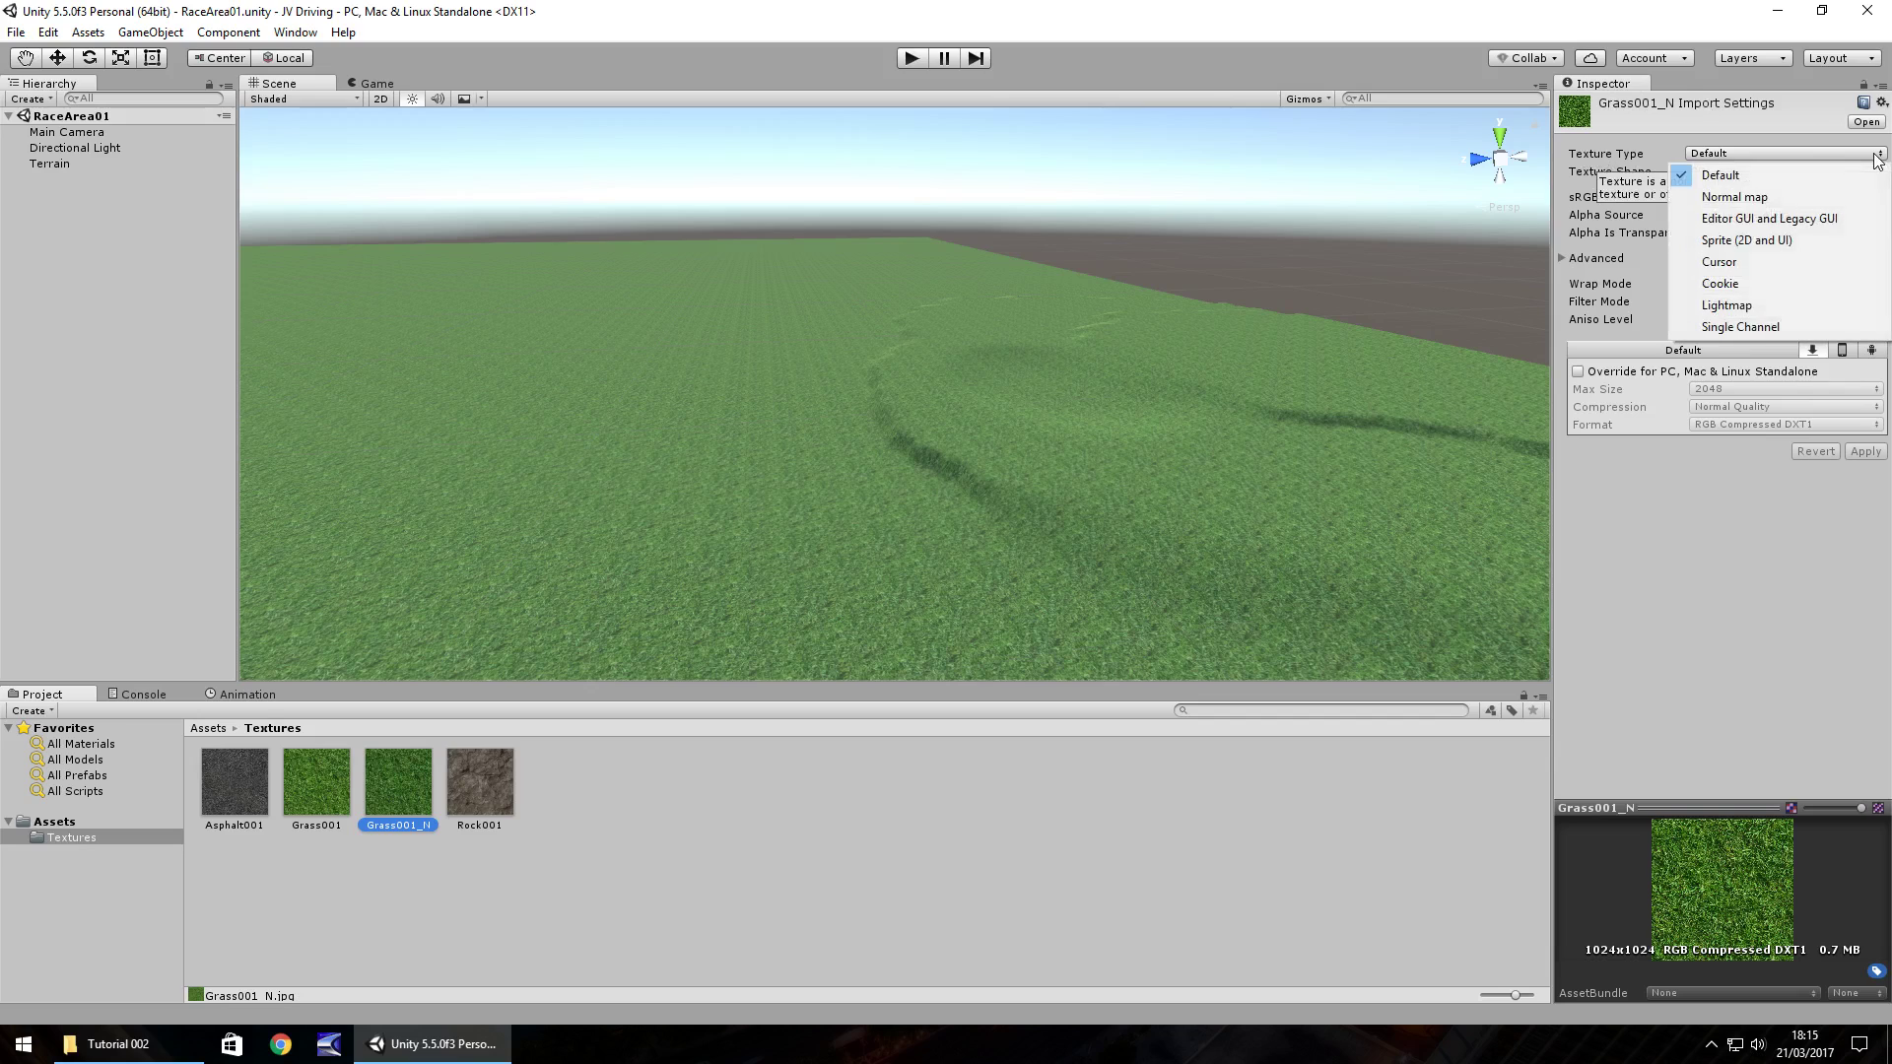
left_click(1740, 195)
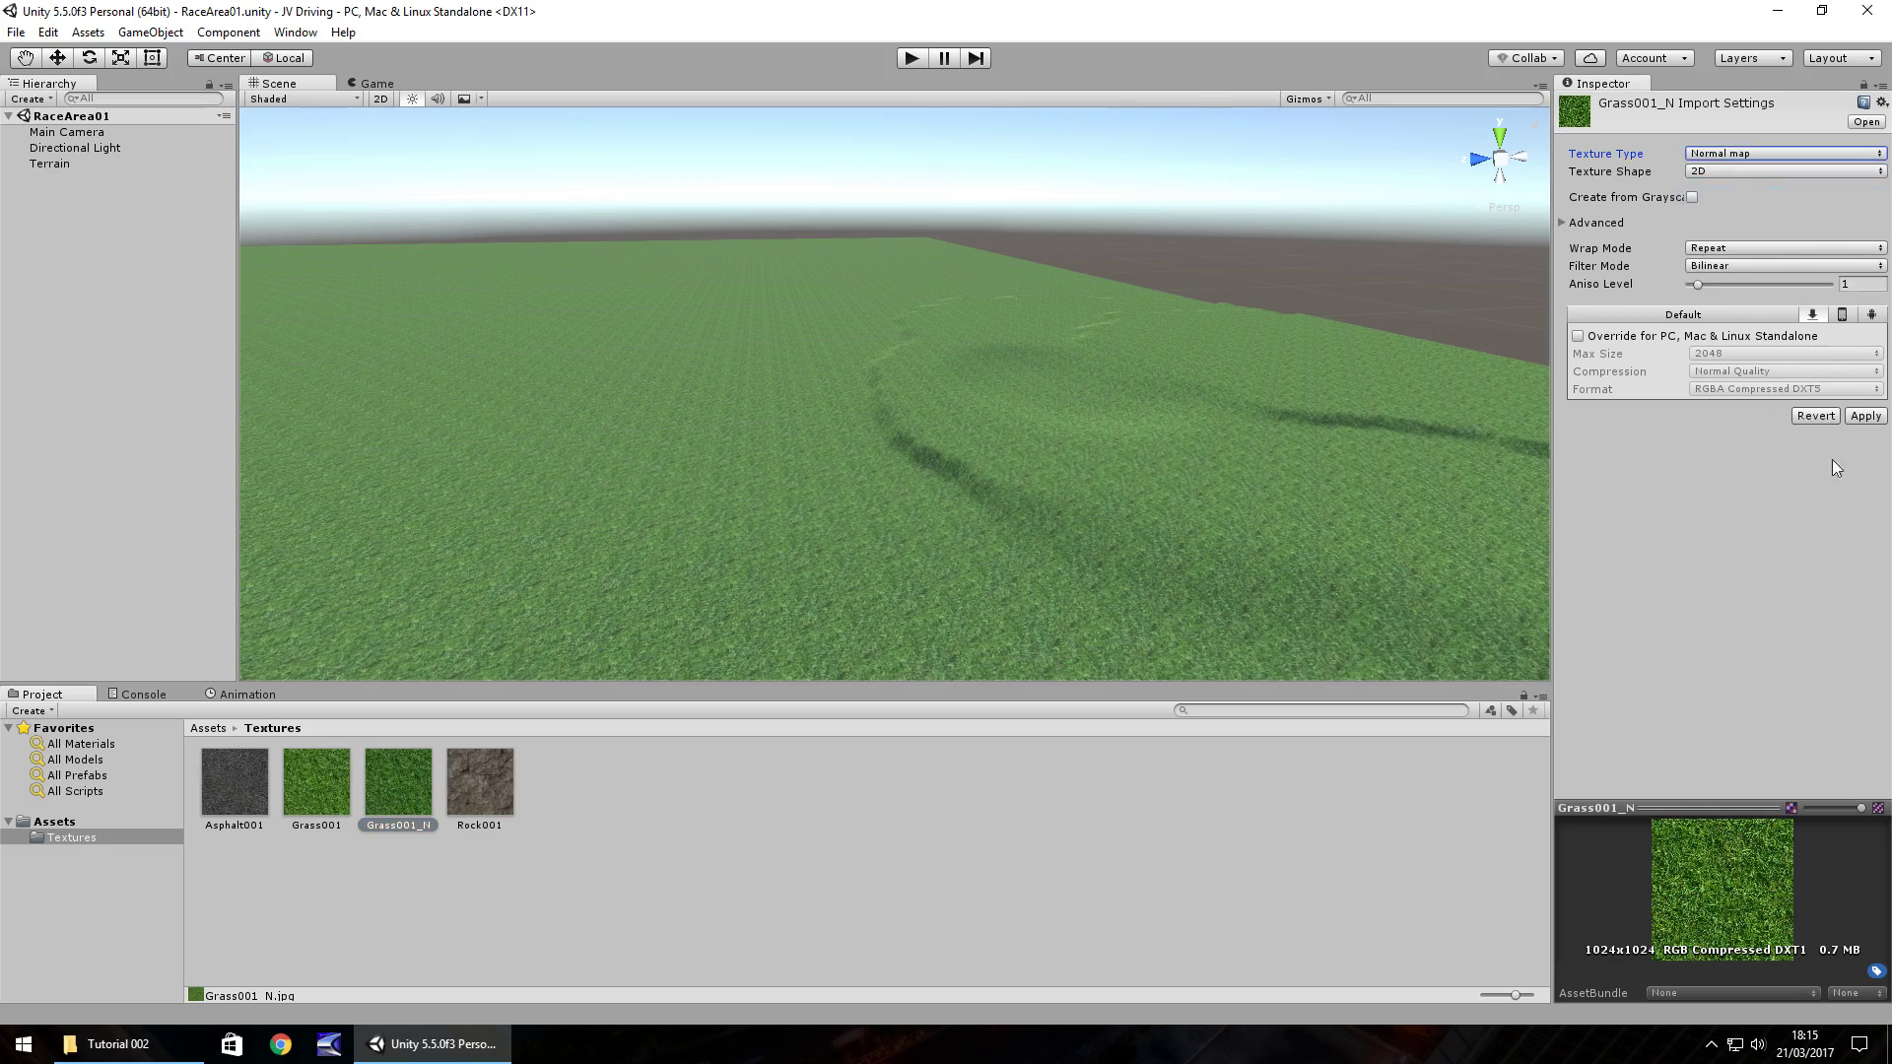
left_click(1865, 415)
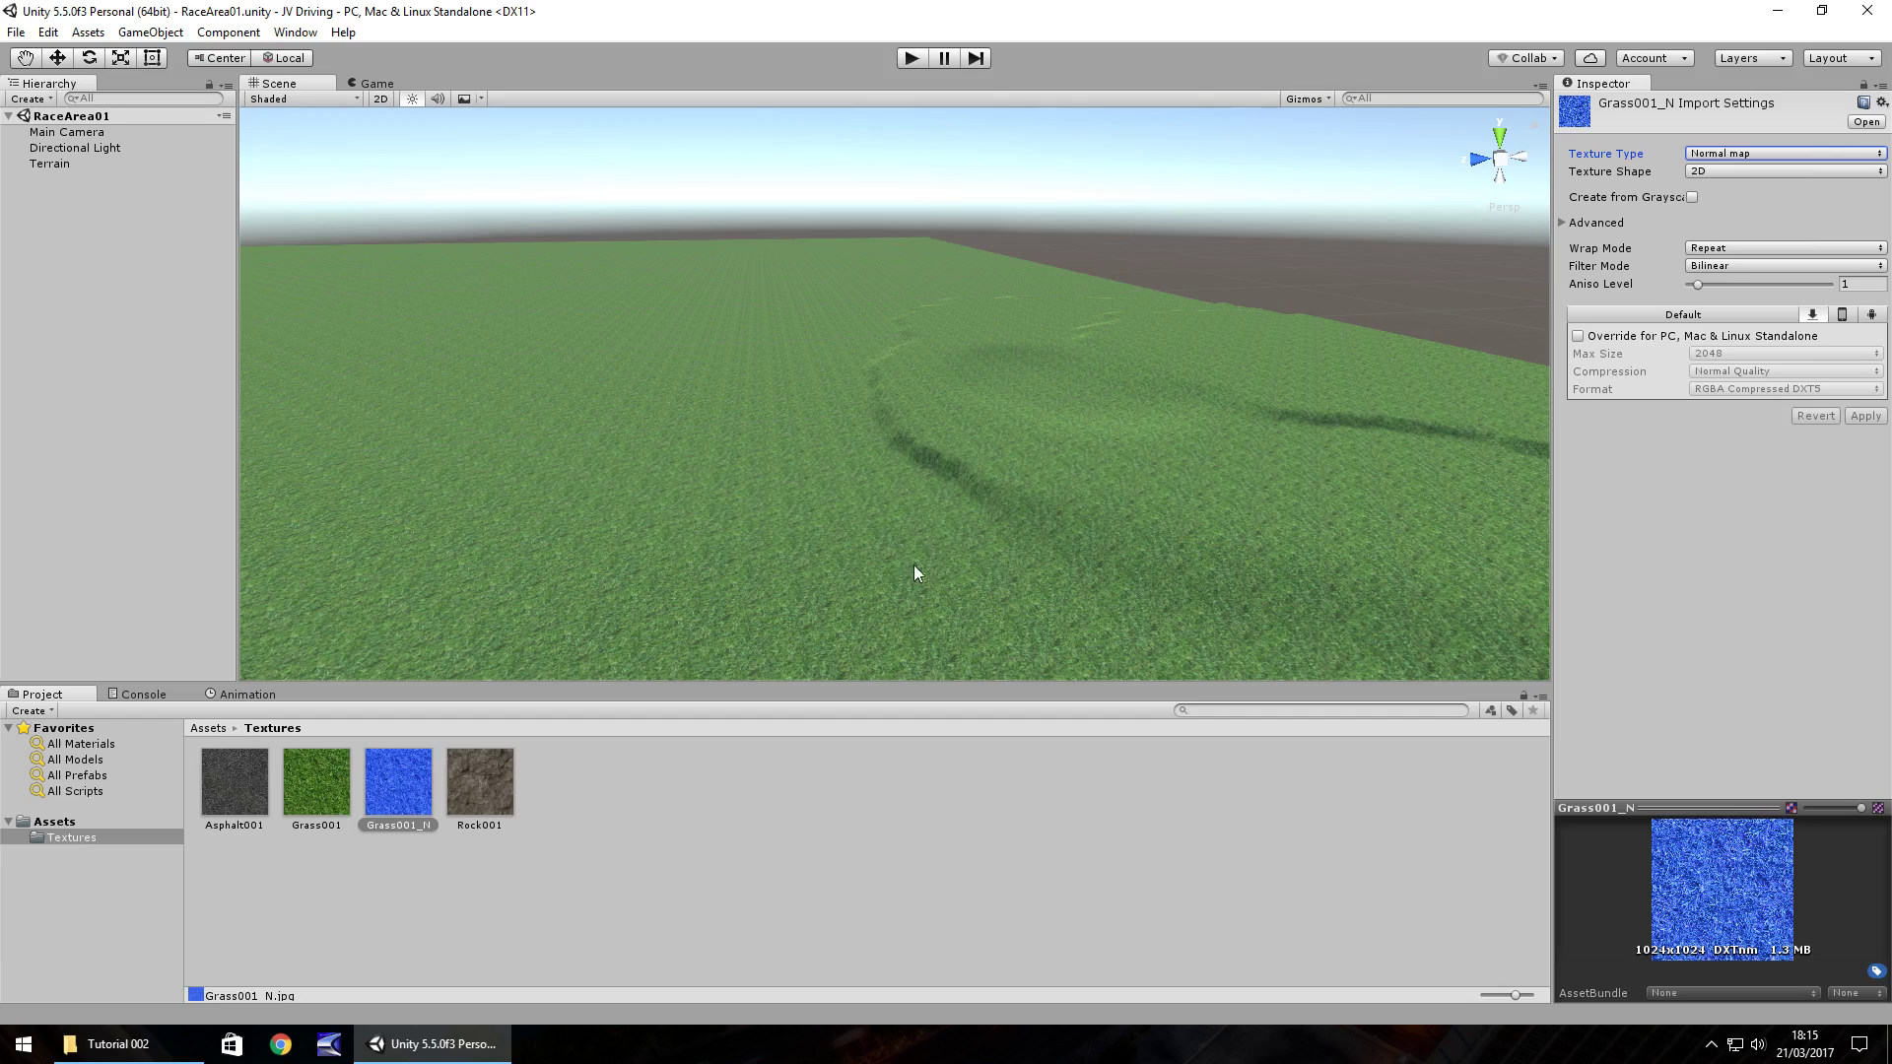
Step: Edit the terrain's grass texture and assign Grass001_N as its normal map
left_click(987, 588)
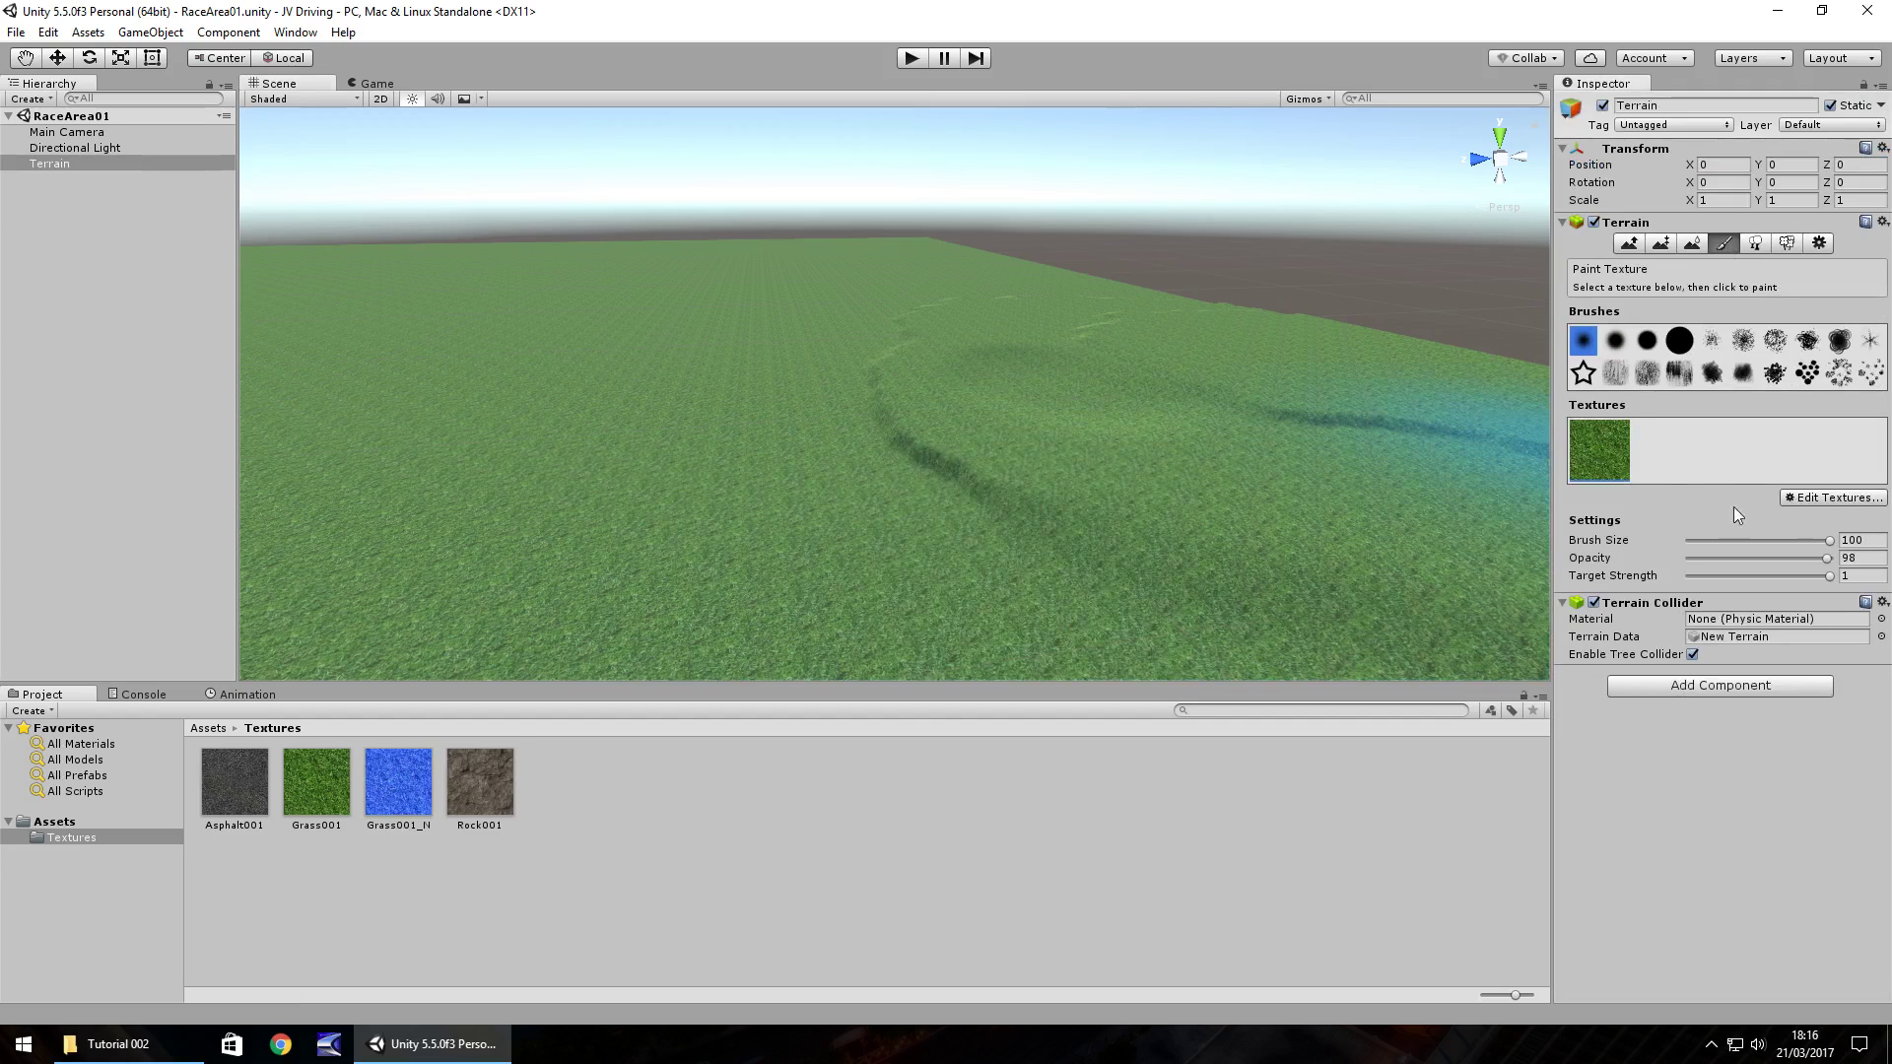
left_click(1833, 496)
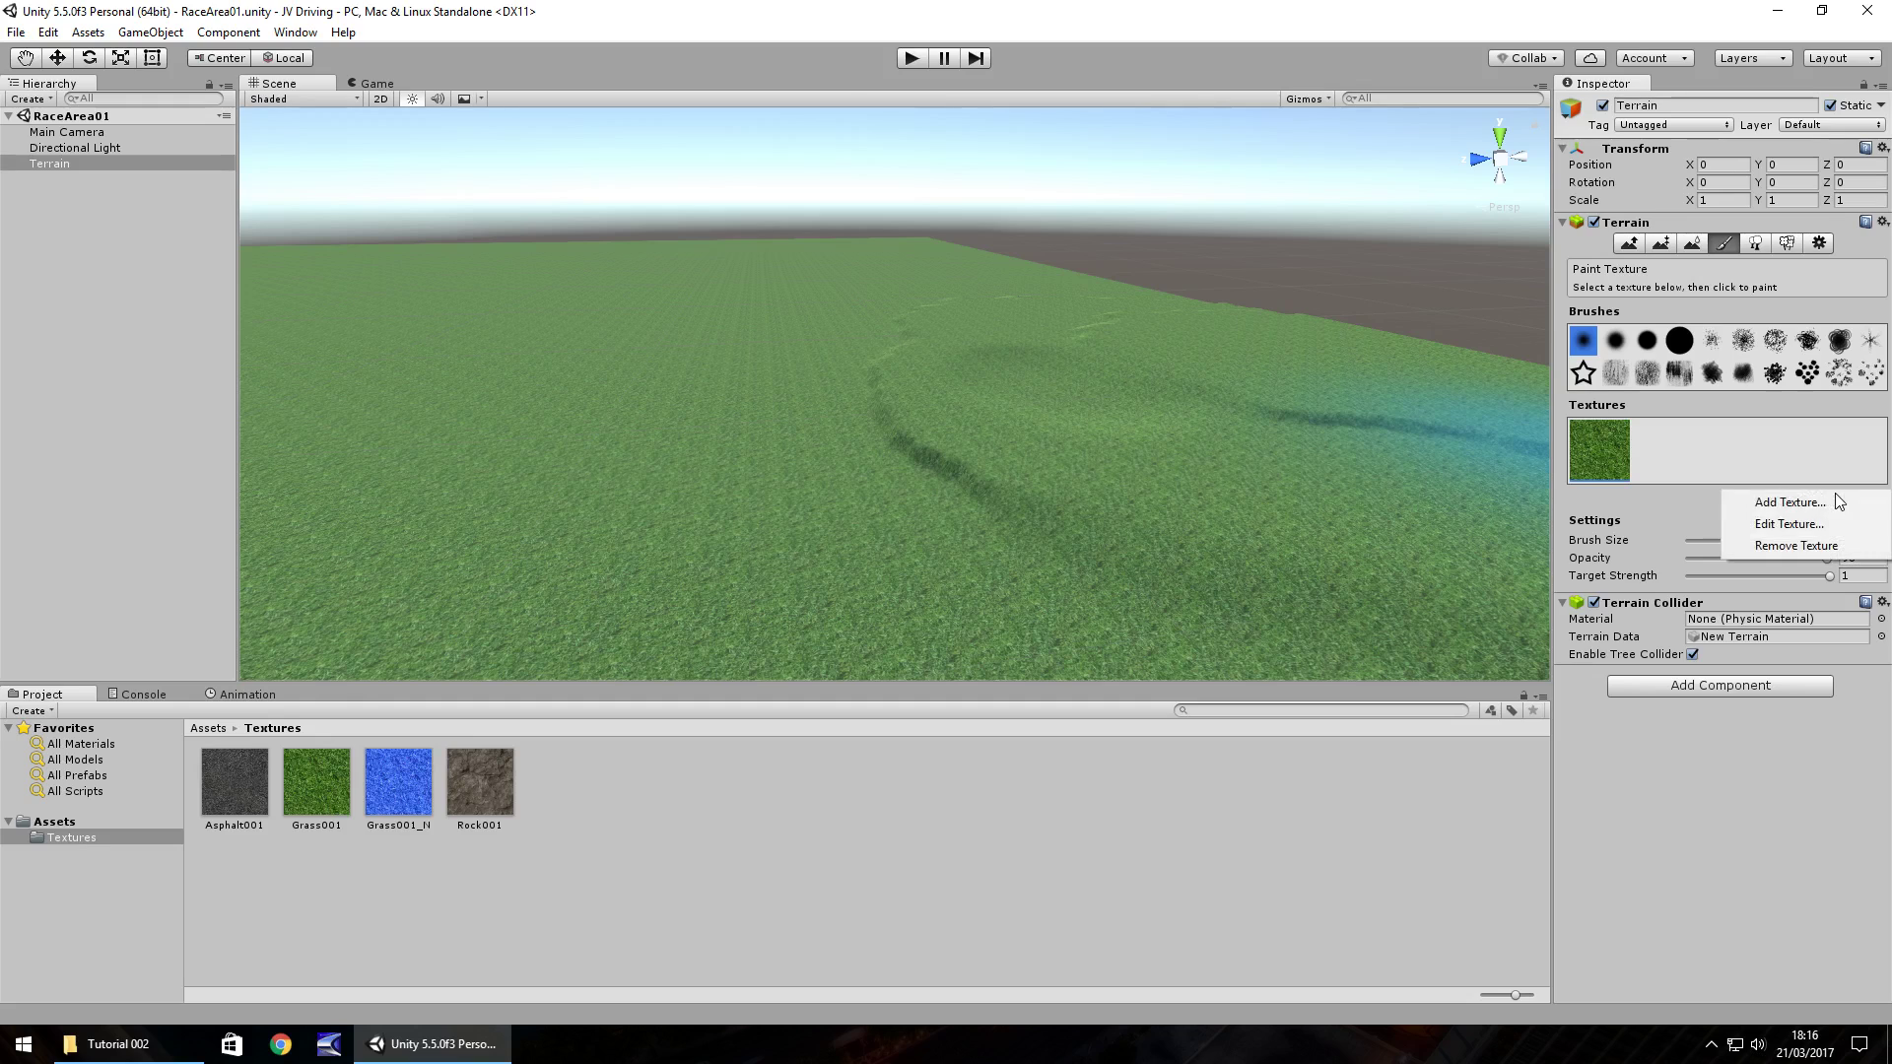
left_click(1788, 524)
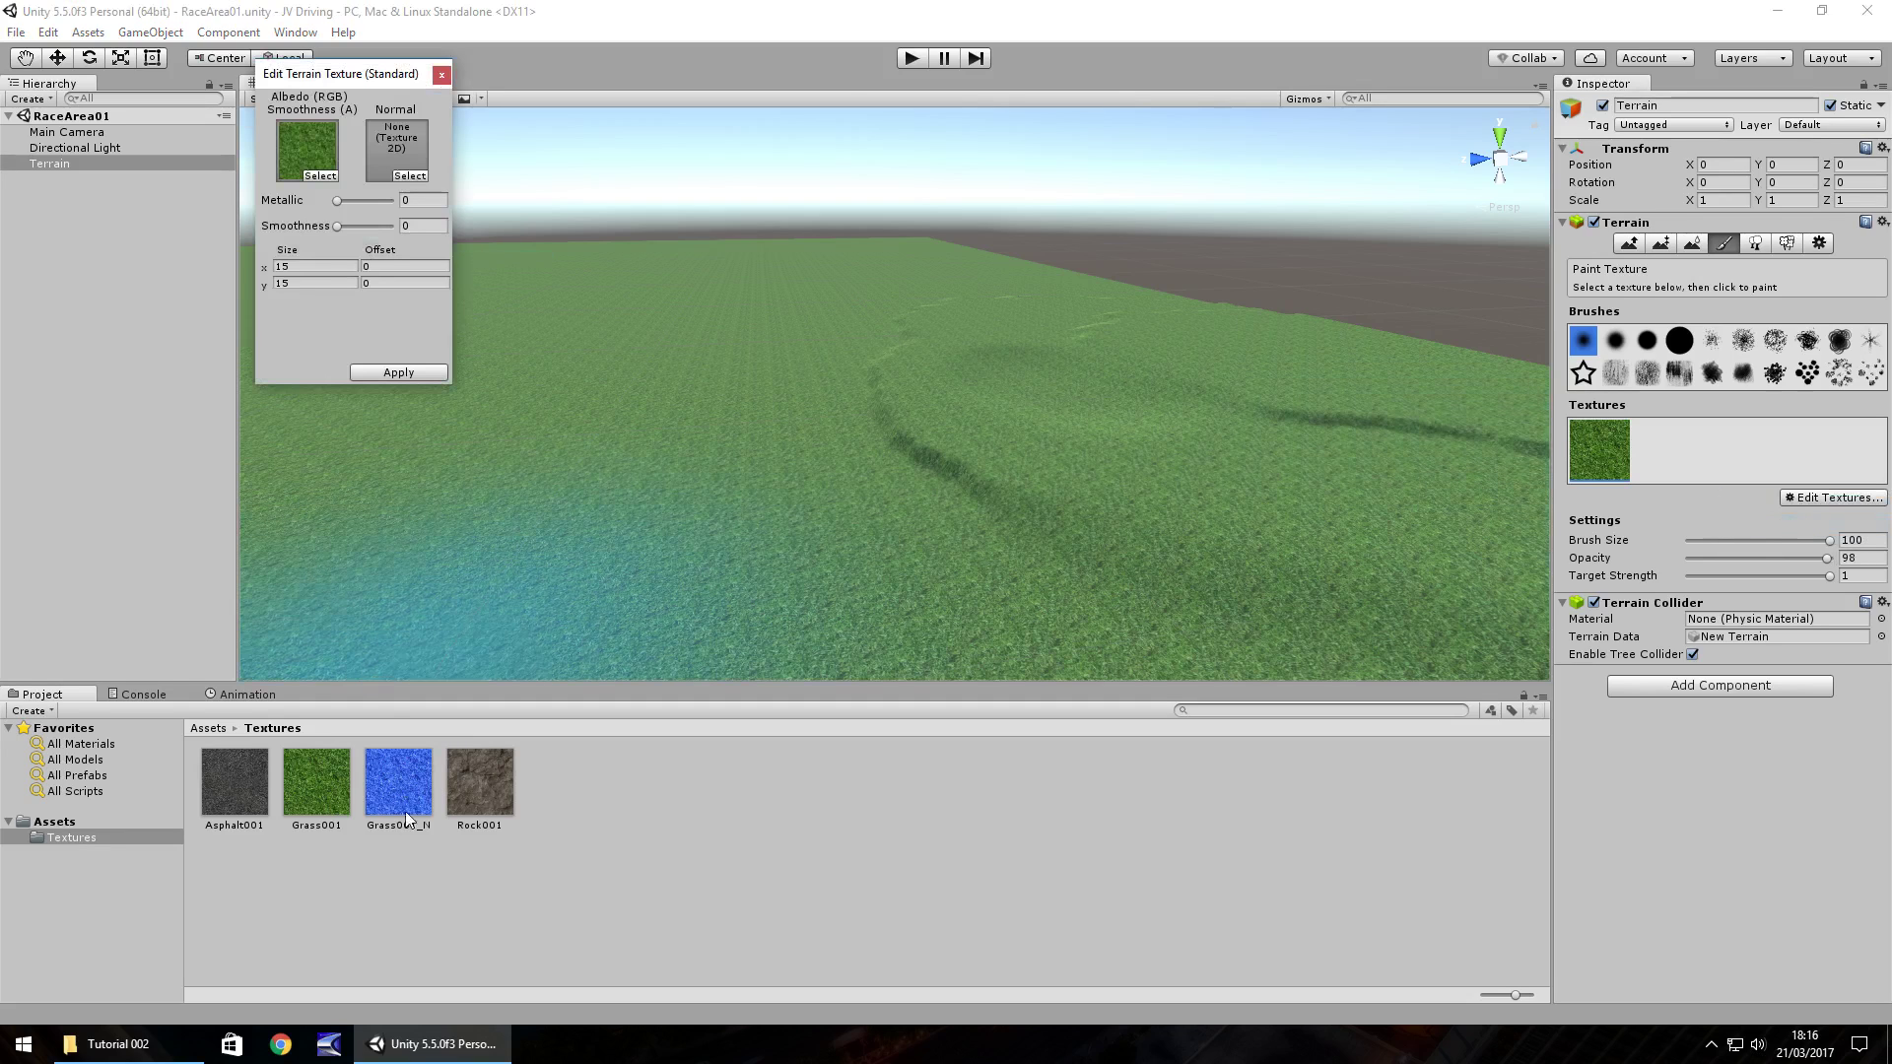
left_click_drag(388, 762, 393, 152)
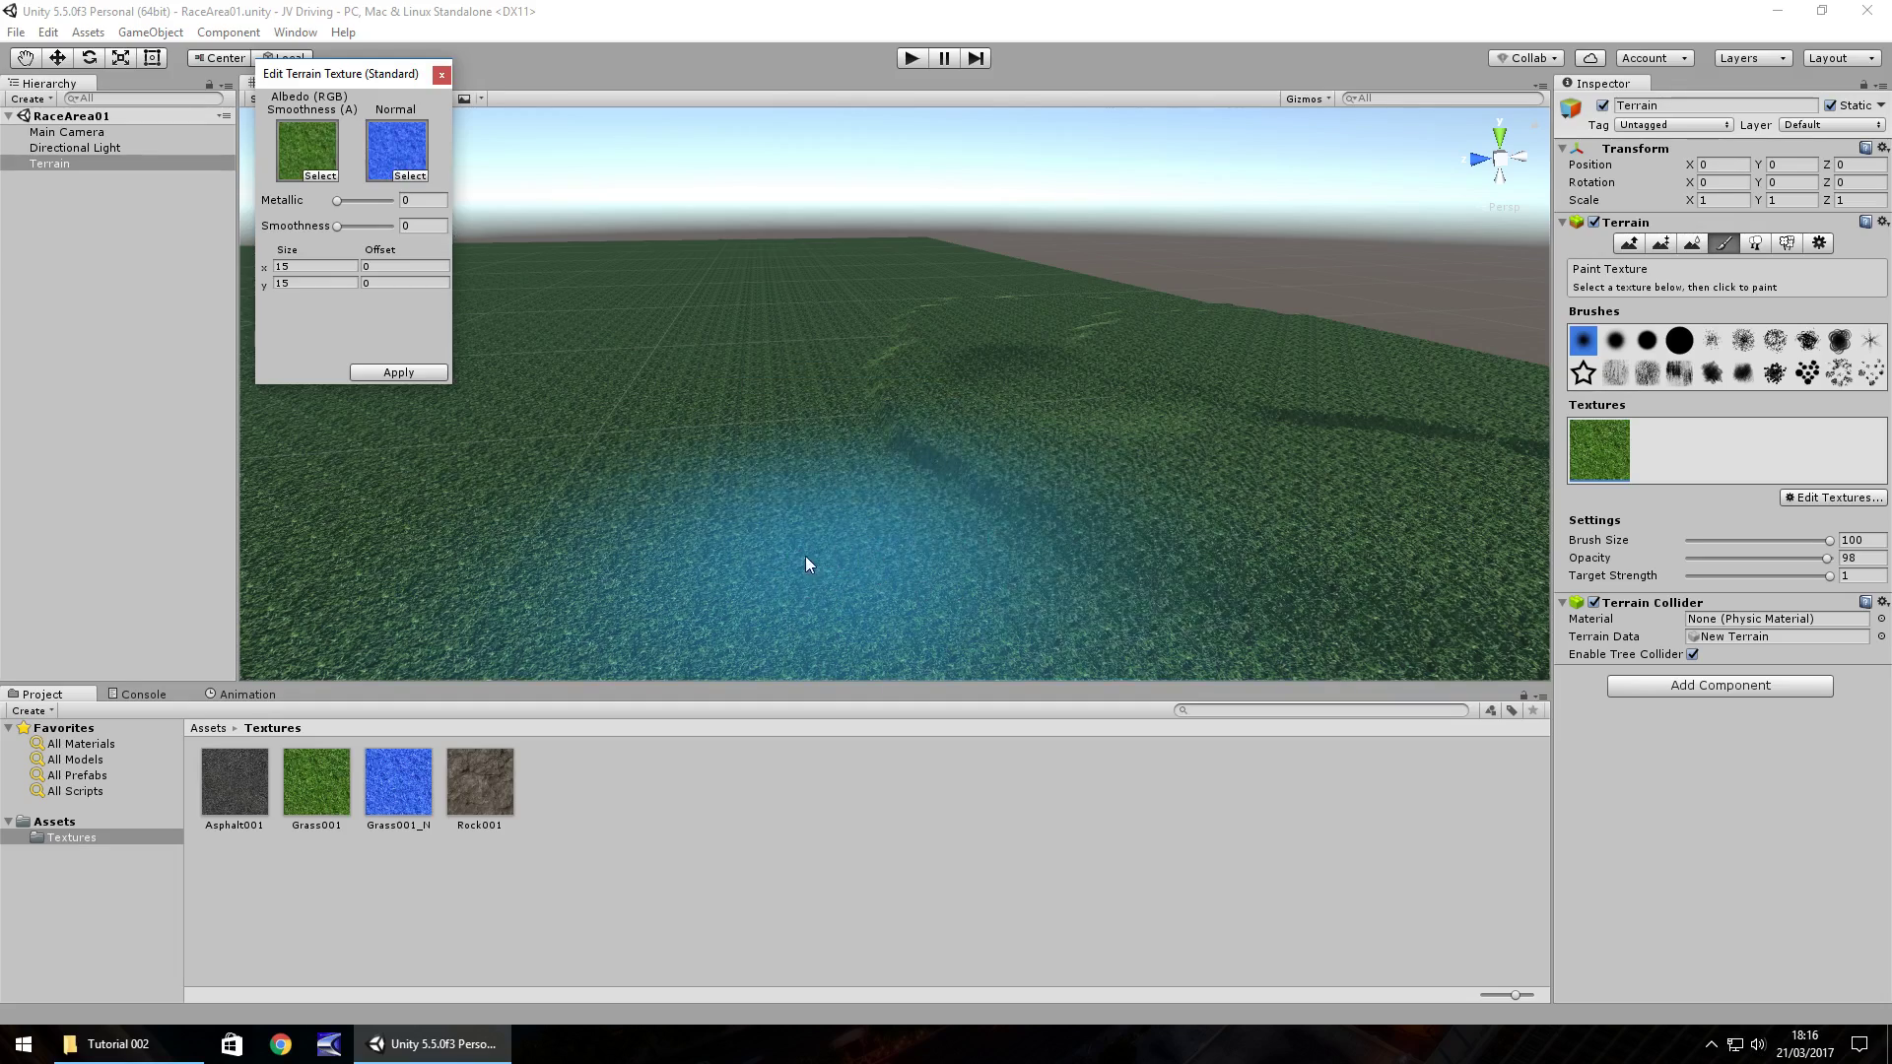
Step: Compare the terrain grass up close without a normal map and with Grass001_N reassigned
right_click_drag(806, 555, 896, 569)
middle_click_drag(896, 571, 907, 293)
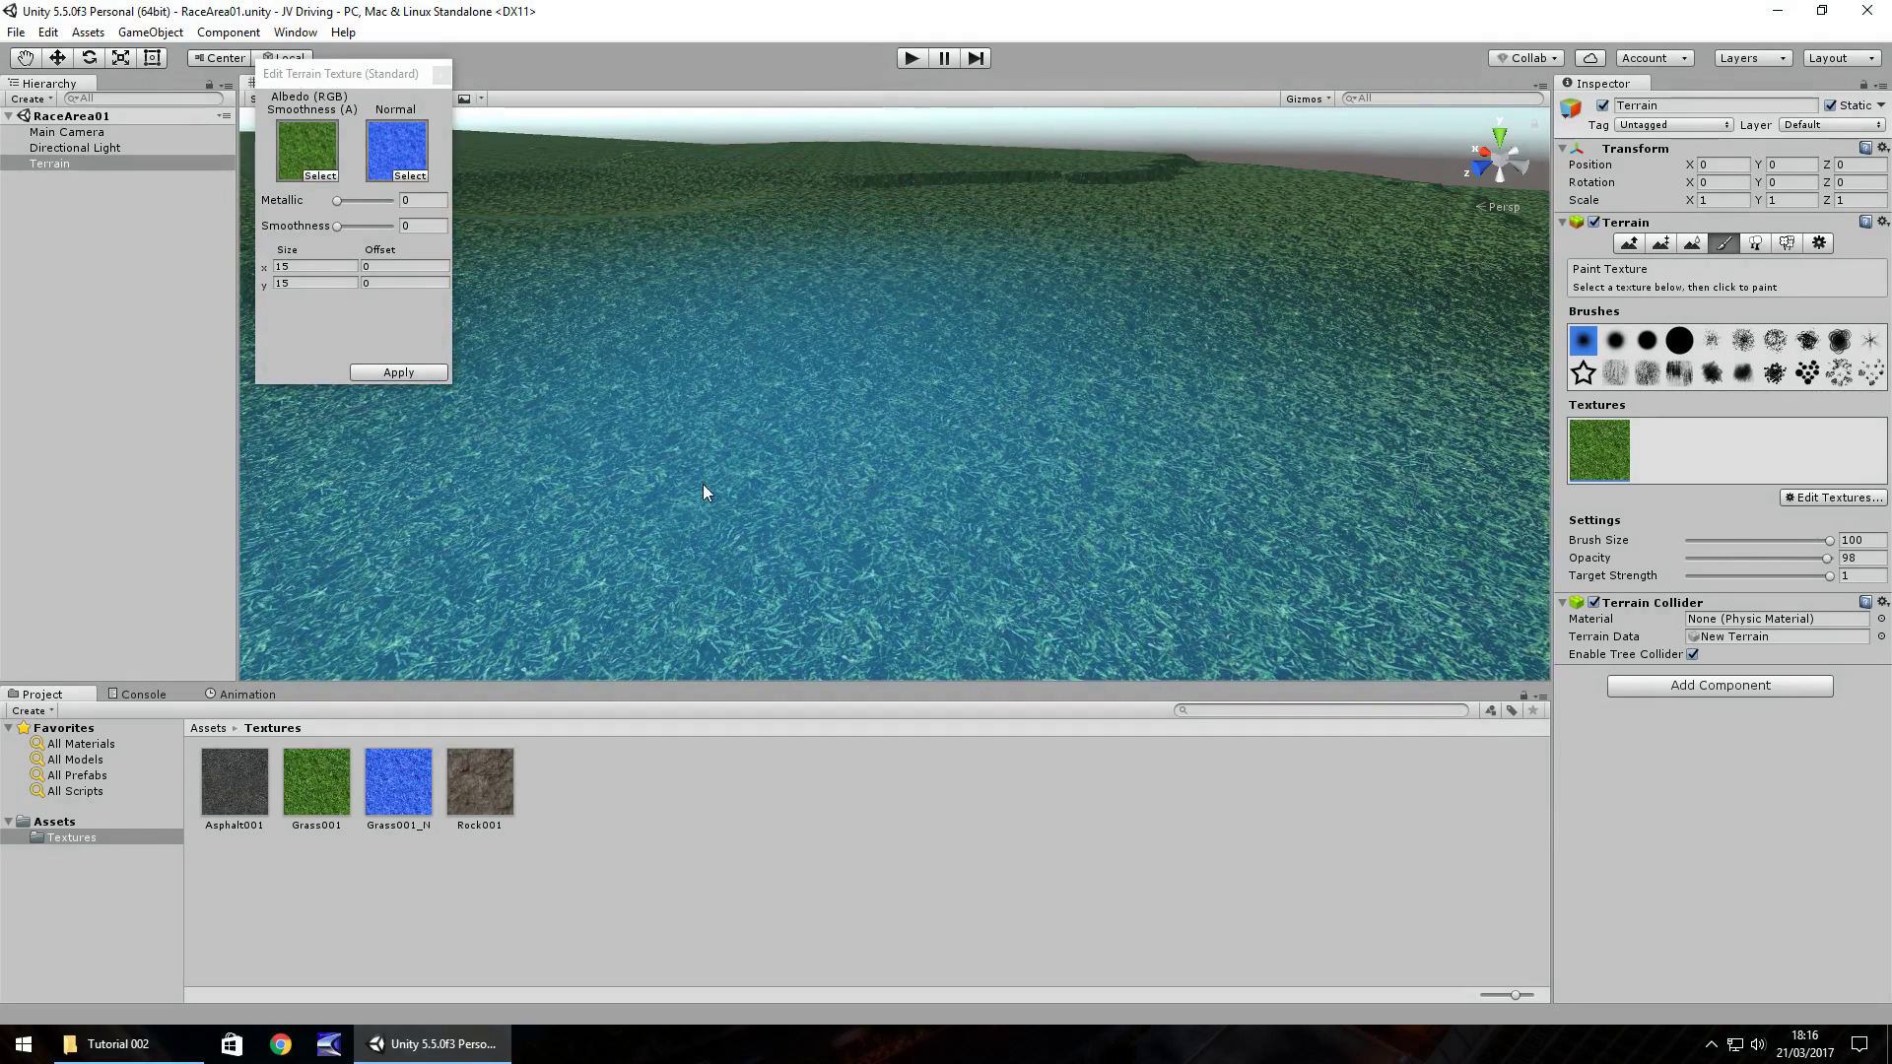
left_click(411, 176)
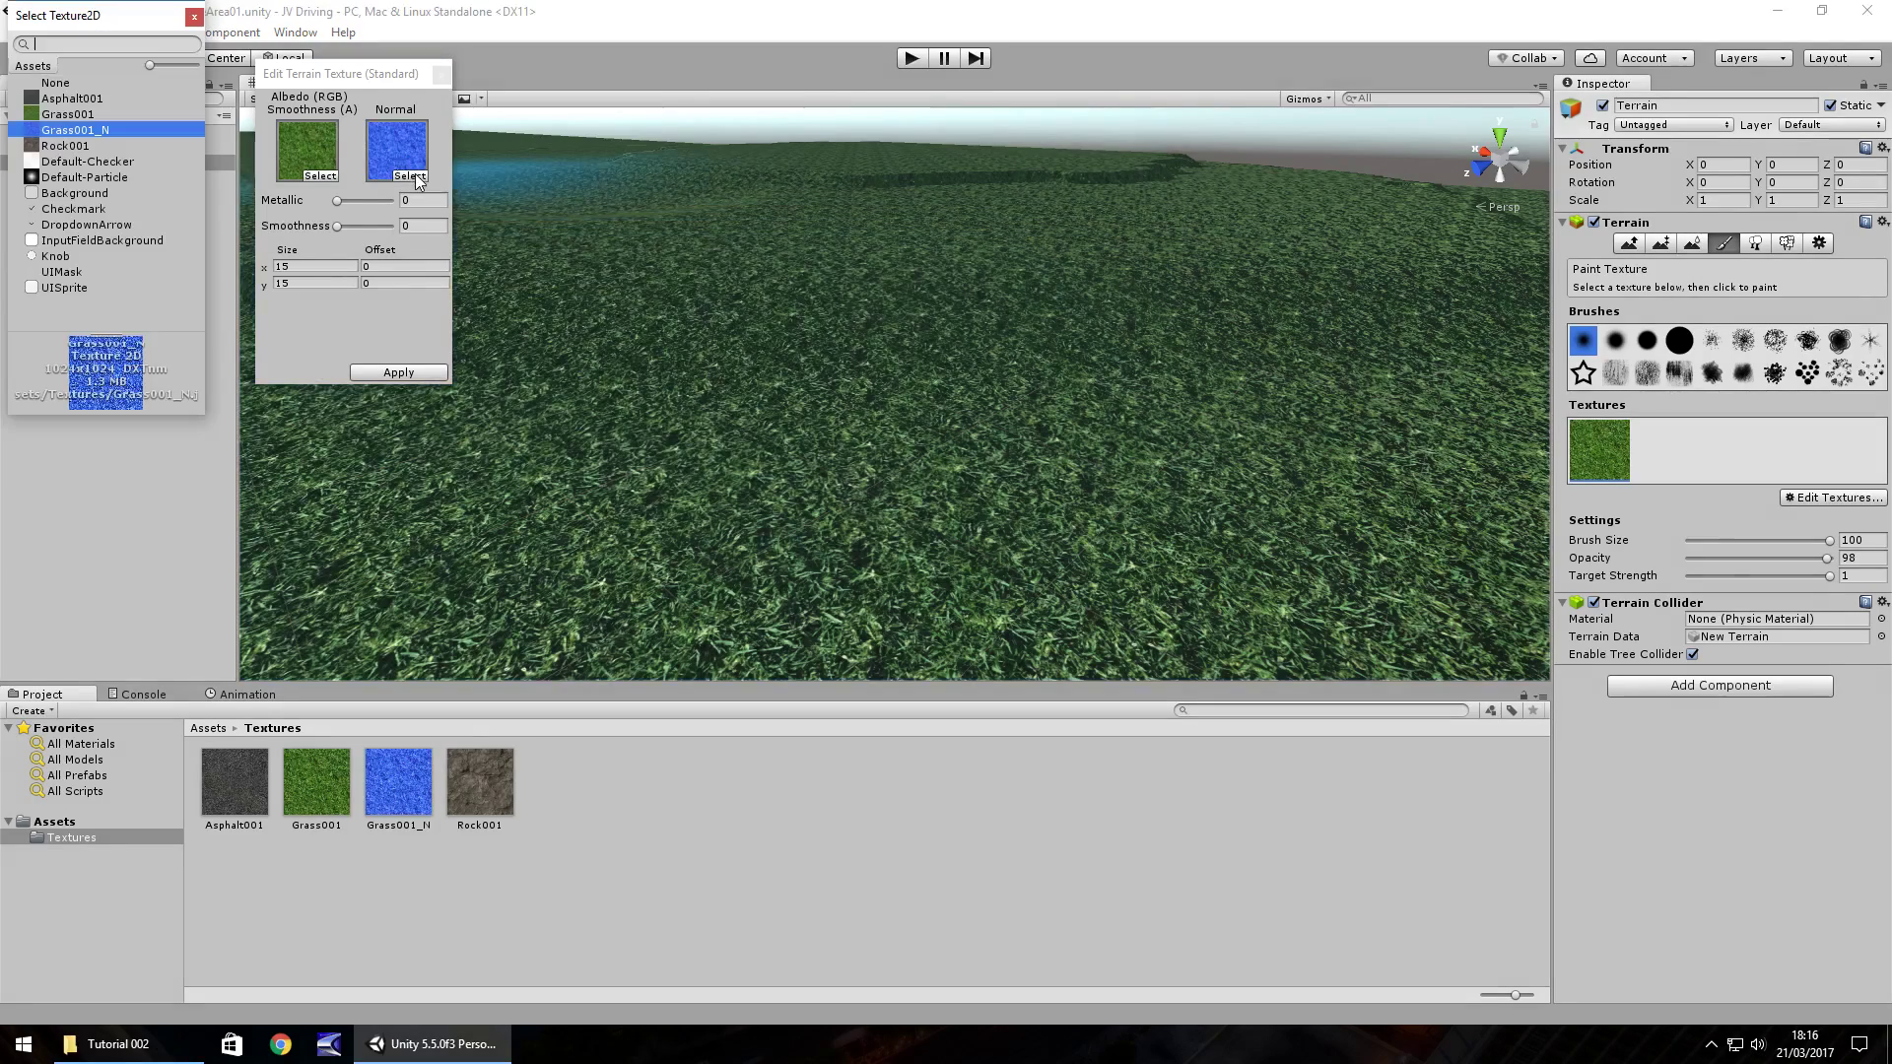
left_click(55, 83)
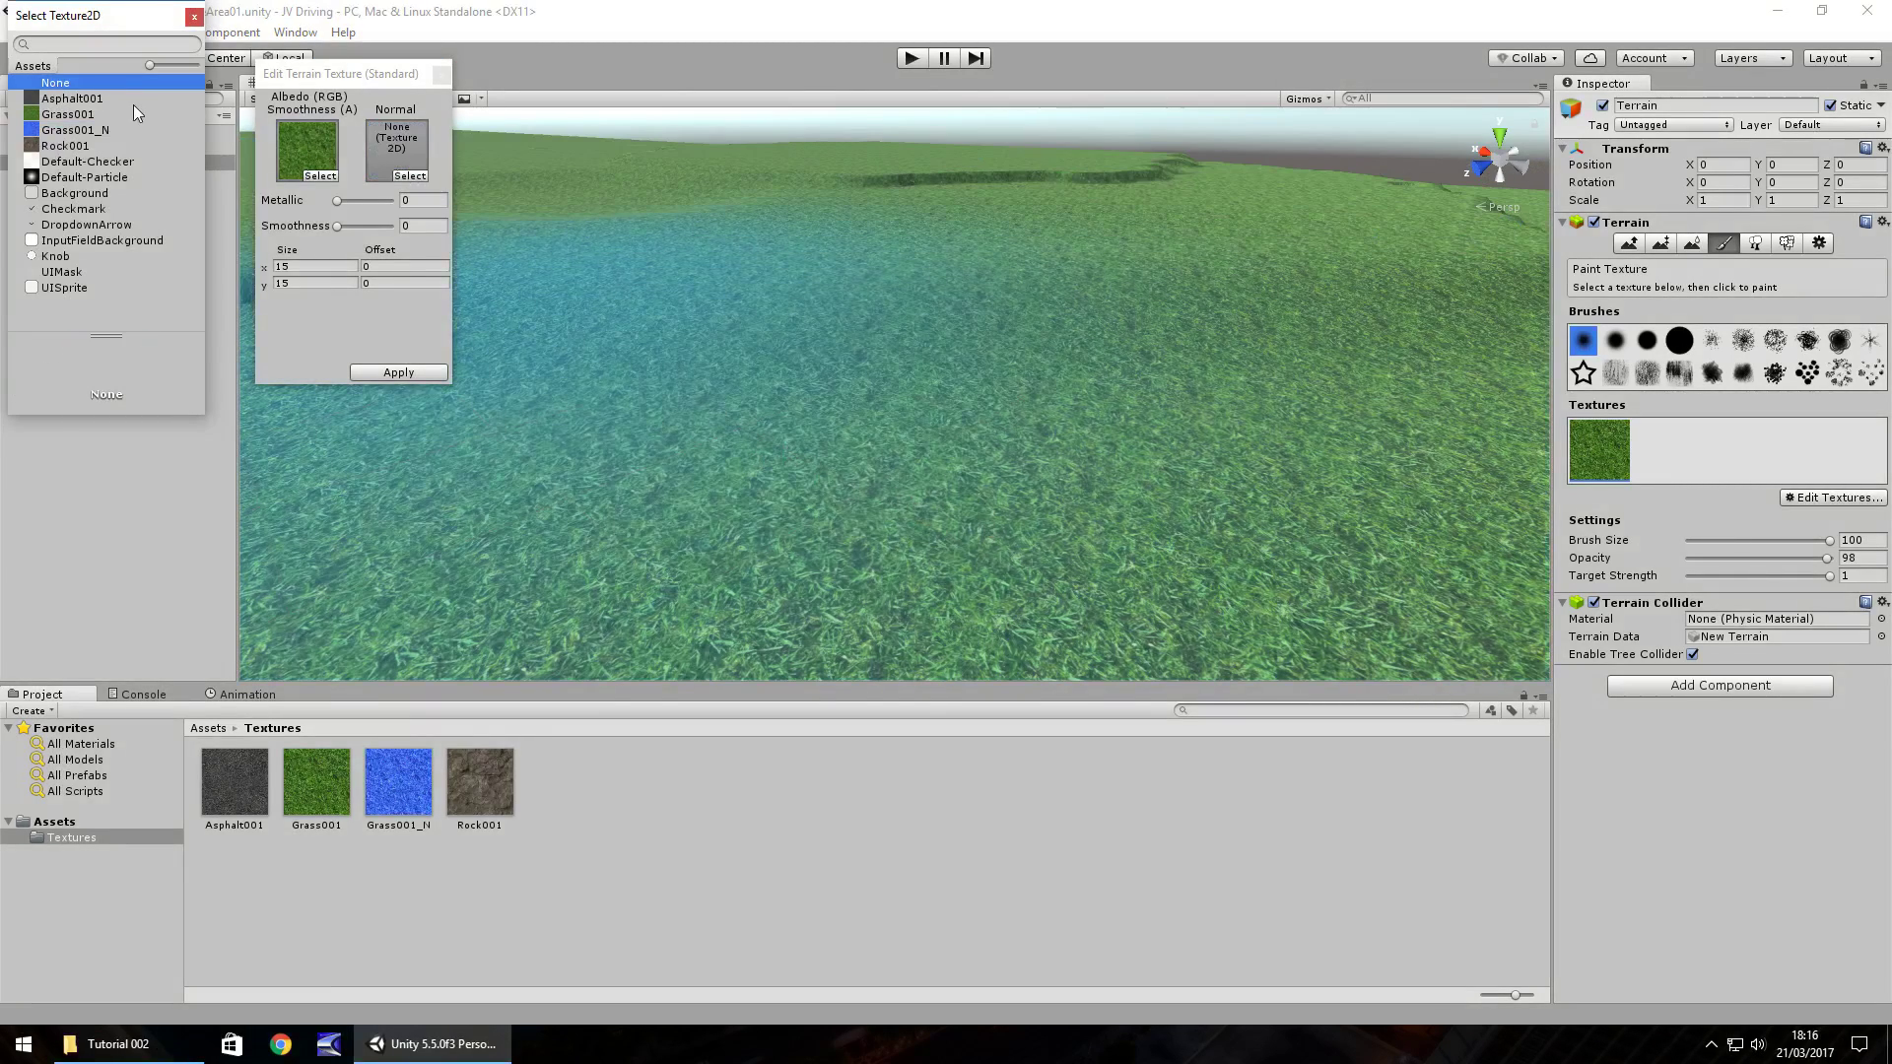
left_click(77, 130)
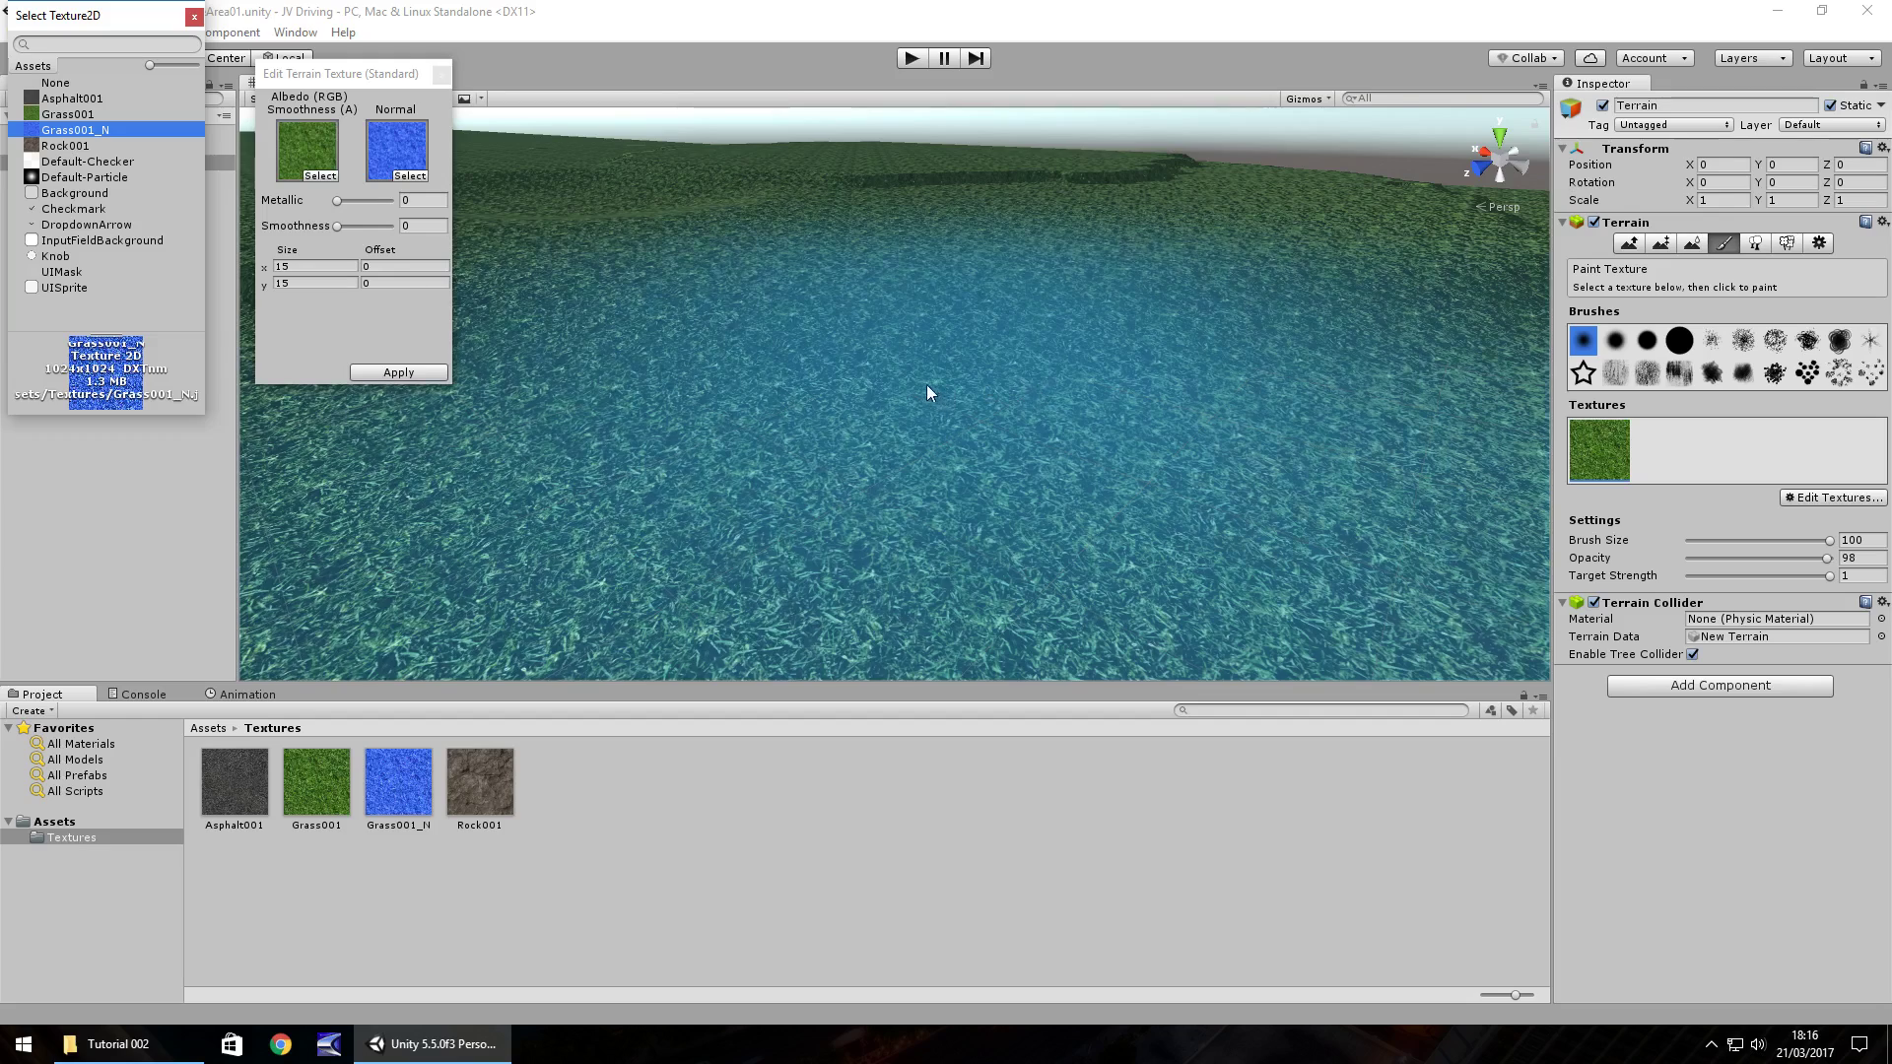
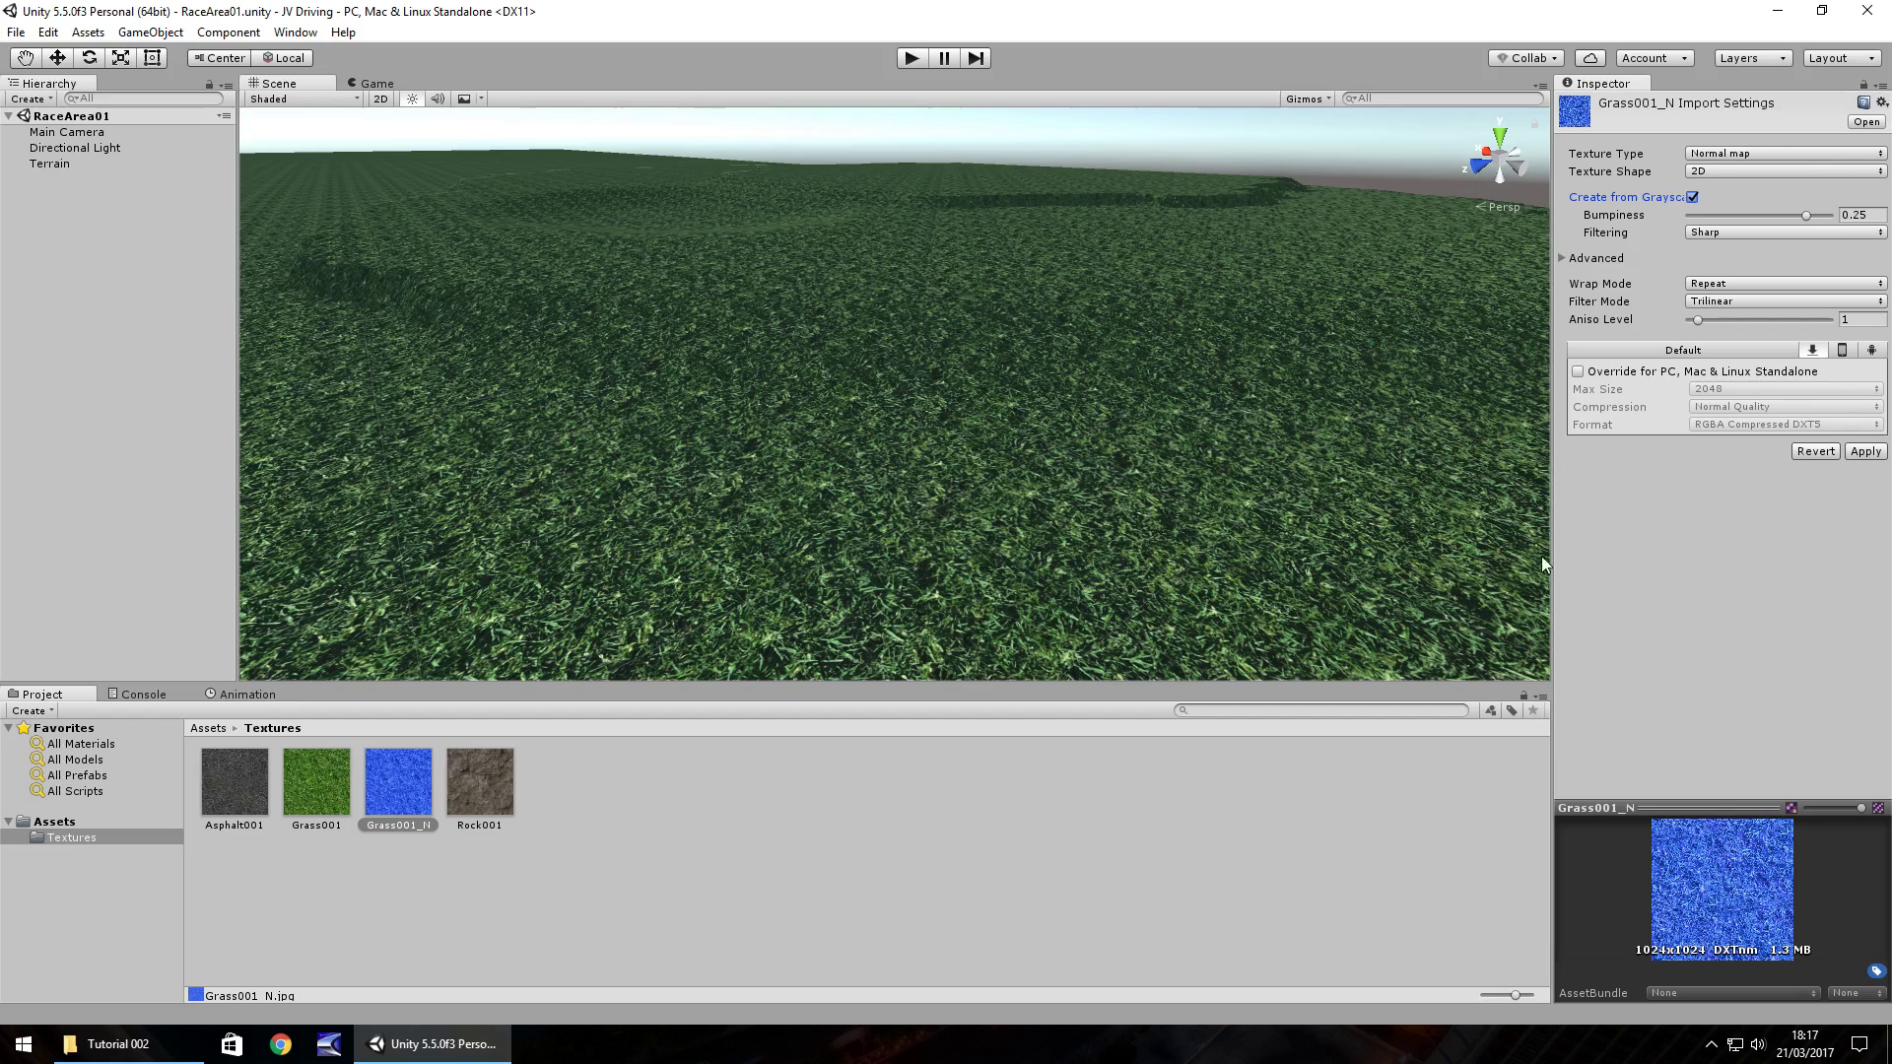
Step: Apply Create from Grayscale with 0.25 bumpiness, Sharp filtering and Trilinear filter mode to Grass001_N, and inspect the grass
left_click(1880, 453)
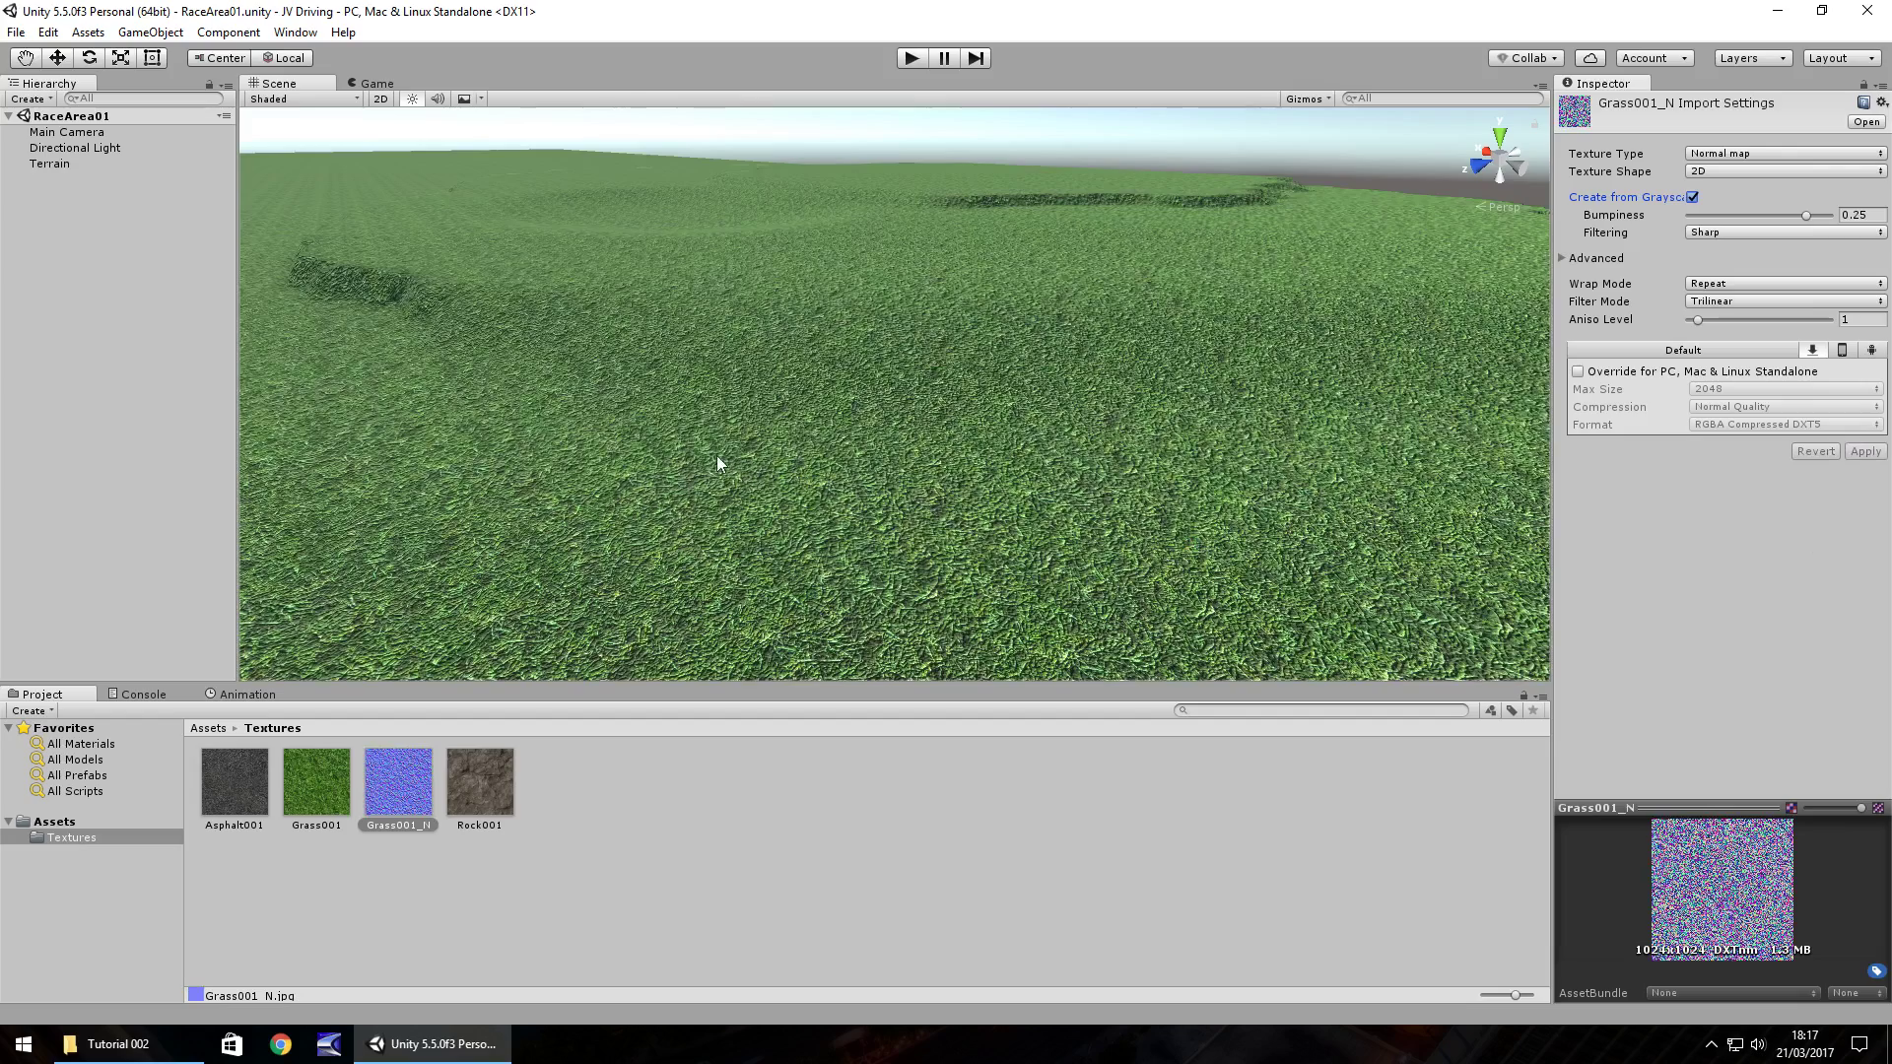
middle_click_drag(726, 469, 879, 410)
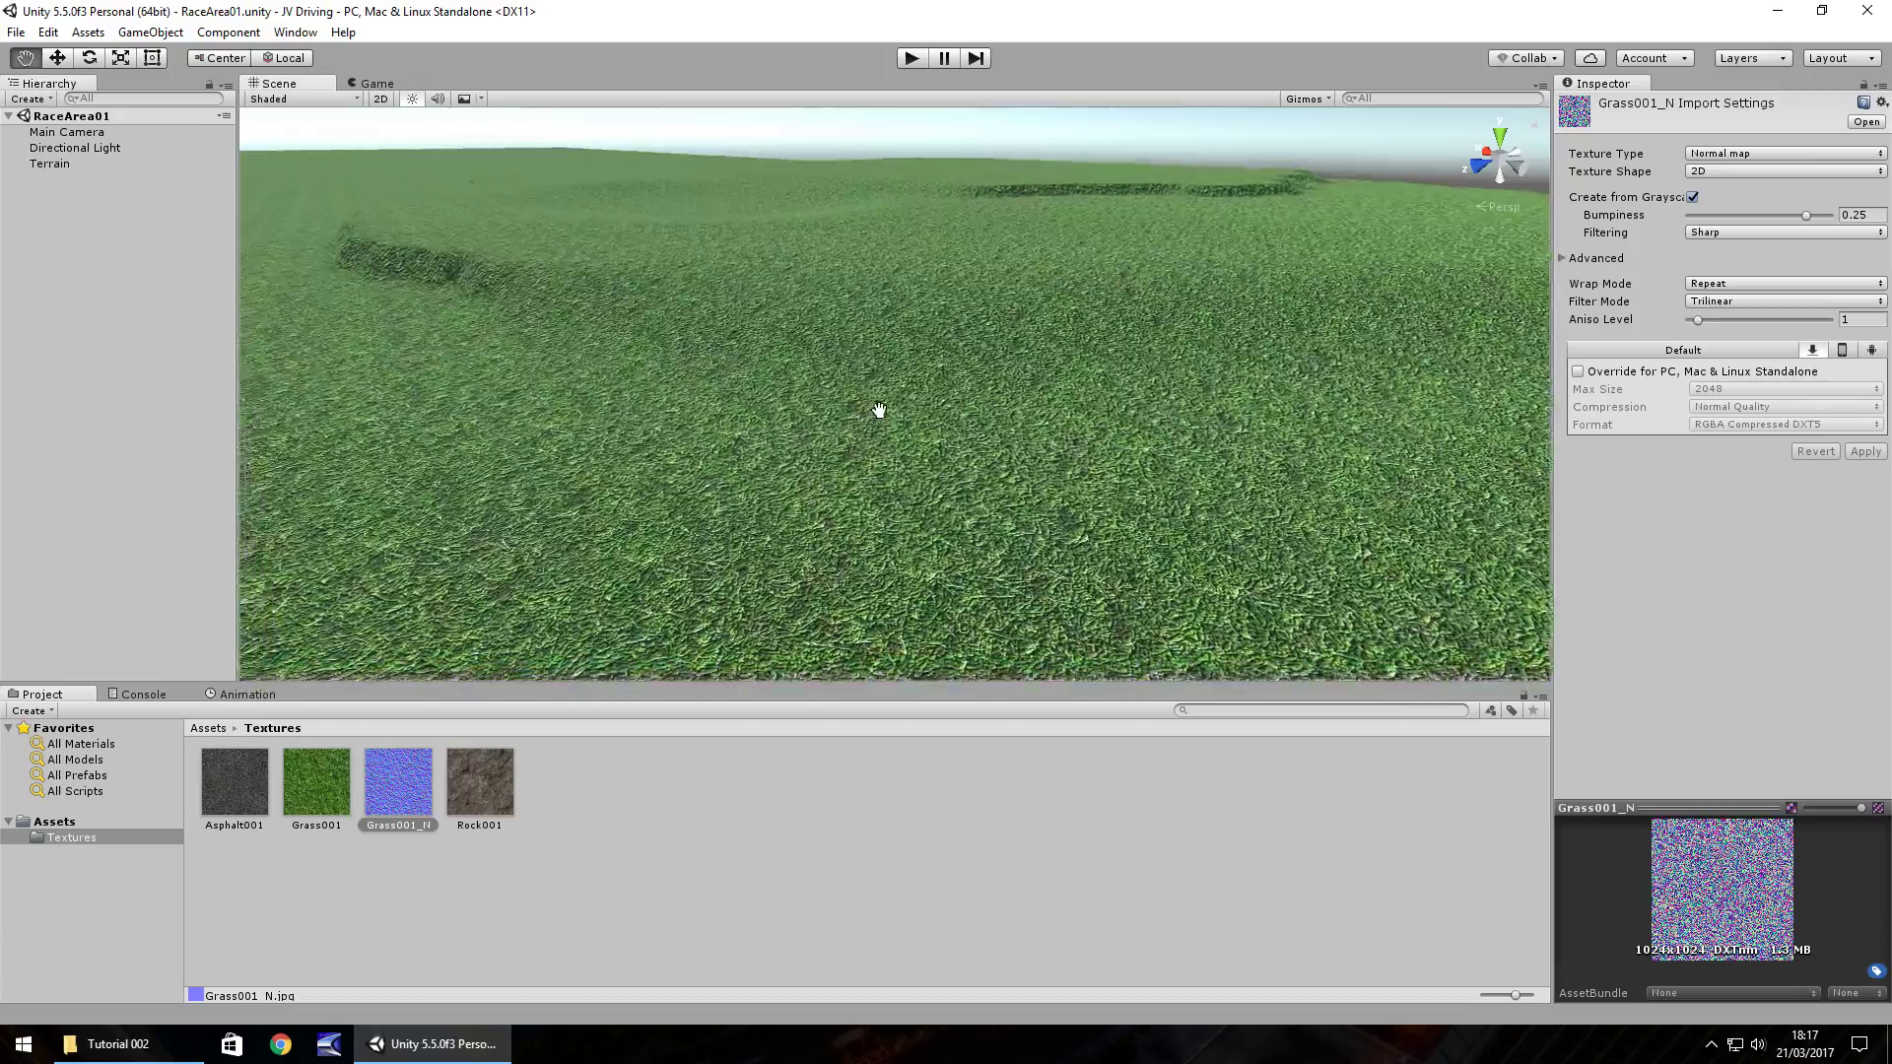
right_click_drag(879, 409, 946, 399)
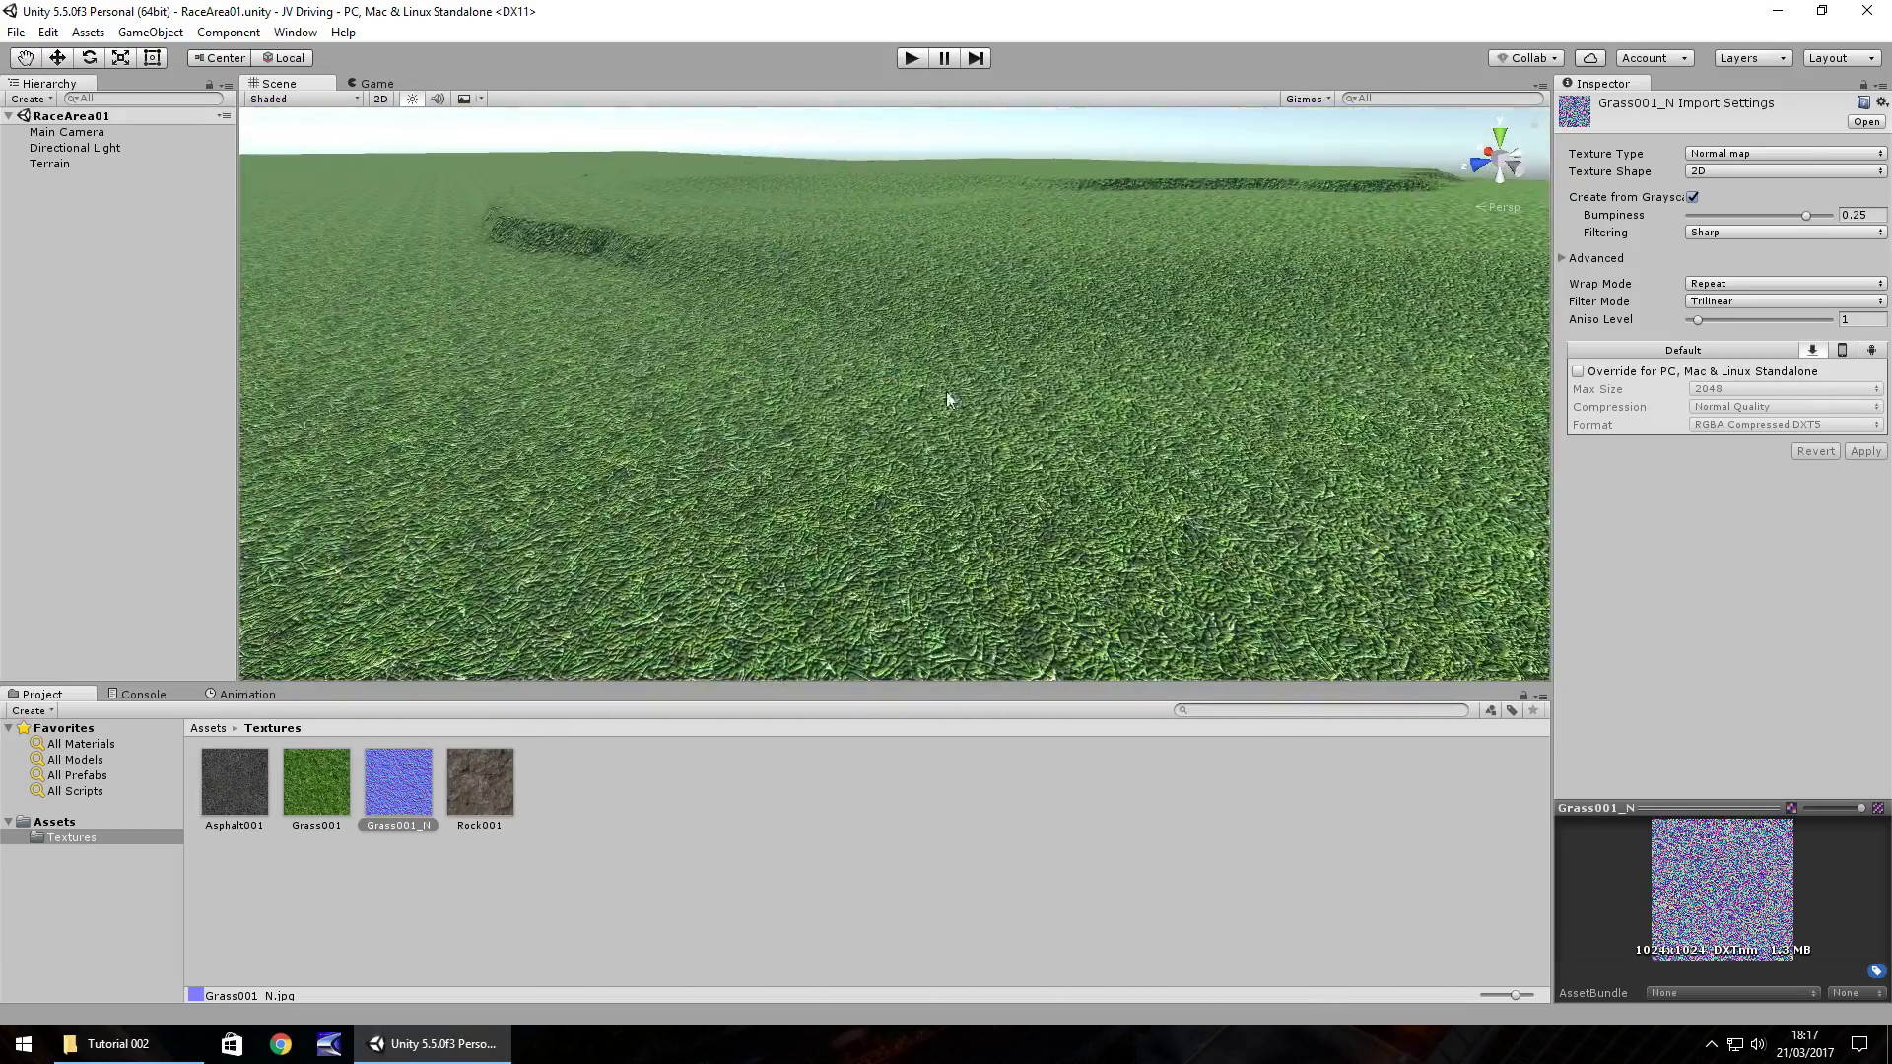
Step: Try the Built In Legacy Diffuse and Built In Legacy Specular materials on the terrain and inspect the grass under each
left_click(889, 439)
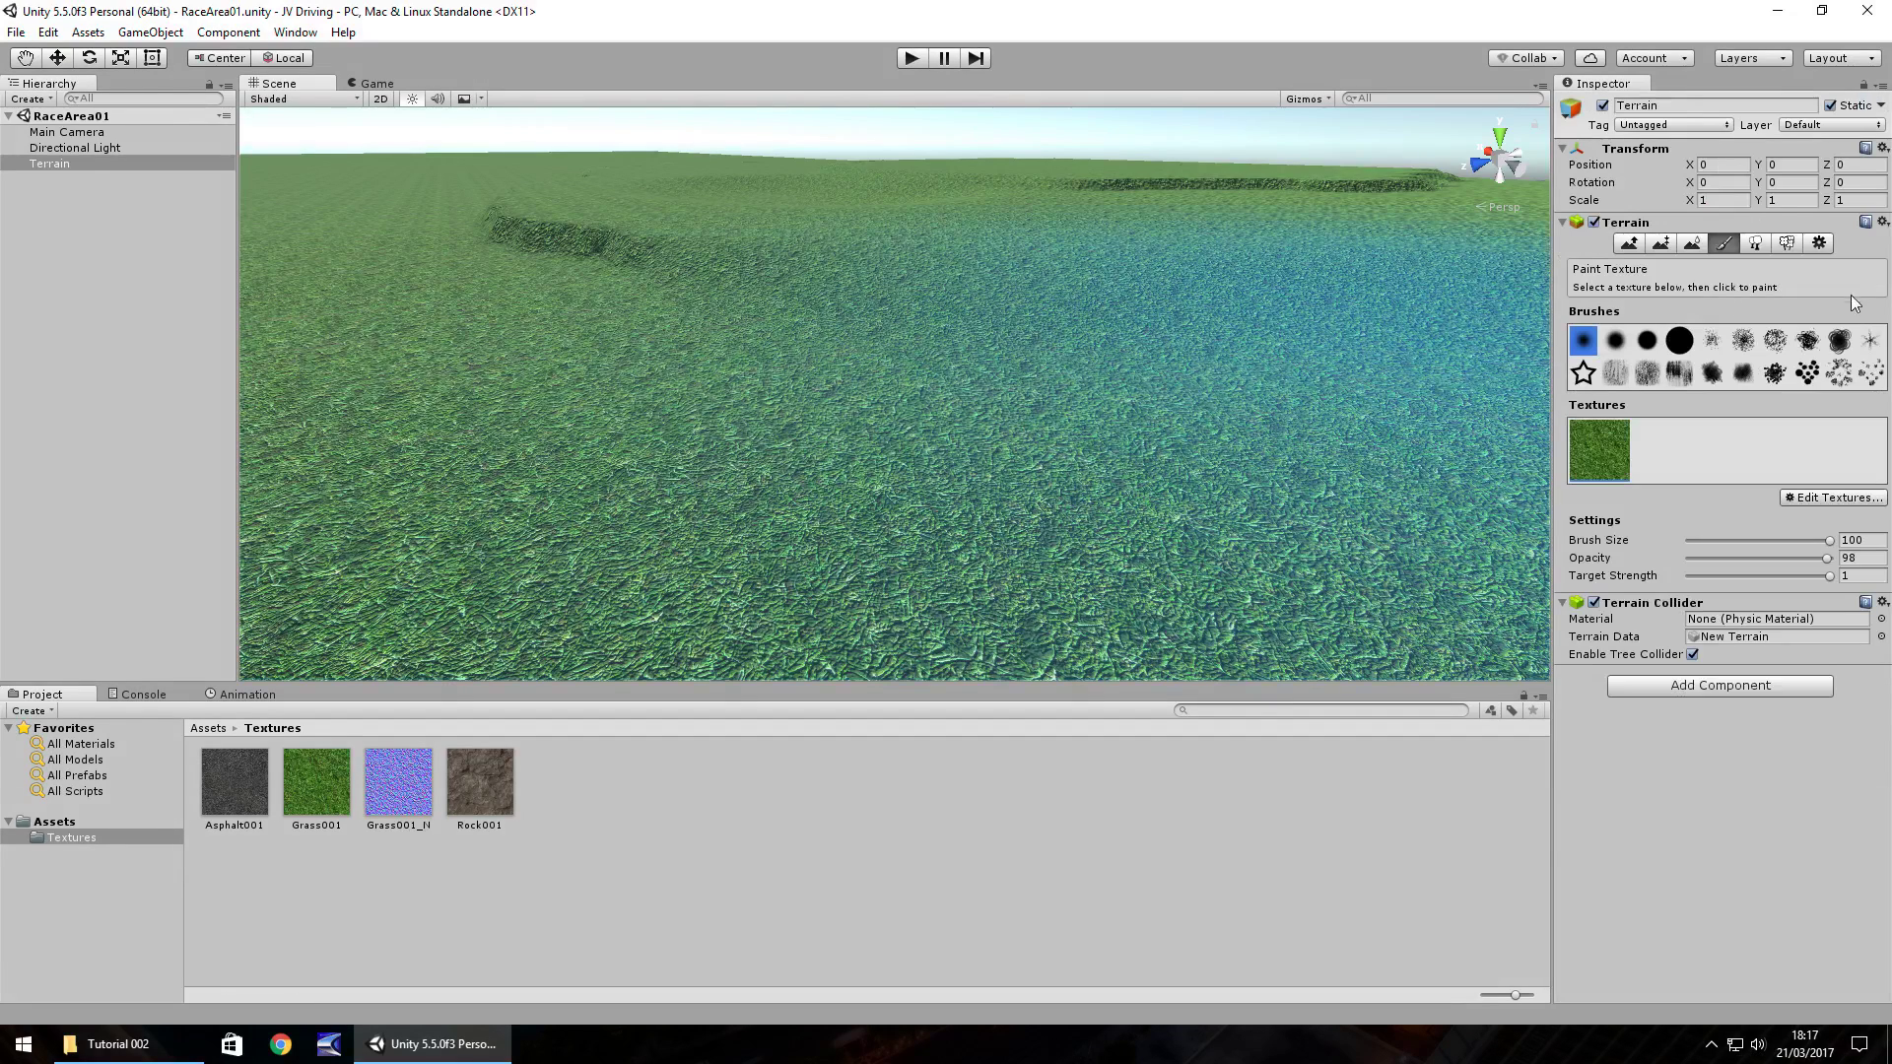
left_click(1819, 243)
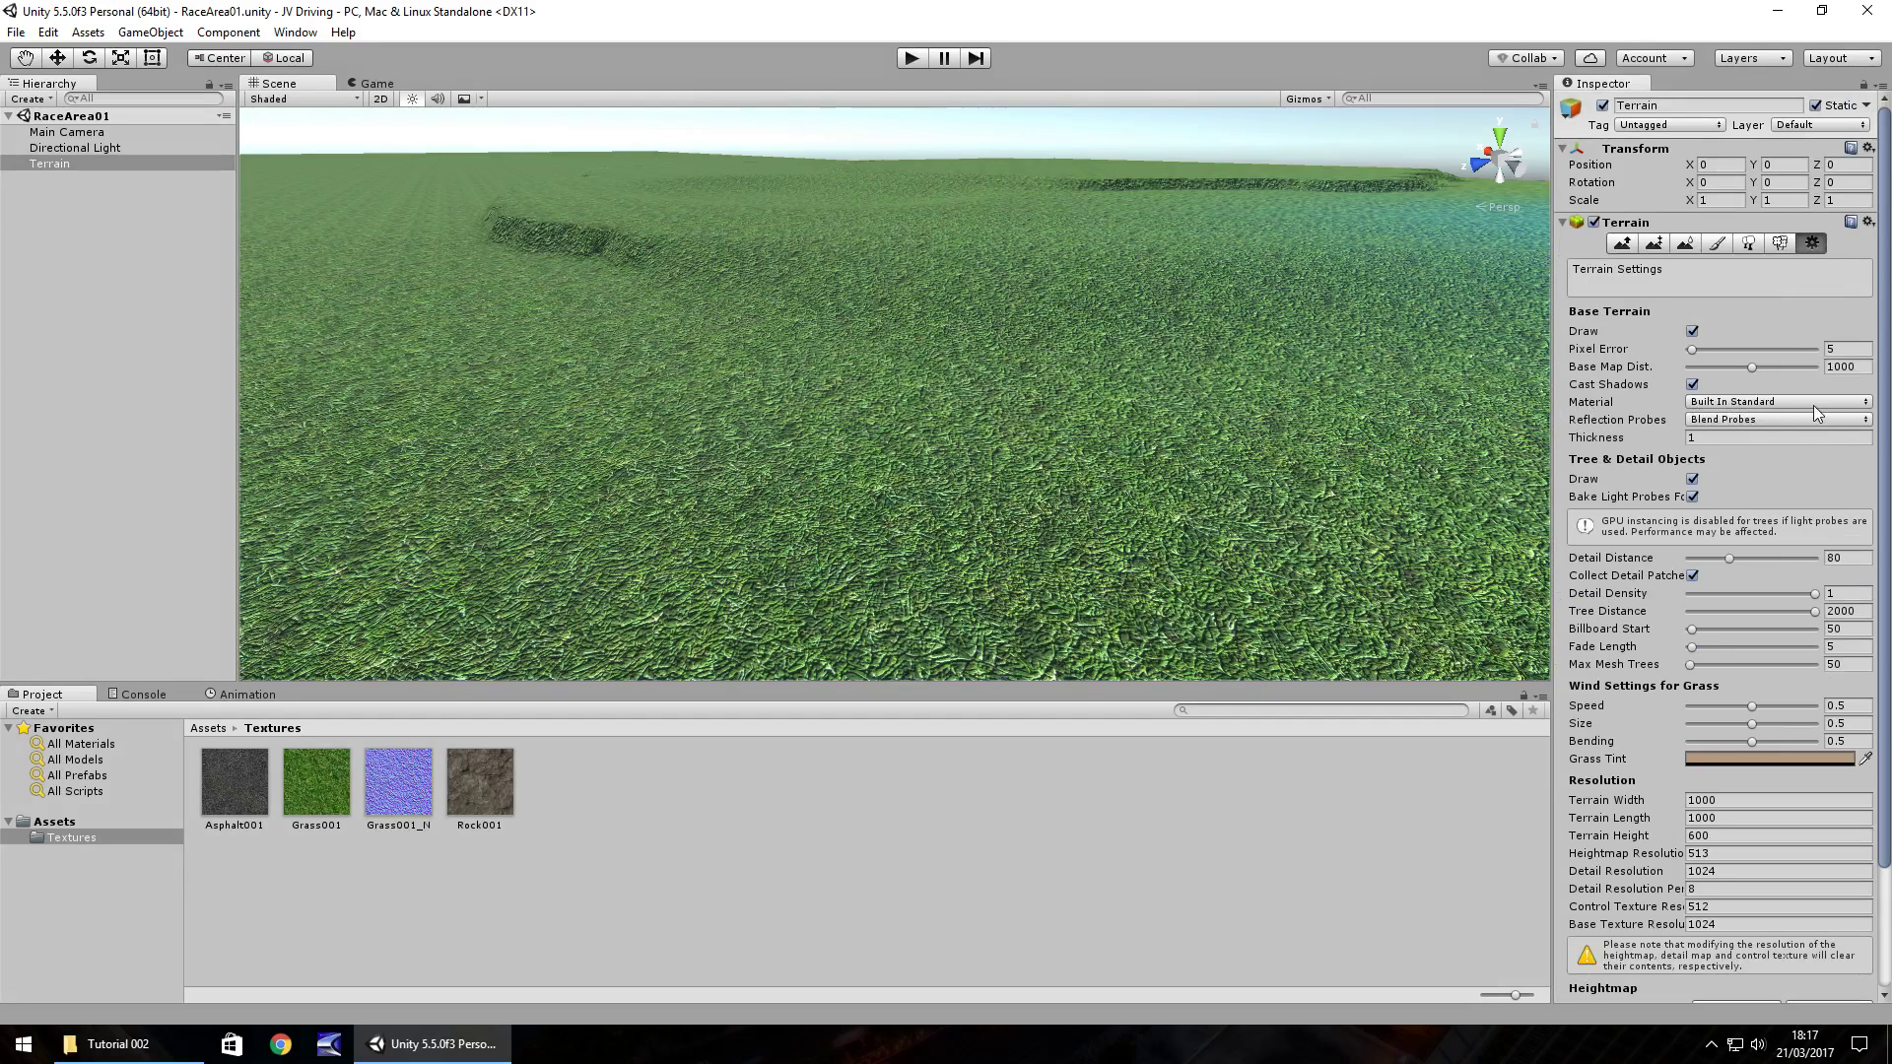
left_click(1866, 403)
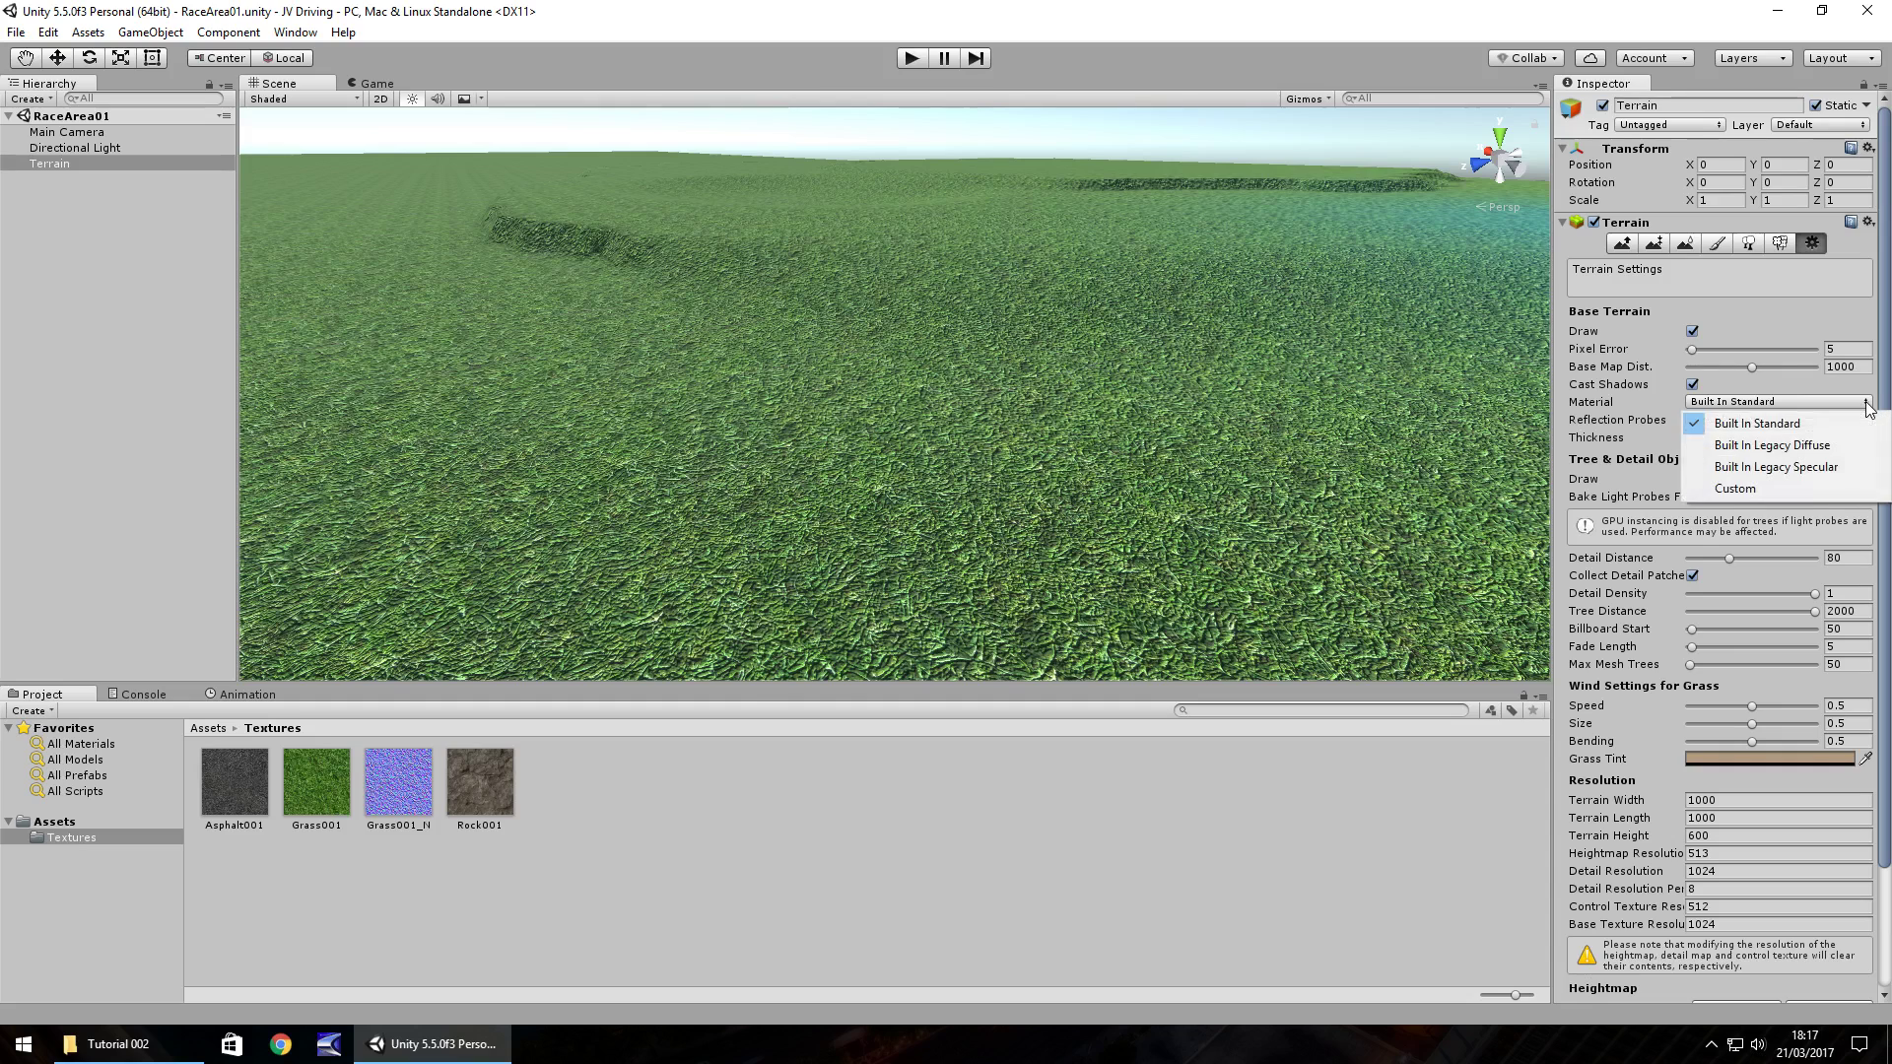
left_click(1773, 445)
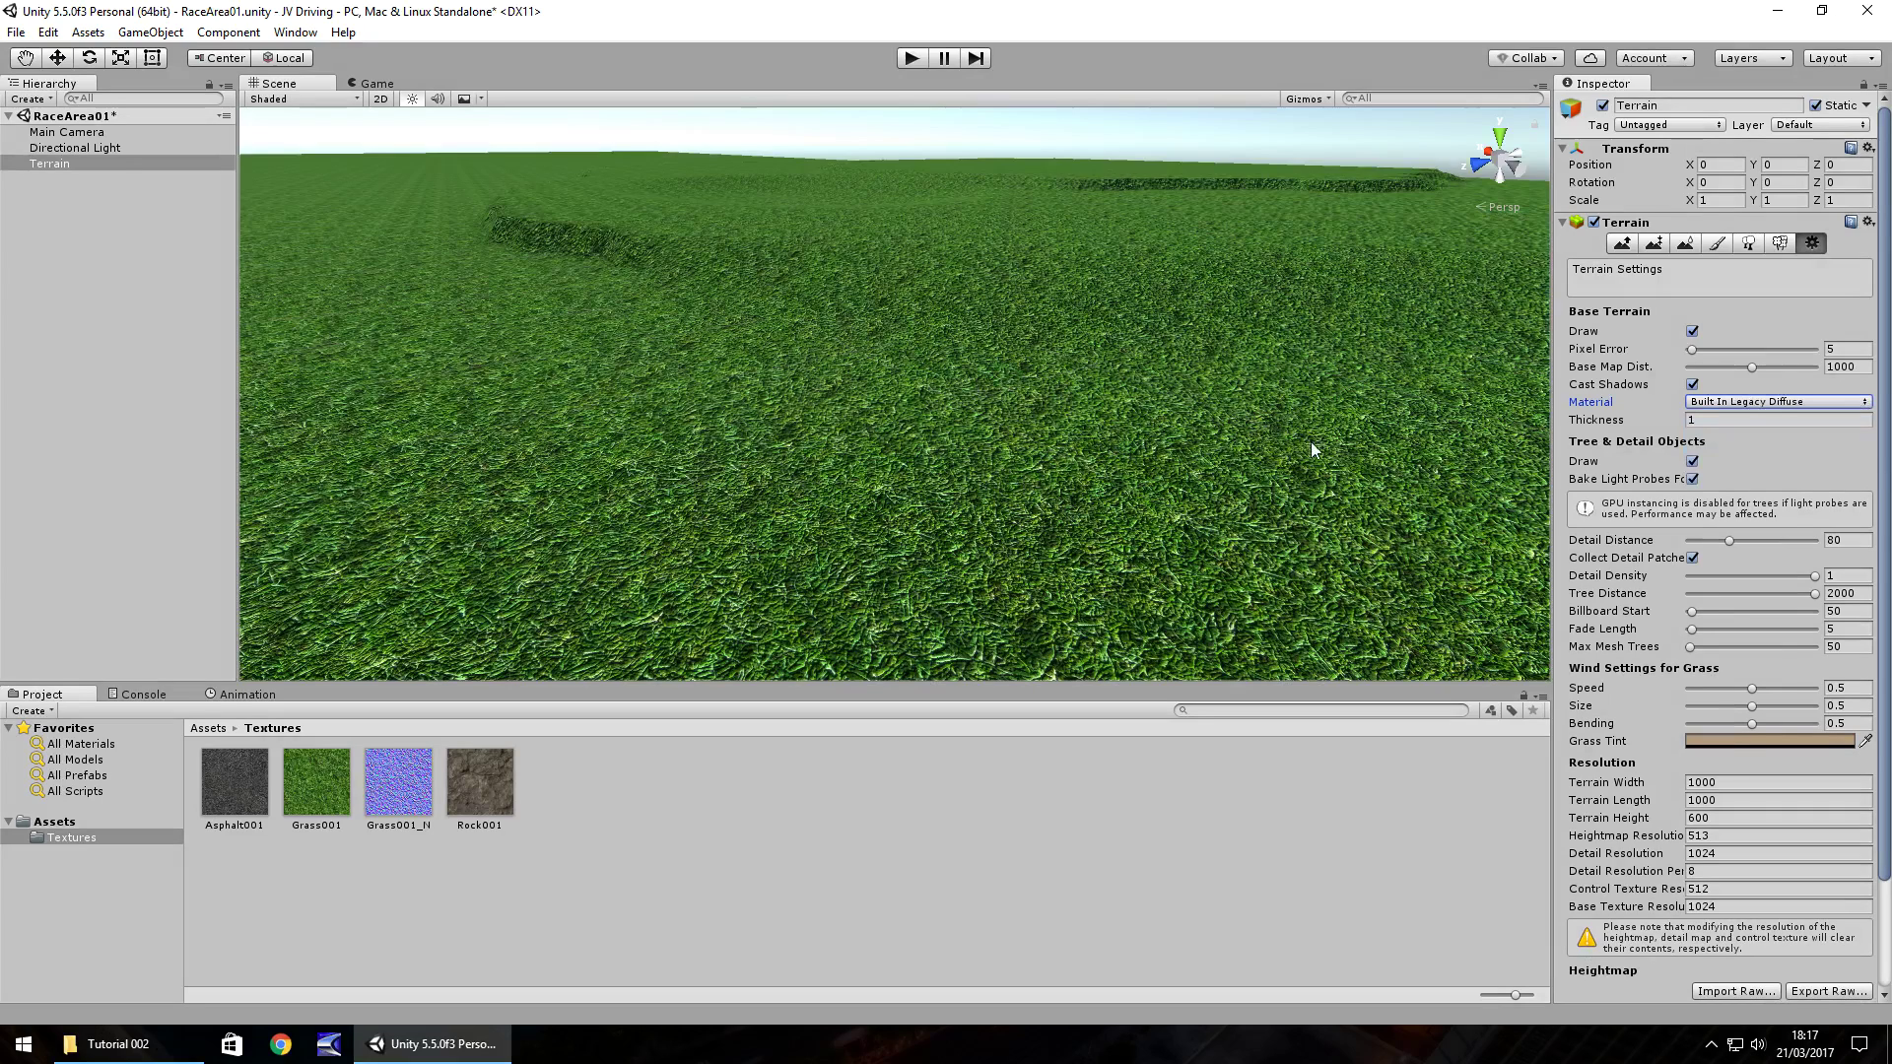
left_click(1784, 402)
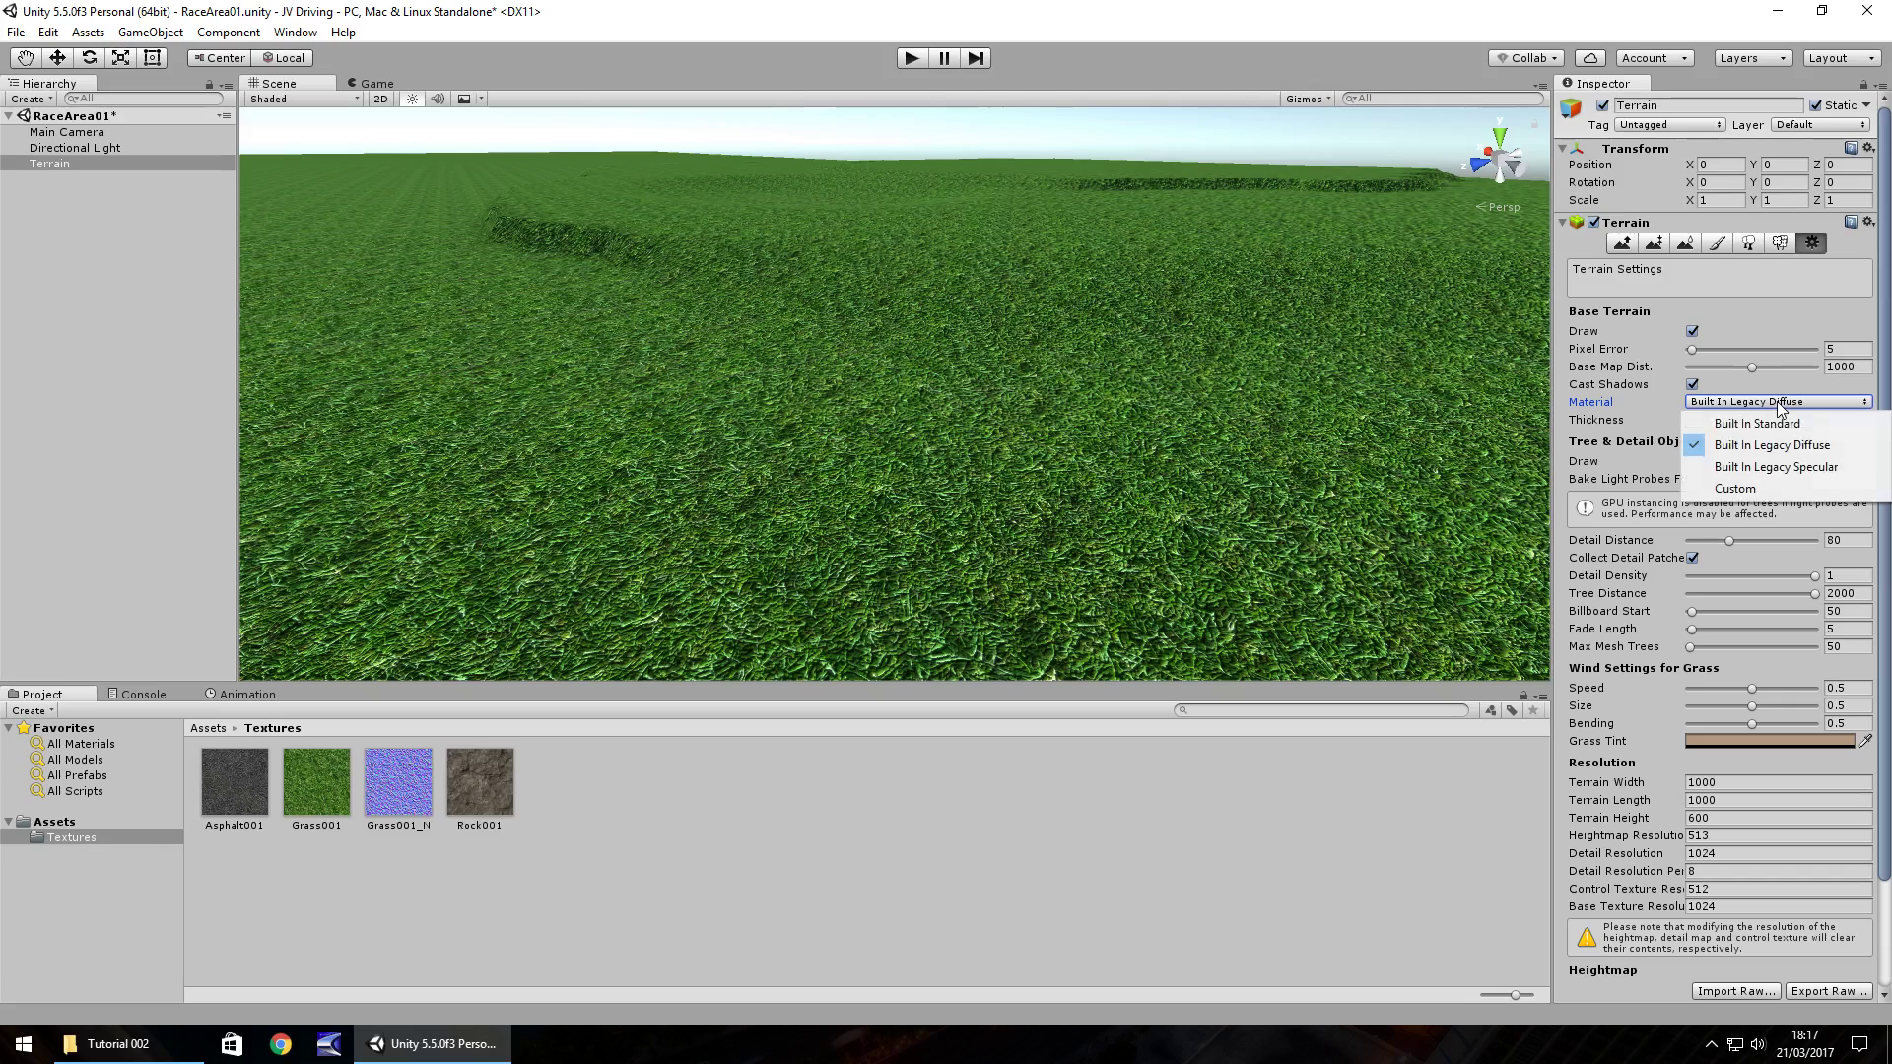
left_click(1779, 469)
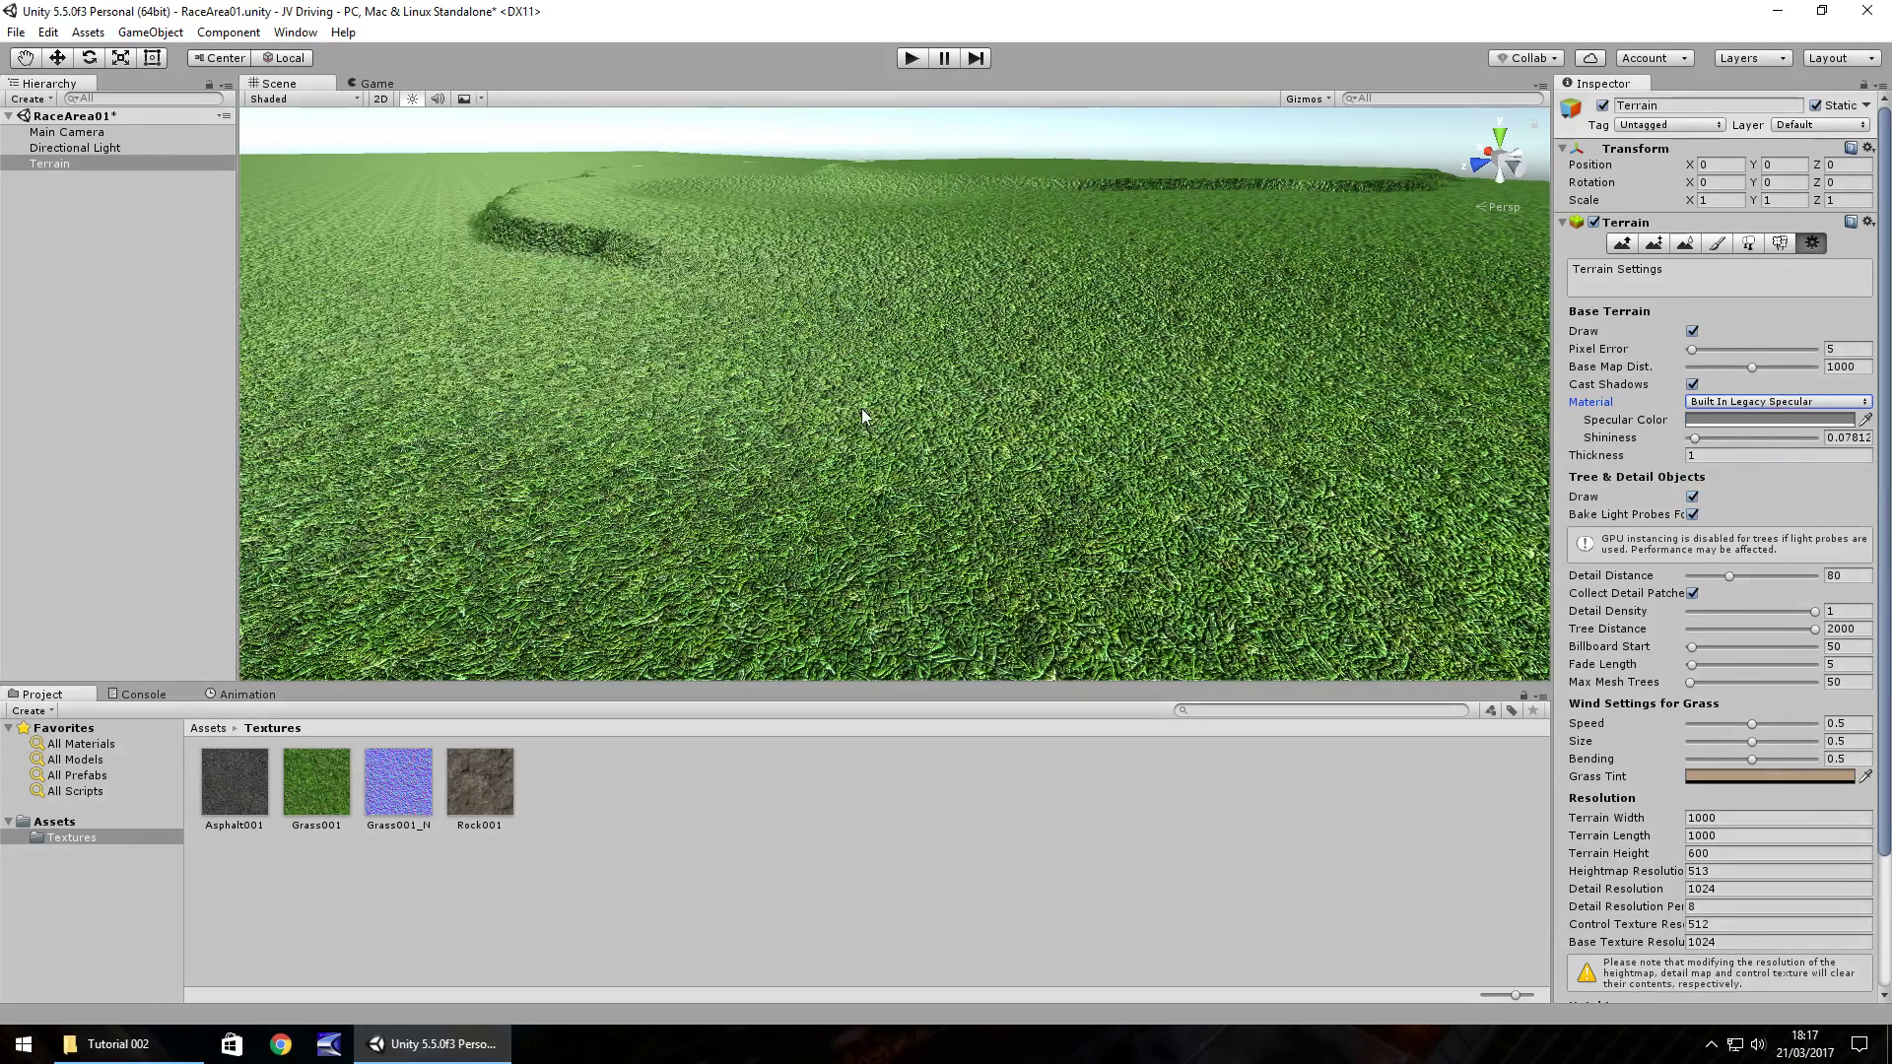
mouse_move(788, 394)
right_mouse_down()
mouse_move(887, 435)
mouse_move(760, 417)
mouse_move(663, 351)
mouse_move(612, 346)
mouse_move(803, 372)
right_mouse_up()
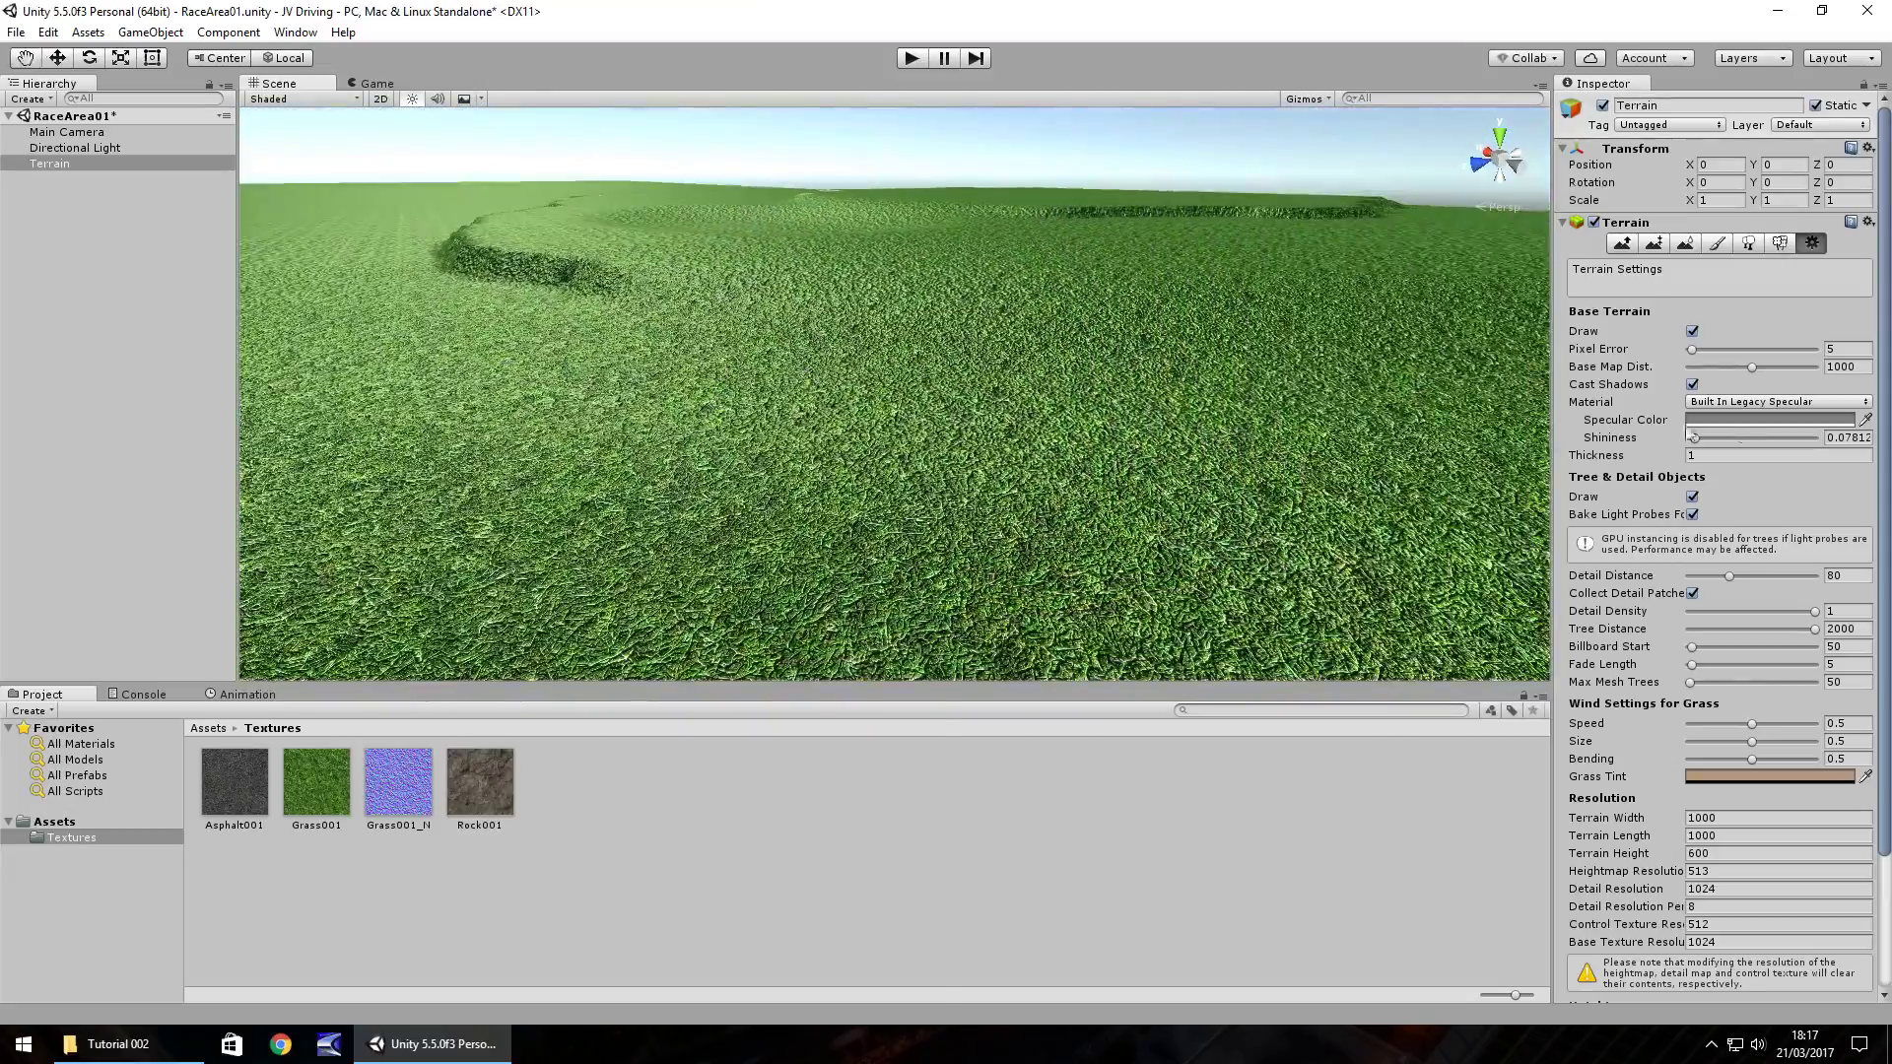
Step: Try a bright red (FF0000FF) and a white (FFFFFFFF) specular color on the terrain's Legacy Specular material
left_click(1742, 419)
left_click_drag(162, 150, 175, 86)
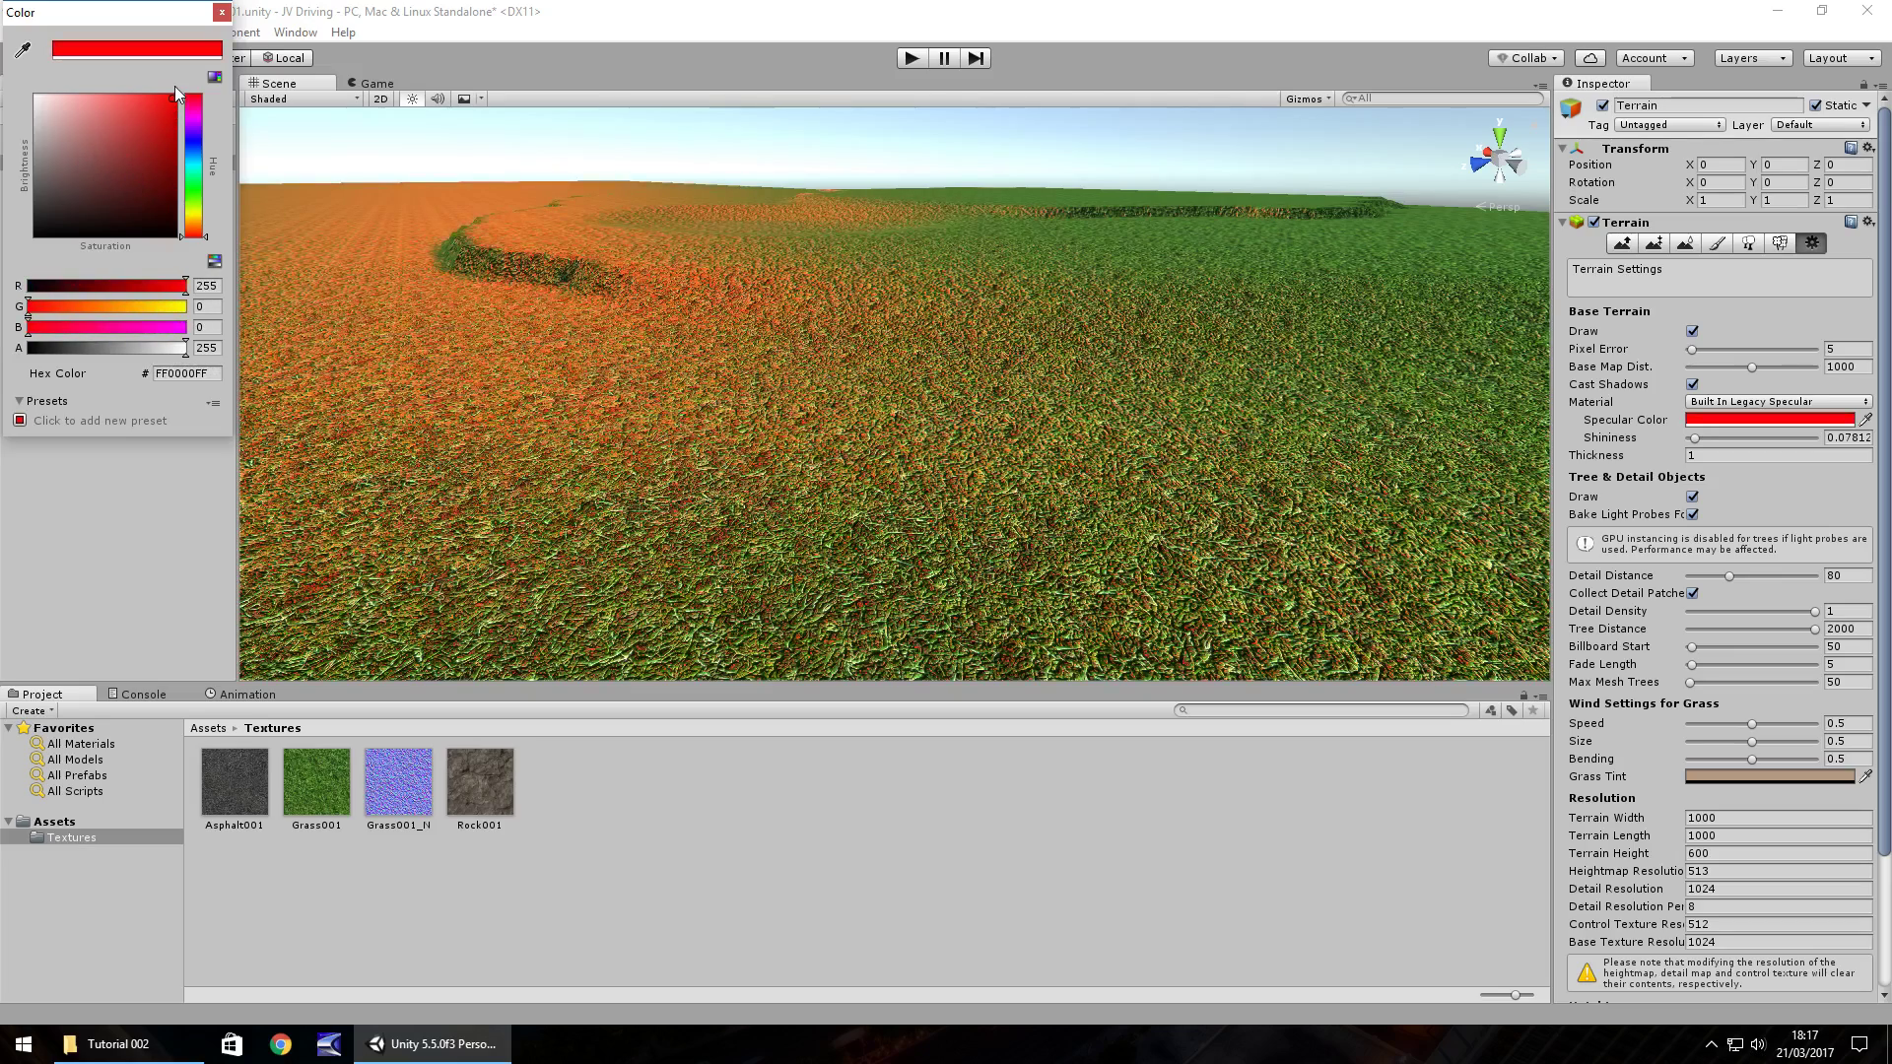
left_click_drag(174, 86, 3, 89)
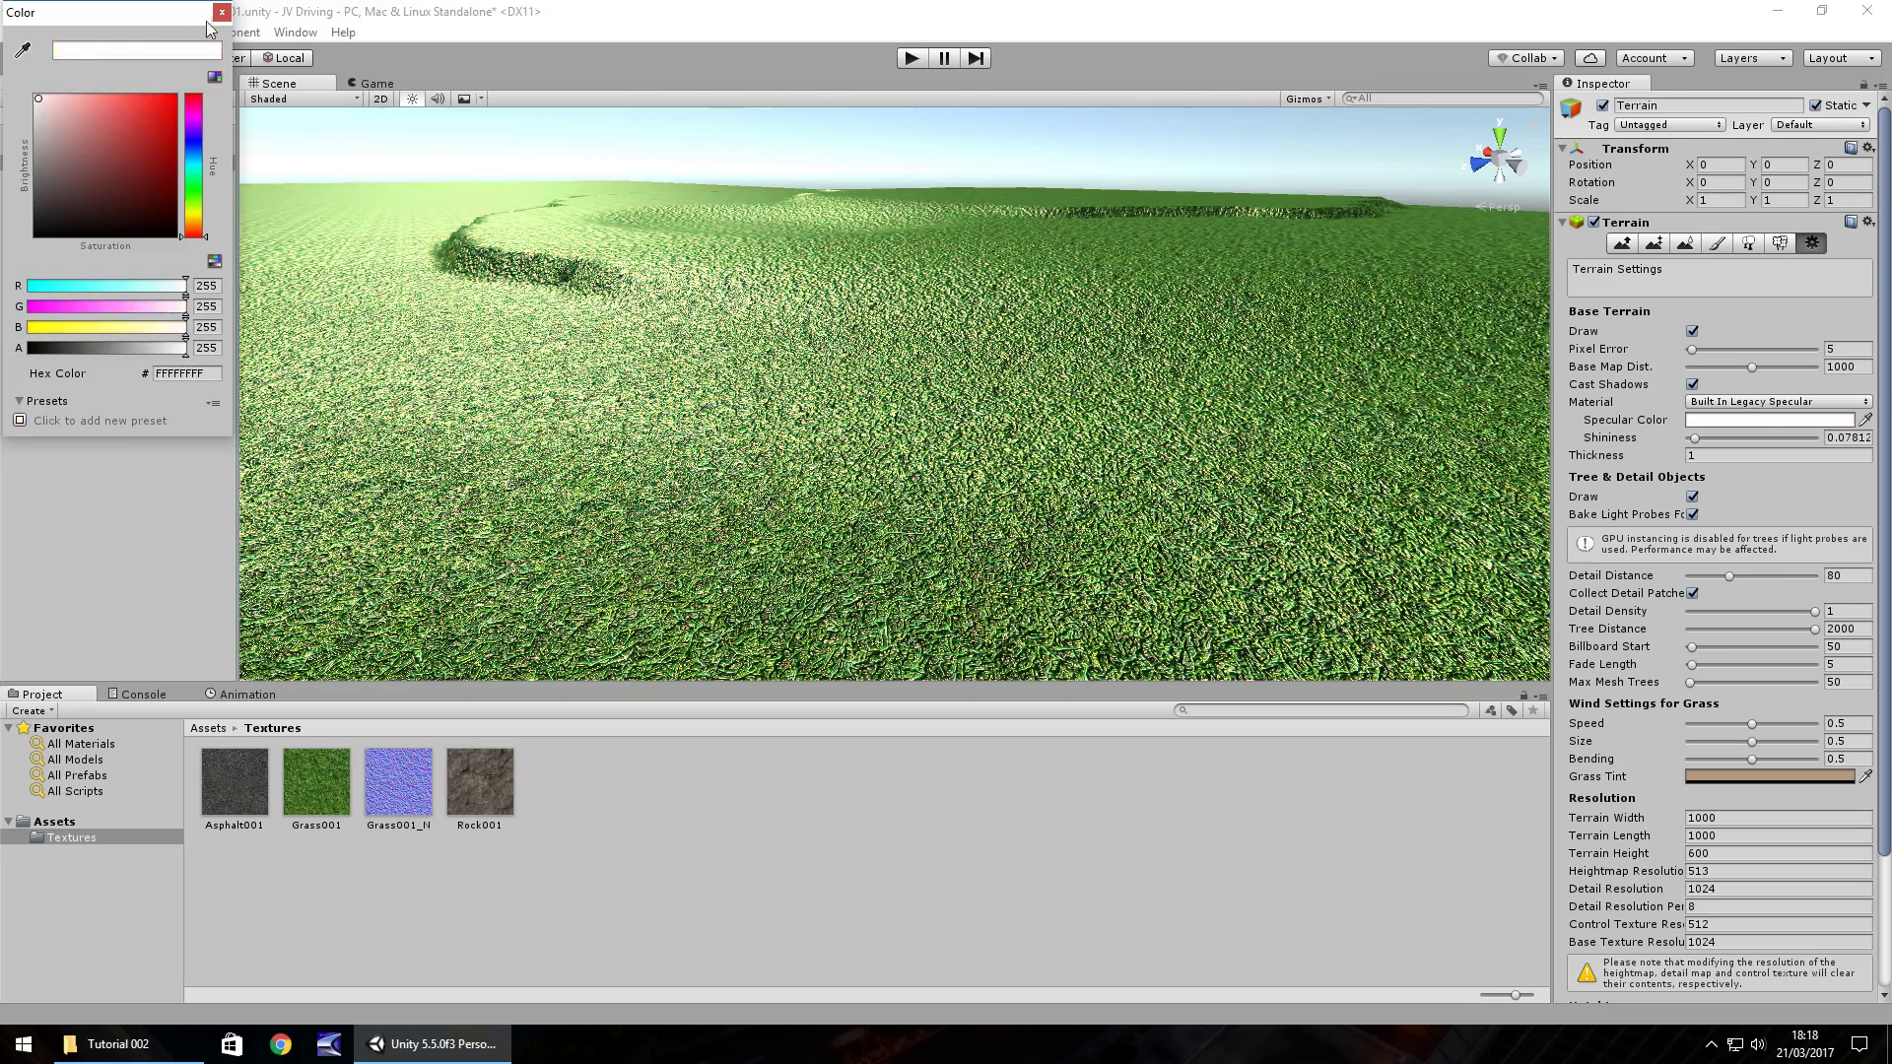
left_click(223, 13)
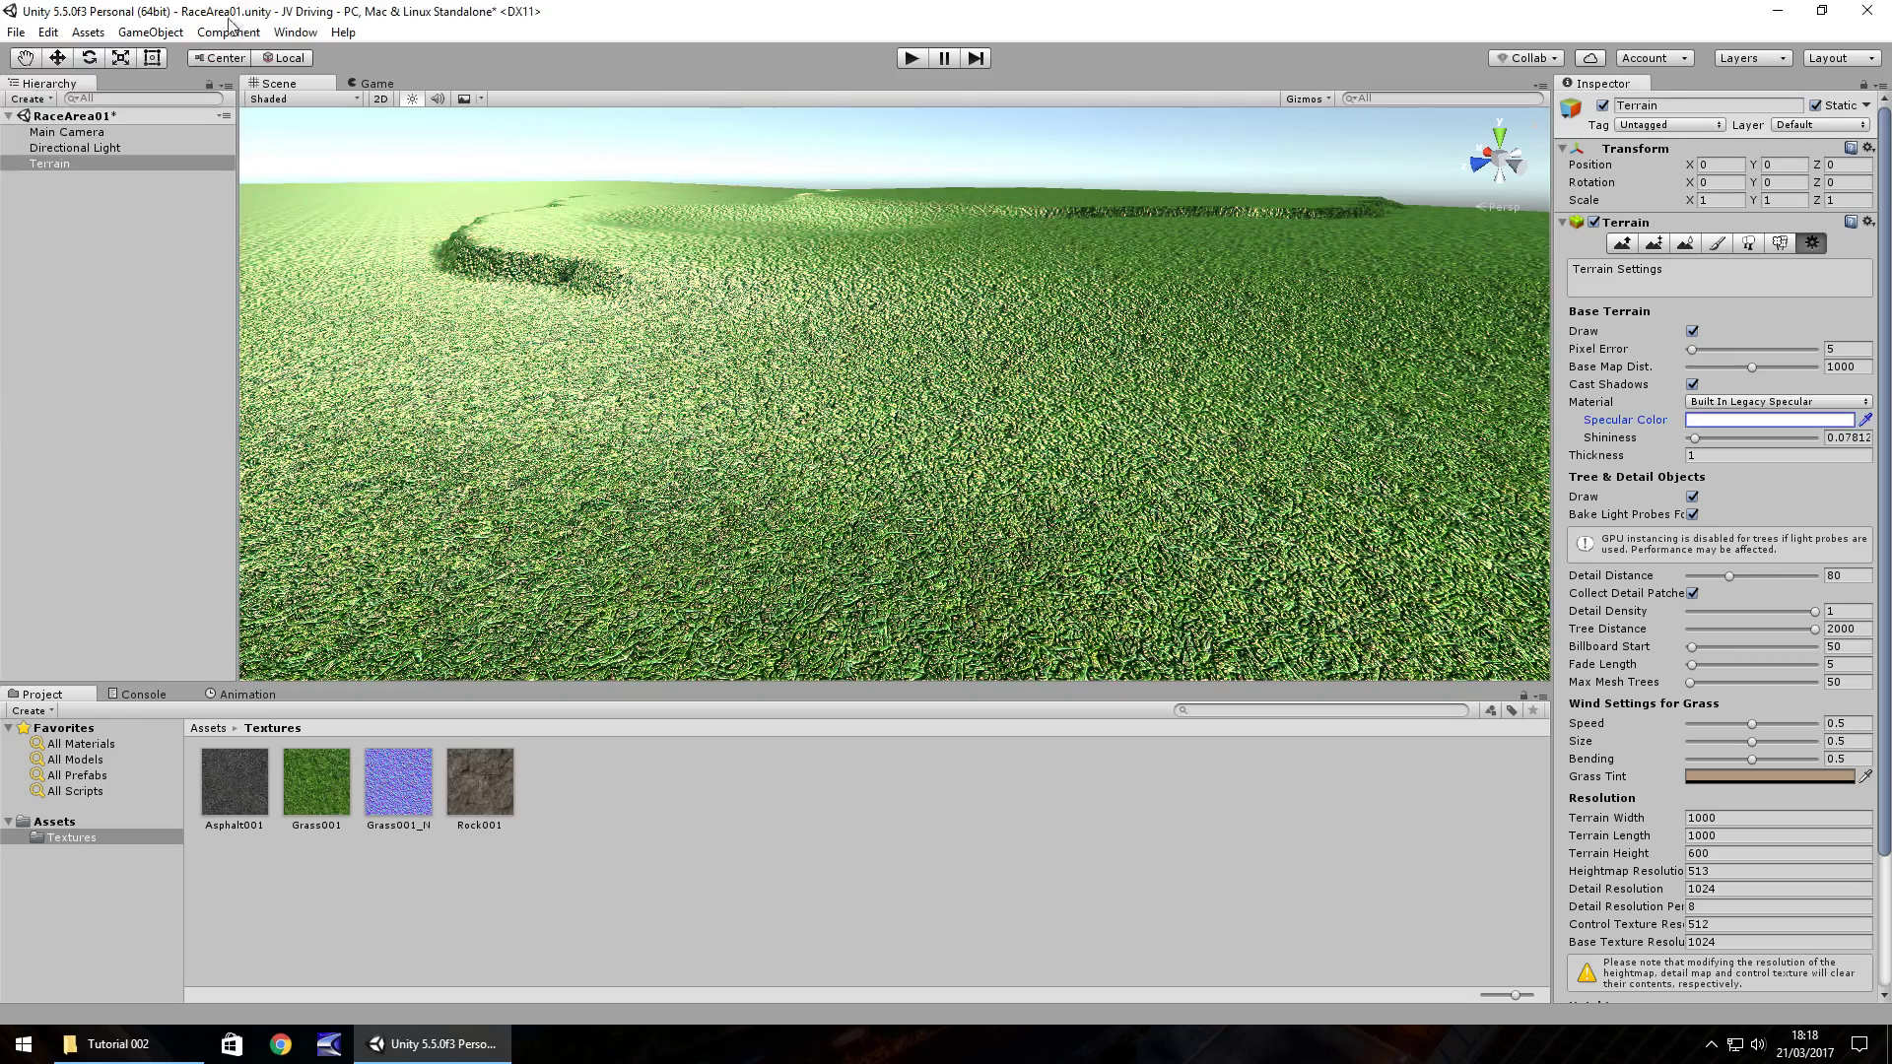
Step: Switch the terrain material back to Built In Standard and check how the grass looks
left_click(1751, 402)
left_click(1750, 423)
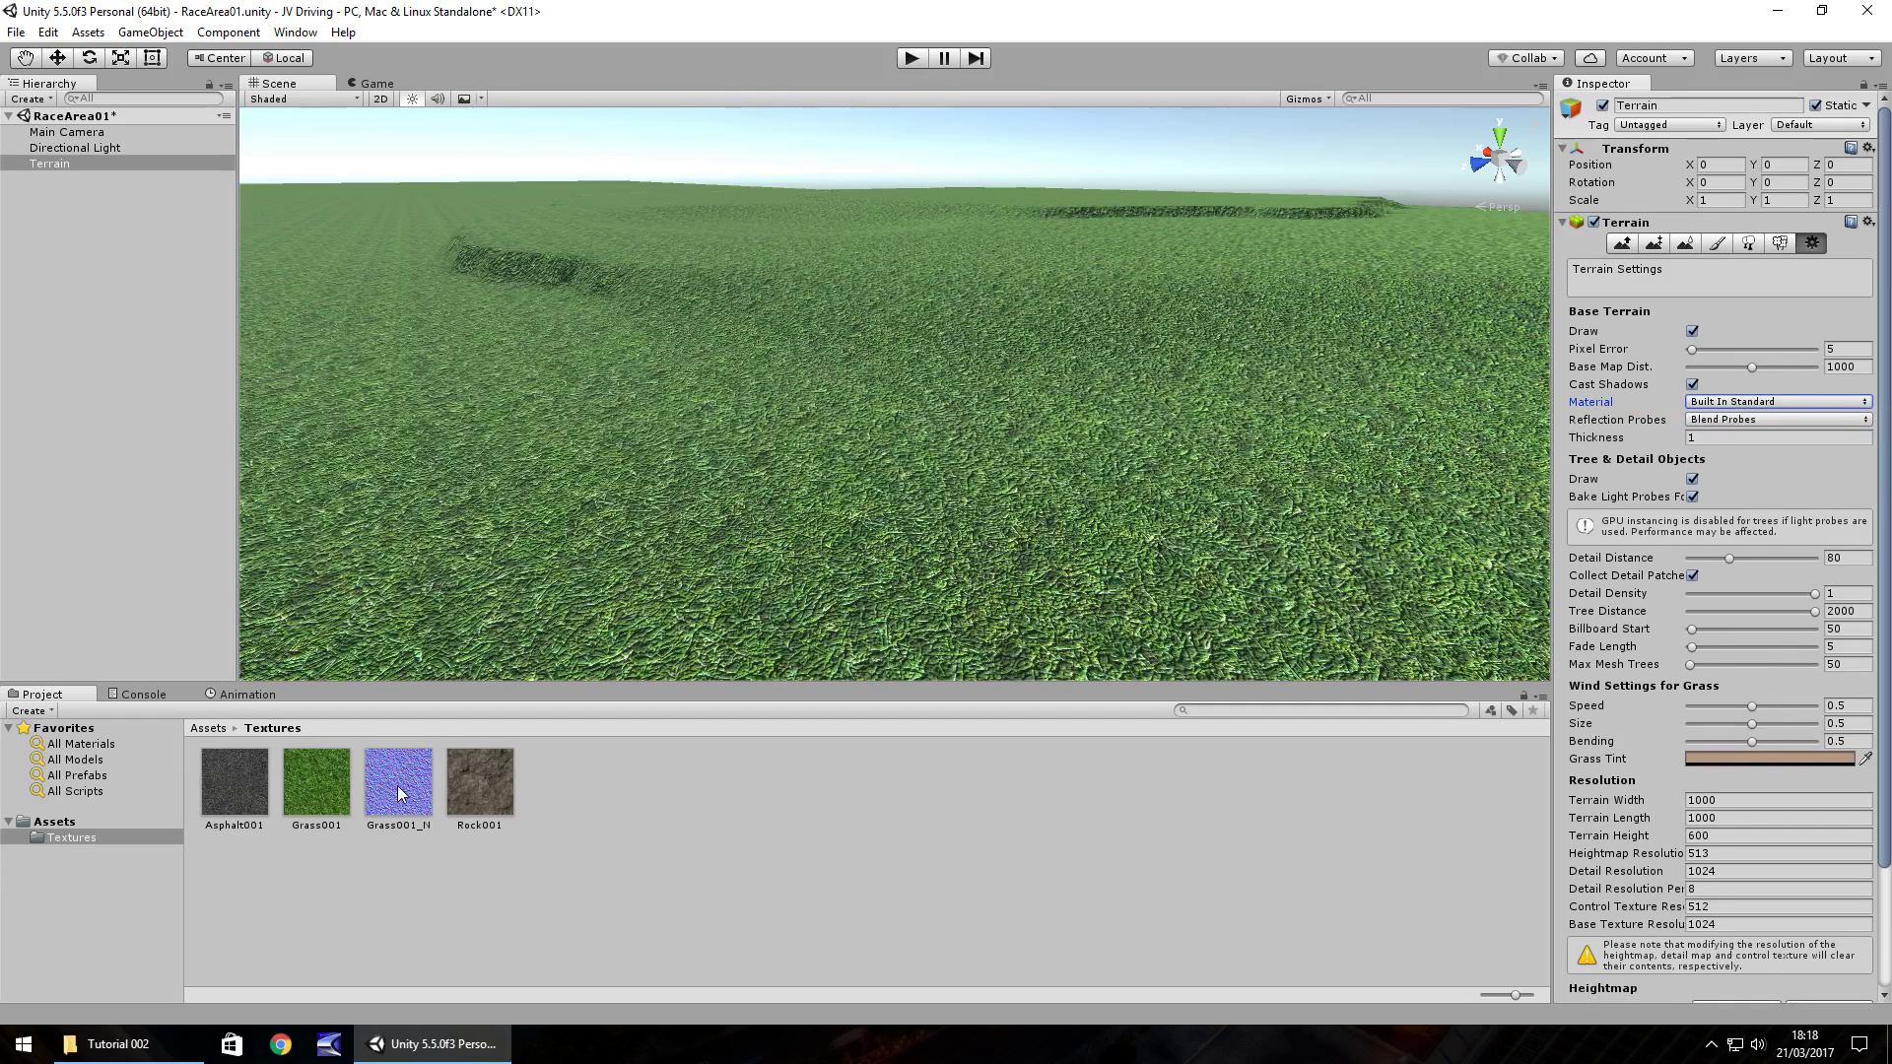
right_click_drag(928, 353, 993, 359)
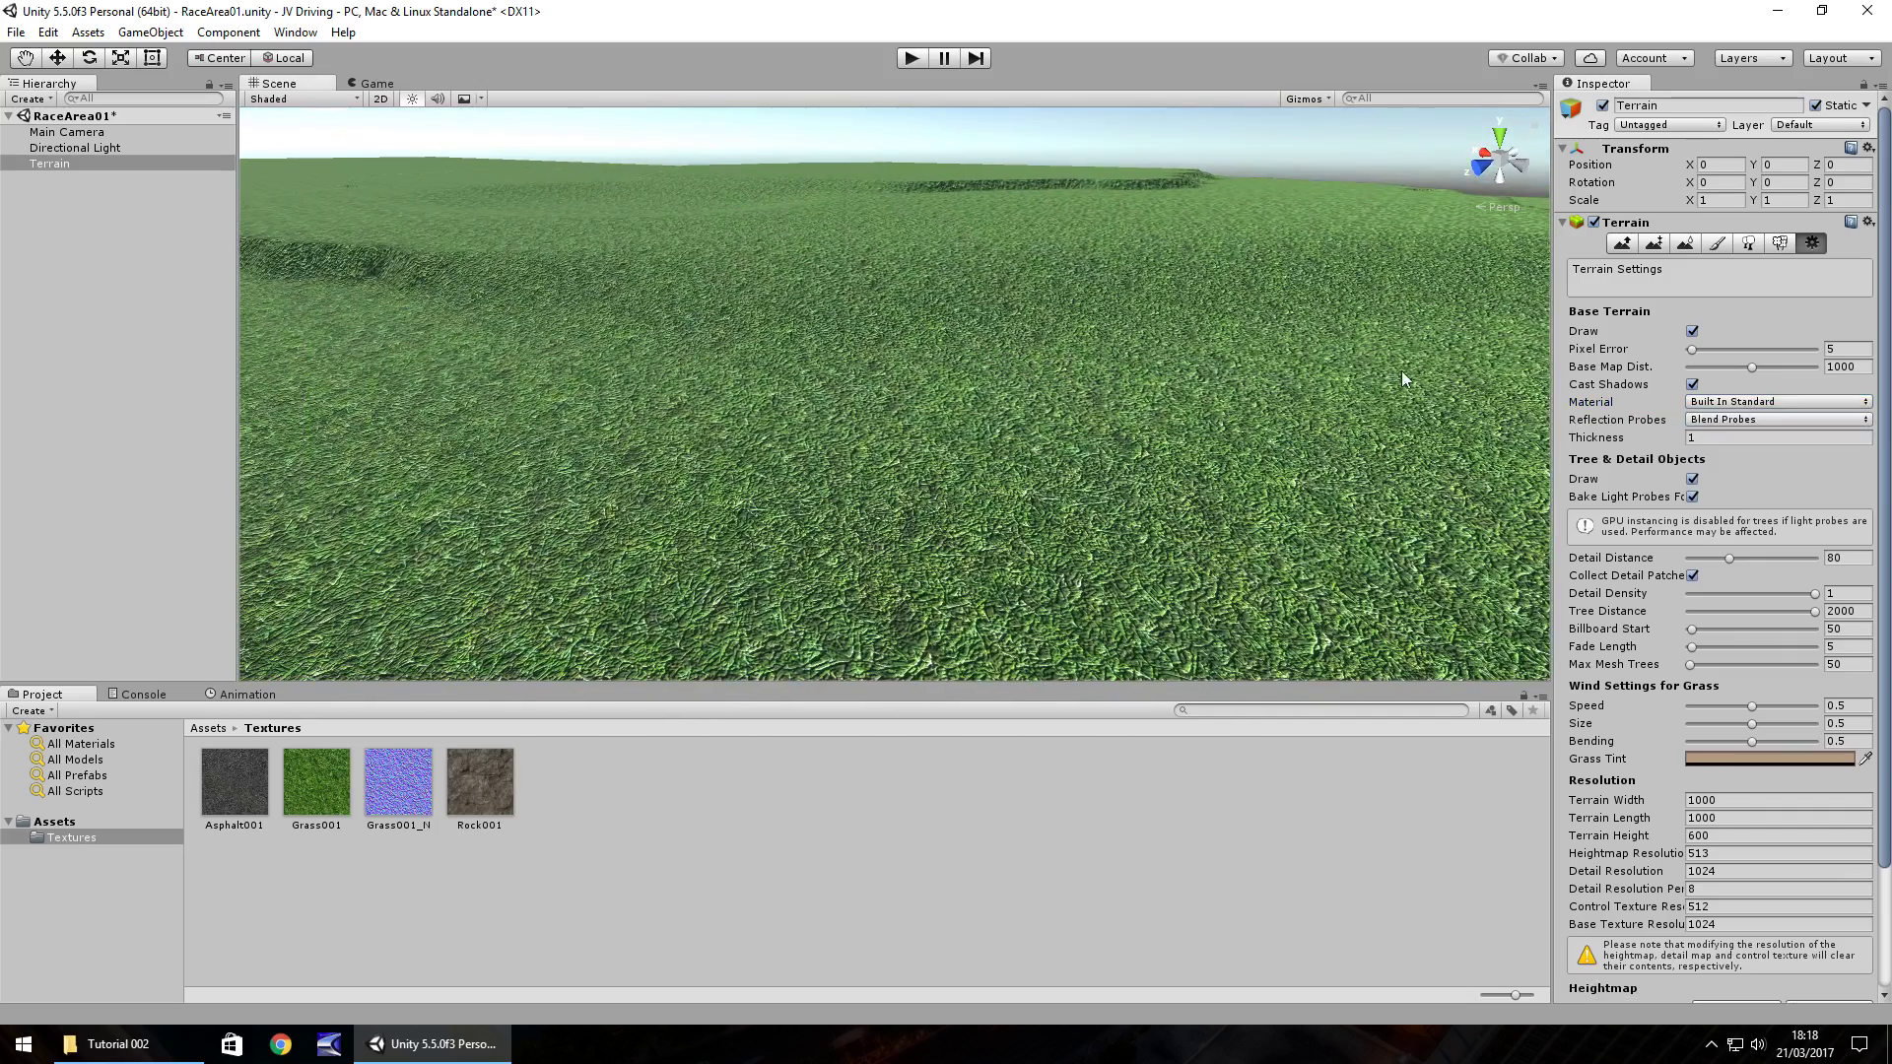
Step: Start adding a new terrain texture for texture painting, with Asphalt001 as its albedo
left_click(1716, 243)
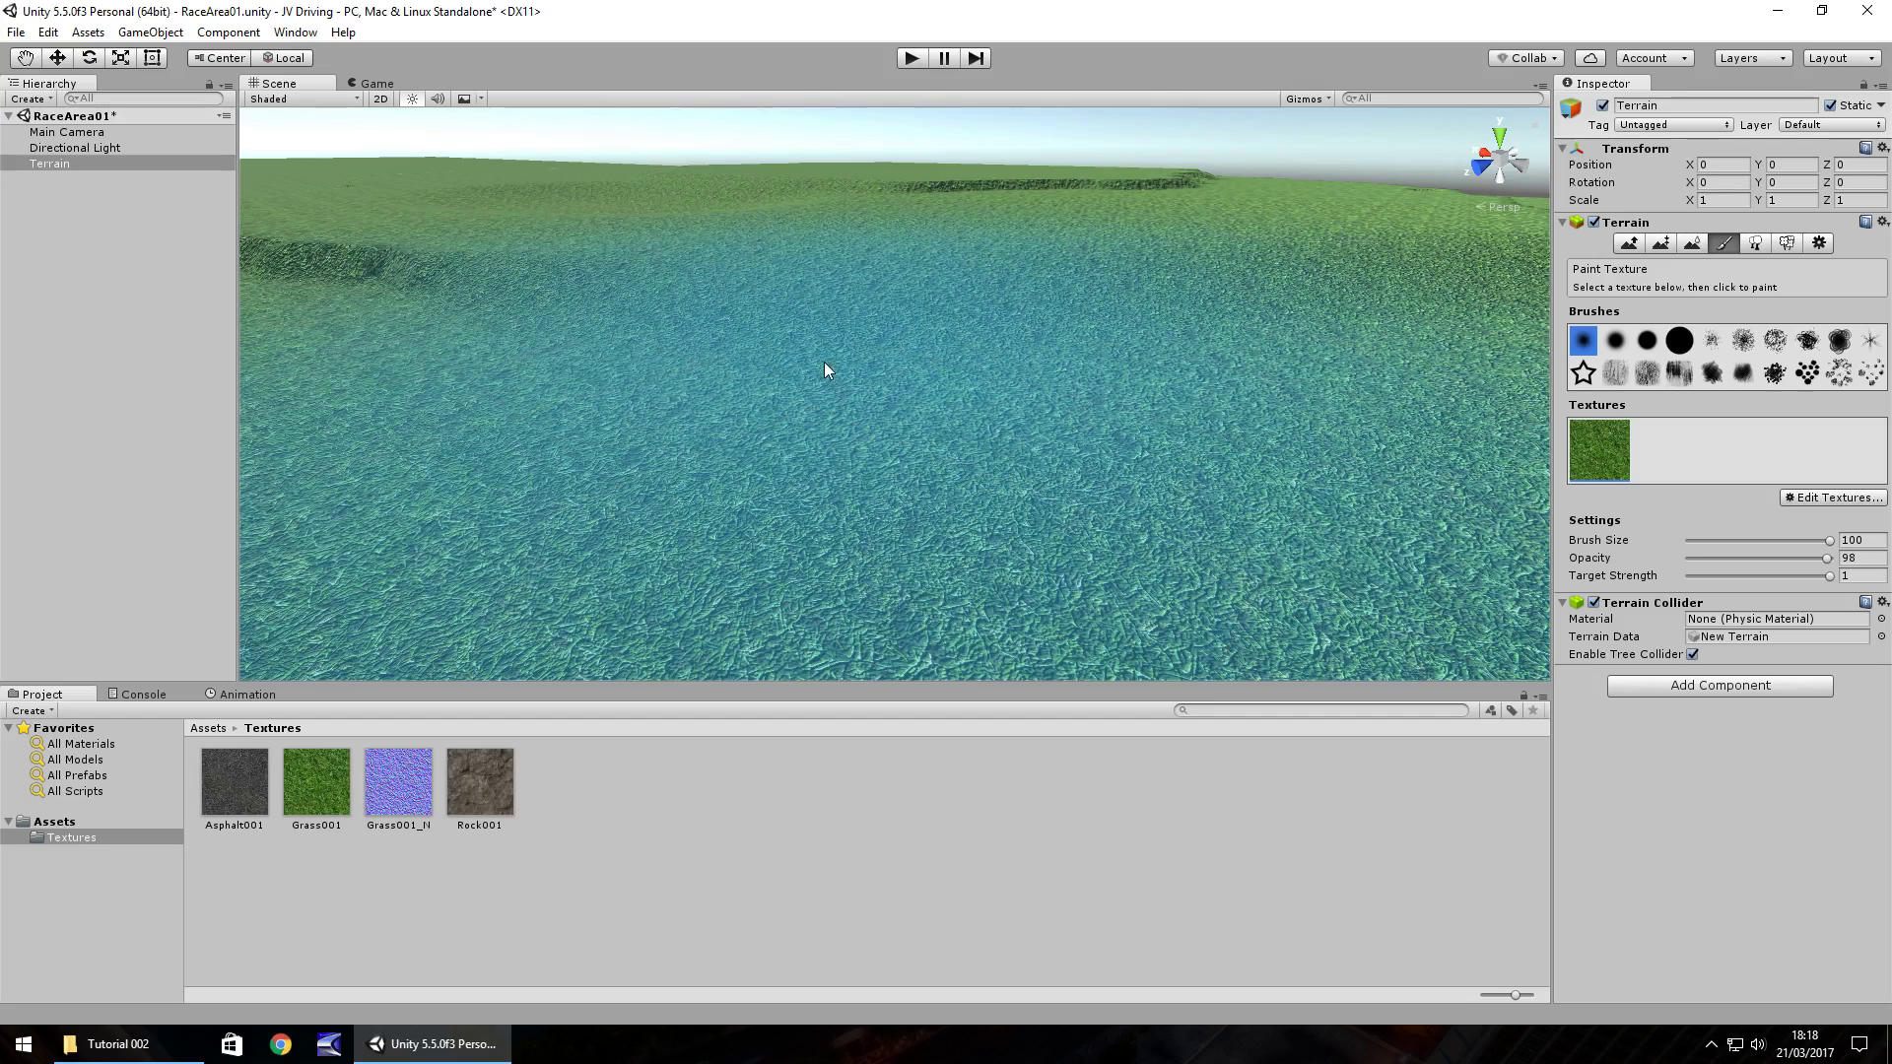
right_click_drag(926, 363, 887, 394)
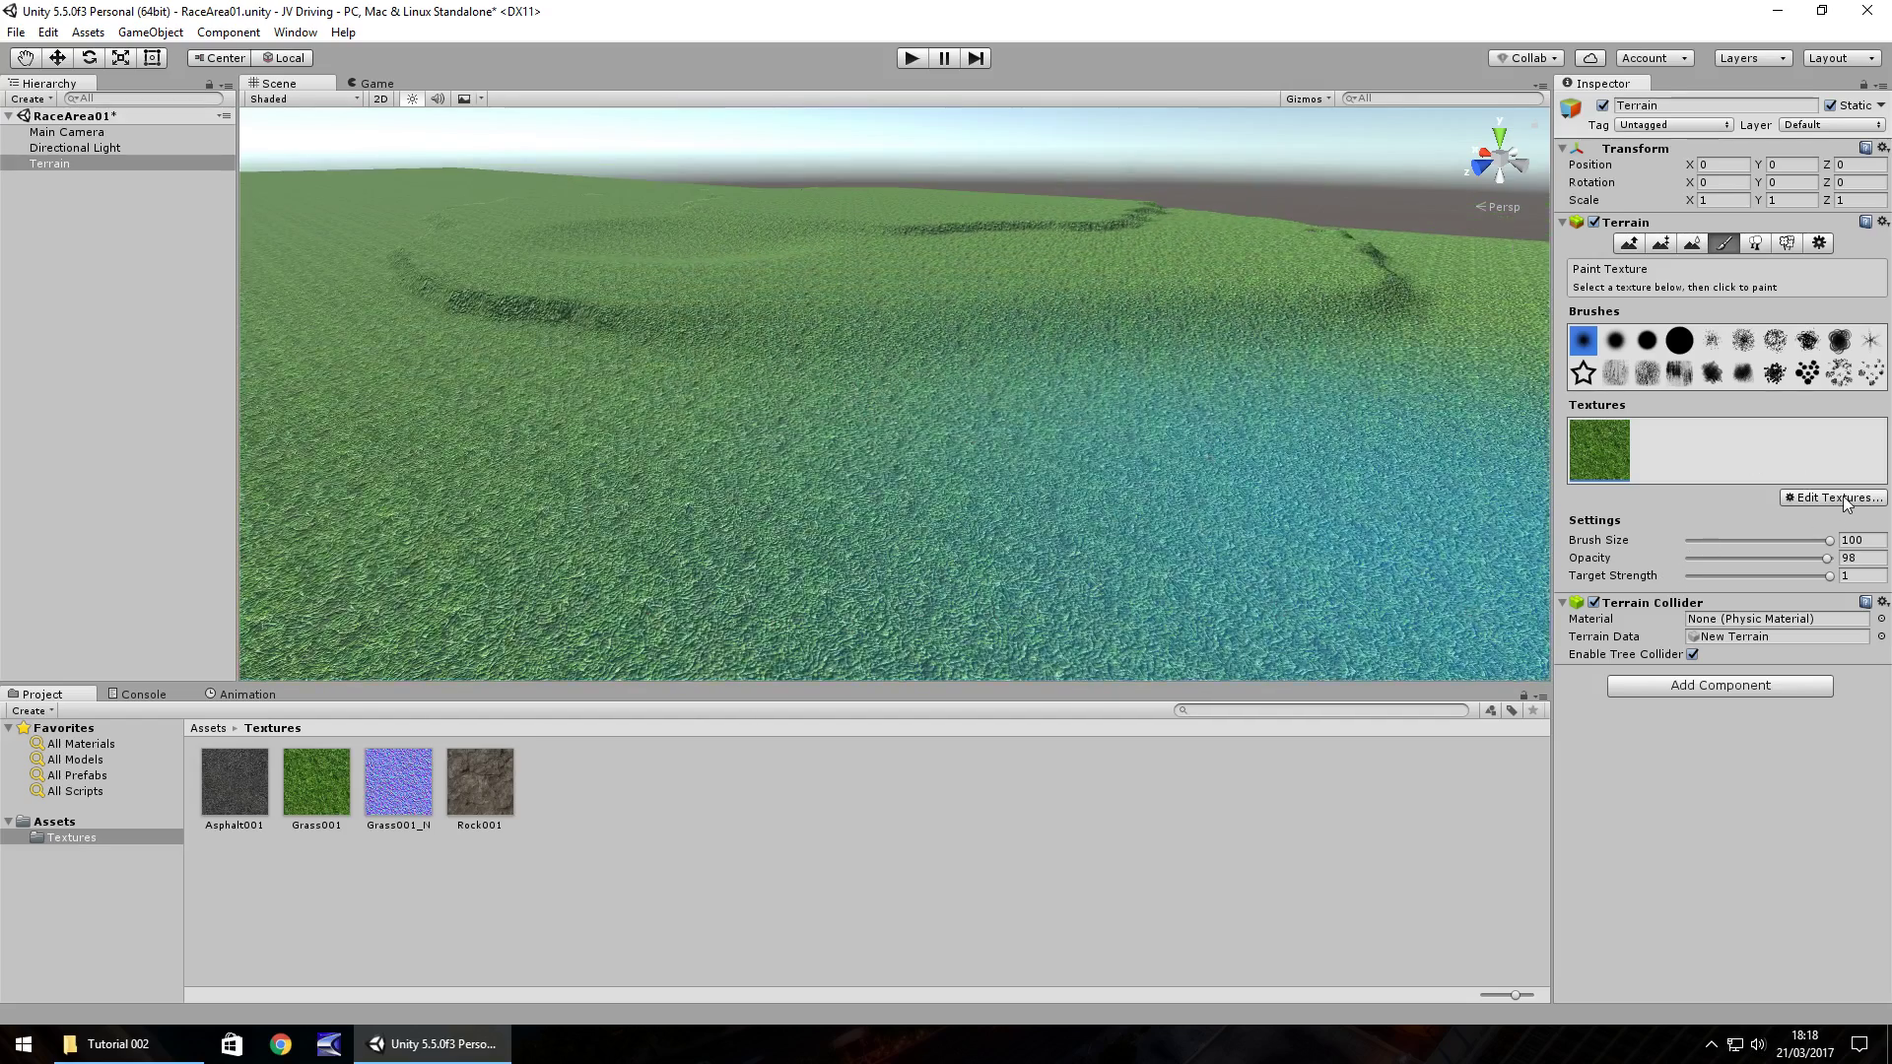
left_click(1832, 495)
left_click(1764, 500)
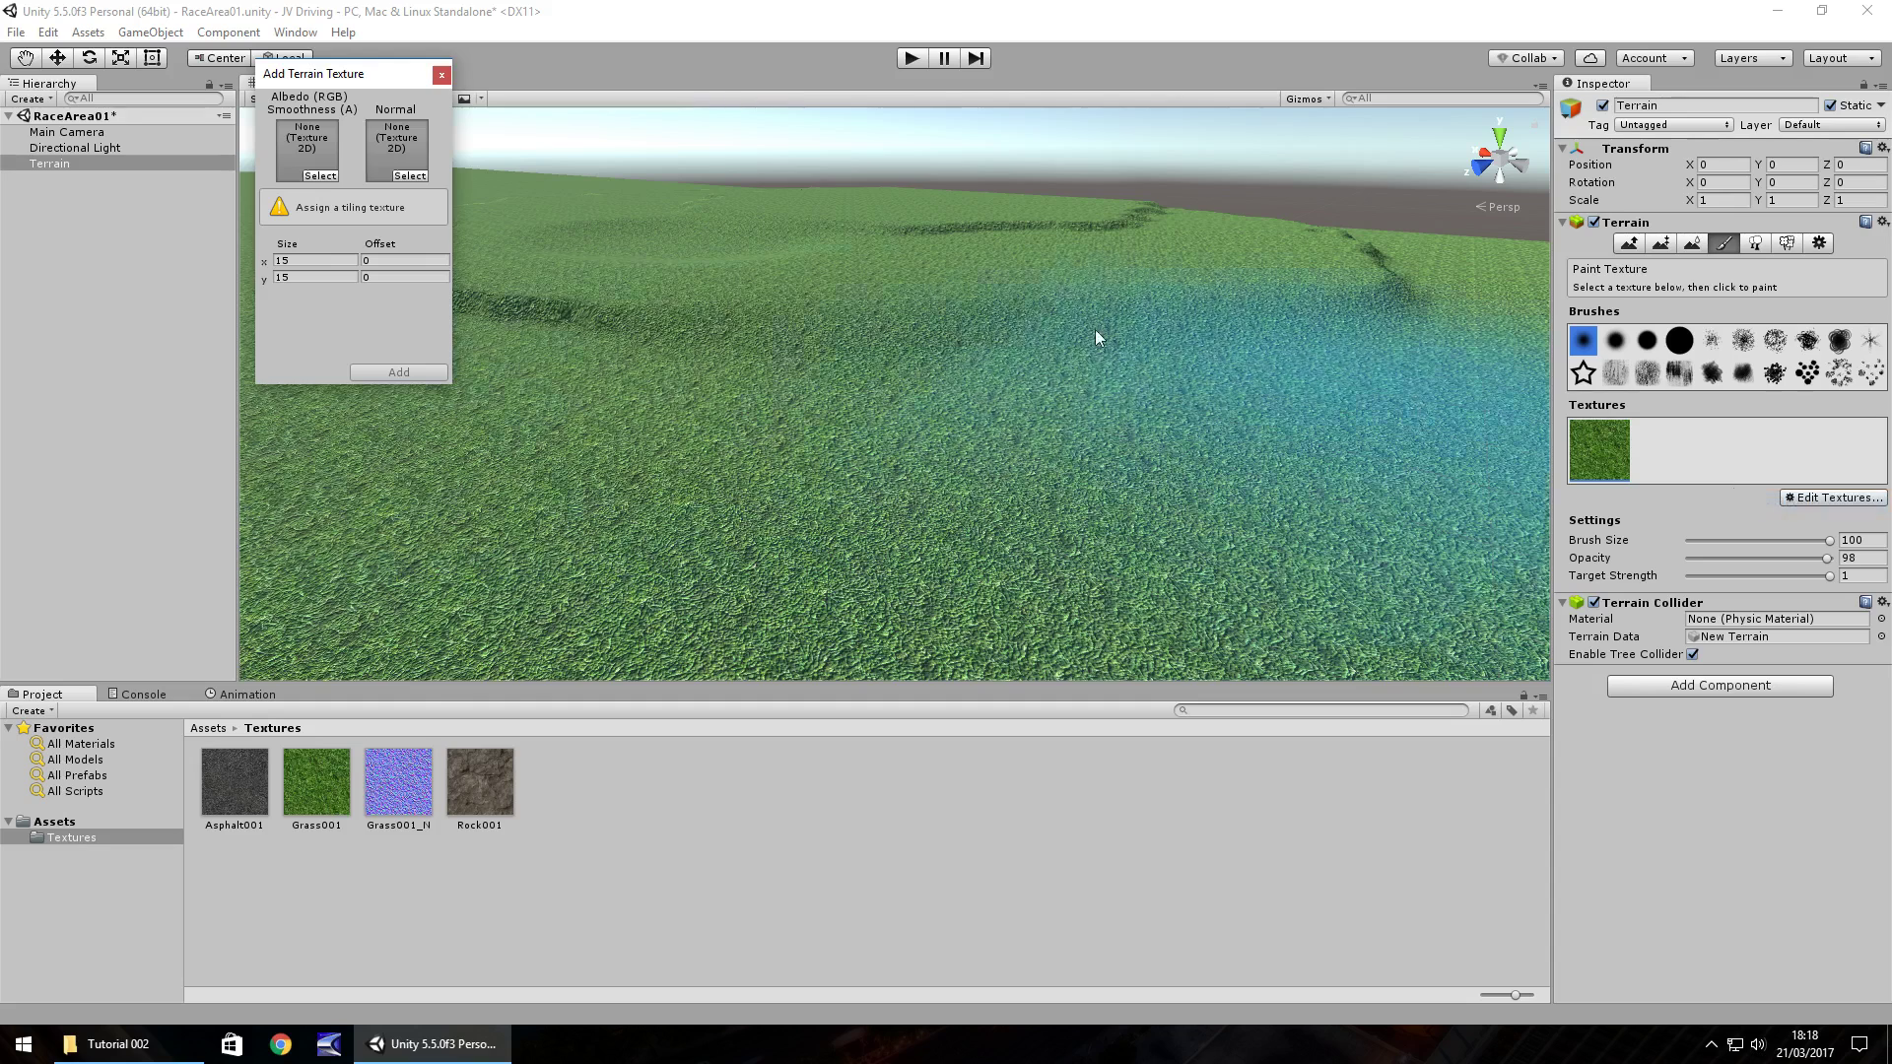
mouse_move(228, 790)
left_mouse_down()
mouse_move(358, 308)
mouse_move(308, 144)
left_mouse_up()
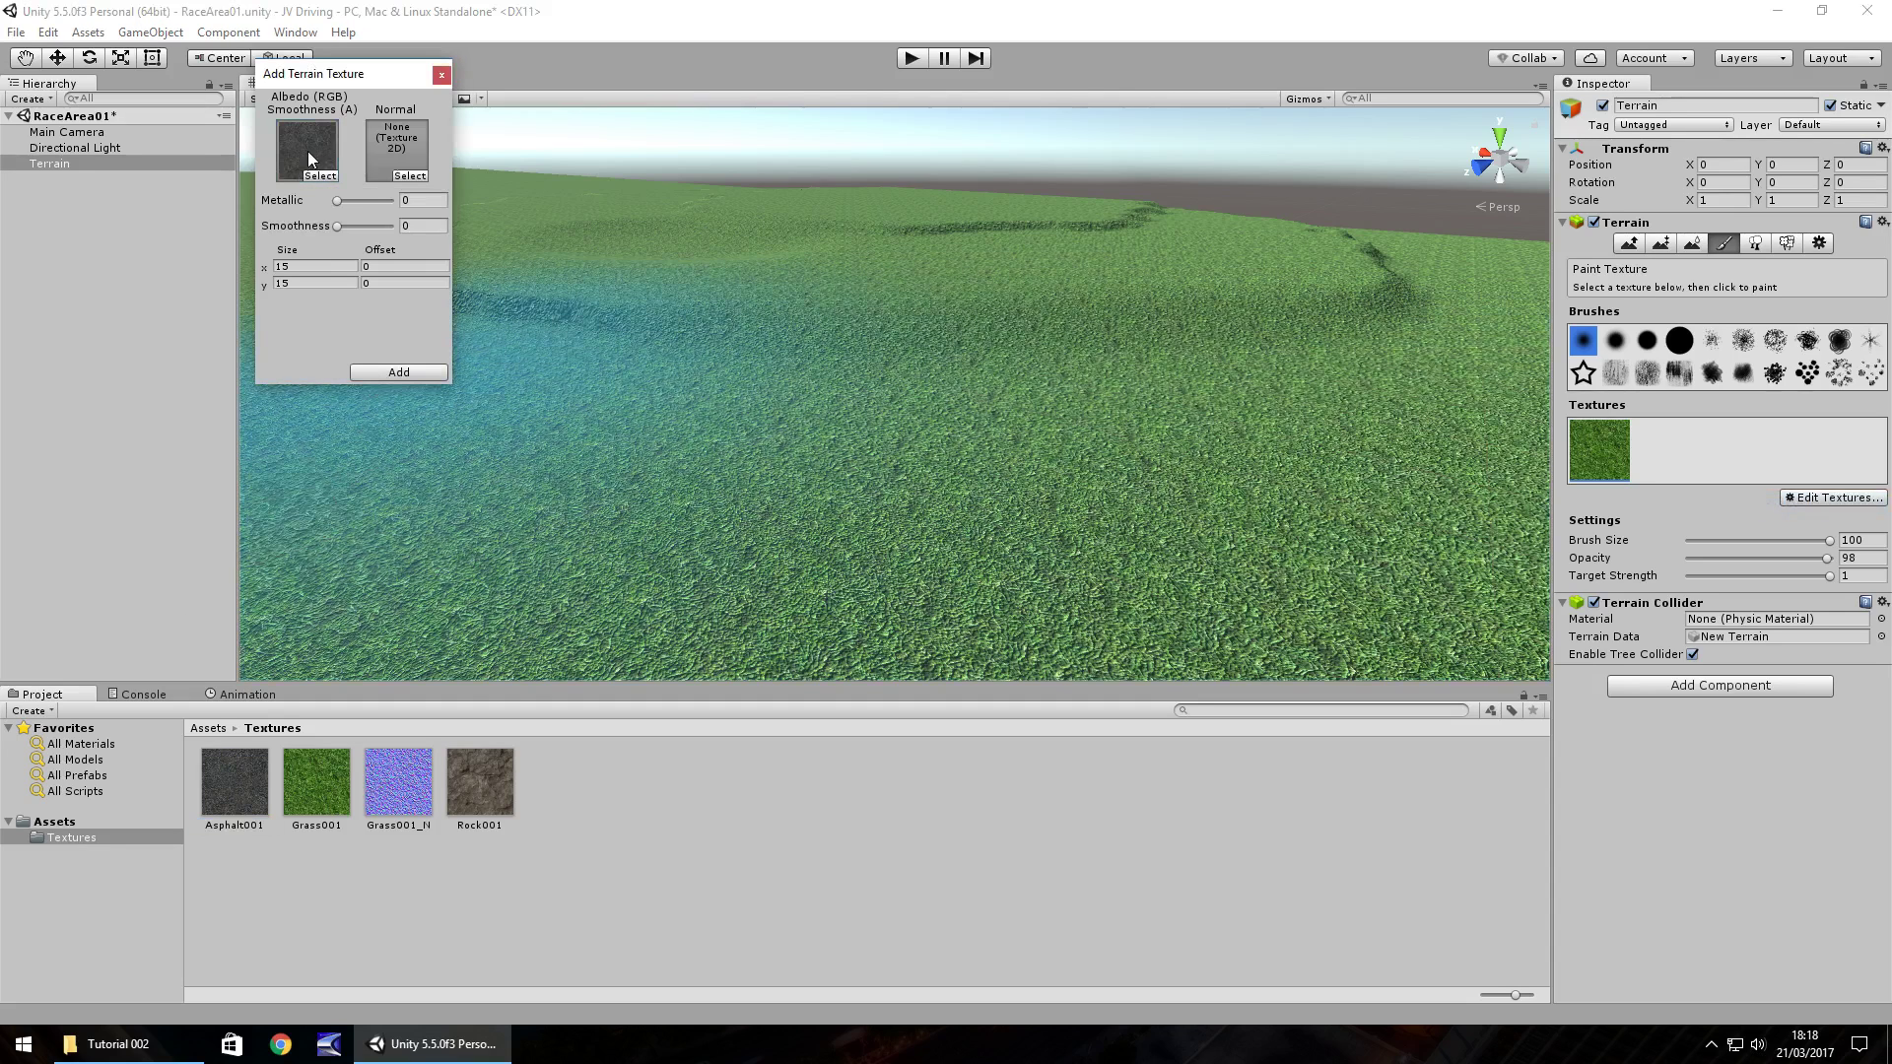
Step: Duplicate the Asphalt001 texture and rename the copy Asphalt001_N
left_click(239, 779)
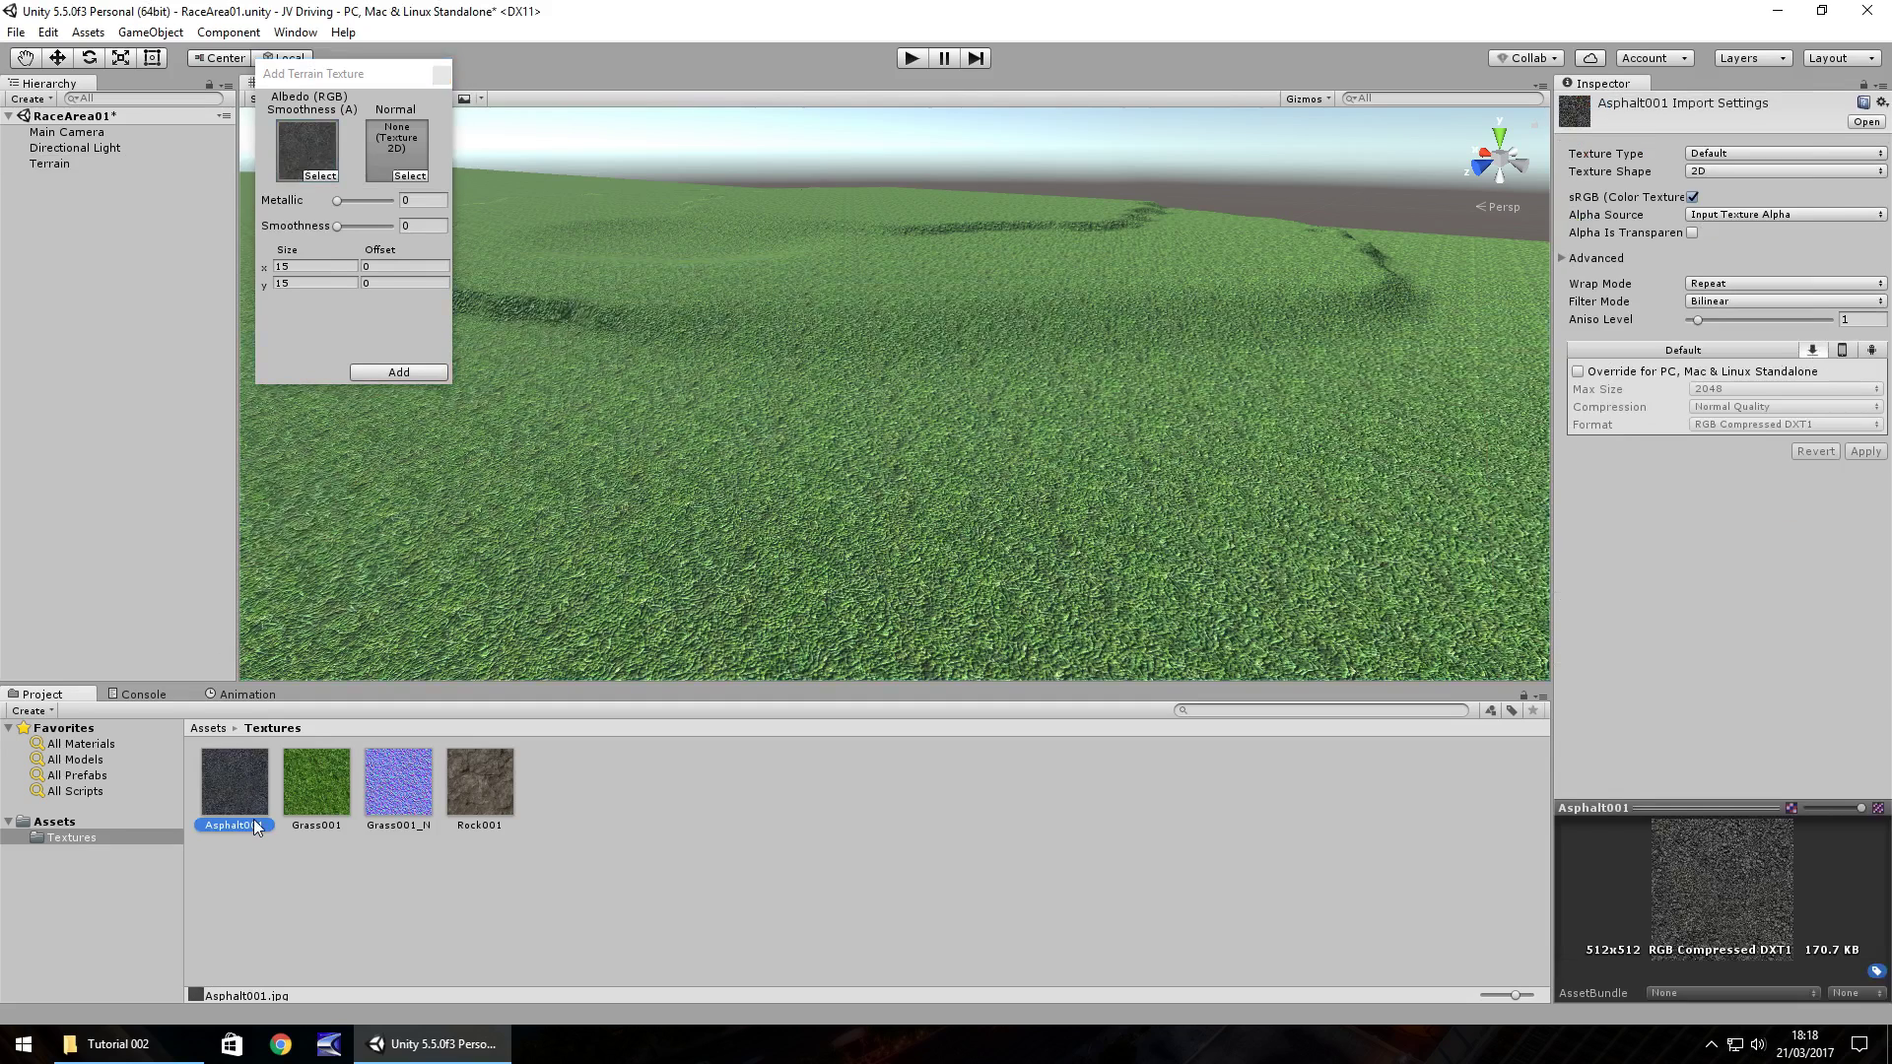
key("ctrl+d")
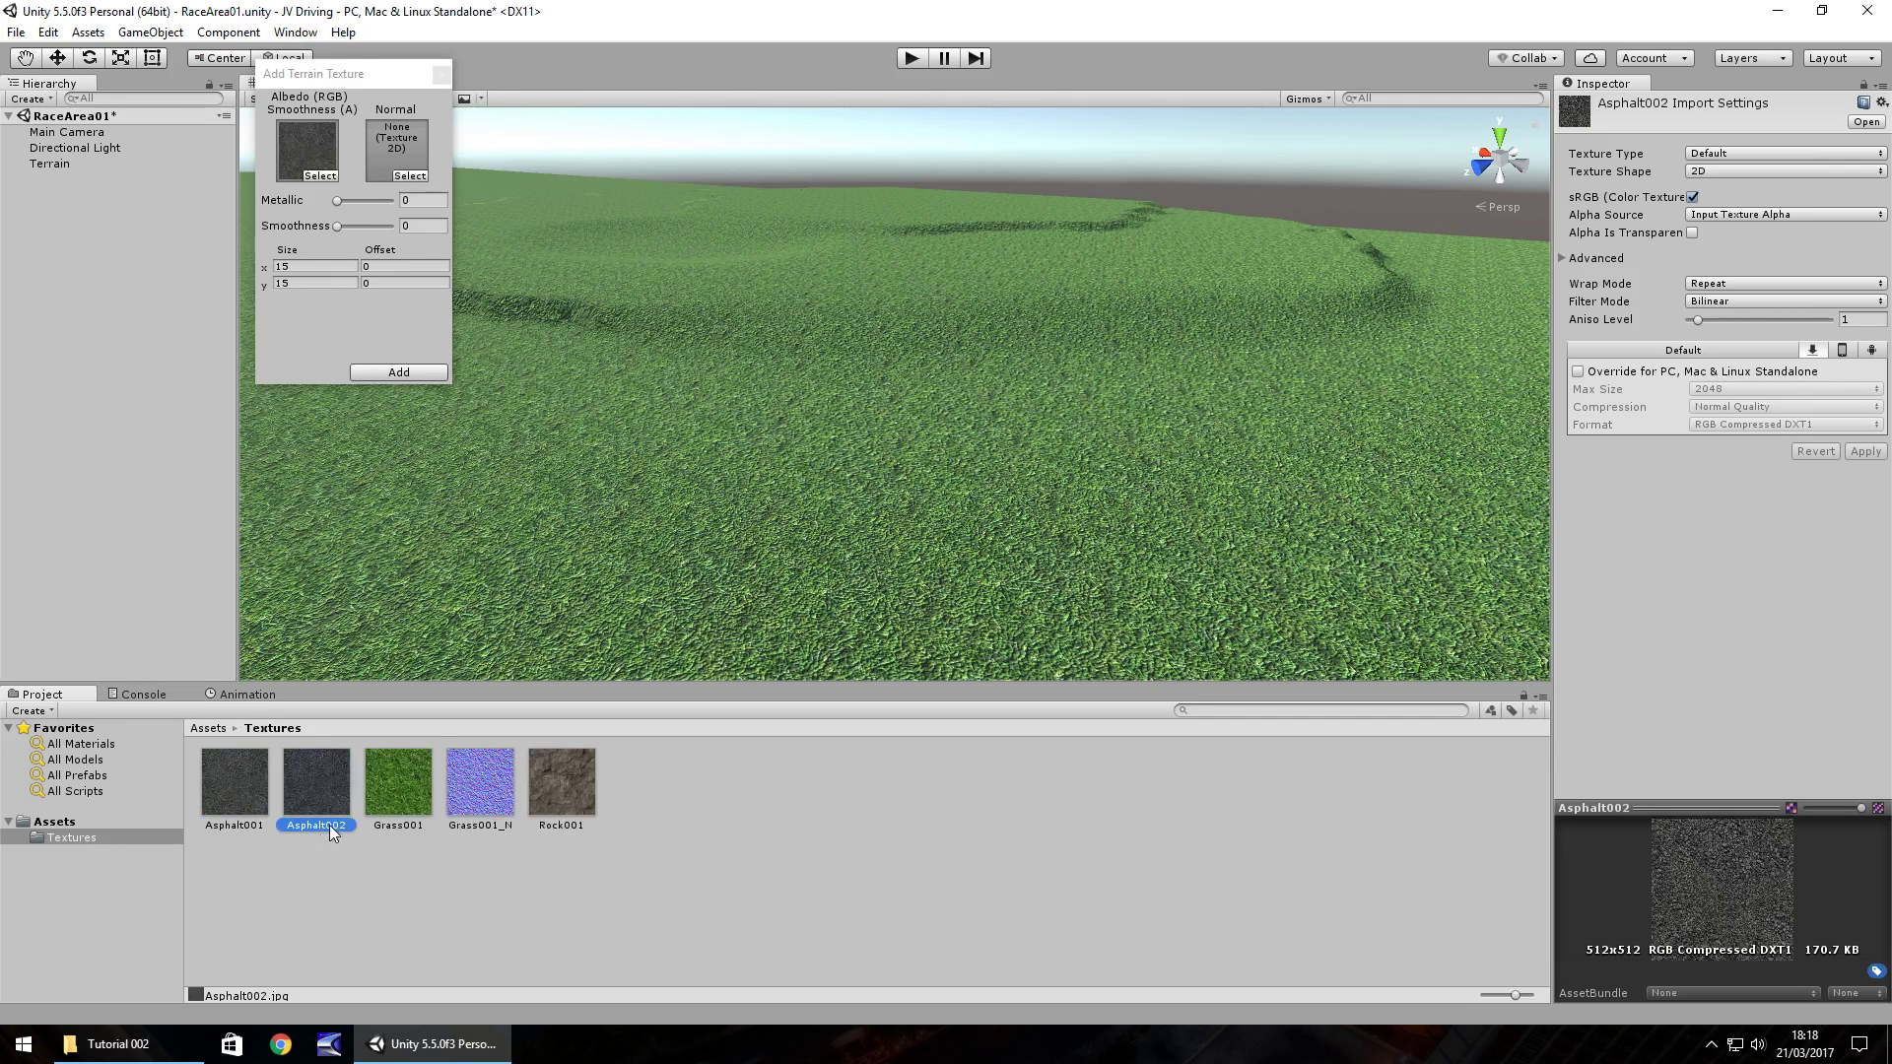
left_click(328, 823)
left_click_drag(338, 825, 352, 828)
type("1_N")
key("Return")
Step: Change the texture type of Asphalt001_N to Normal map and apply the import settings
left_click(1692, 196)
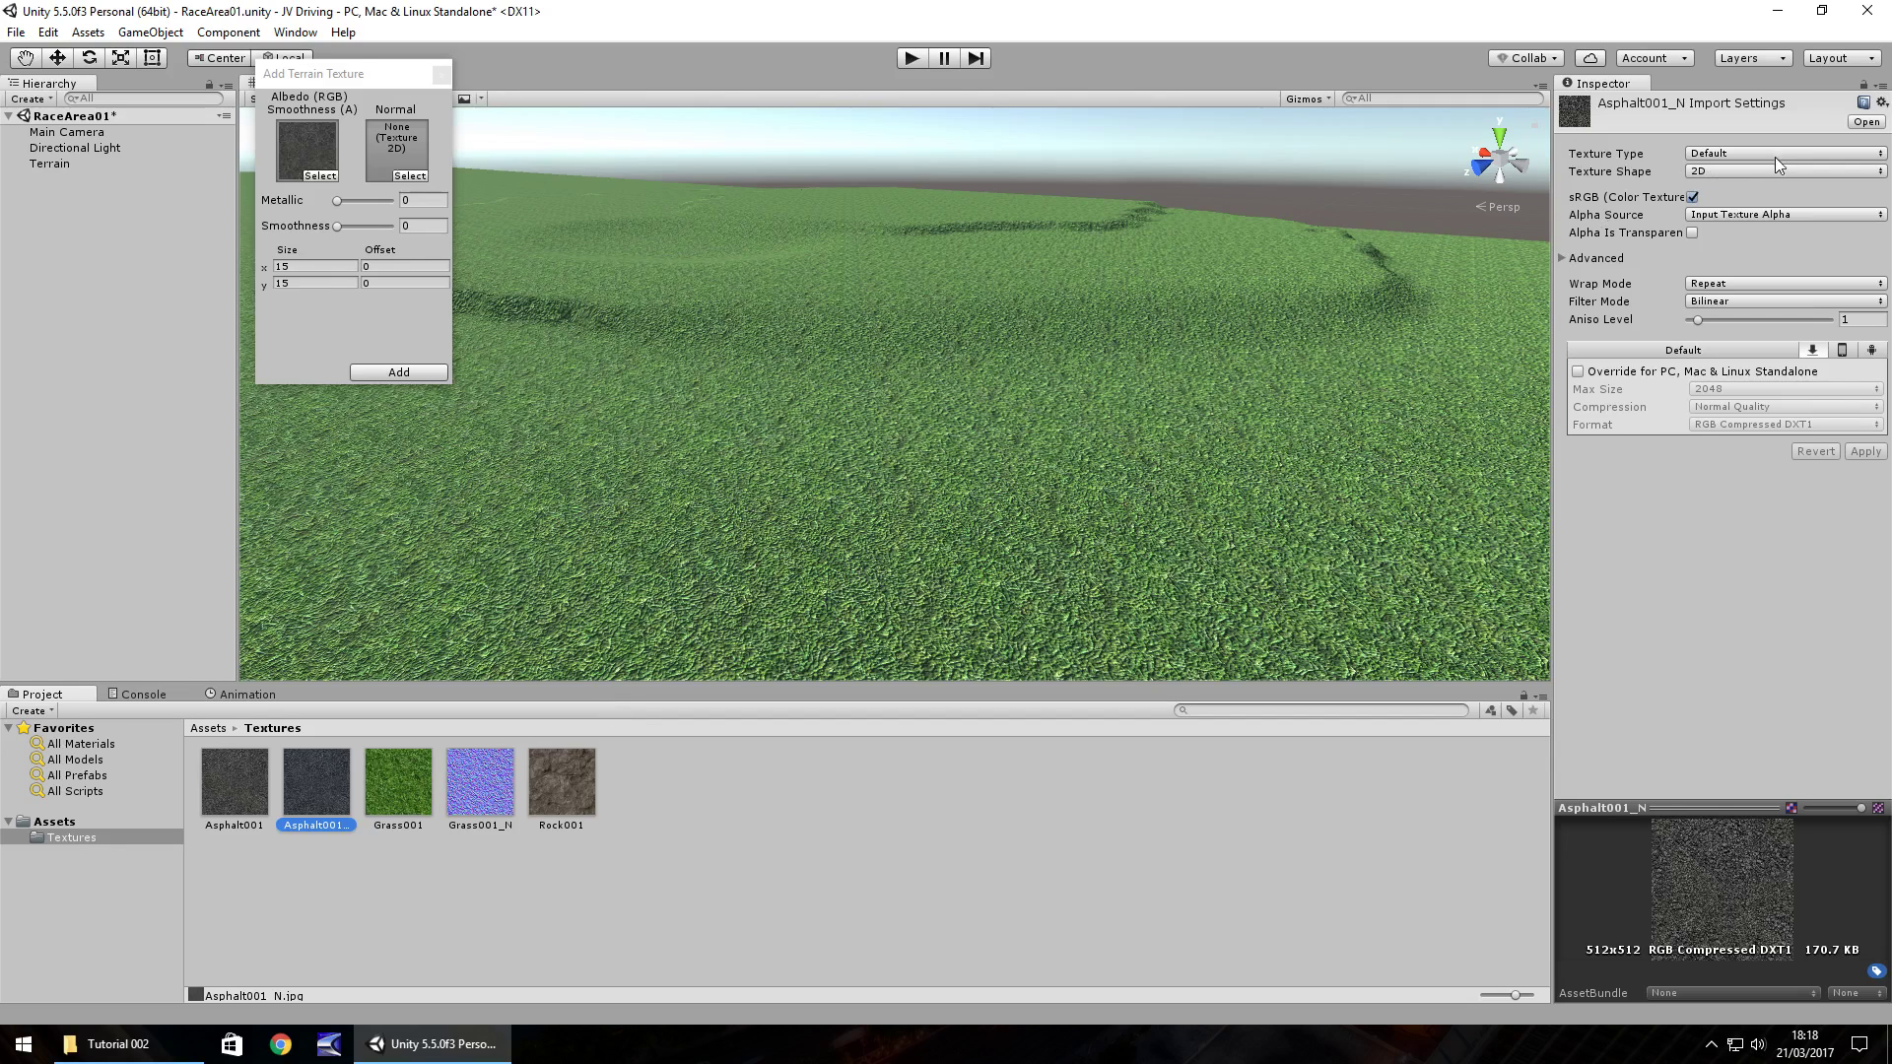
left_click(1775, 156)
left_click(1736, 196)
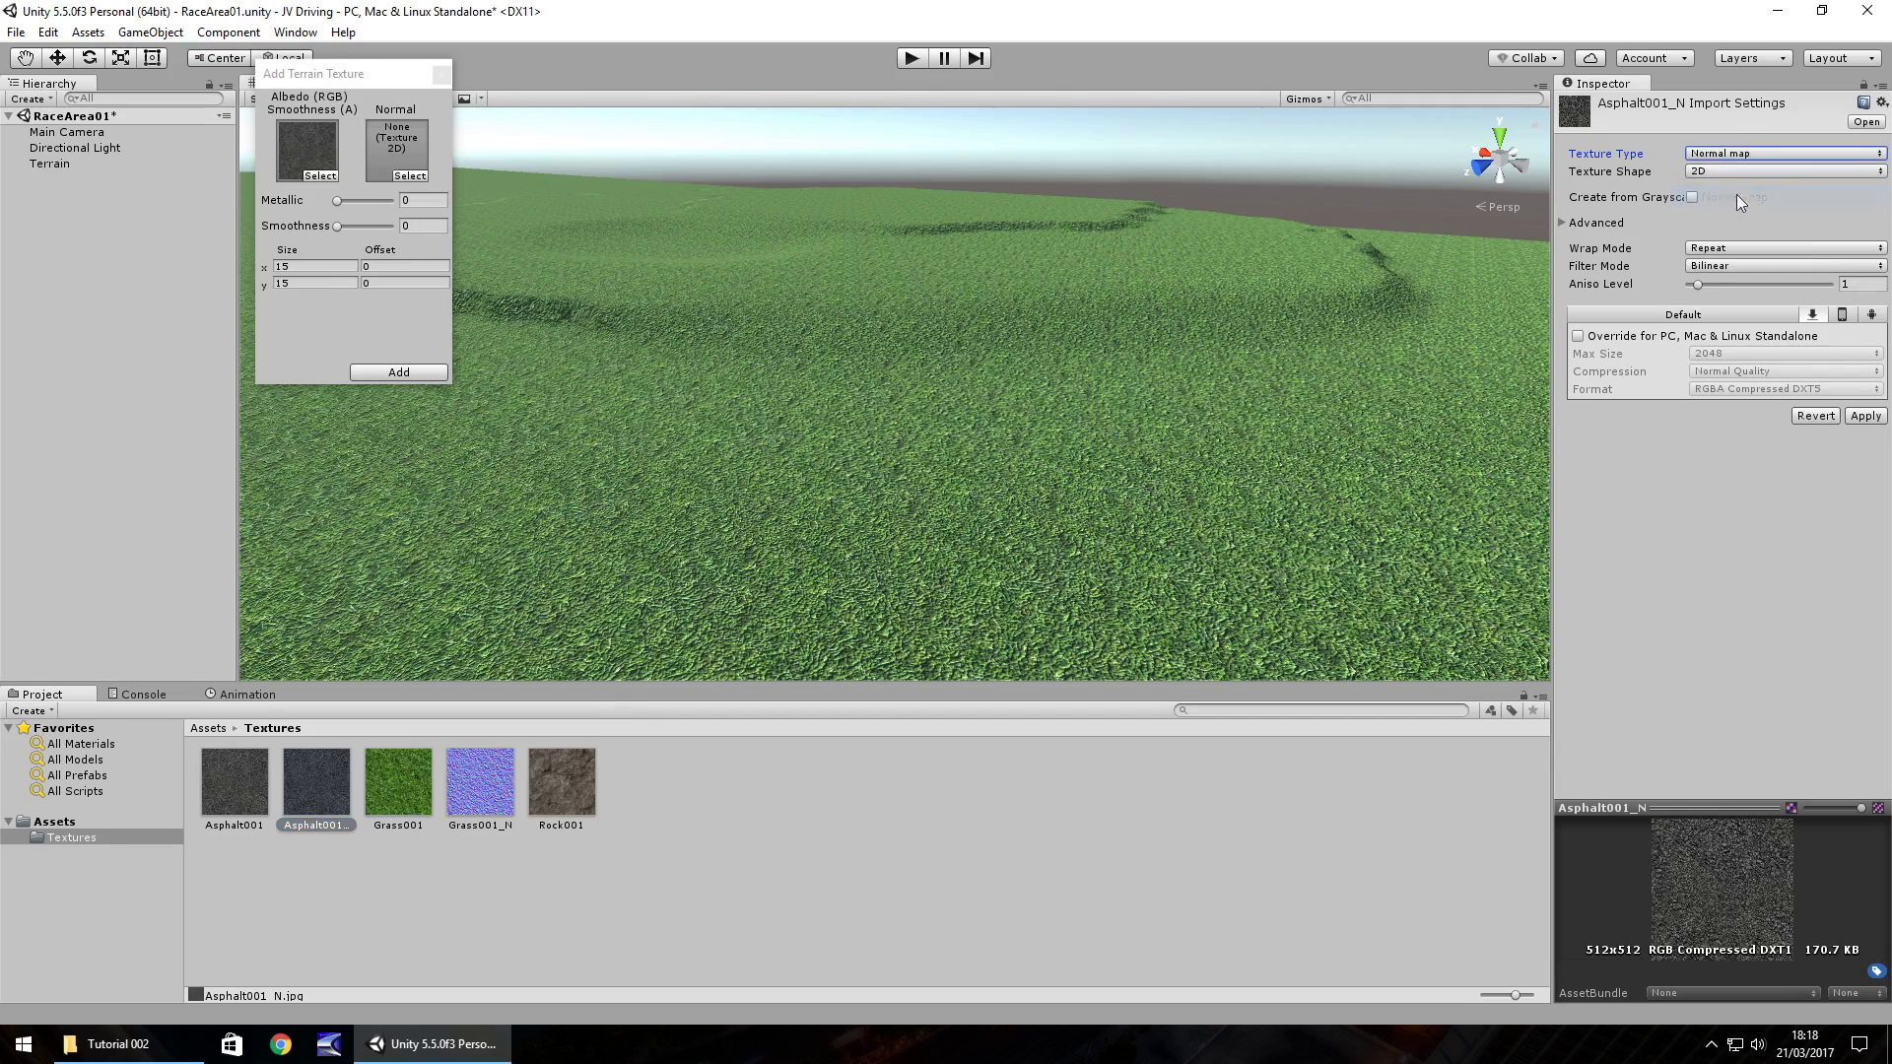
left_click(1866, 416)
Step: Assign Asphalt001_N as the new terrain texture's normal map and add the texture to the terrain
left_click_drag(362, 748, 388, 148)
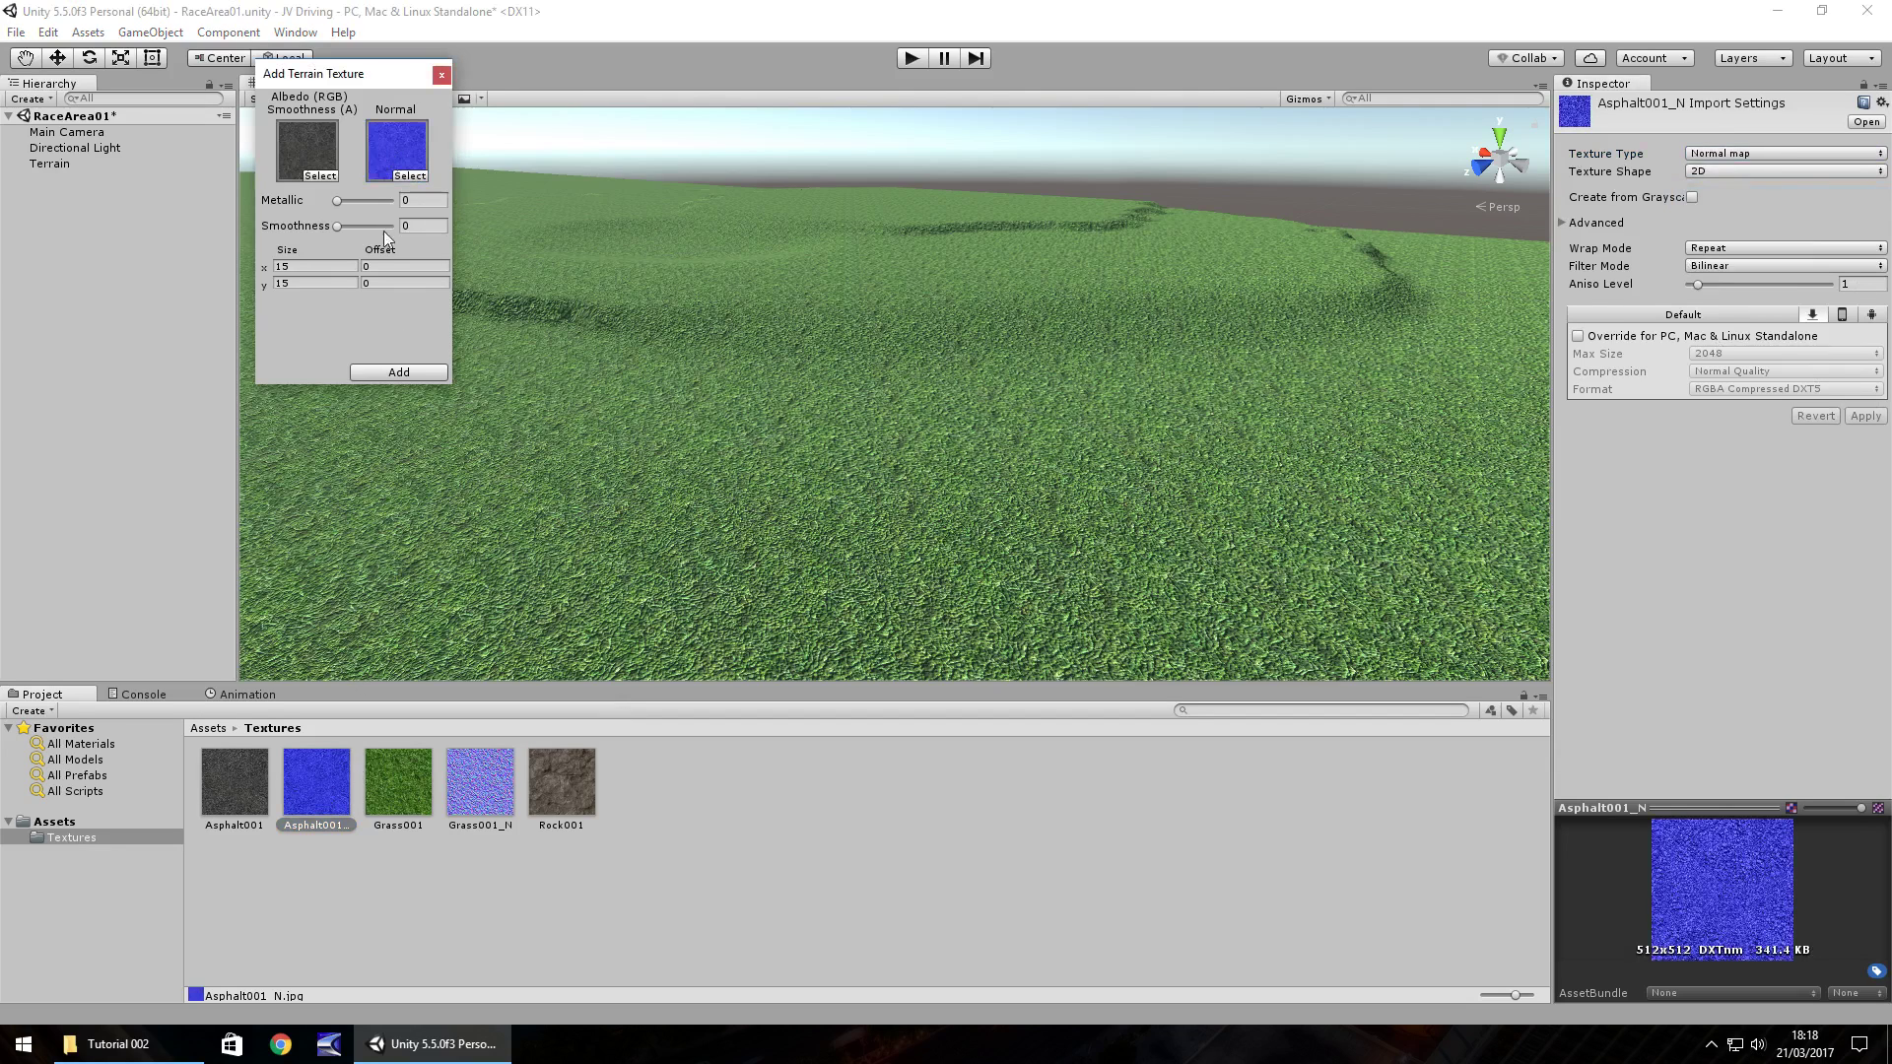
left_click(383, 375)
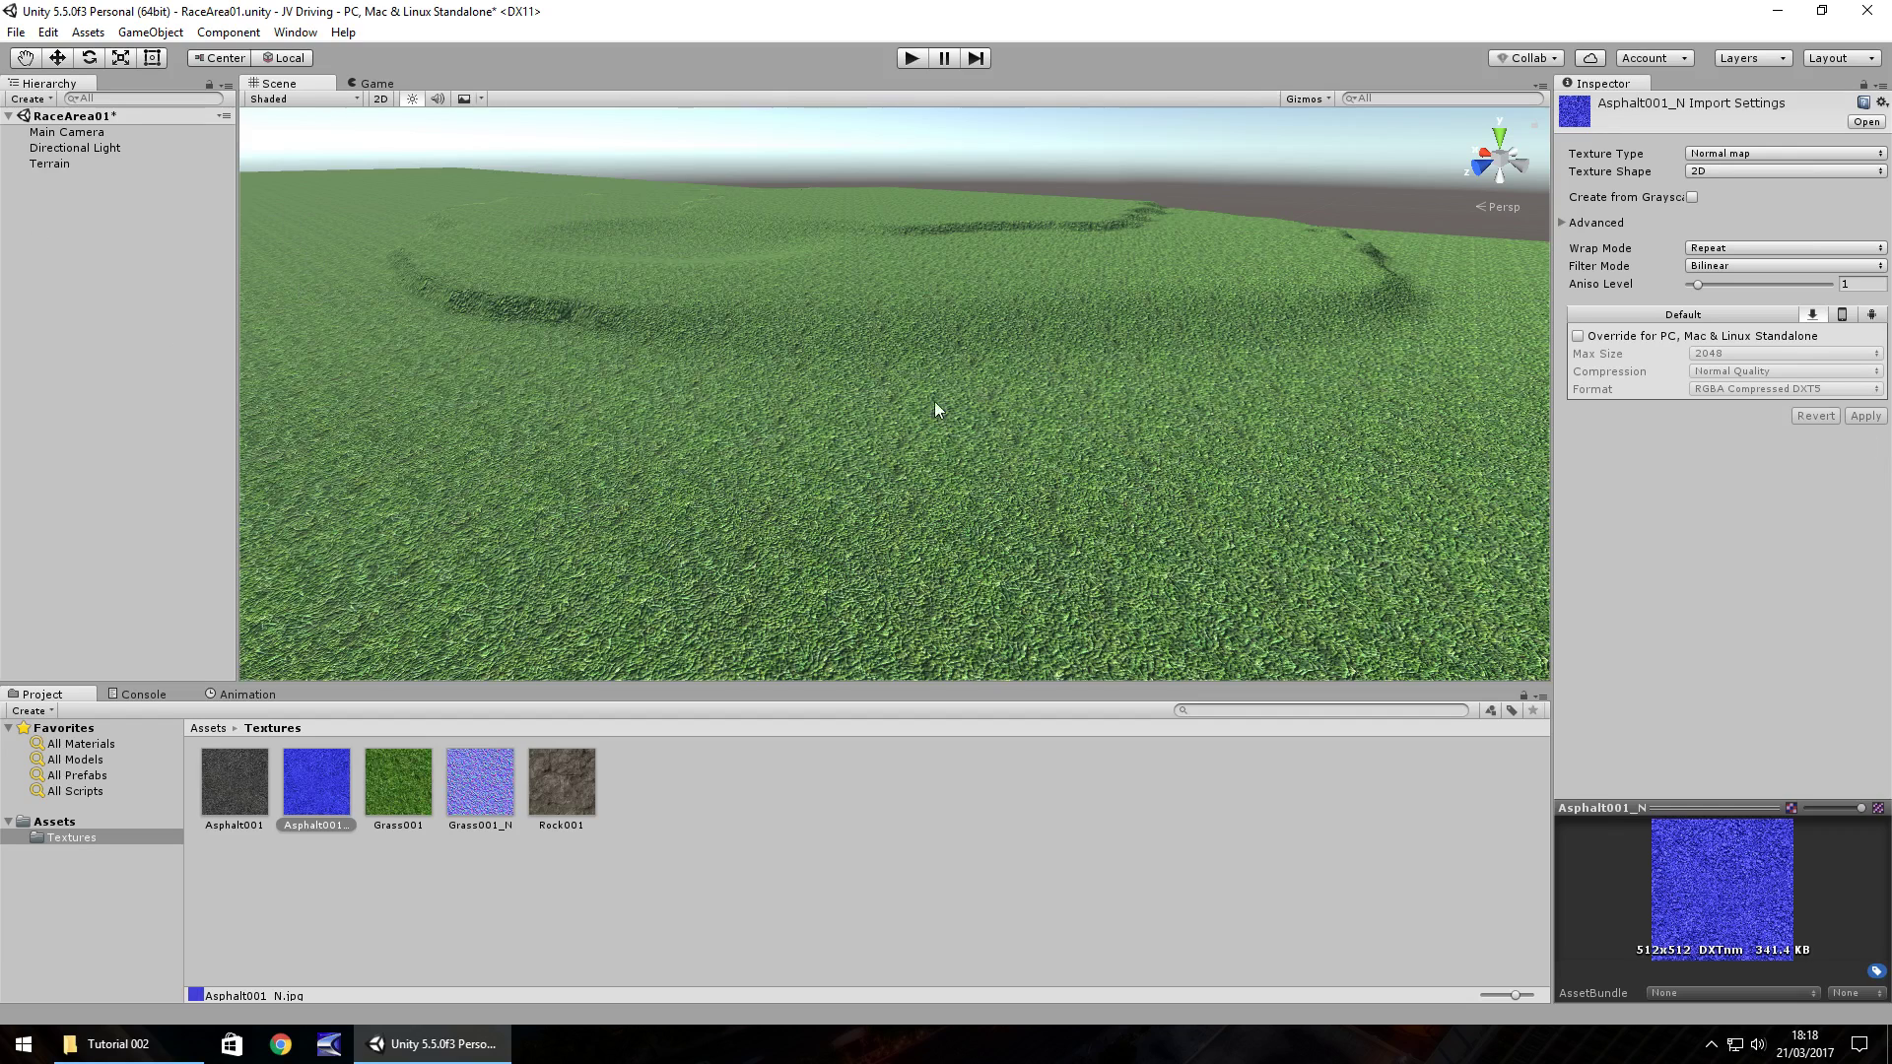
Step: Select the terrain's asphalt texture, set brush size 24 and opacity 100, and dab a soft test spot on the grass
left_click(780, 498)
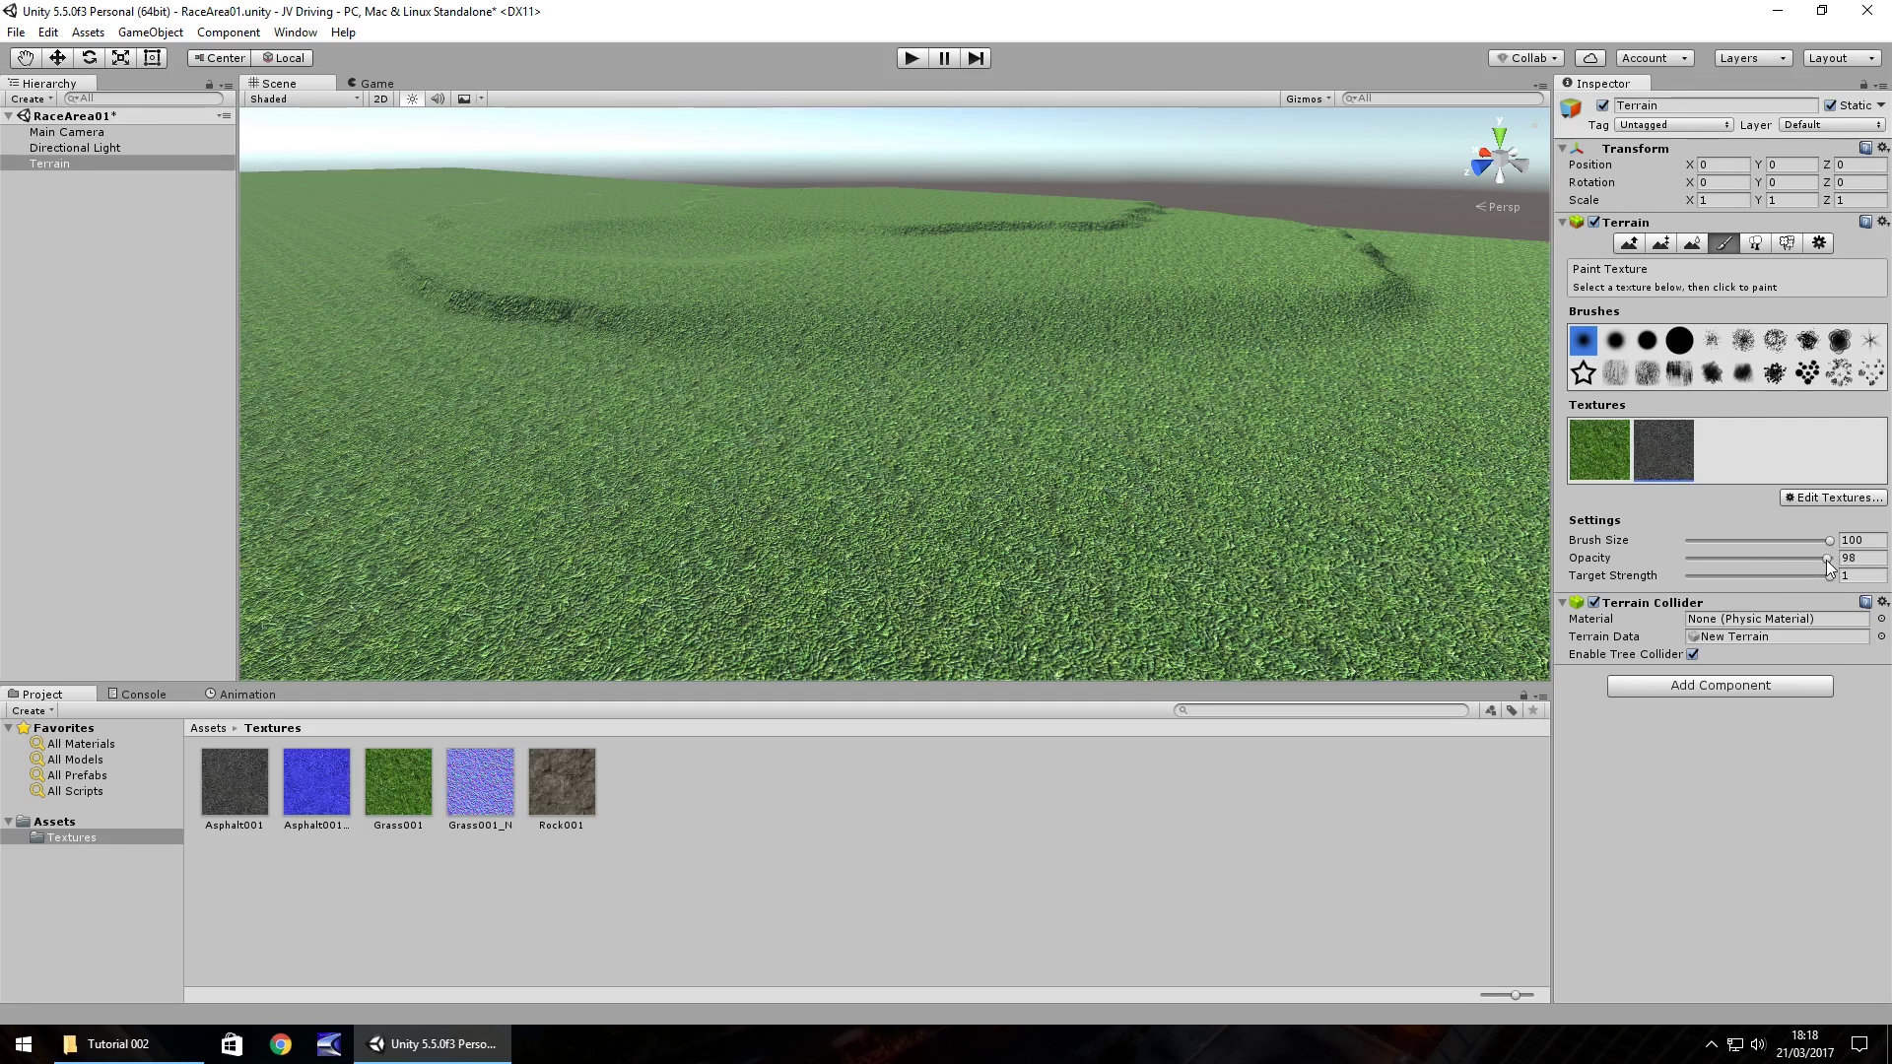
left_click(1847, 577)
left_click_drag(1829, 541, 1771, 544)
left_click(1830, 558)
left_click(1011, 535)
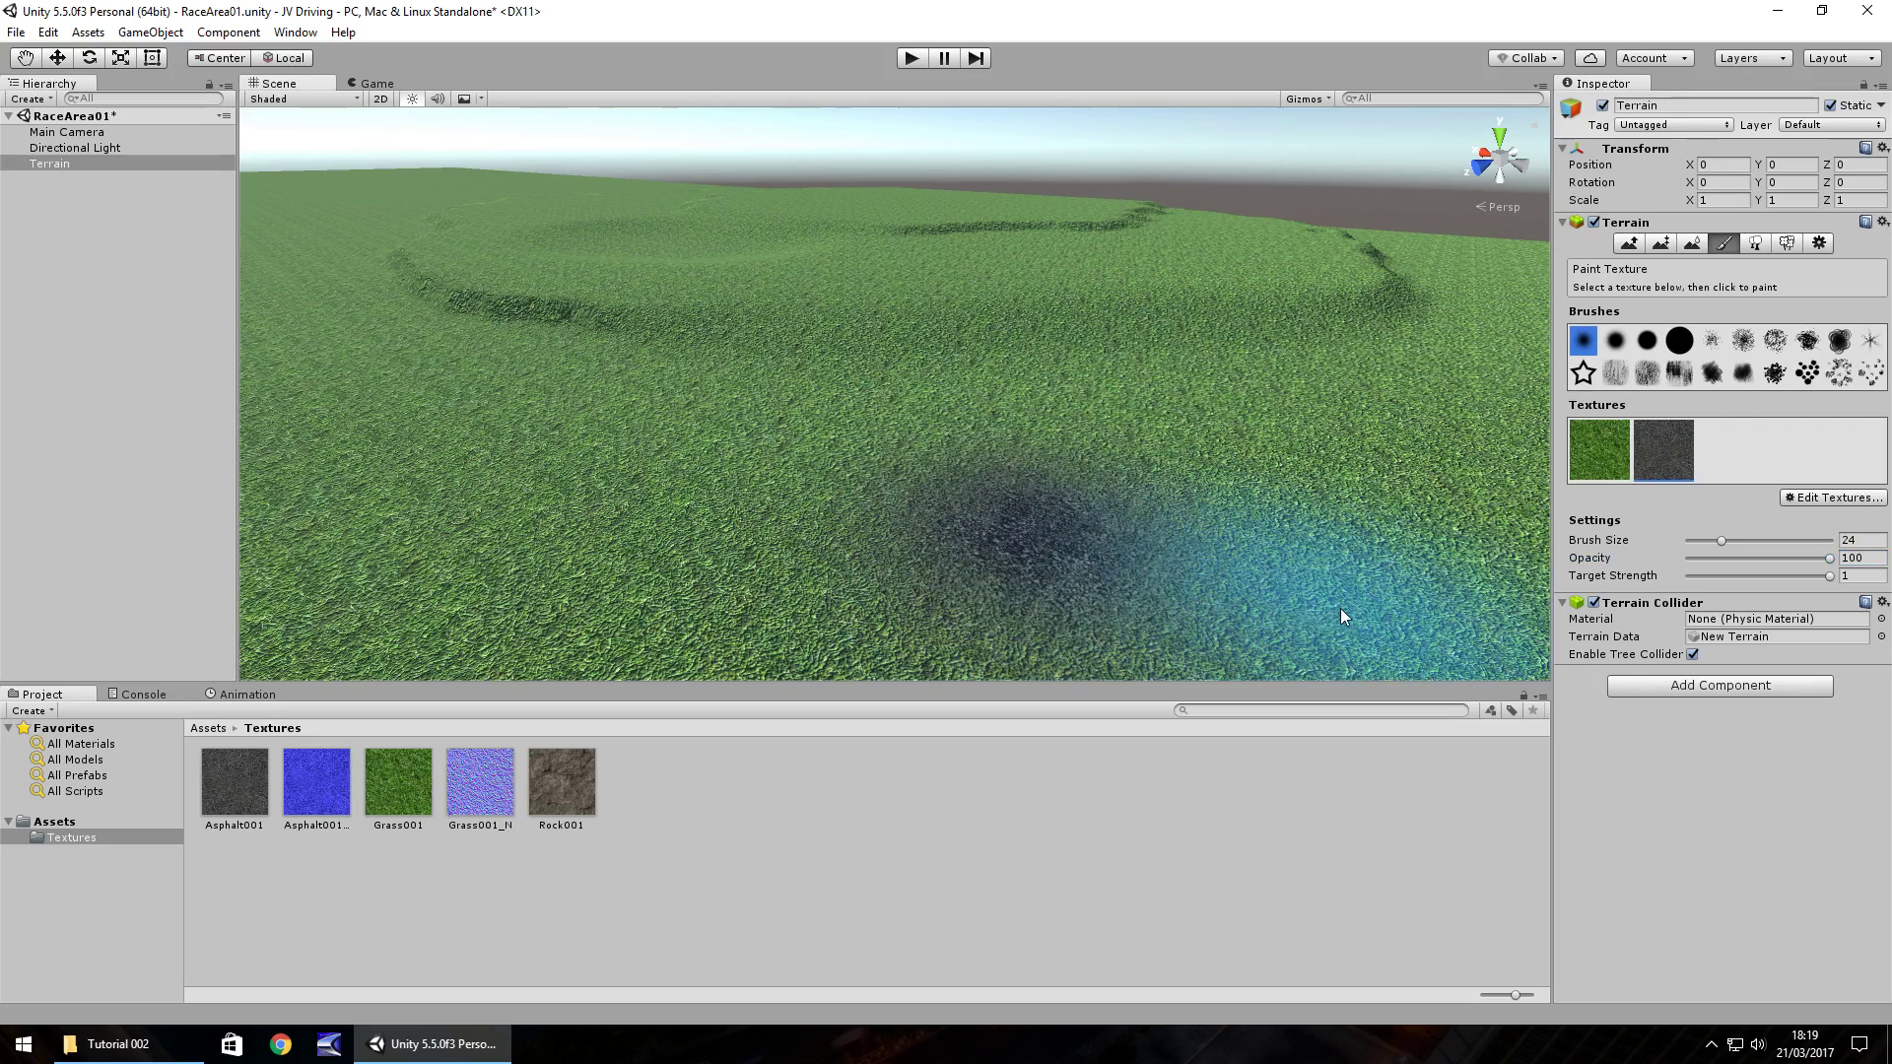
Step: Choose the large solid round brush, dab a test patch of asphalt on the grass and undo it
left_click(1681, 342)
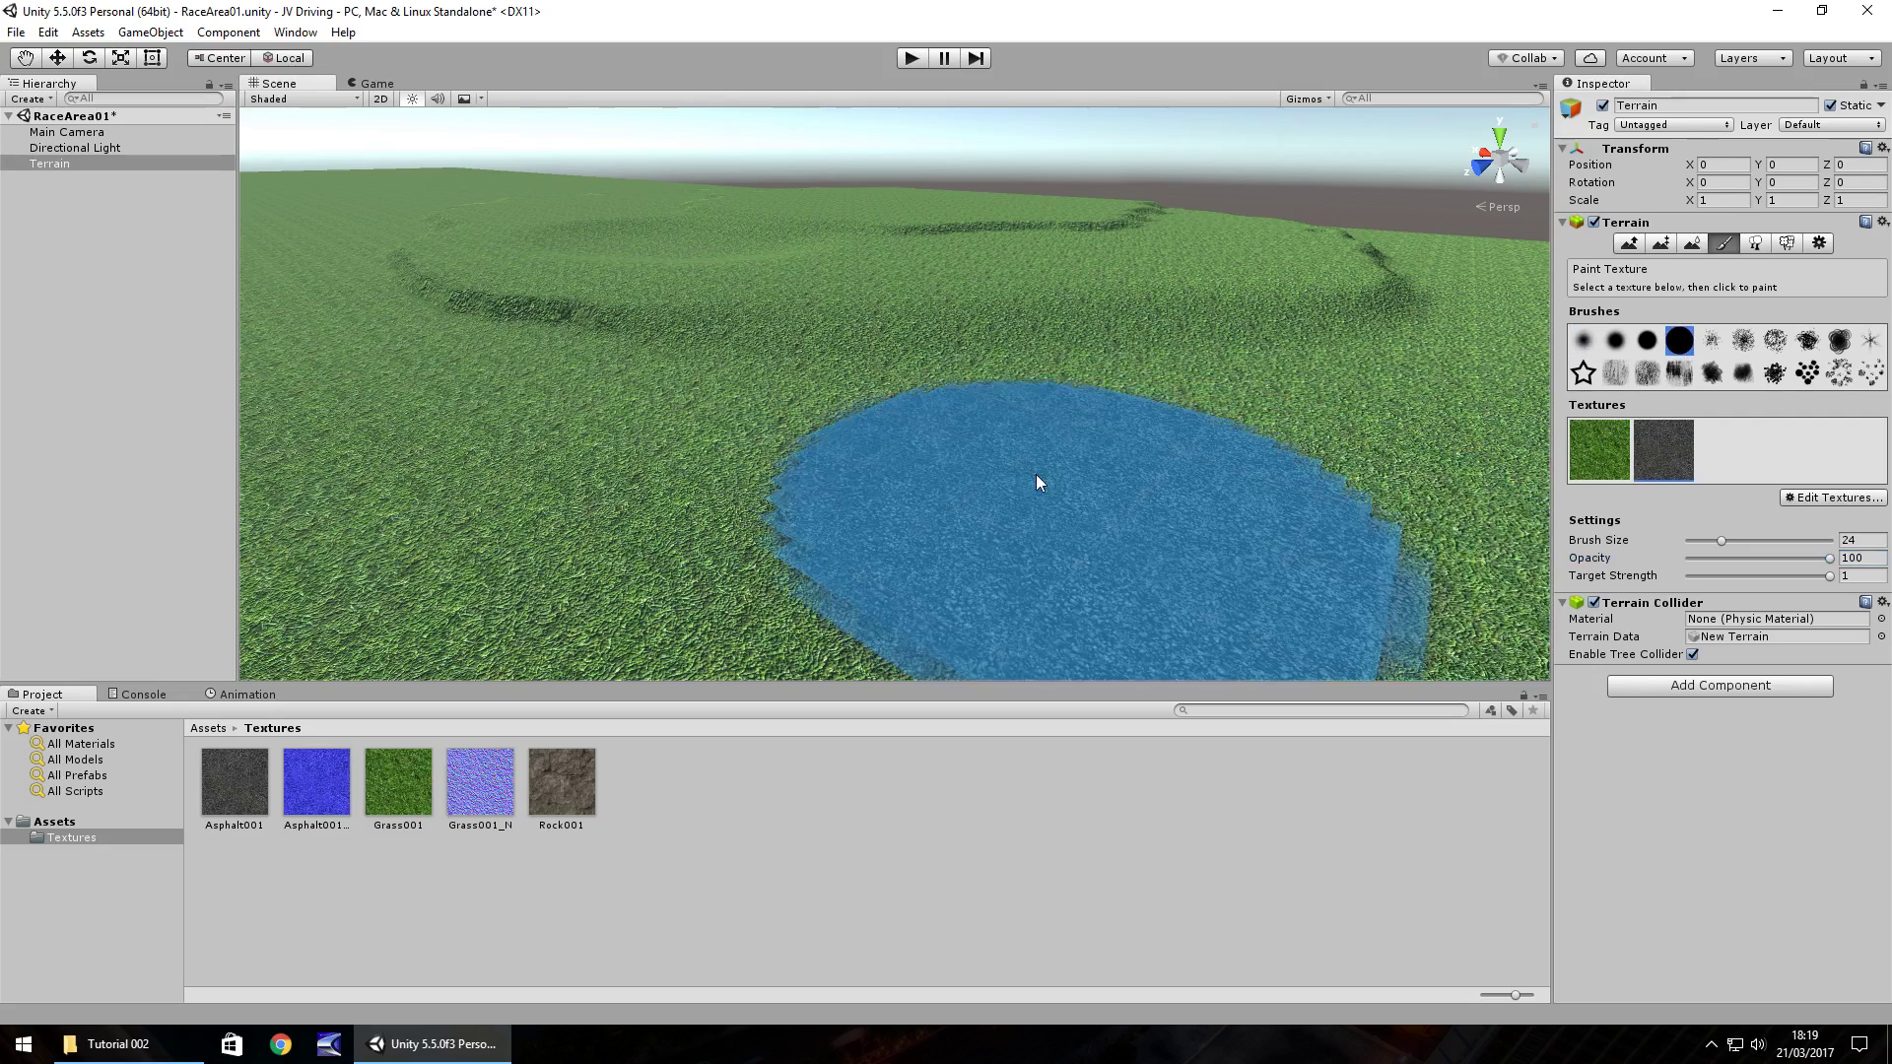
left_click(1038, 482)
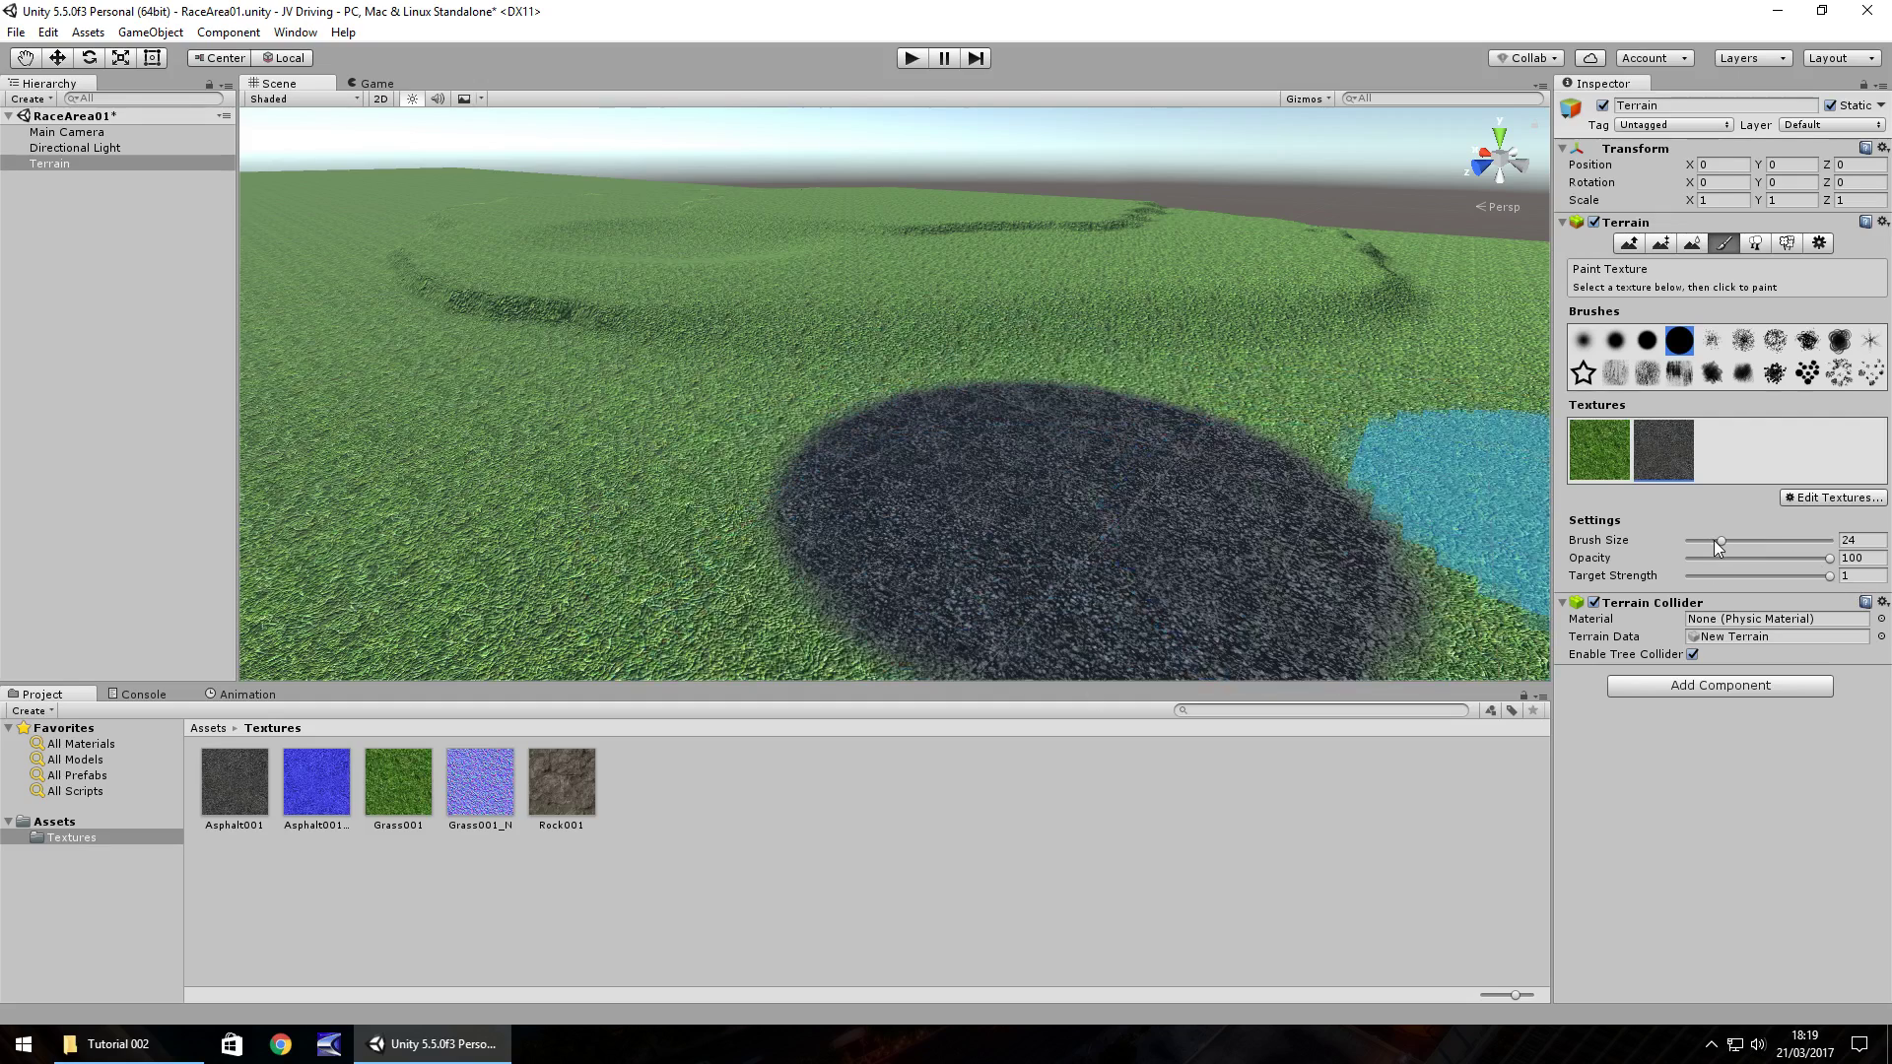
key("ctrl+z")
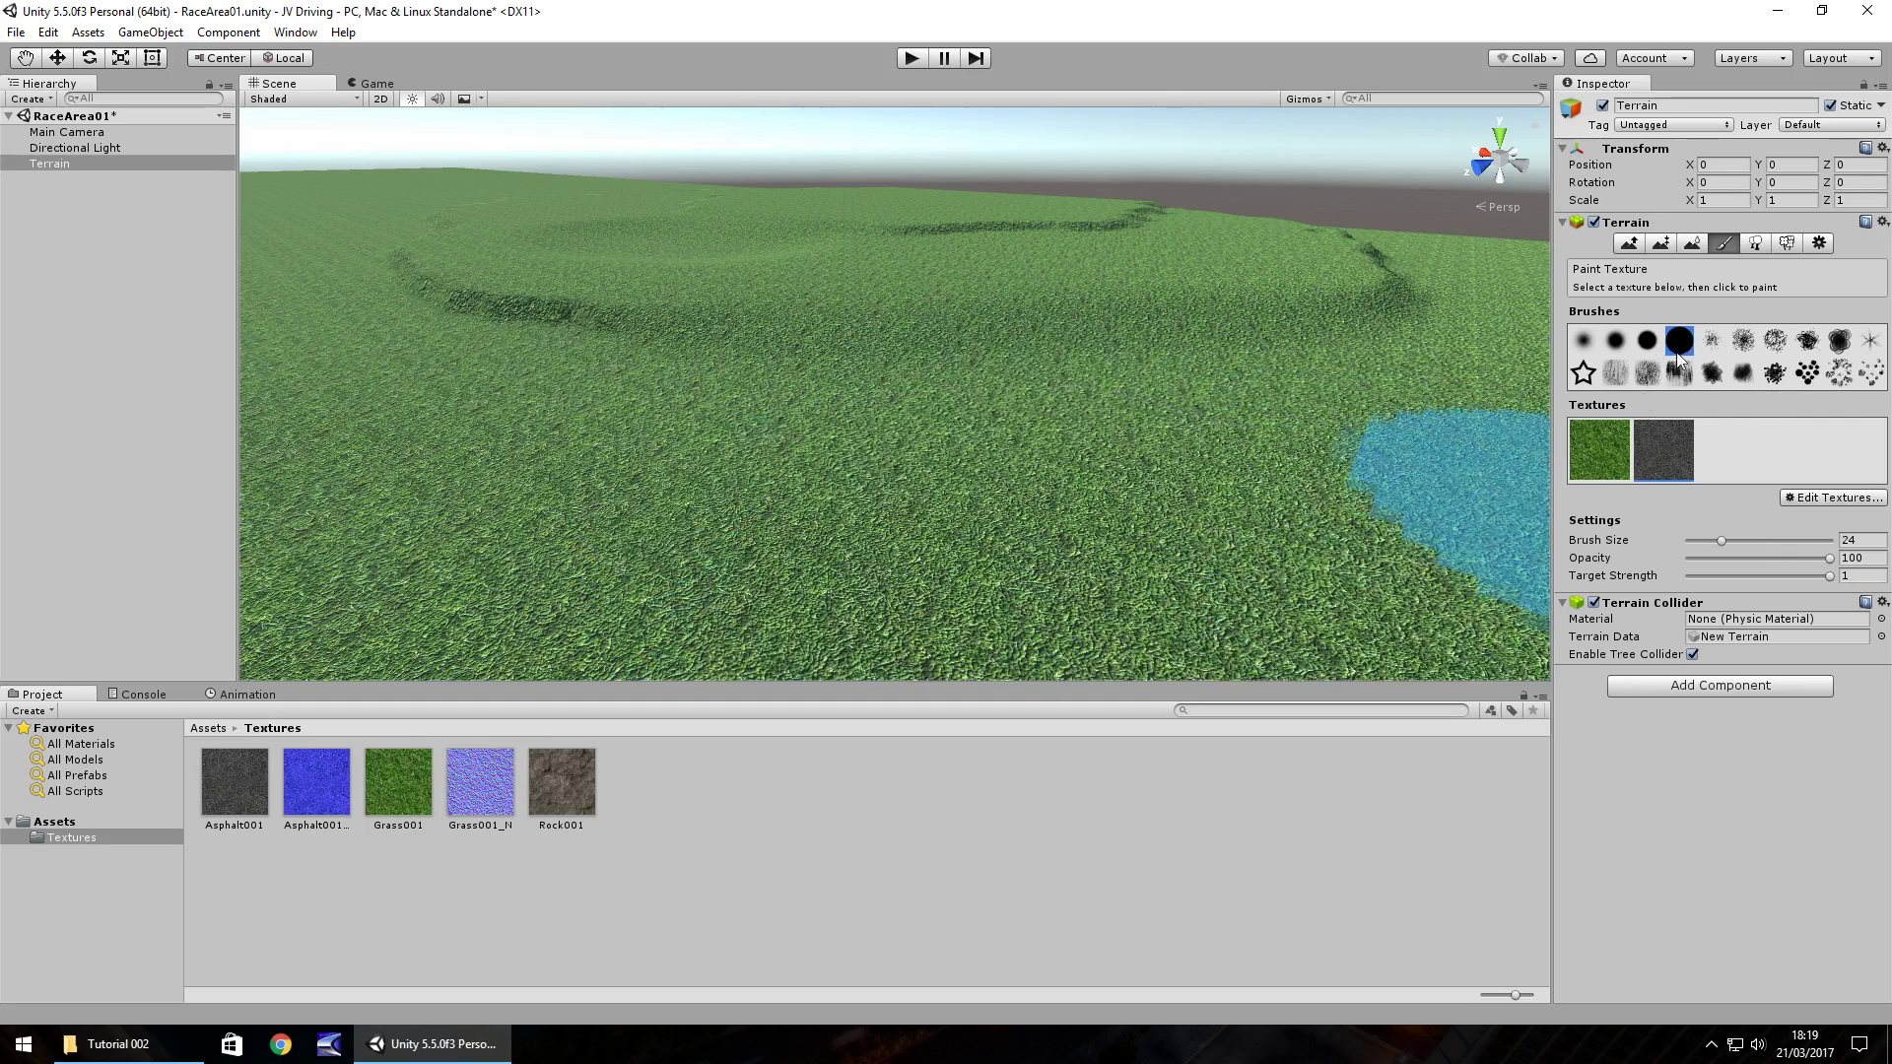
Step: Set the brush size to 10 and paint a winding asphalt road across the grass toward the raised ridge
left_click(1721, 541)
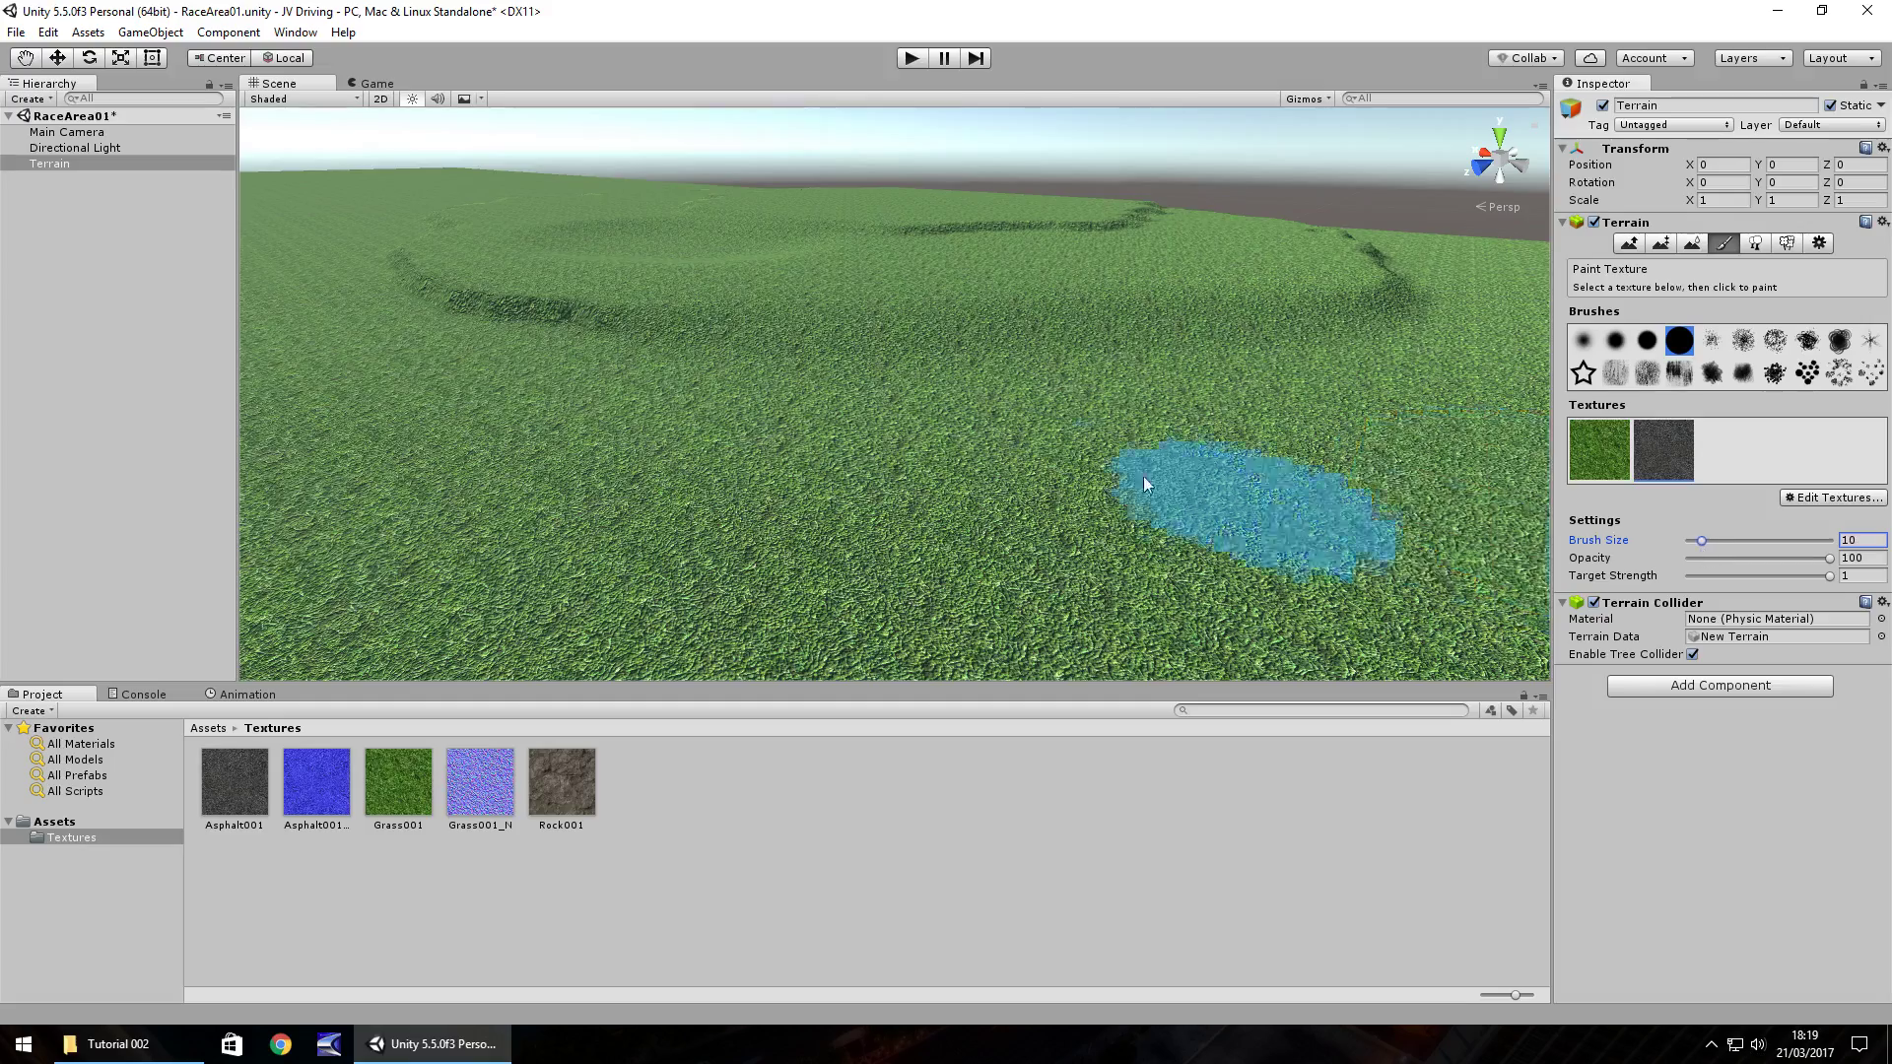
scroll(1113, 487, "up", 4)
scroll(1112, 487, "down", 3)
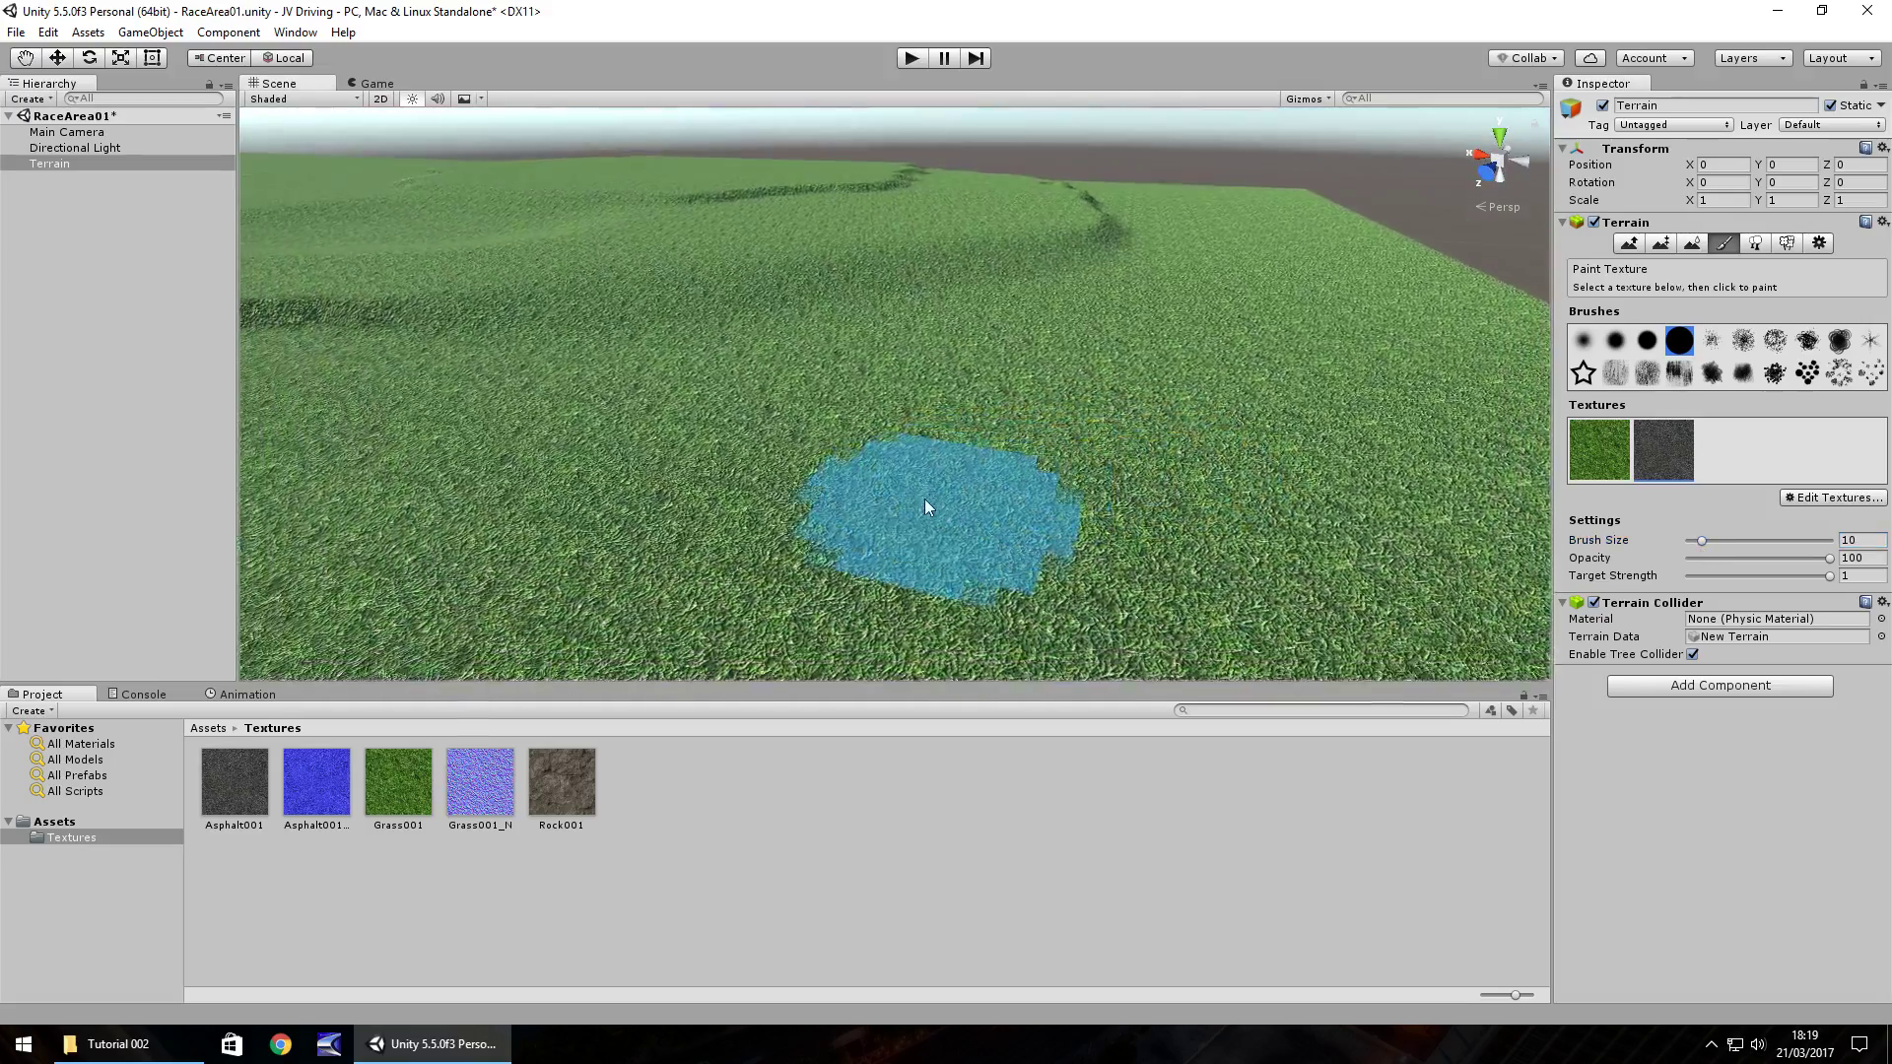
scroll(844, 507, "down", 1)
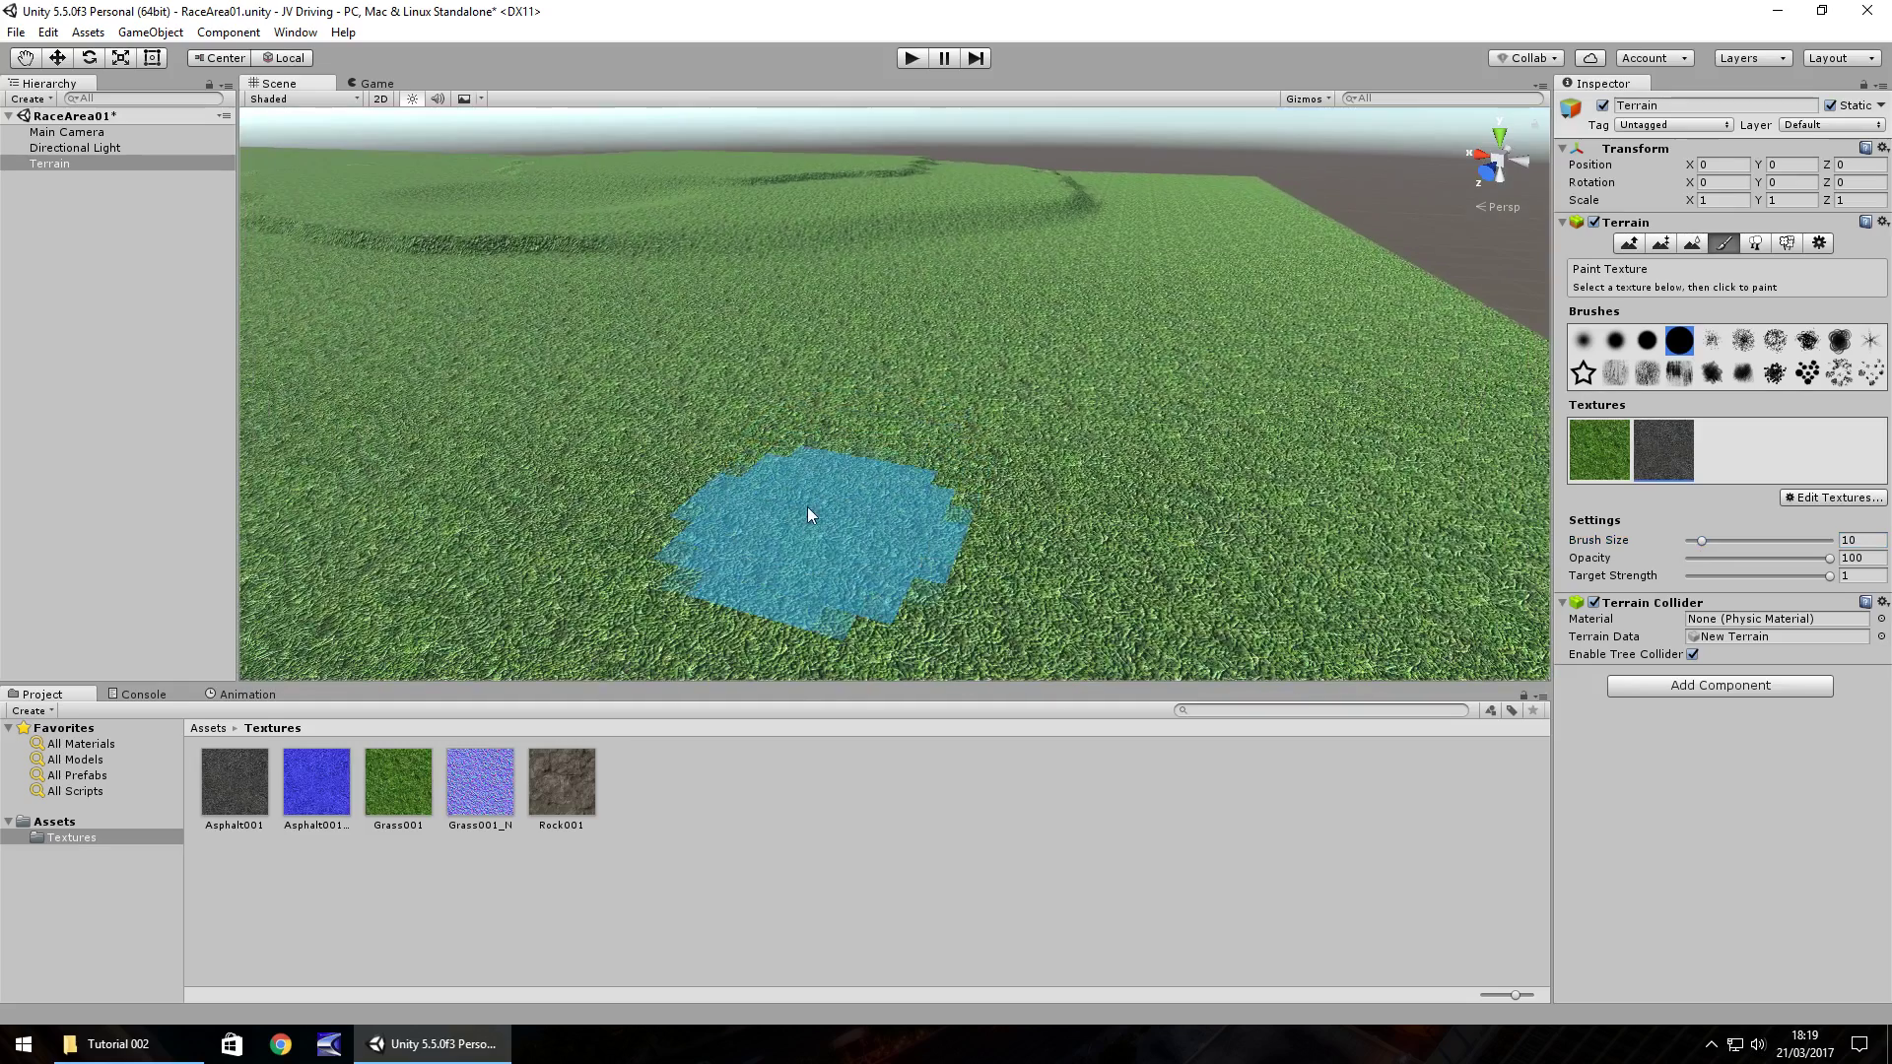
mouse_move(801, 508)
left_mouse_down()
mouse_move(925, 324)
mouse_move(933, 264)
mouse_move(749, 228)
mouse_move(906, 284)
mouse_move(868, 255)
mouse_move(883, 287)
mouse_move(819, 387)
mouse_move(624, 544)
mouse_move(650, 581)
mouse_move(637, 619)
mouse_move(774, 507)
mouse_move(879, 261)
left_mouse_up()
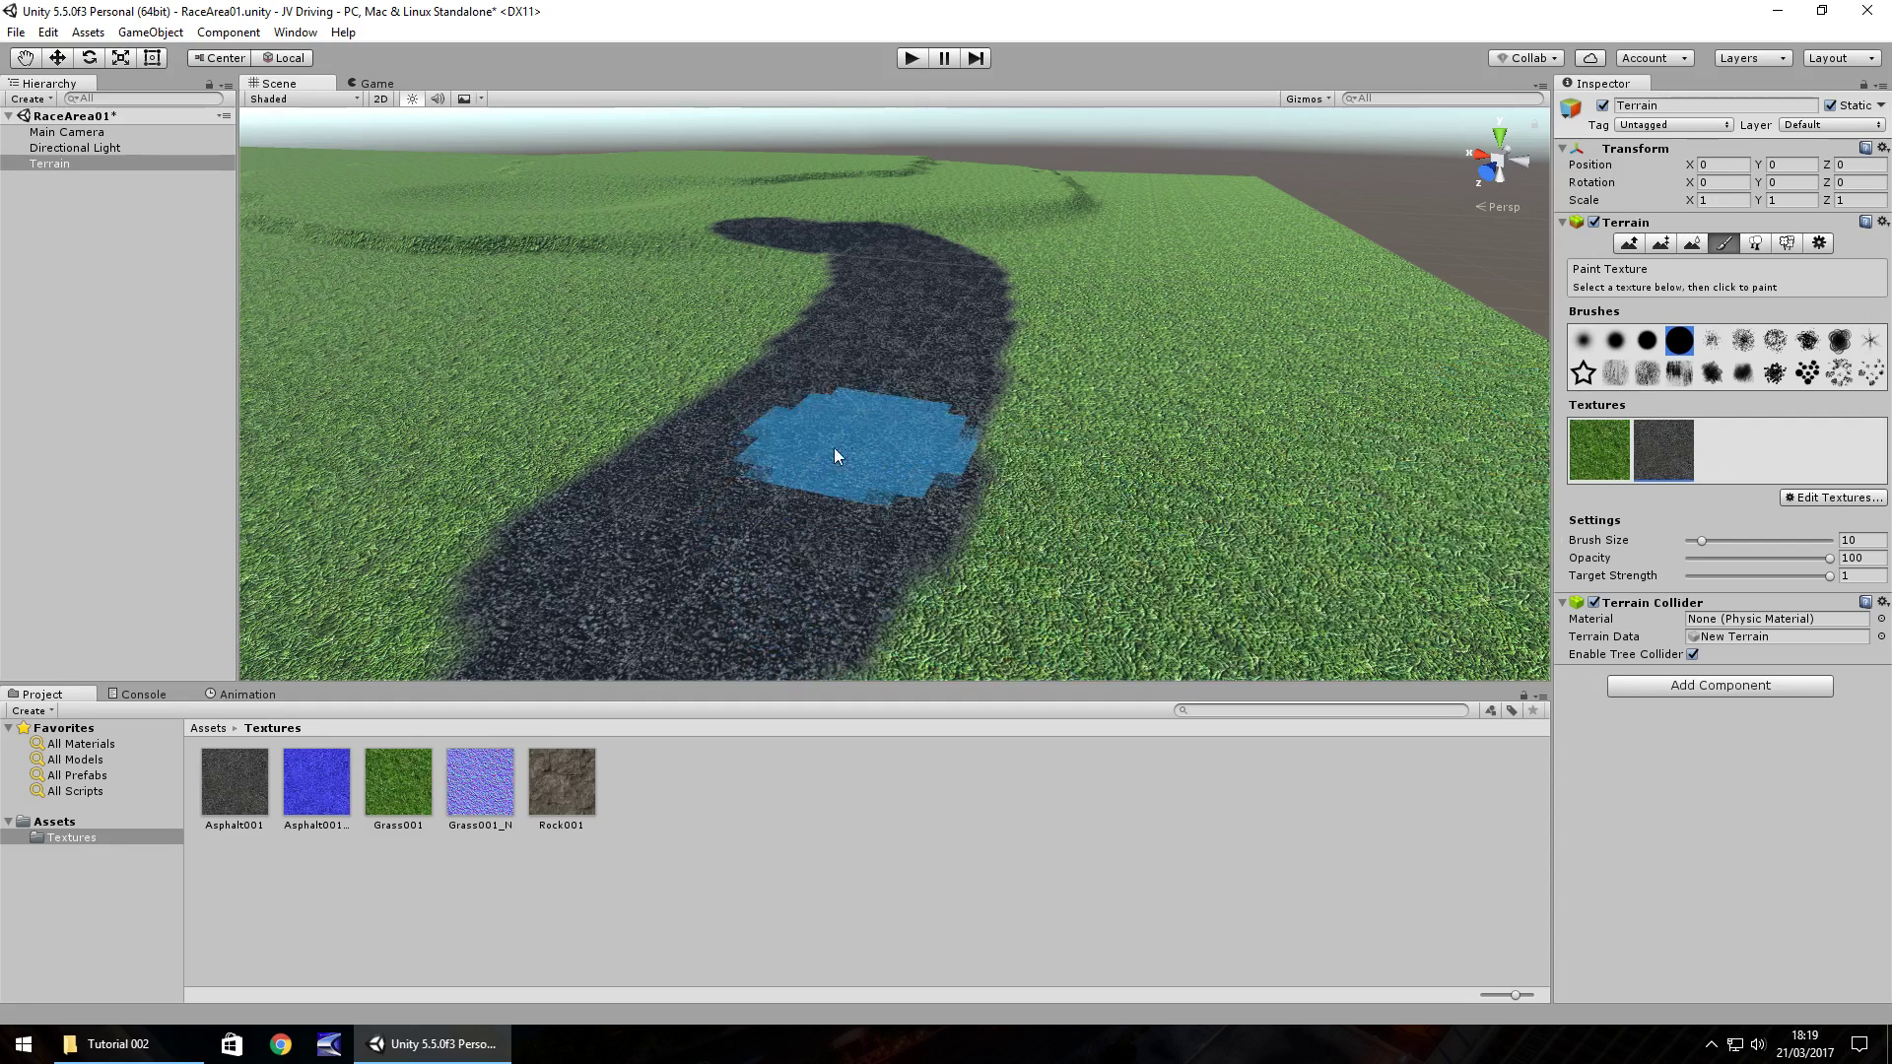
mouse_move(666, 424)
left_mouse_down()
mouse_move(395, 599)
mouse_move(677, 397)
mouse_move(787, 408)
left_mouse_up()
Step: Extend the asphalt road's far end around the bend into the ridge and widen its edges
scroll(833, 398, "down", 6)
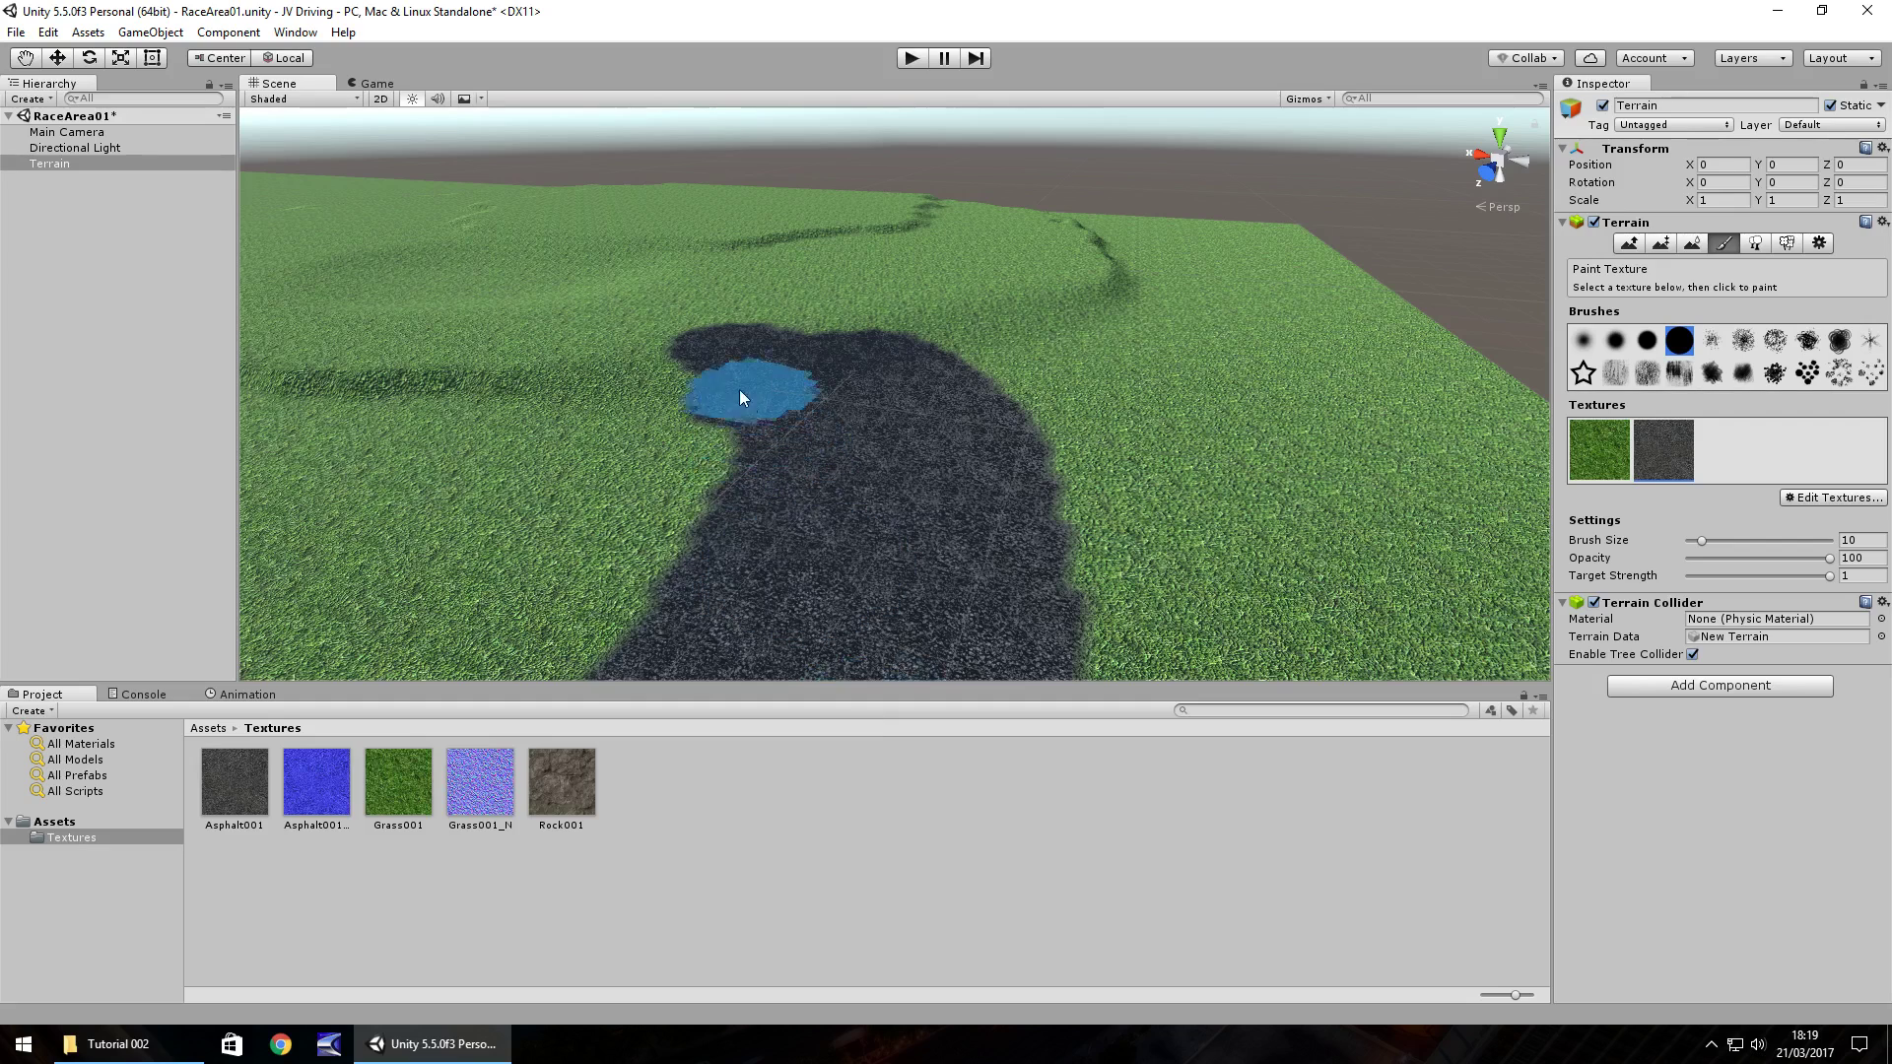
left_click_drag(748, 396, 633, 321)
mouse_move(838, 362)
left_mouse_down()
mouse_move(916, 354)
mouse_move(753, 304)
left_mouse_up()
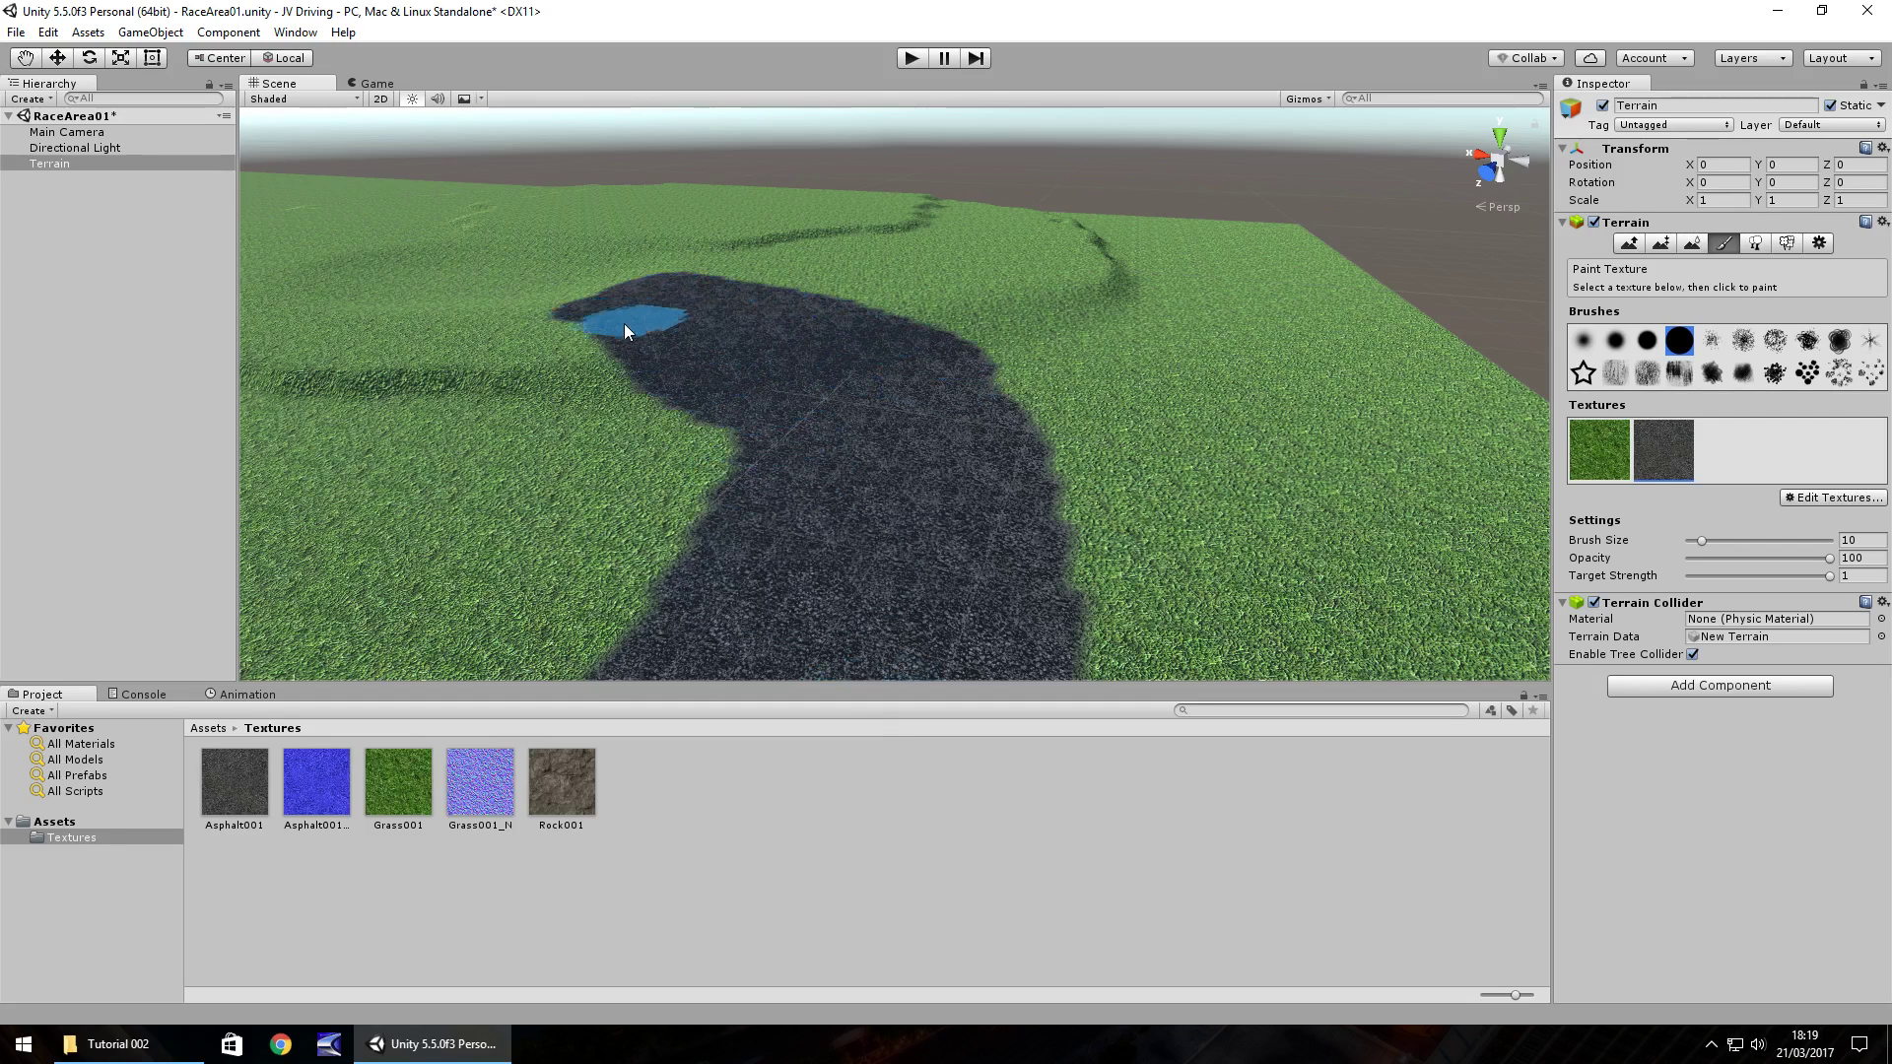
mouse_move(713, 386)
left_mouse_down()
mouse_move(808, 455)
mouse_move(924, 422)
mouse_move(936, 380)
mouse_move(1031, 510)
left_mouse_up()
scroll(1083, 528, "up", 2)
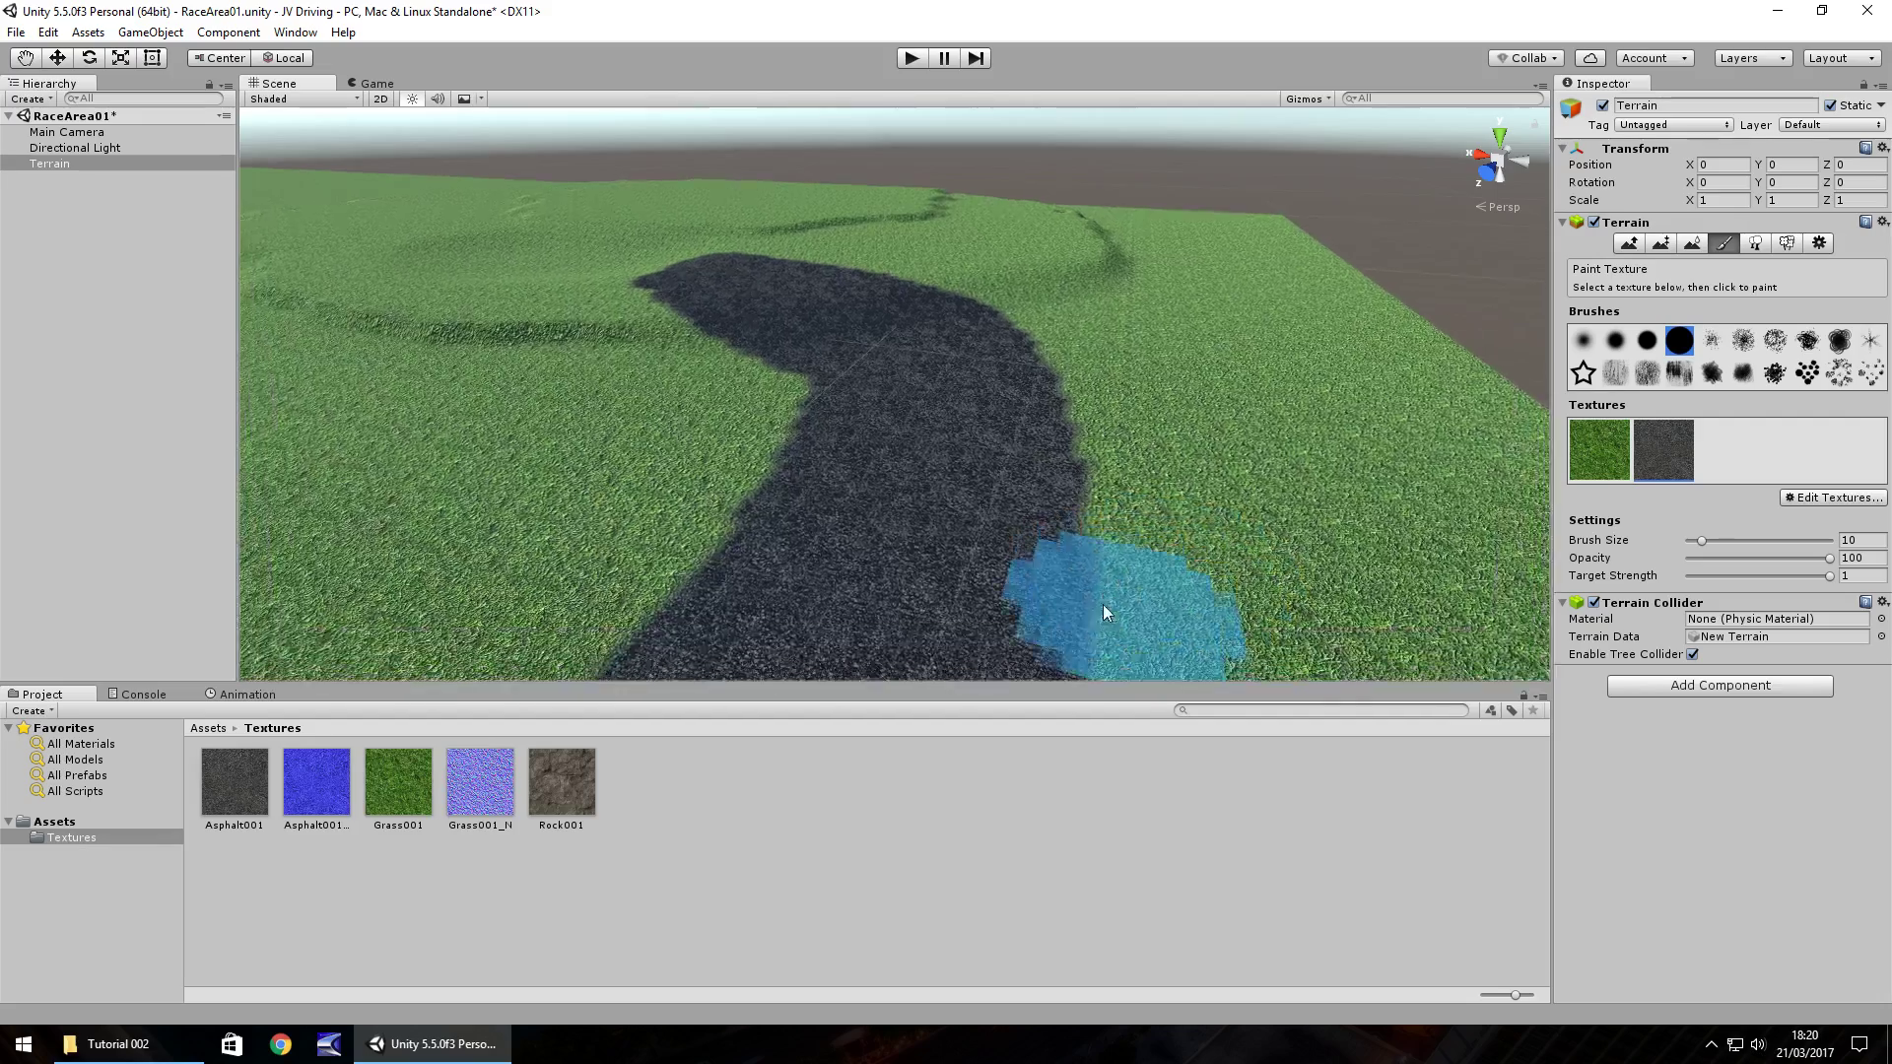
scroll(1133, 623, "down", 2)
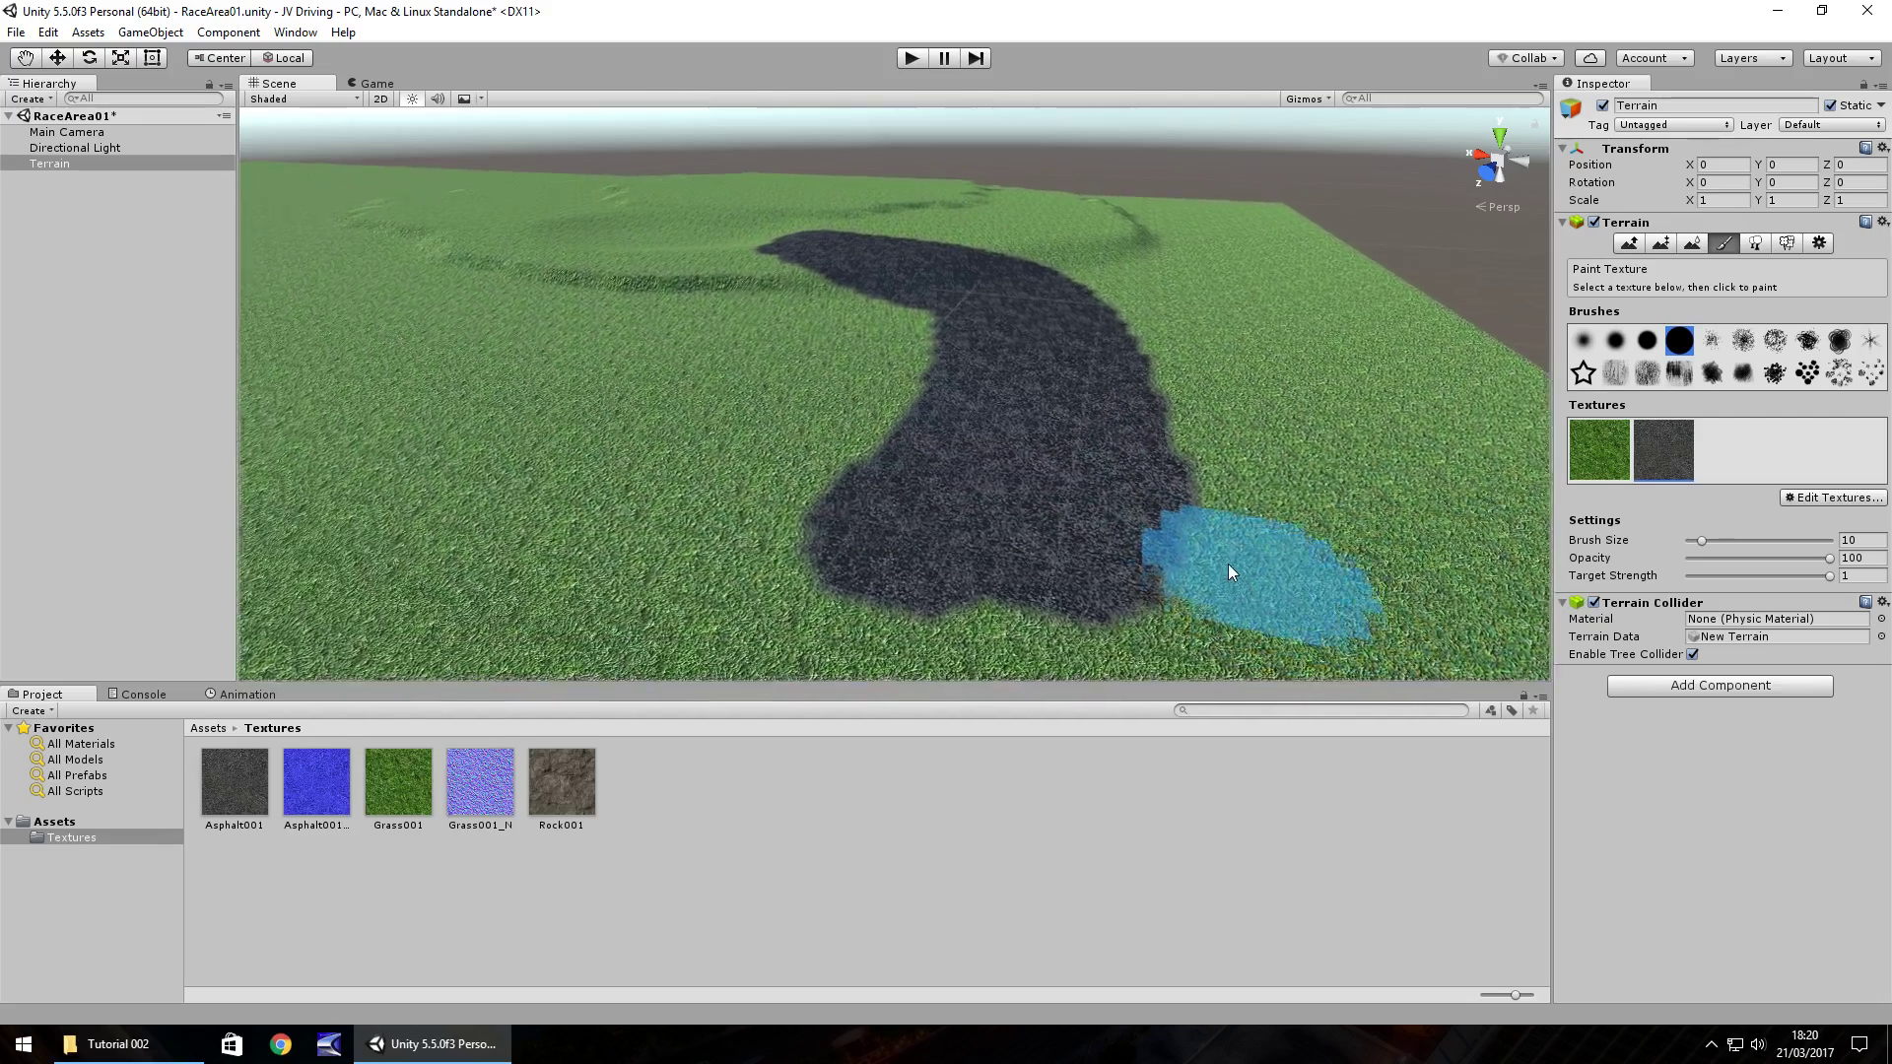
Step: Select the terrain's grass texture, set the opacity to 10, dab faint grass test spots on the asphalt road and undo them
scroll(1214, 572, "up", 1)
left_click(1600, 448)
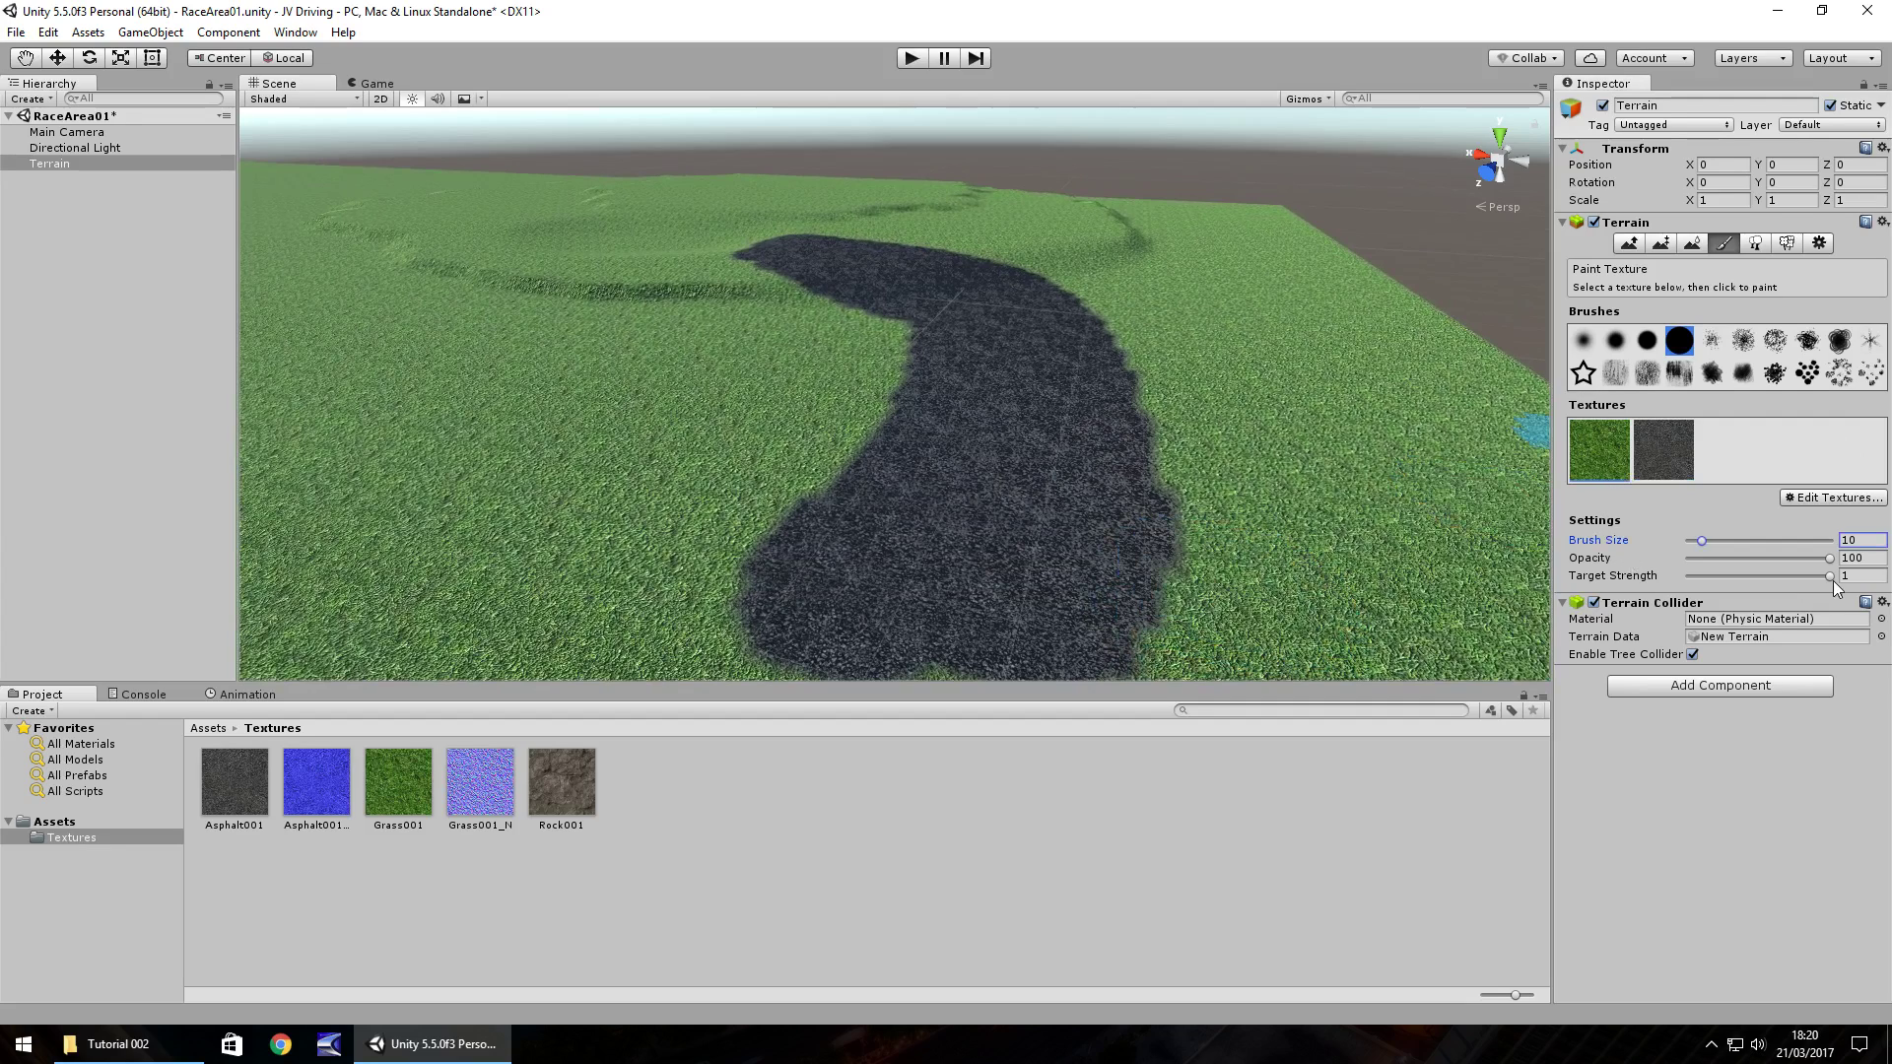
left_click_drag(1830, 559, 1702, 564)
left_click(988, 495)
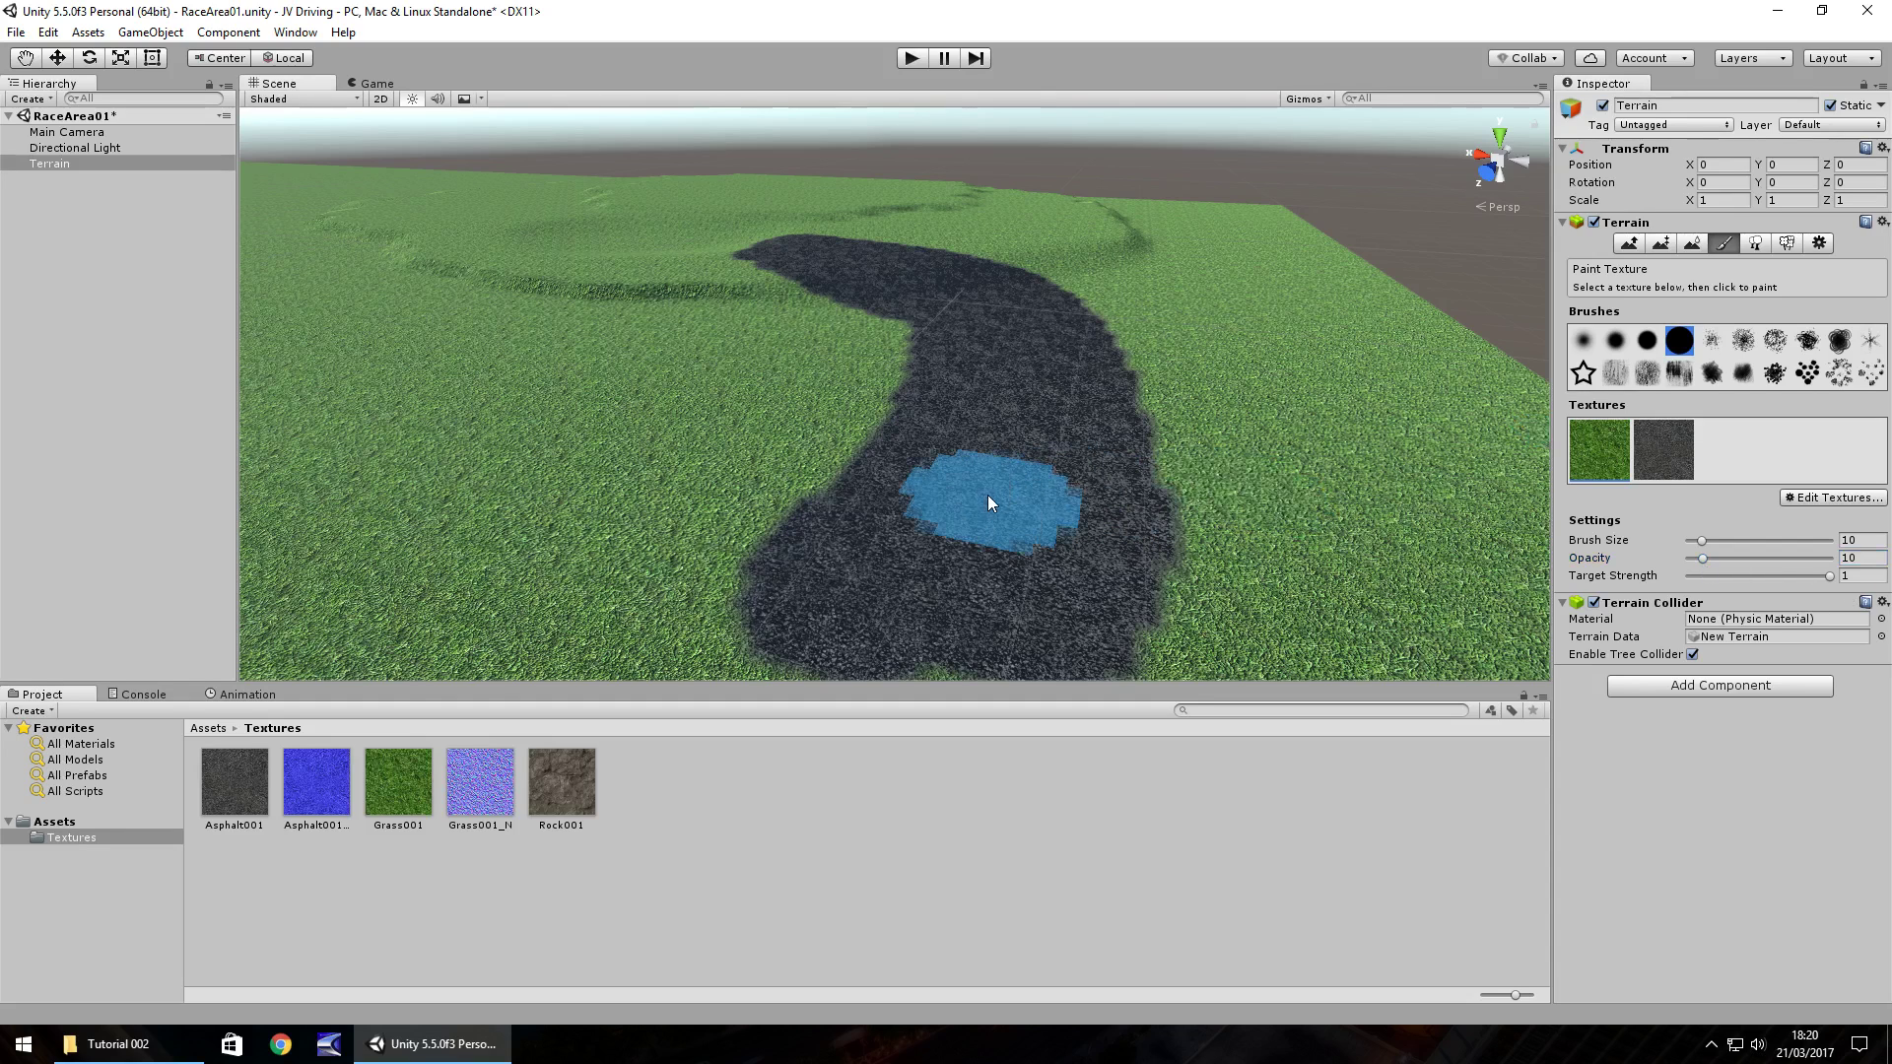
left_click(995, 563)
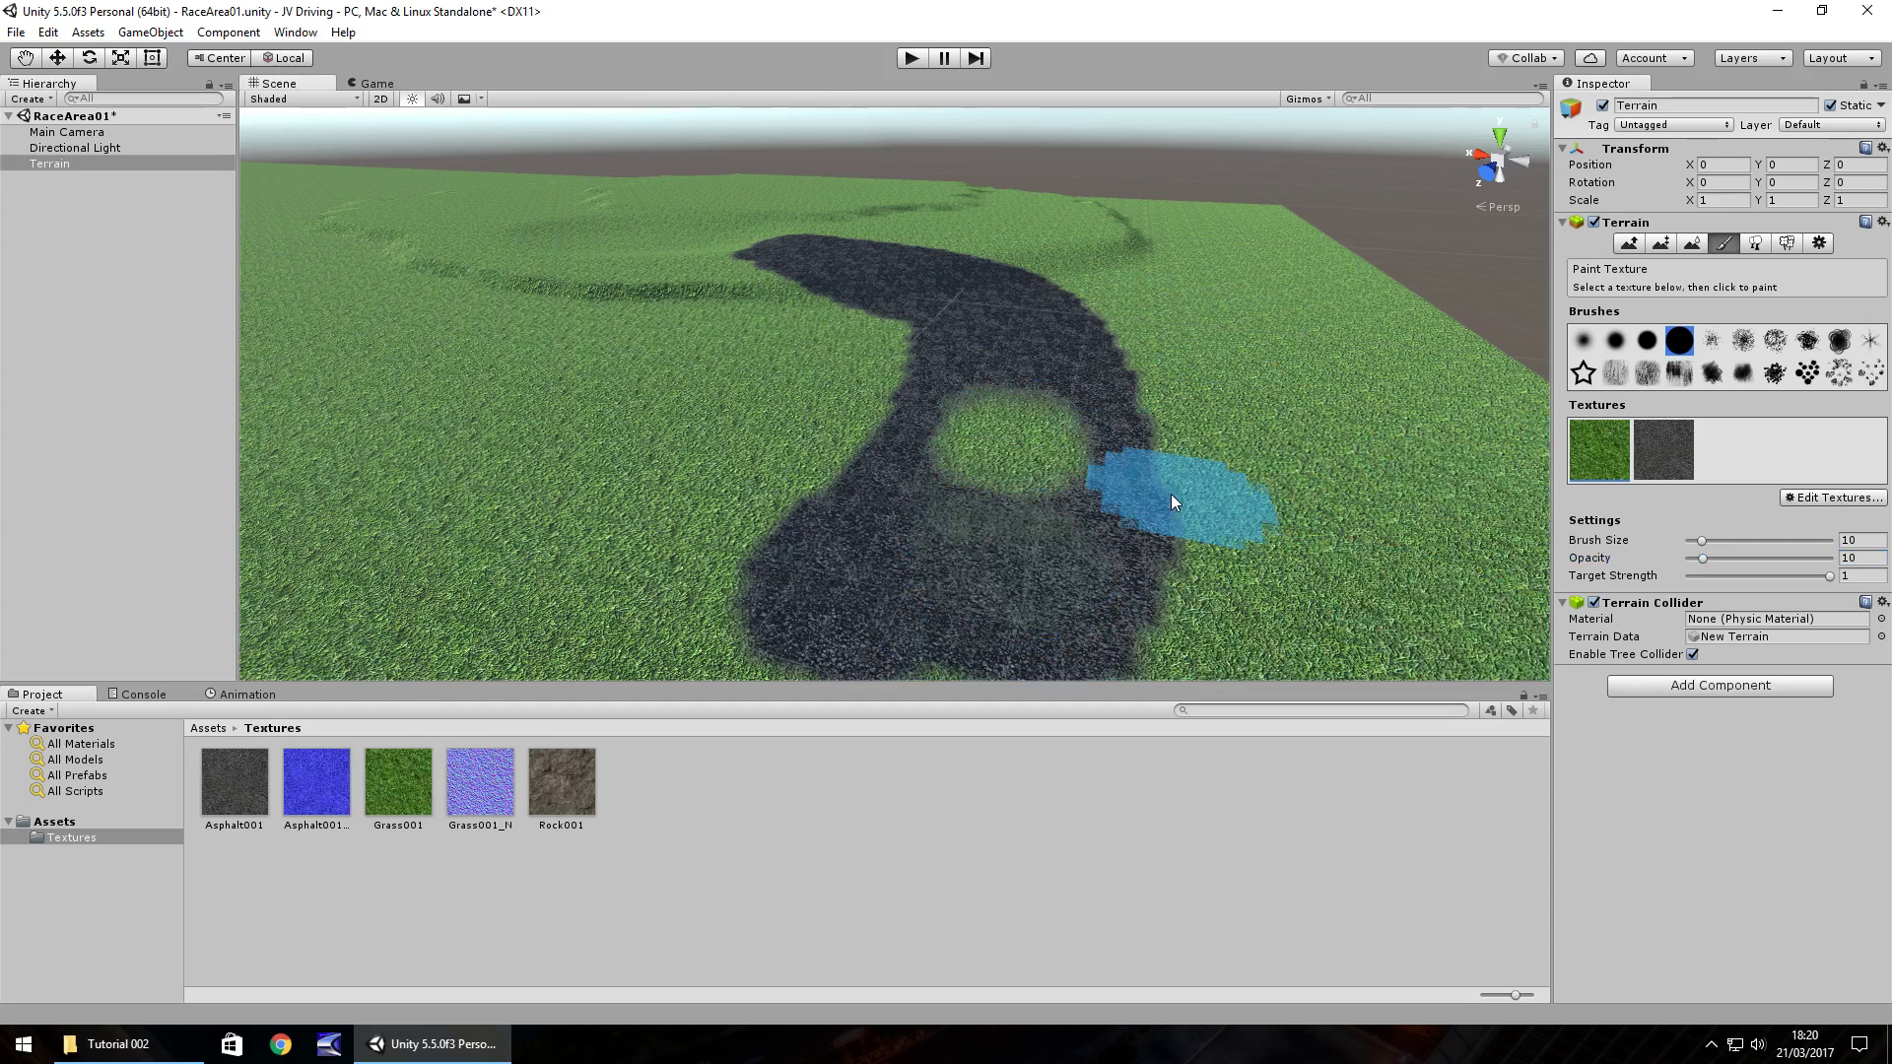
left_click(1020, 369)
scroll(1037, 452, "up", 3)
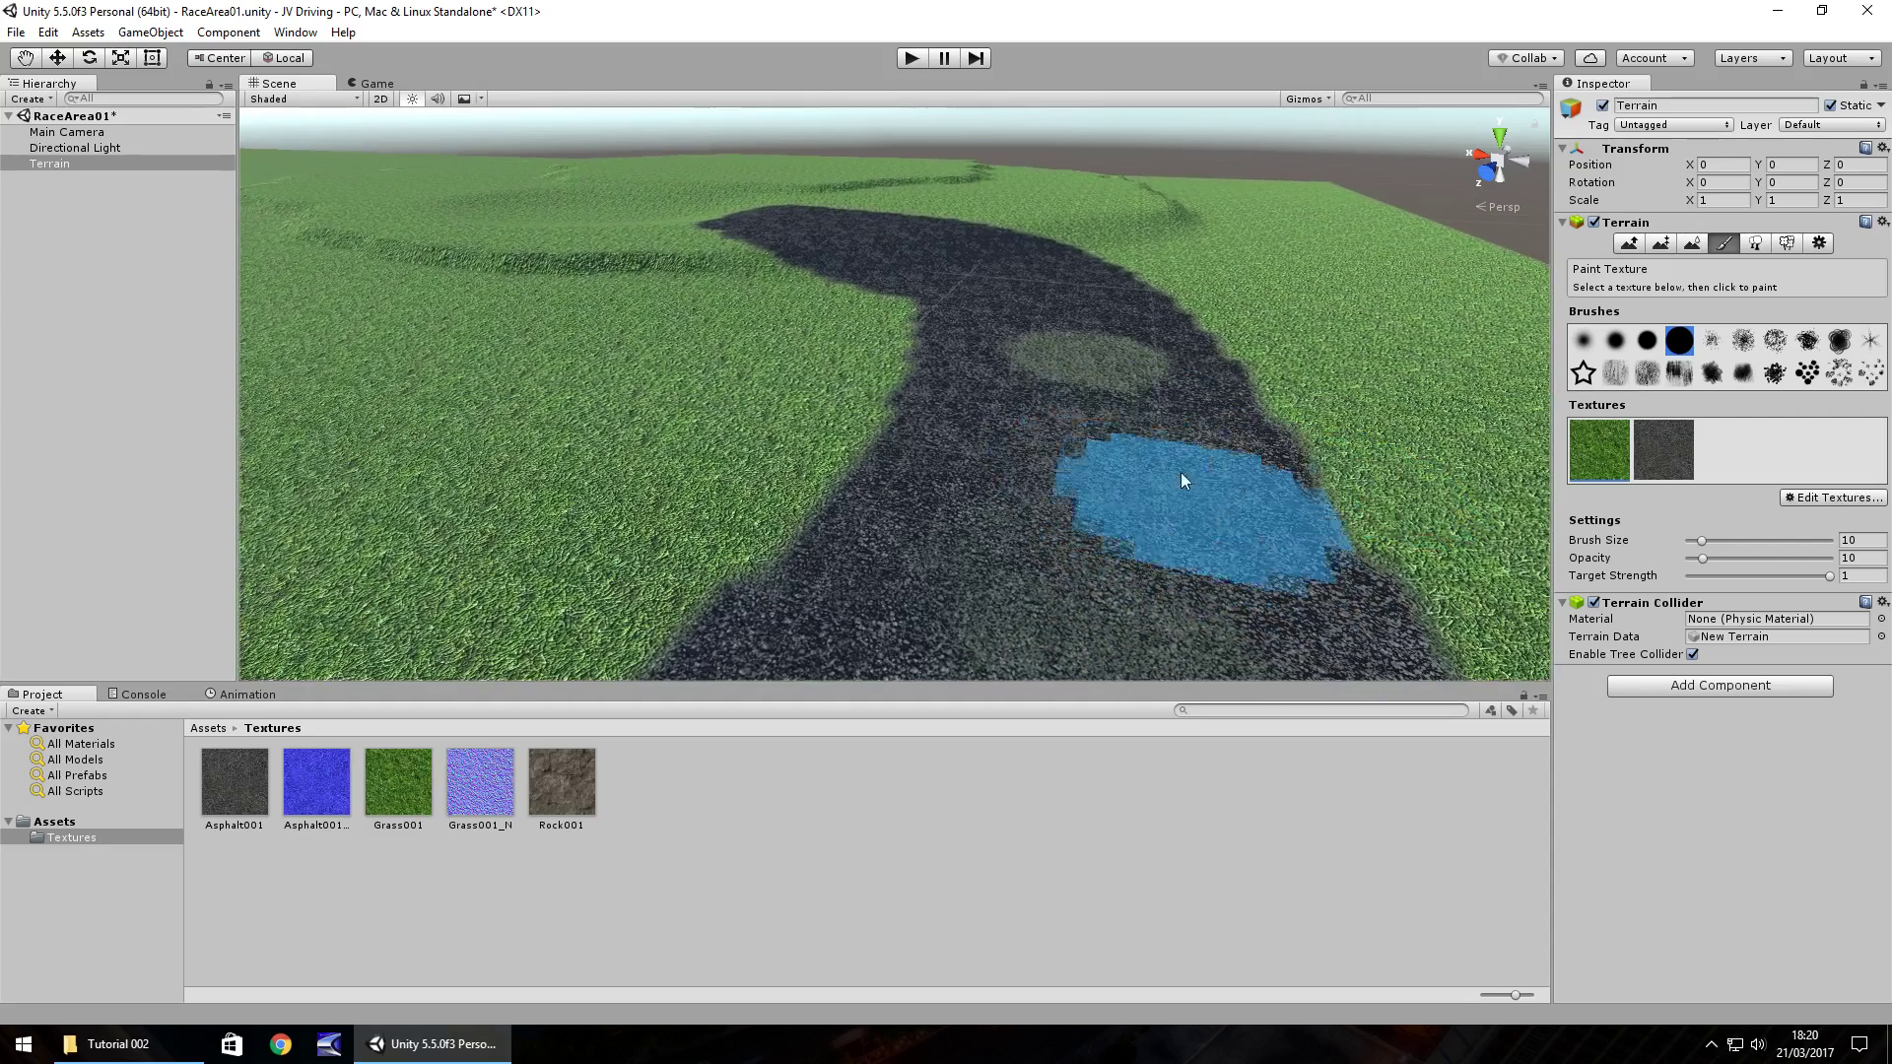
key("ctrl+z")
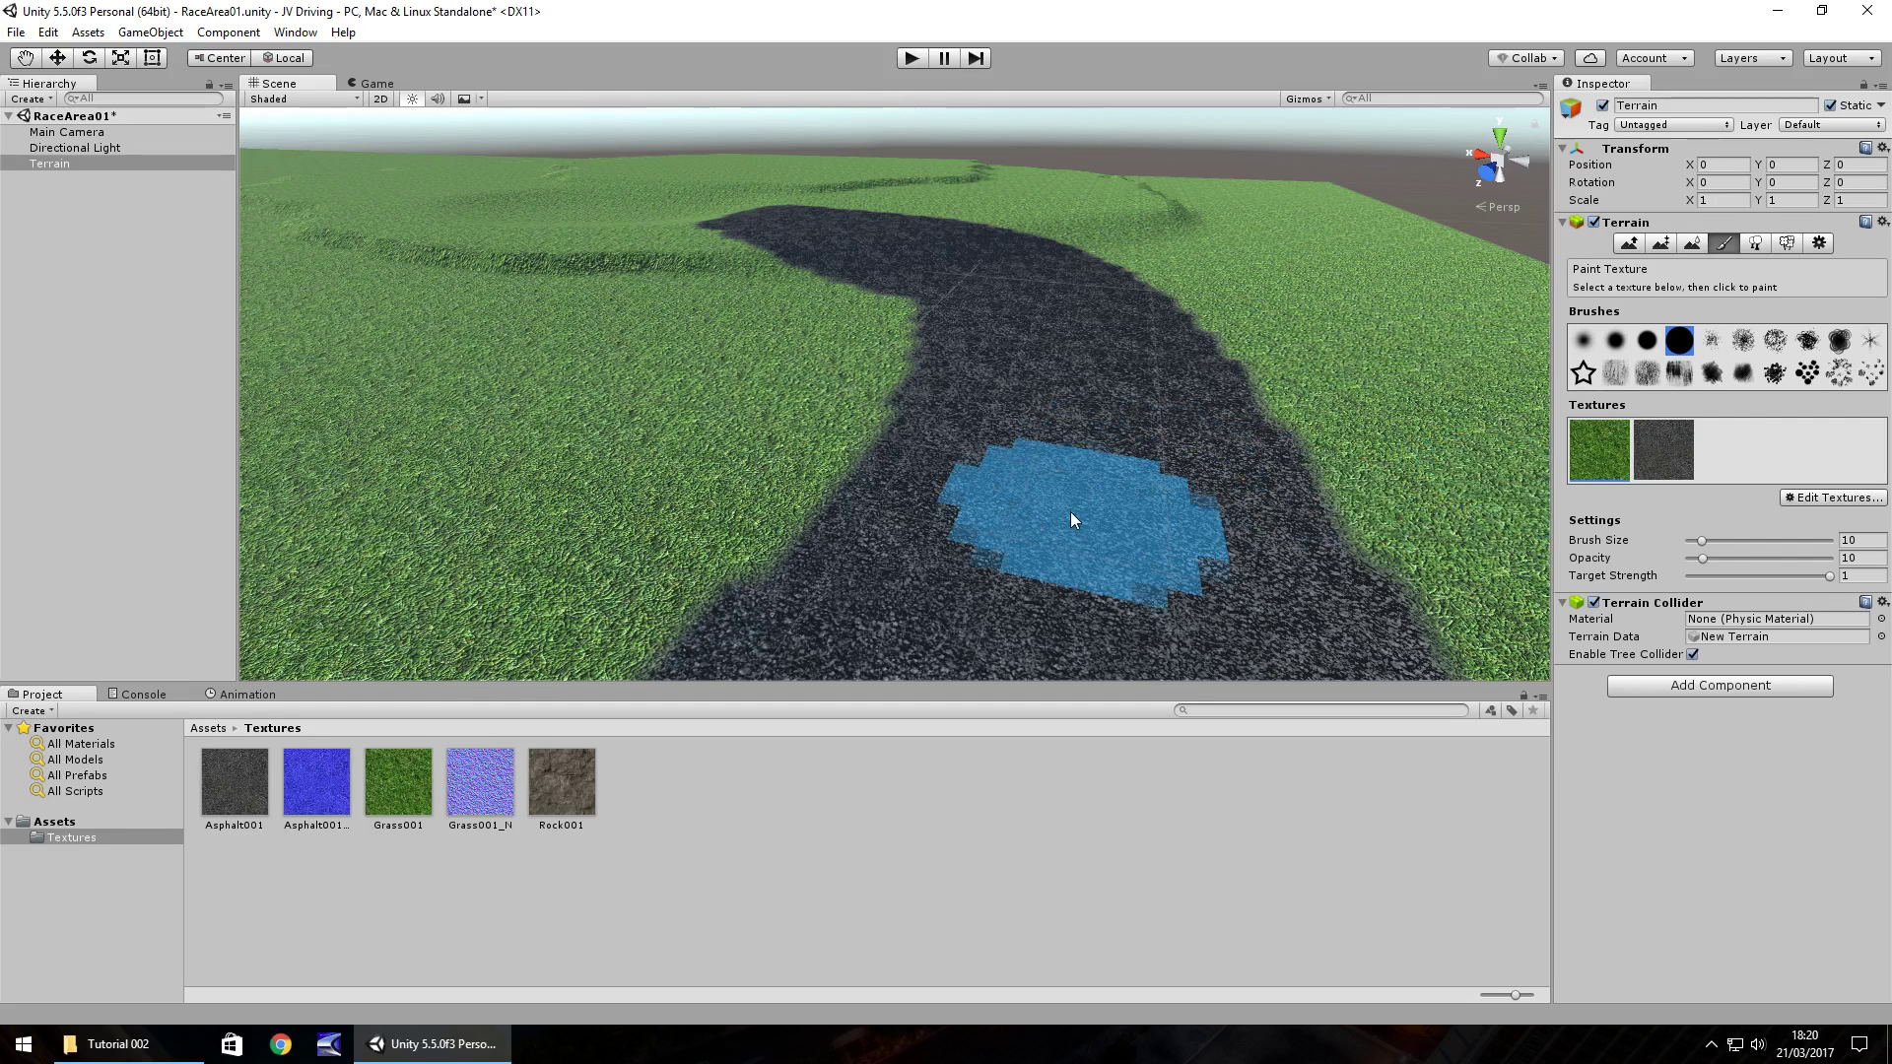
Step: Build up grass over the middle of the asphalt road with repeated low-opacity strokes, and undo the painting
left_click_drag(1094, 429, 1102, 405)
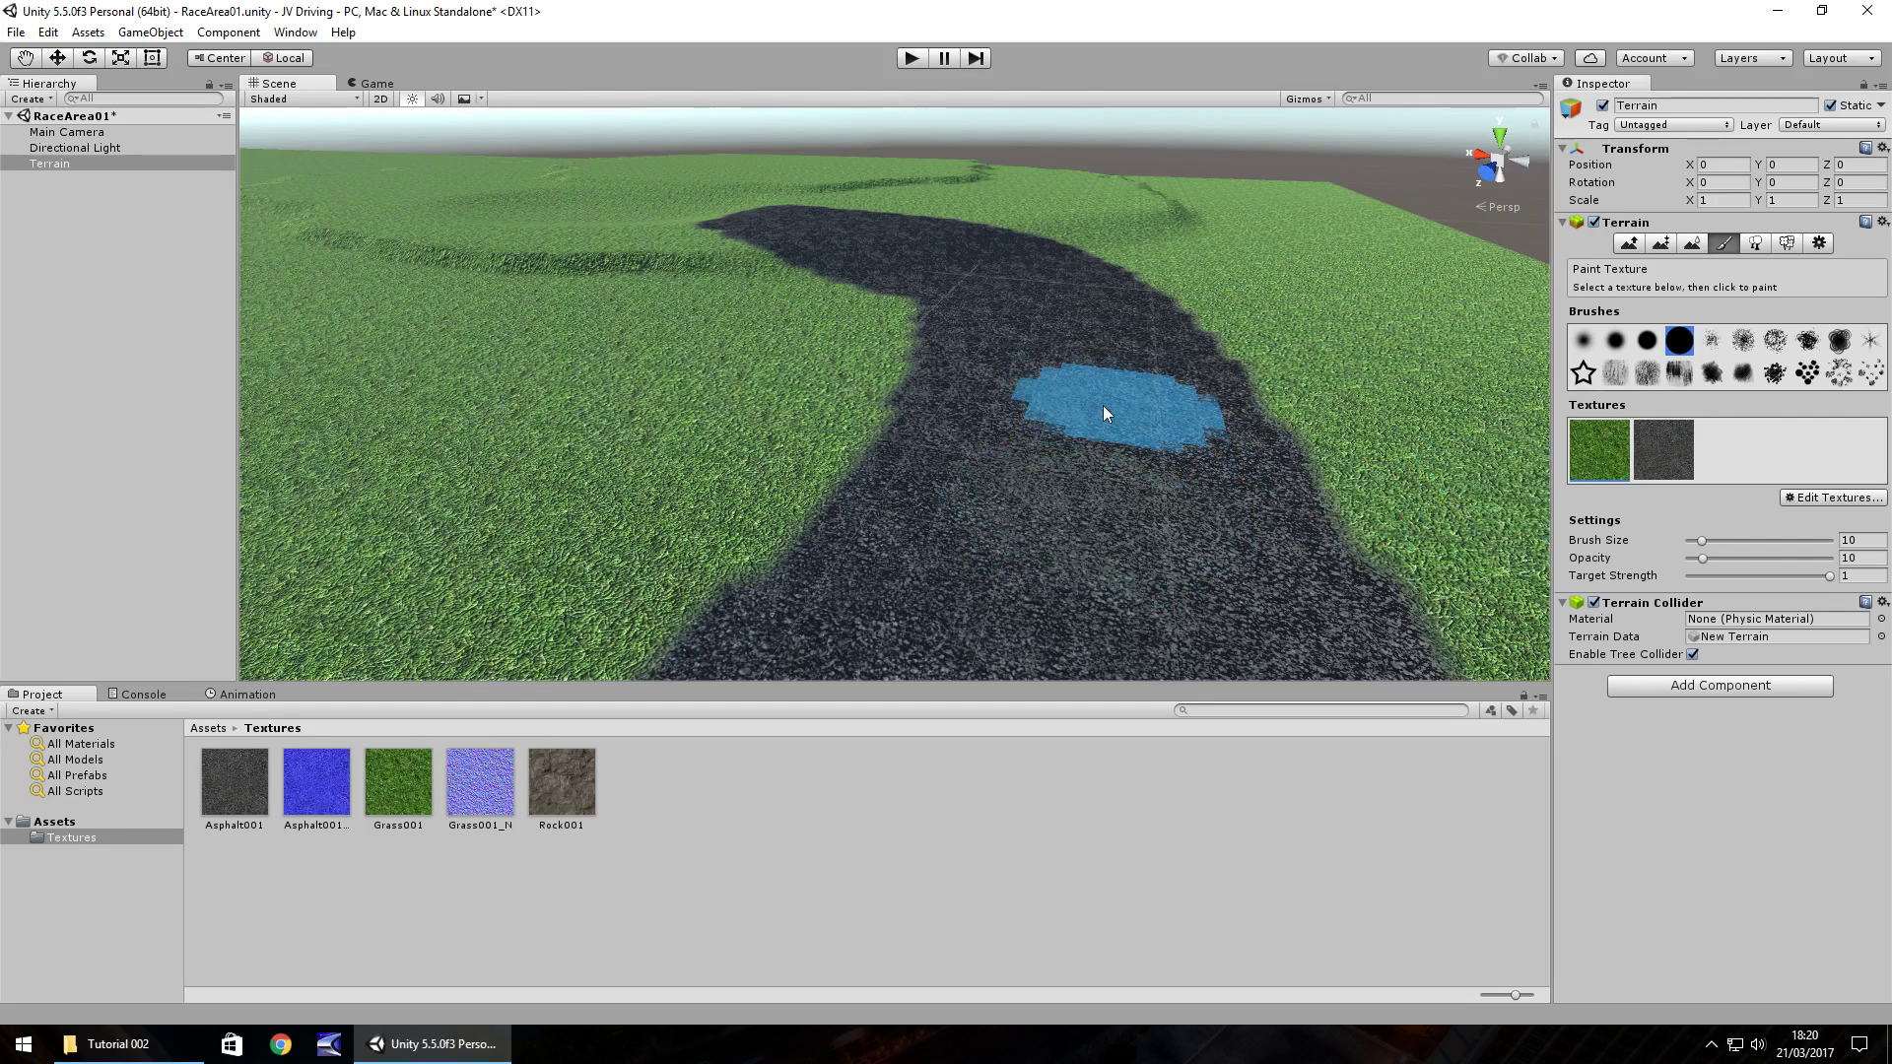
left_click_drag(1078, 508, 1055, 359)
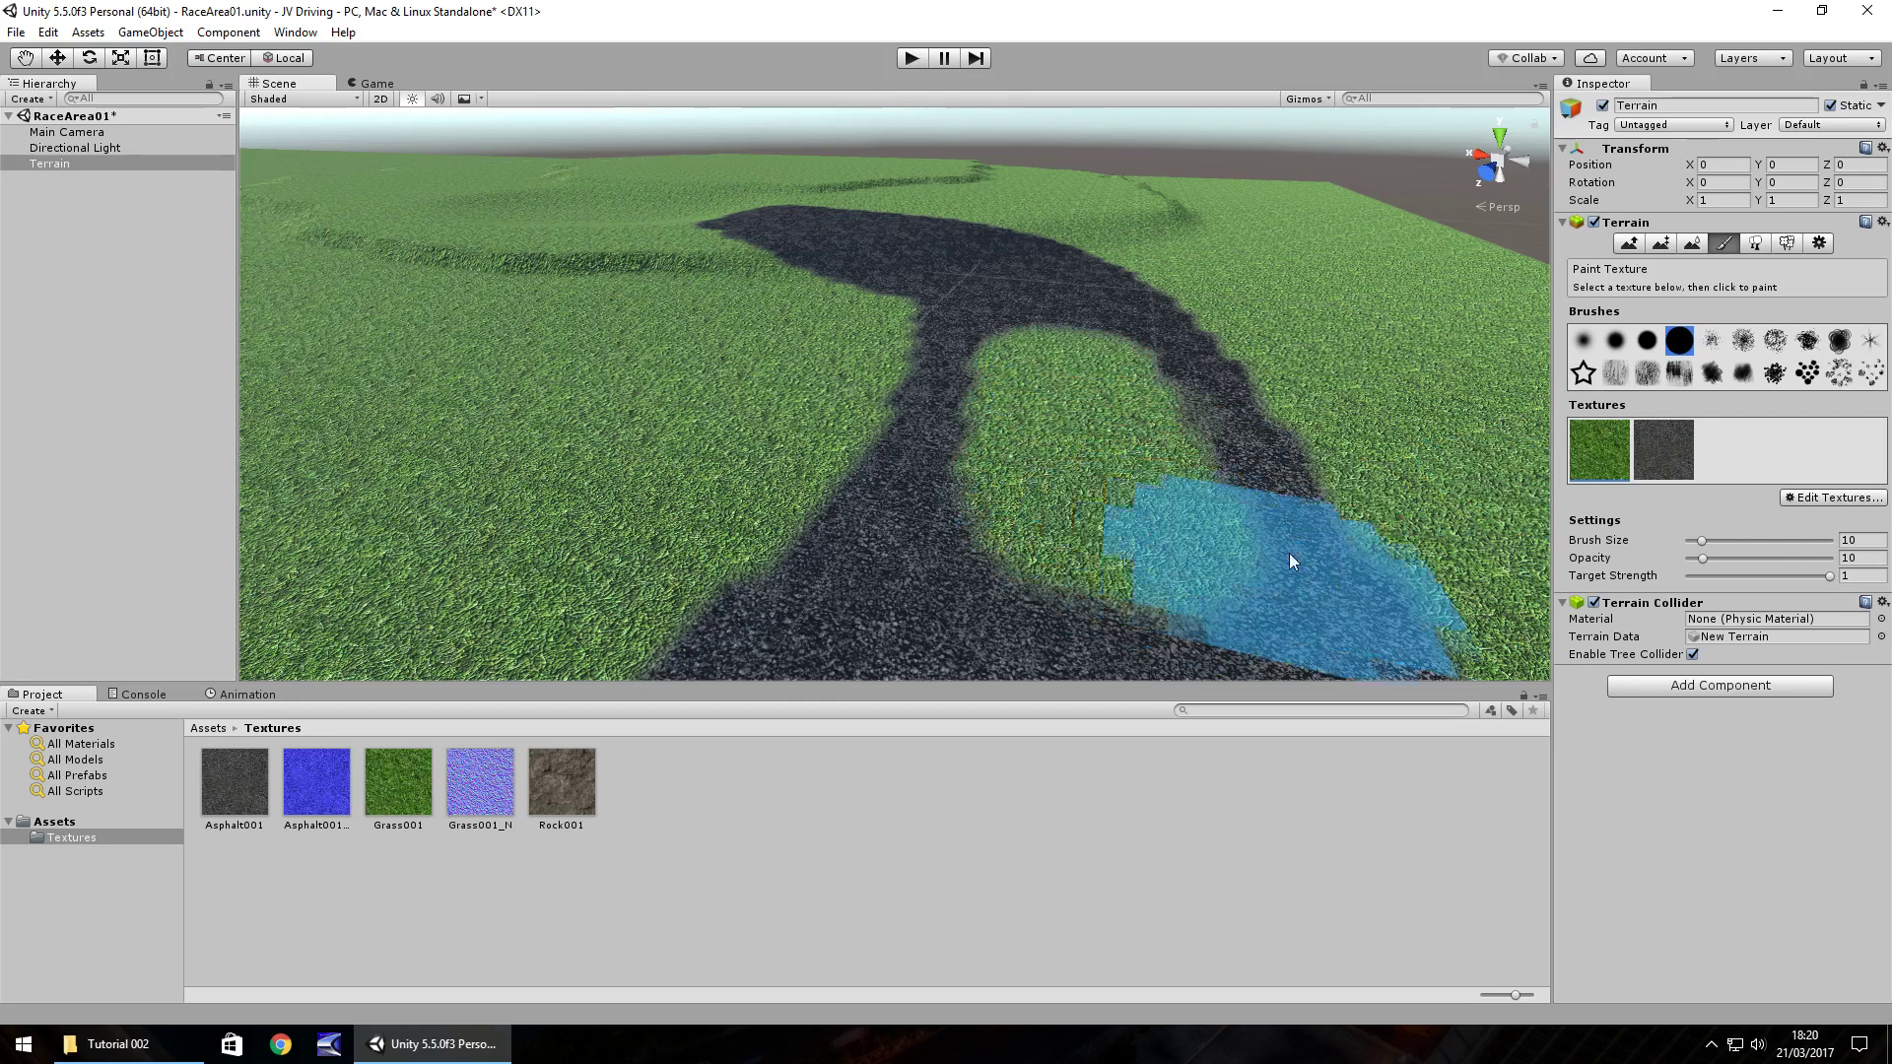
key("ctrl+z")
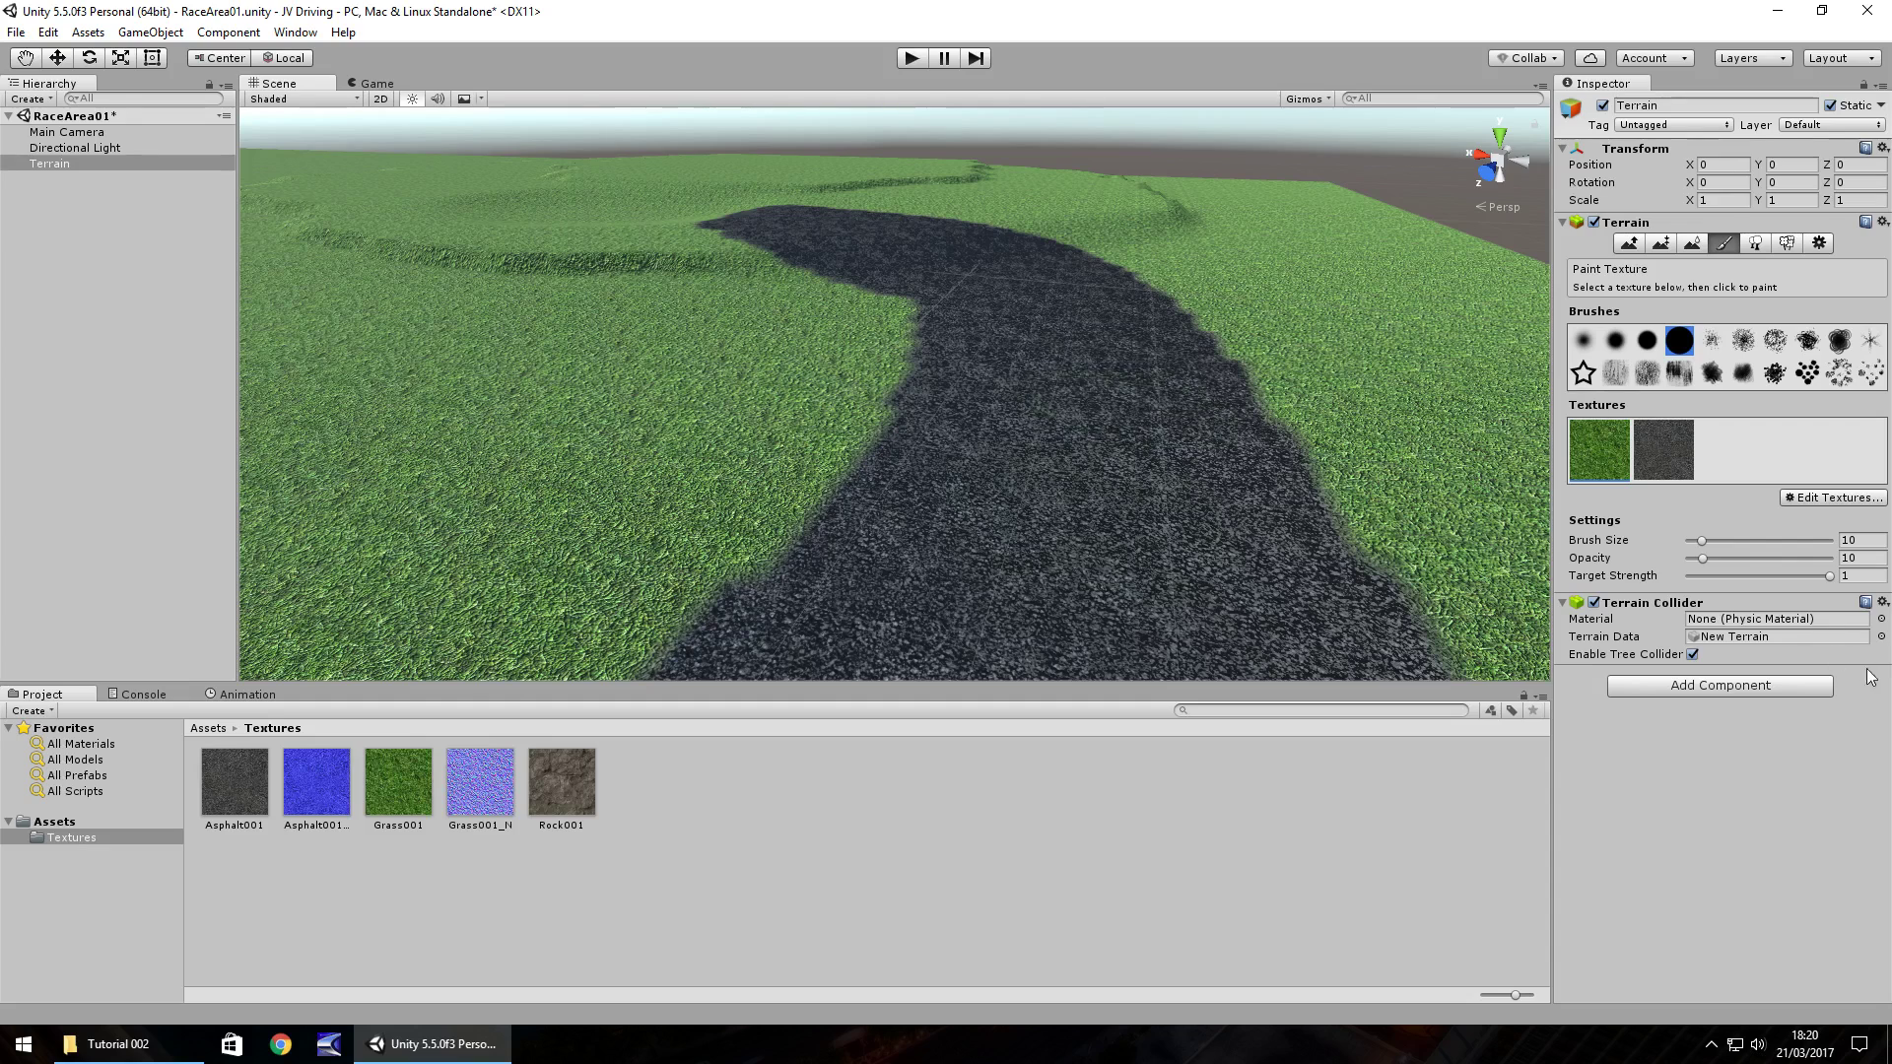
Step: Set the target strength to 0.315 and paint a partially blended grass strip along the road's left edge
left_click_drag(1823, 577, 1818, 577)
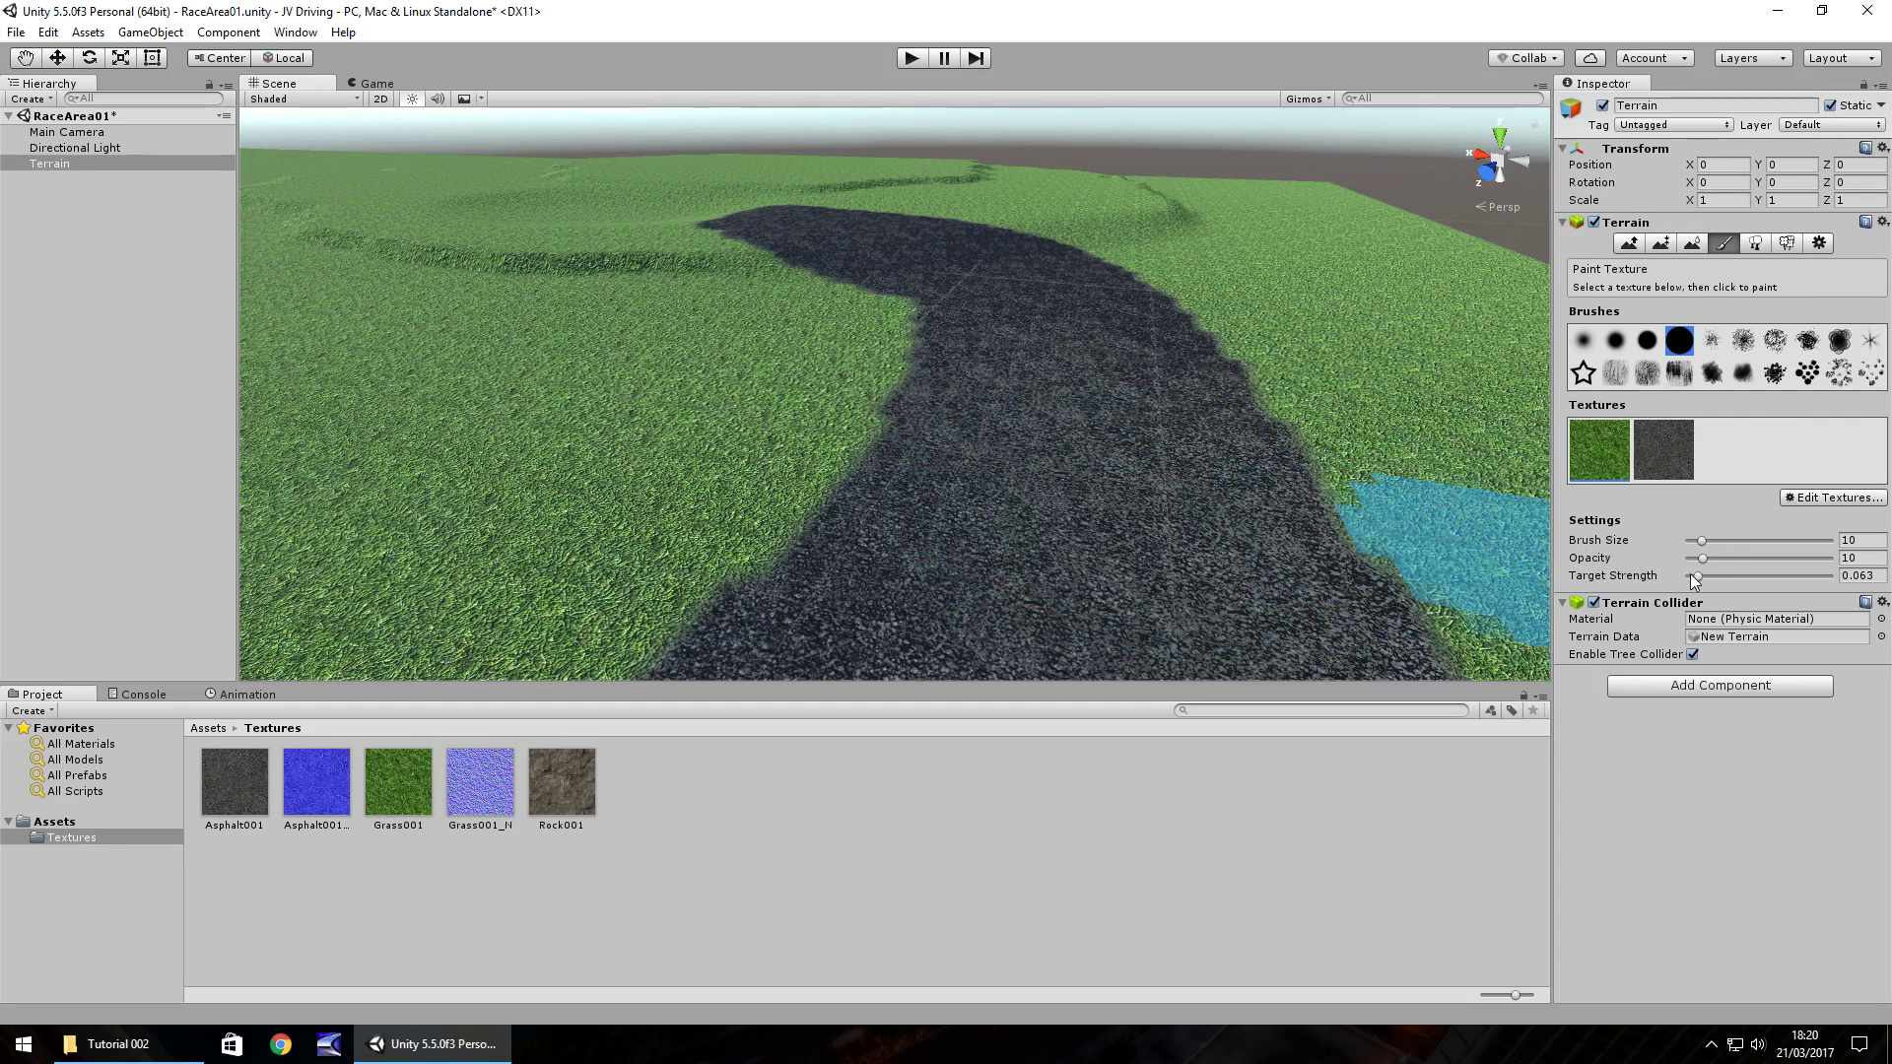
left_click_drag(1699, 576, 1734, 575)
mouse_move(654, 570)
left_mouse_down()
mouse_move(833, 405)
mouse_move(699, 559)
mouse_move(801, 524)
mouse_move(829, 417)
mouse_move(1113, 381)
mouse_move(1096, 589)
mouse_move(876, 467)
mouse_move(908, 469)
mouse_move(930, 386)
mouse_move(860, 533)
mouse_move(733, 620)
mouse_move(862, 508)
mouse_move(915, 364)
mouse_move(710, 624)
left_mouse_up()
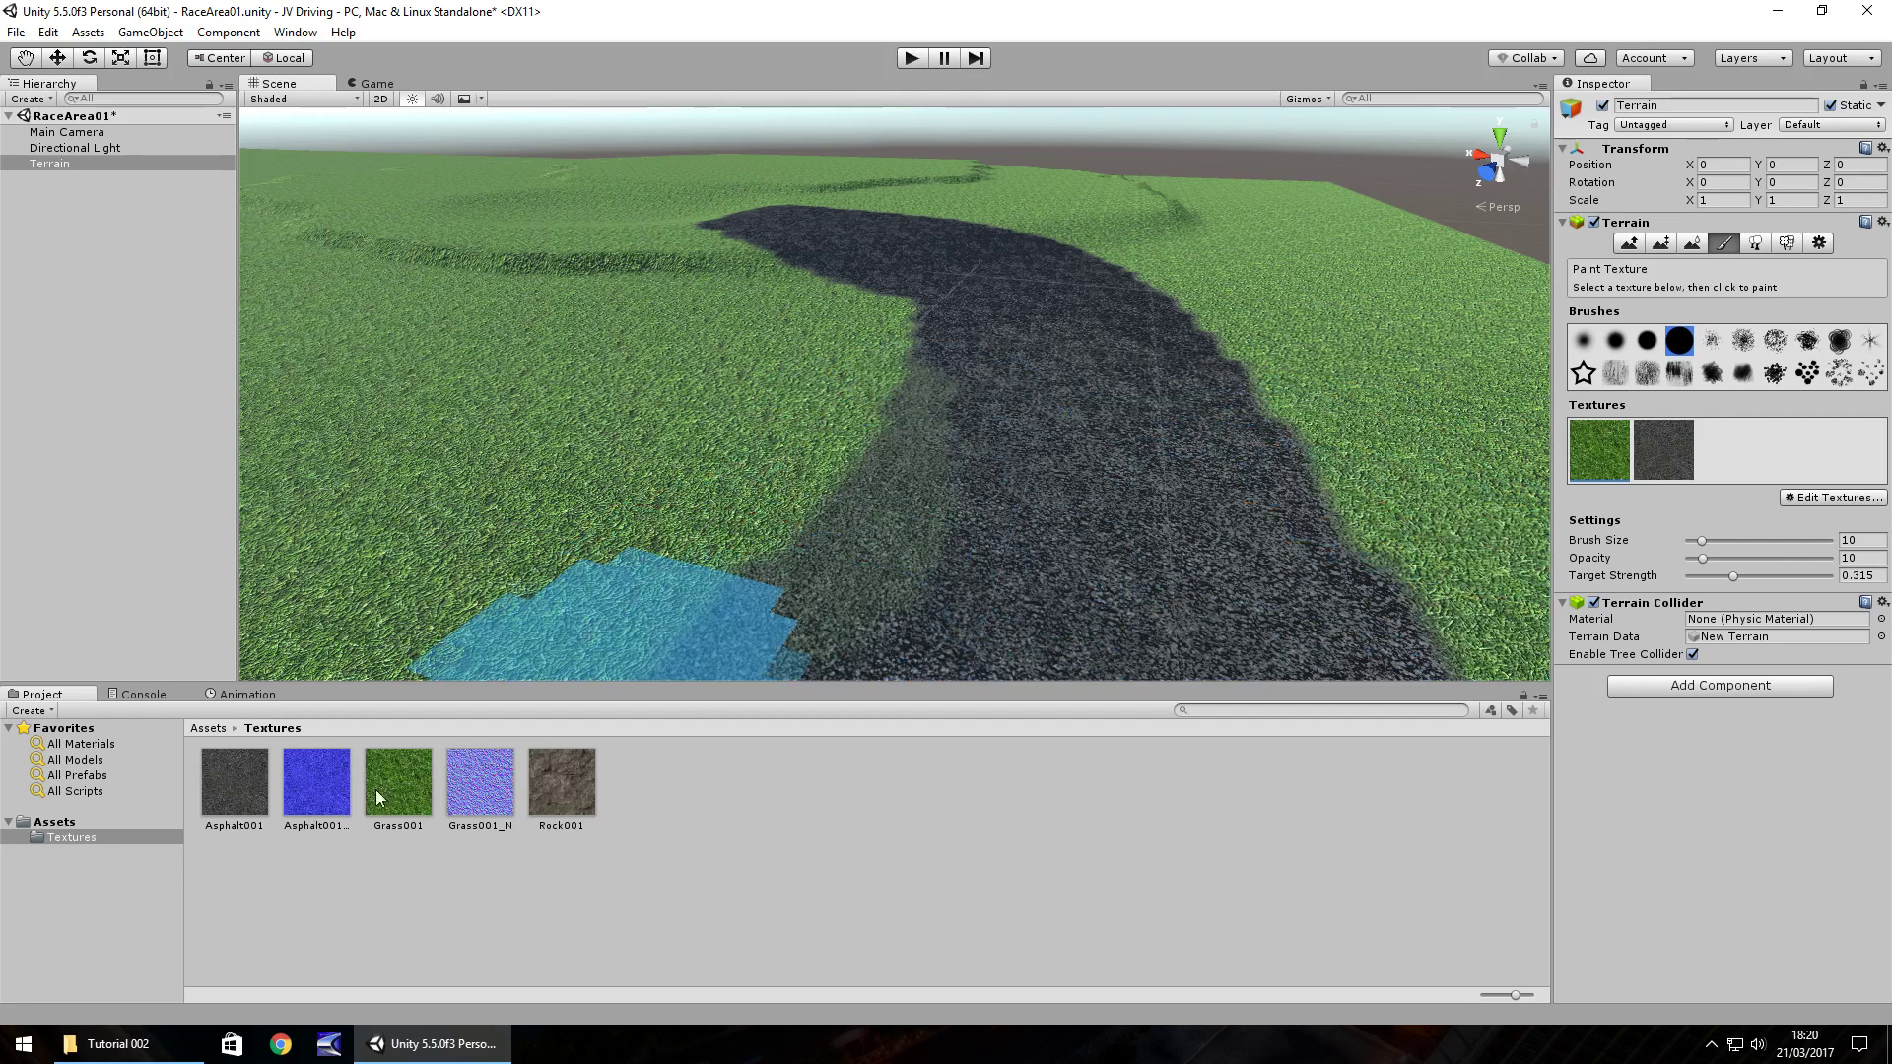
Step: Duplicate the Rock001 texture as Rock001_N, set the copy's texture type to Normal map and apply it
left_click(570, 788)
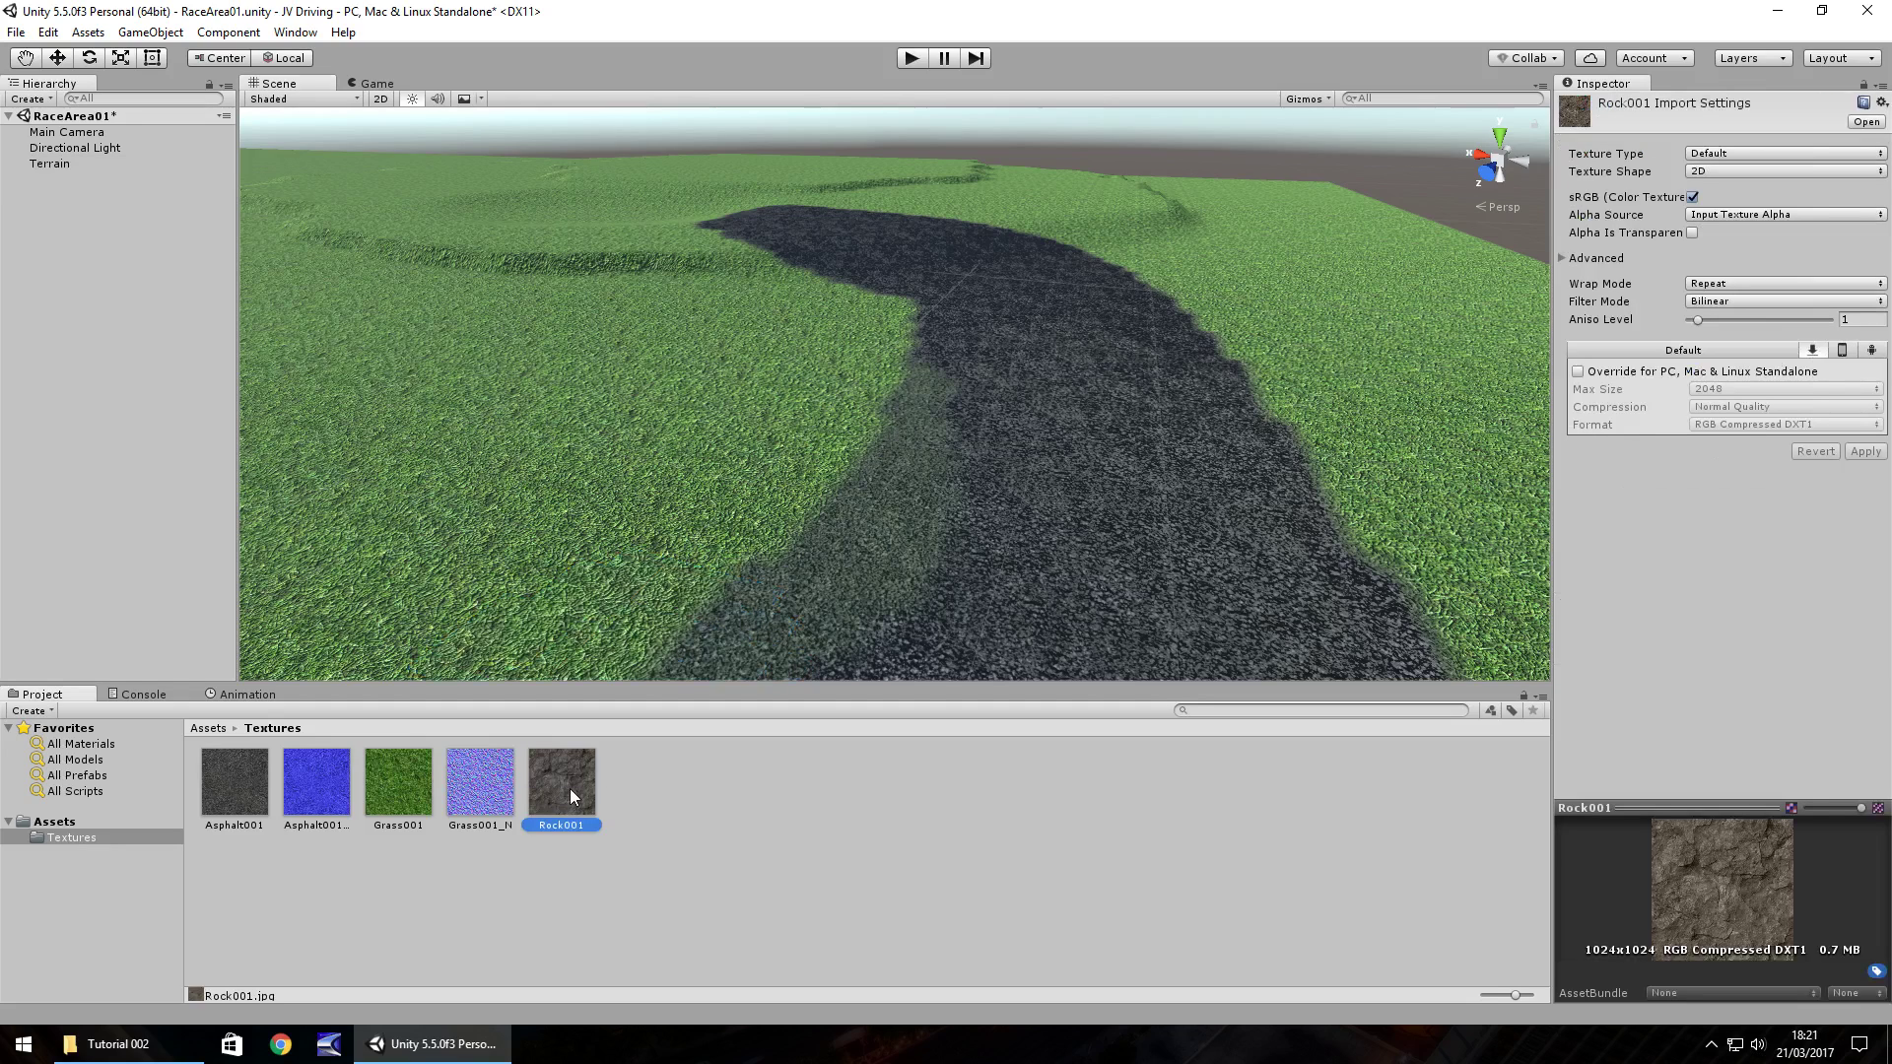
key("ctrl+d")
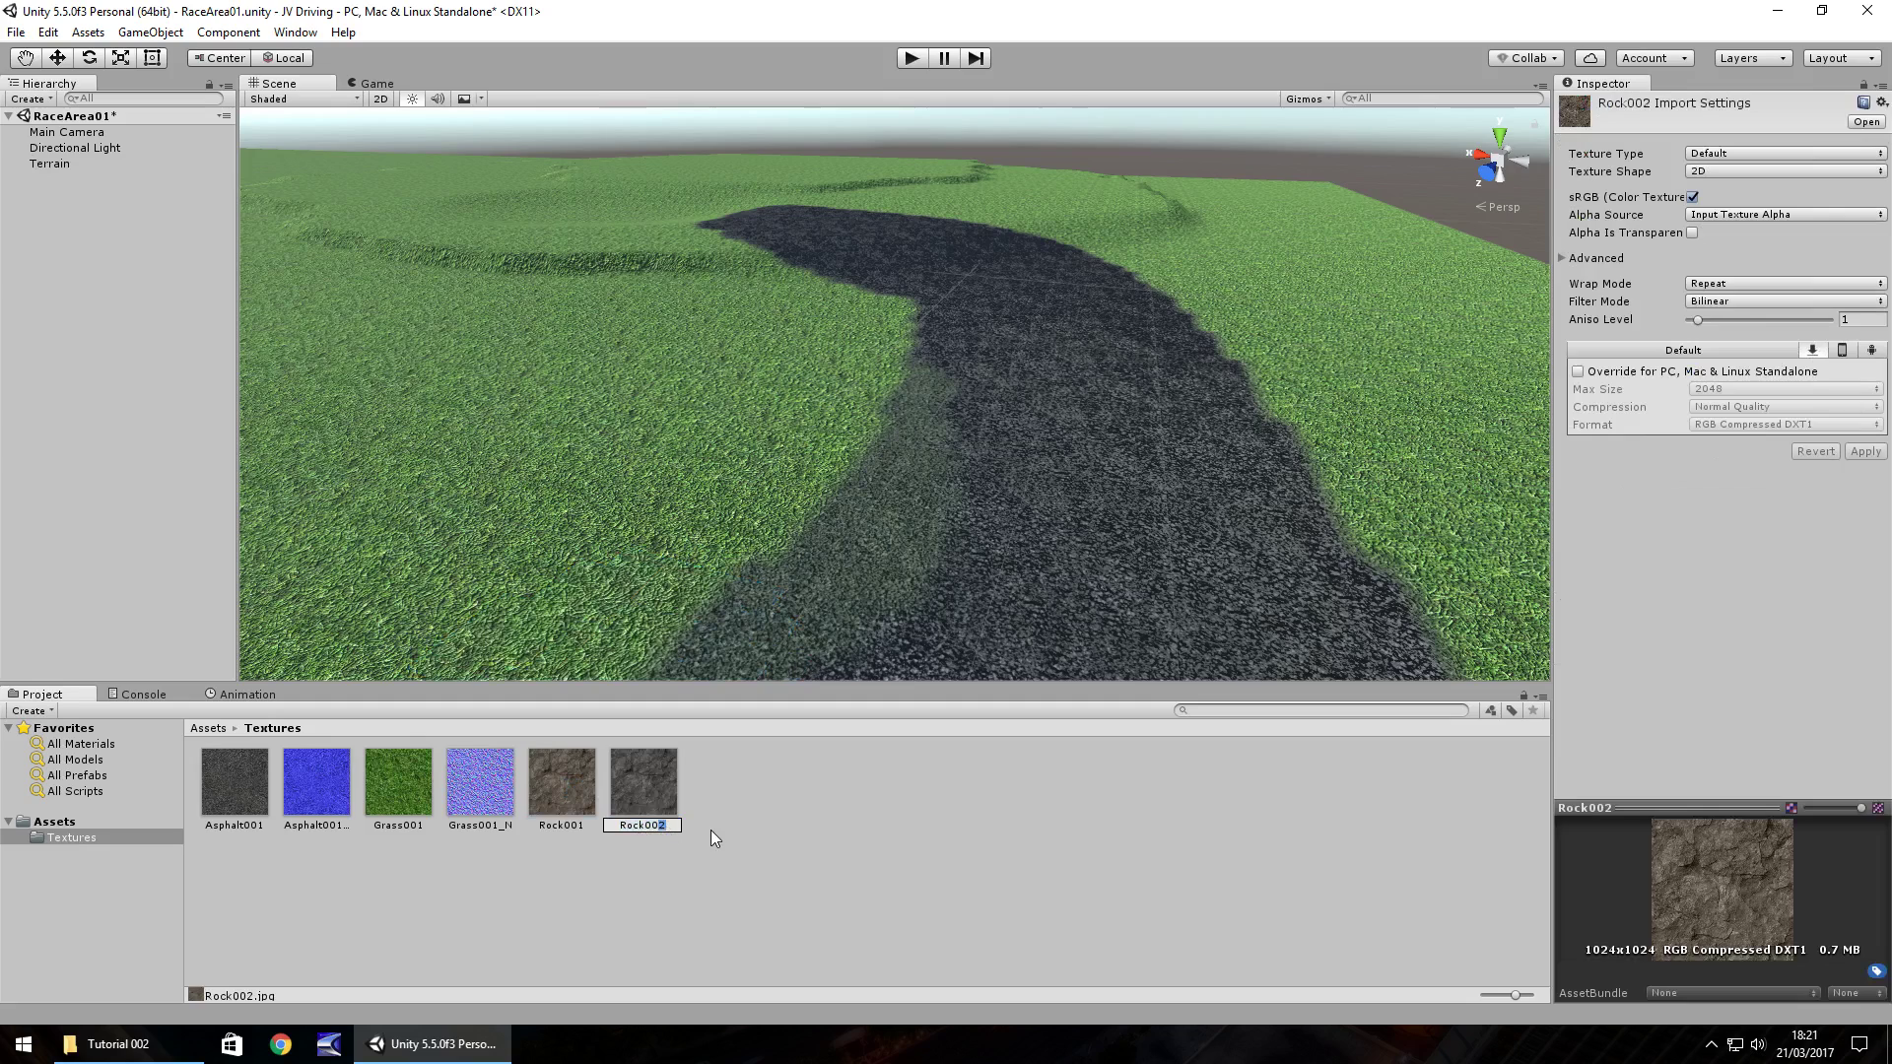
type("1_N")
key("Return")
left_click(1753, 155)
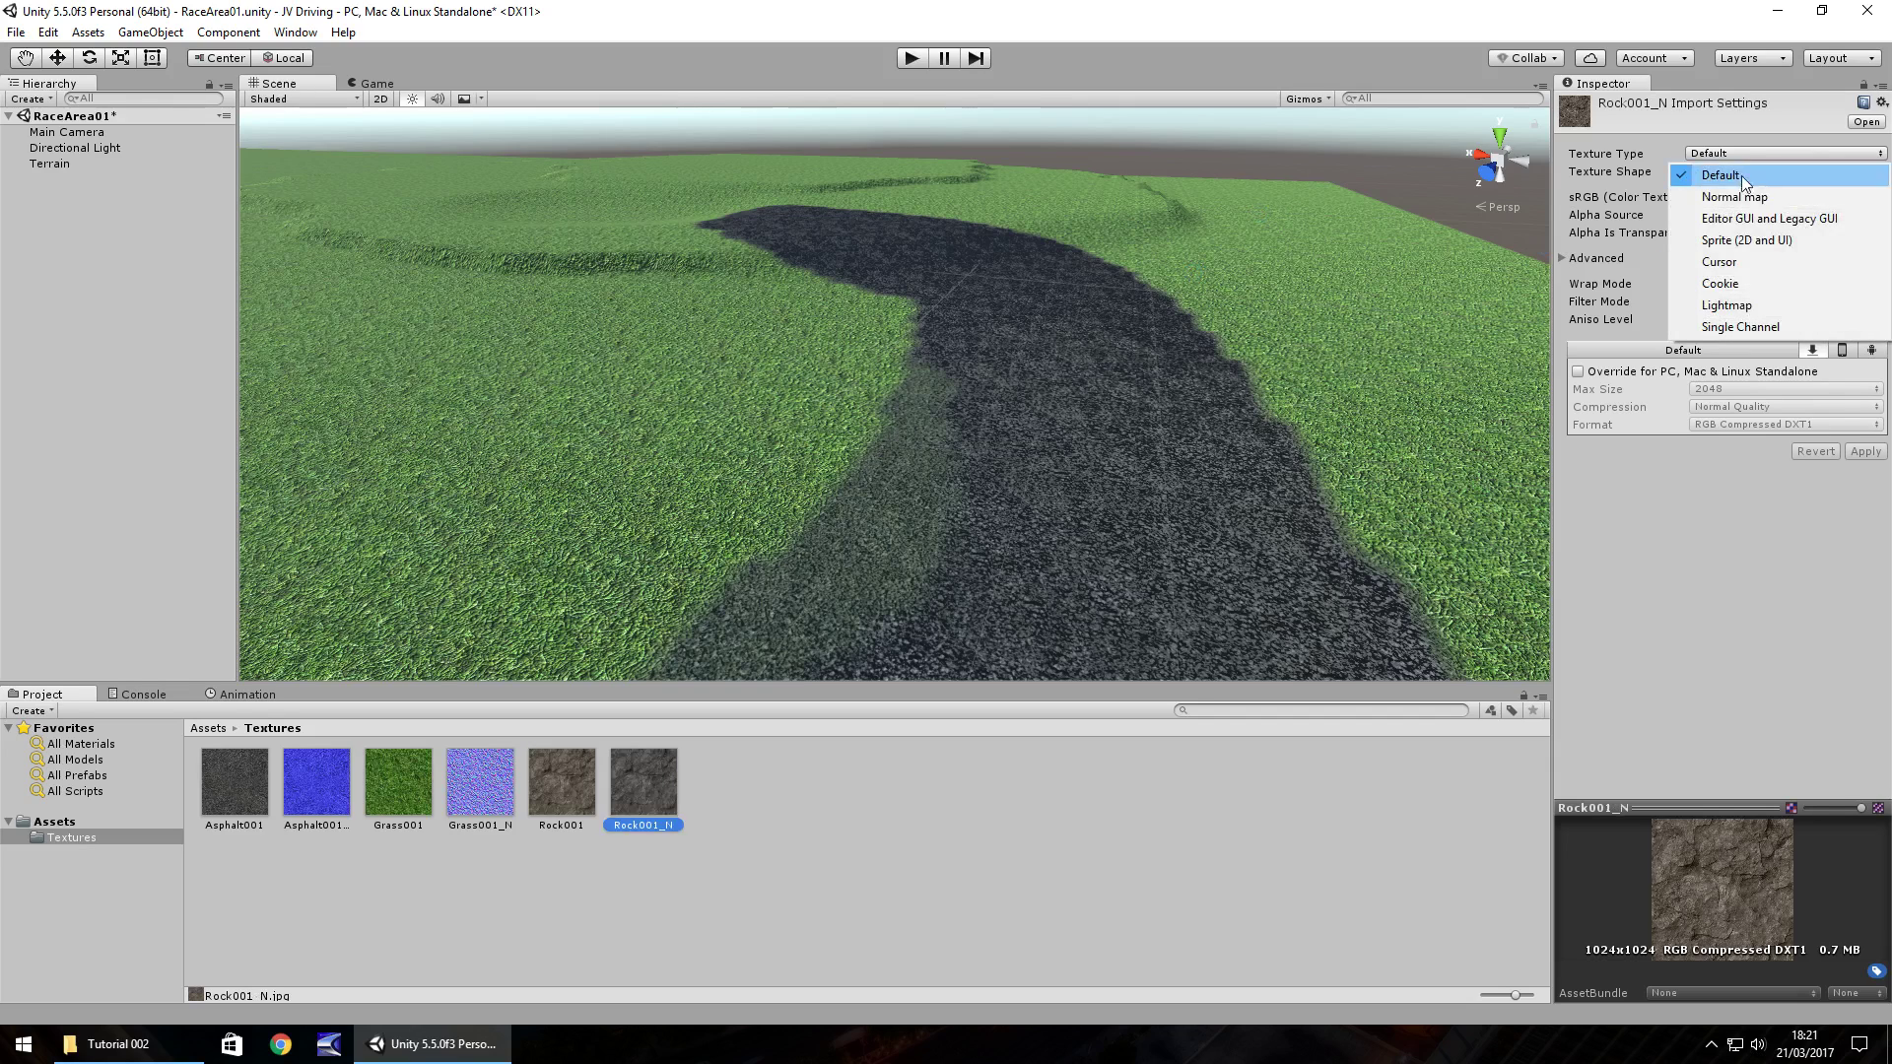
left_click(1734, 196)
left_click(1866, 415)
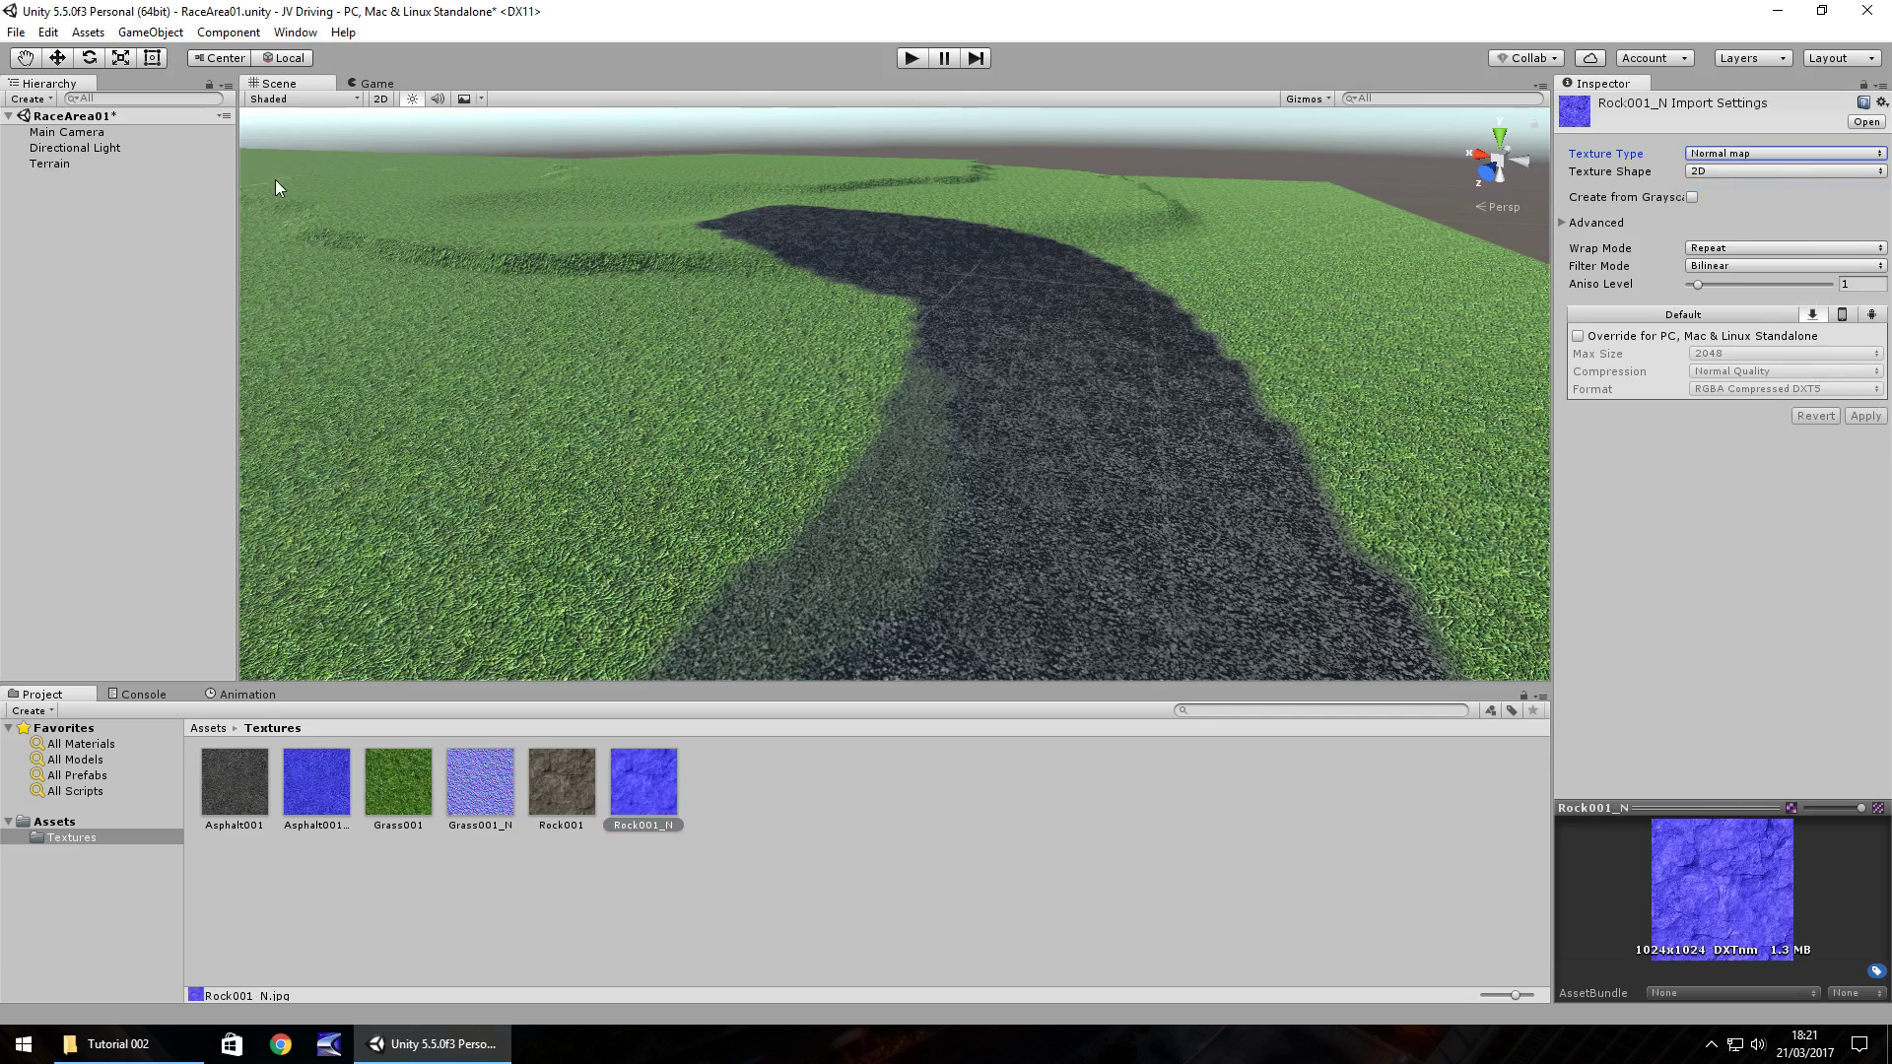
Step: Add a terrain texture using Rock001 as the albedo and Rock001_N as the normal map
left_click(590, 331)
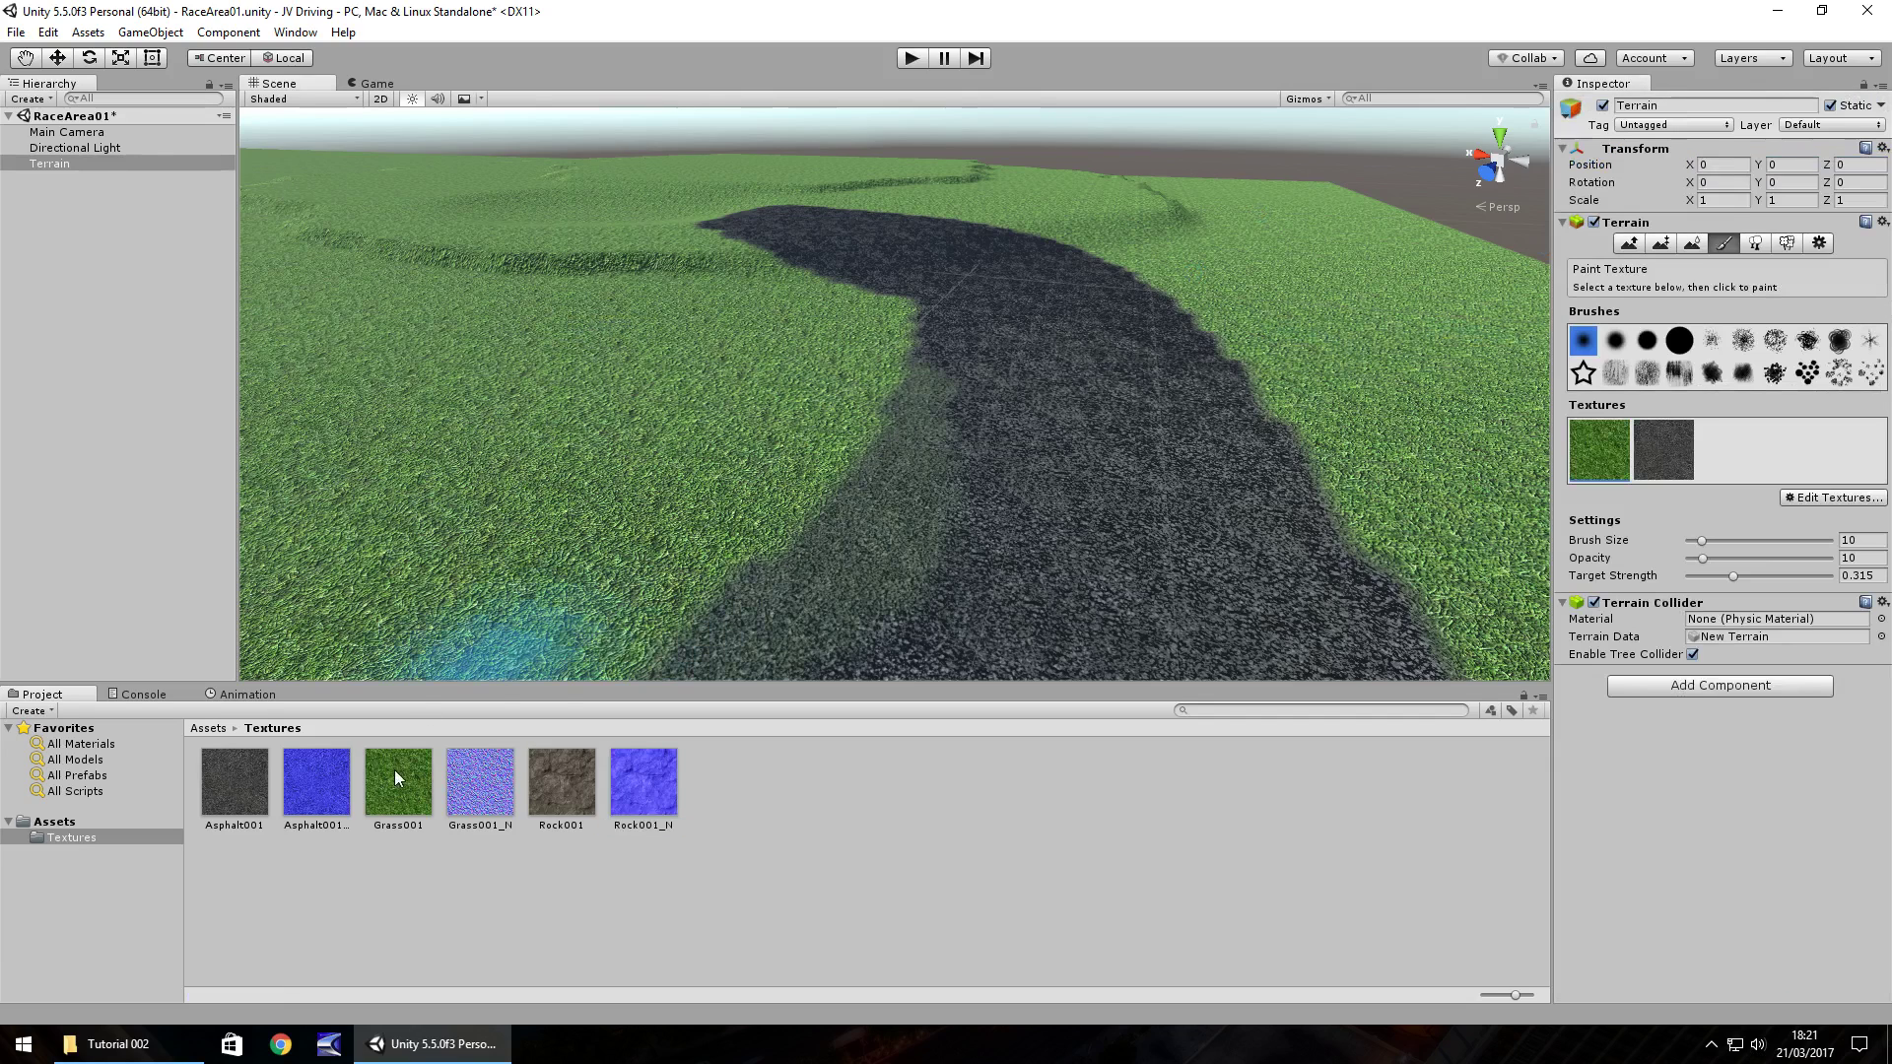
left_click(1835, 498)
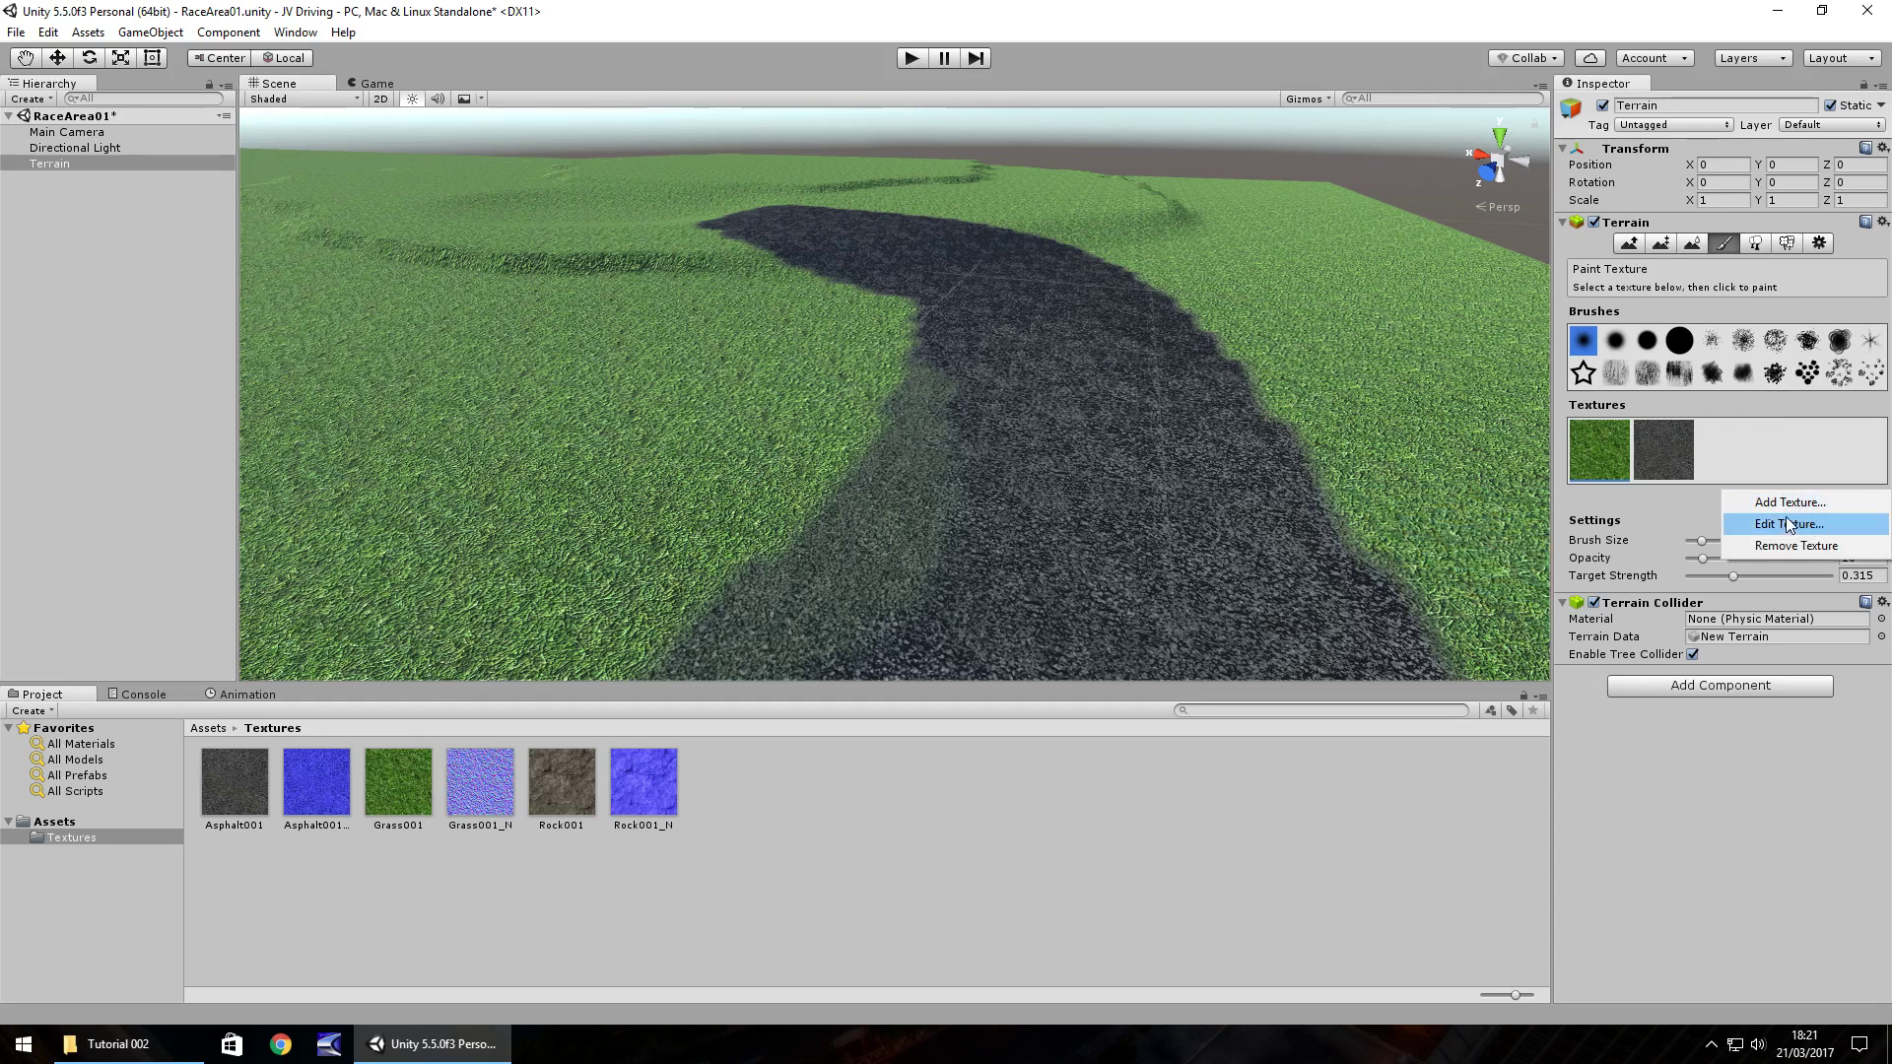
left_click(1770, 504)
left_click_drag(561, 782, 294, 168)
left_click_drag(643, 781, 392, 149)
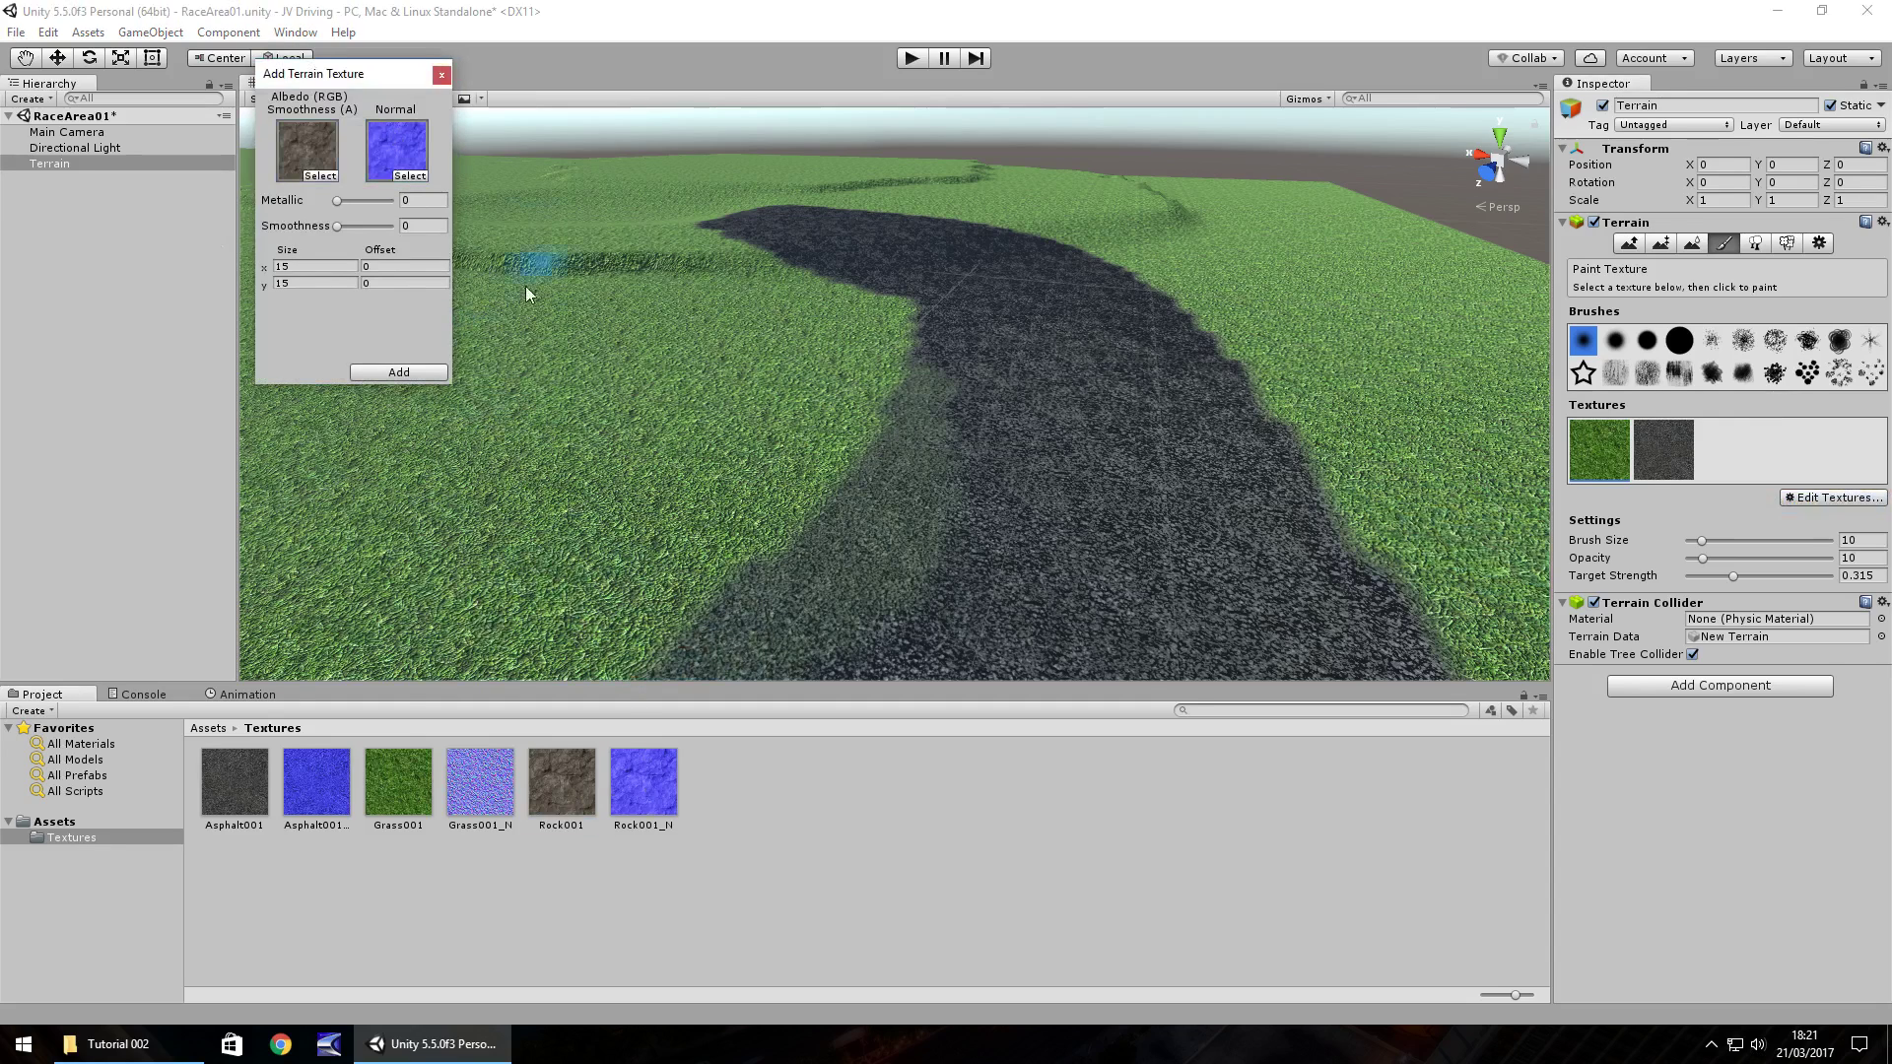
left_click(399, 372)
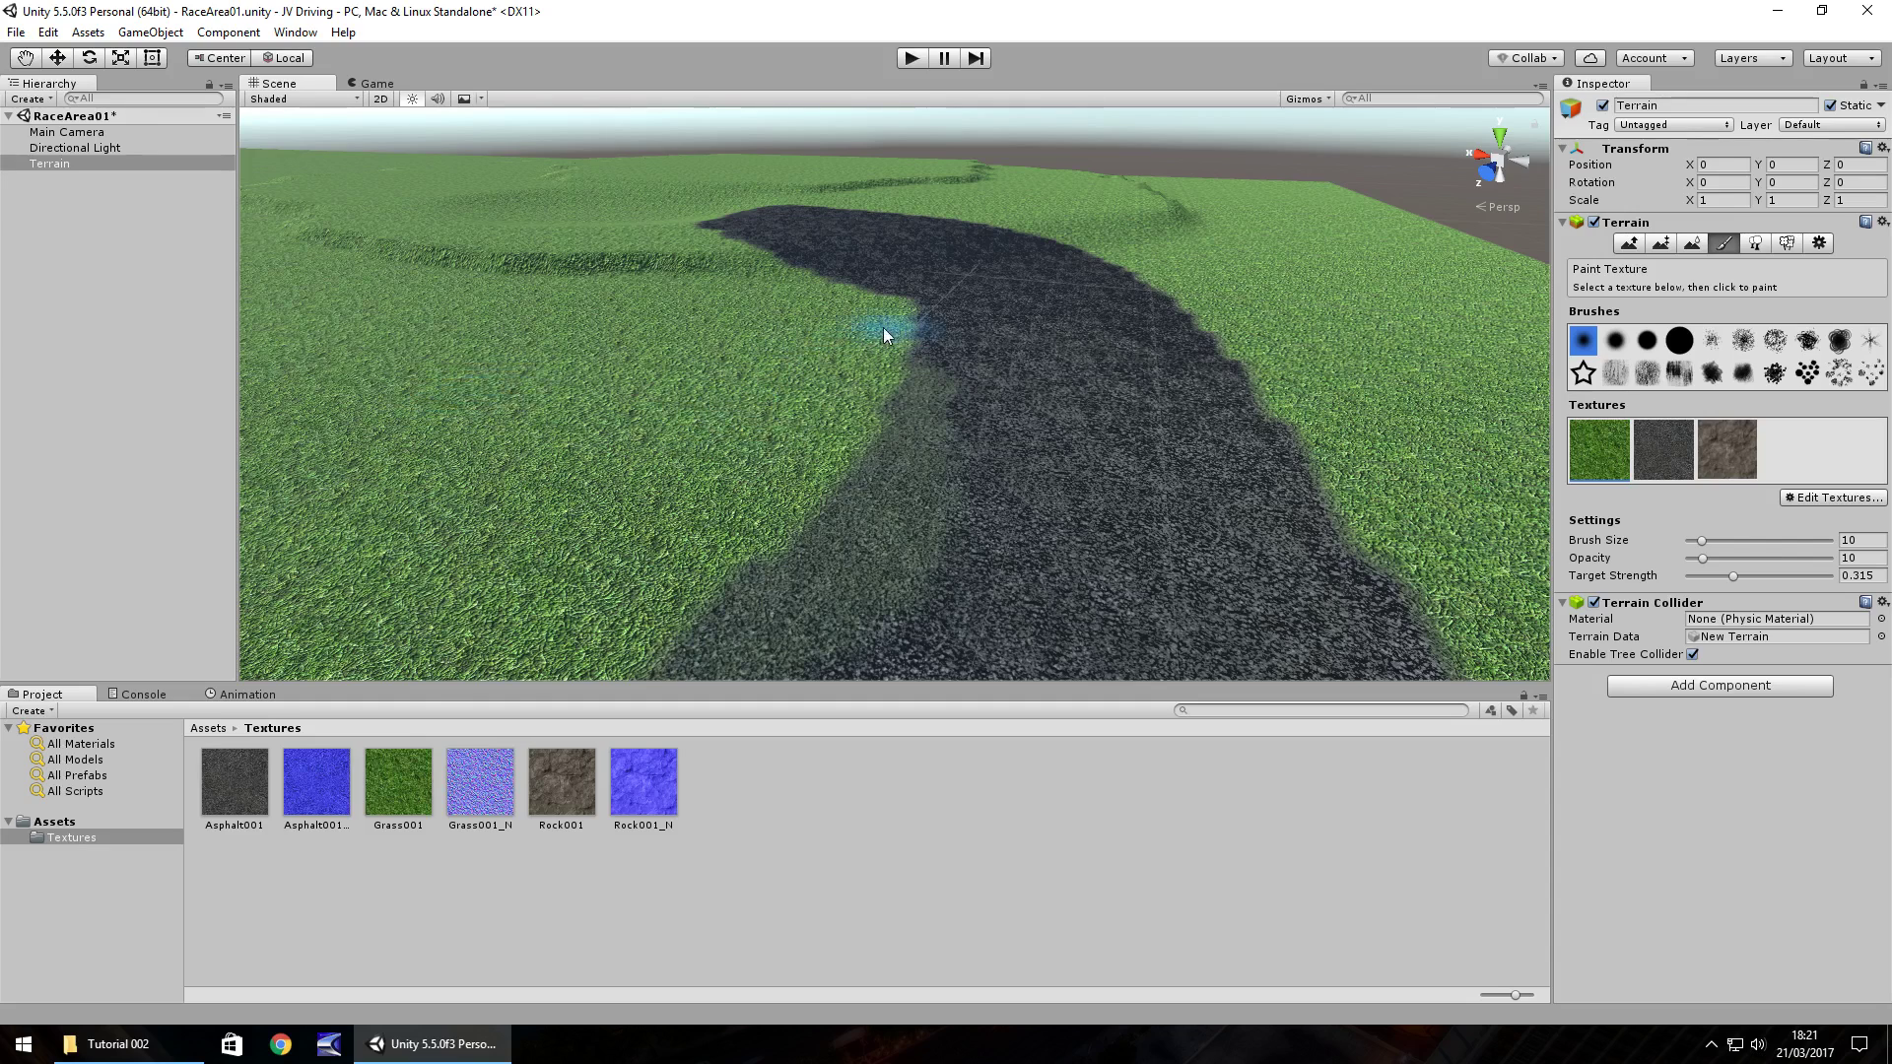
Step: Using the large solid round brush at size 5, opacity 100 and target strength 1, paint rock borders along both edges of the road
left_click(1679, 340)
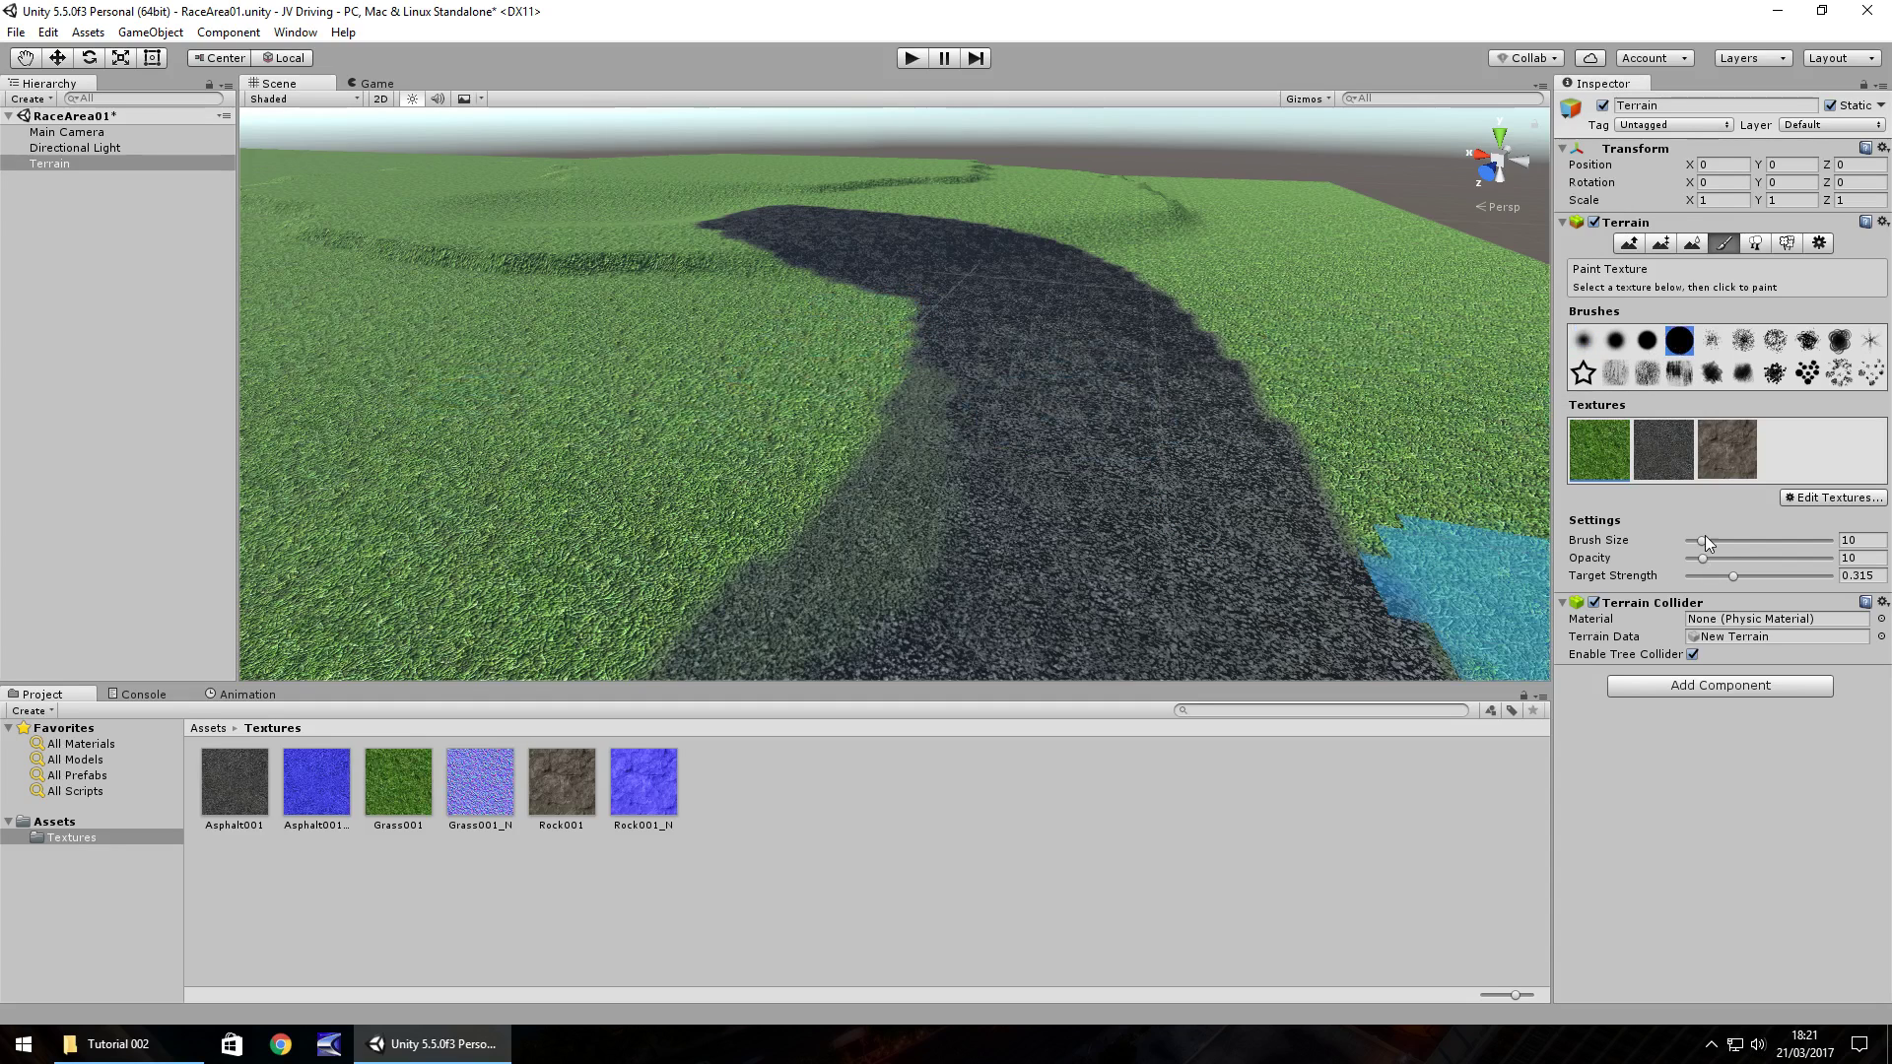
mouse_move(1699, 542)
left_mouse_down()
mouse_move(1763, 576)
mouse_move(1829, 559)
left_mouse_up()
left_click(898, 323)
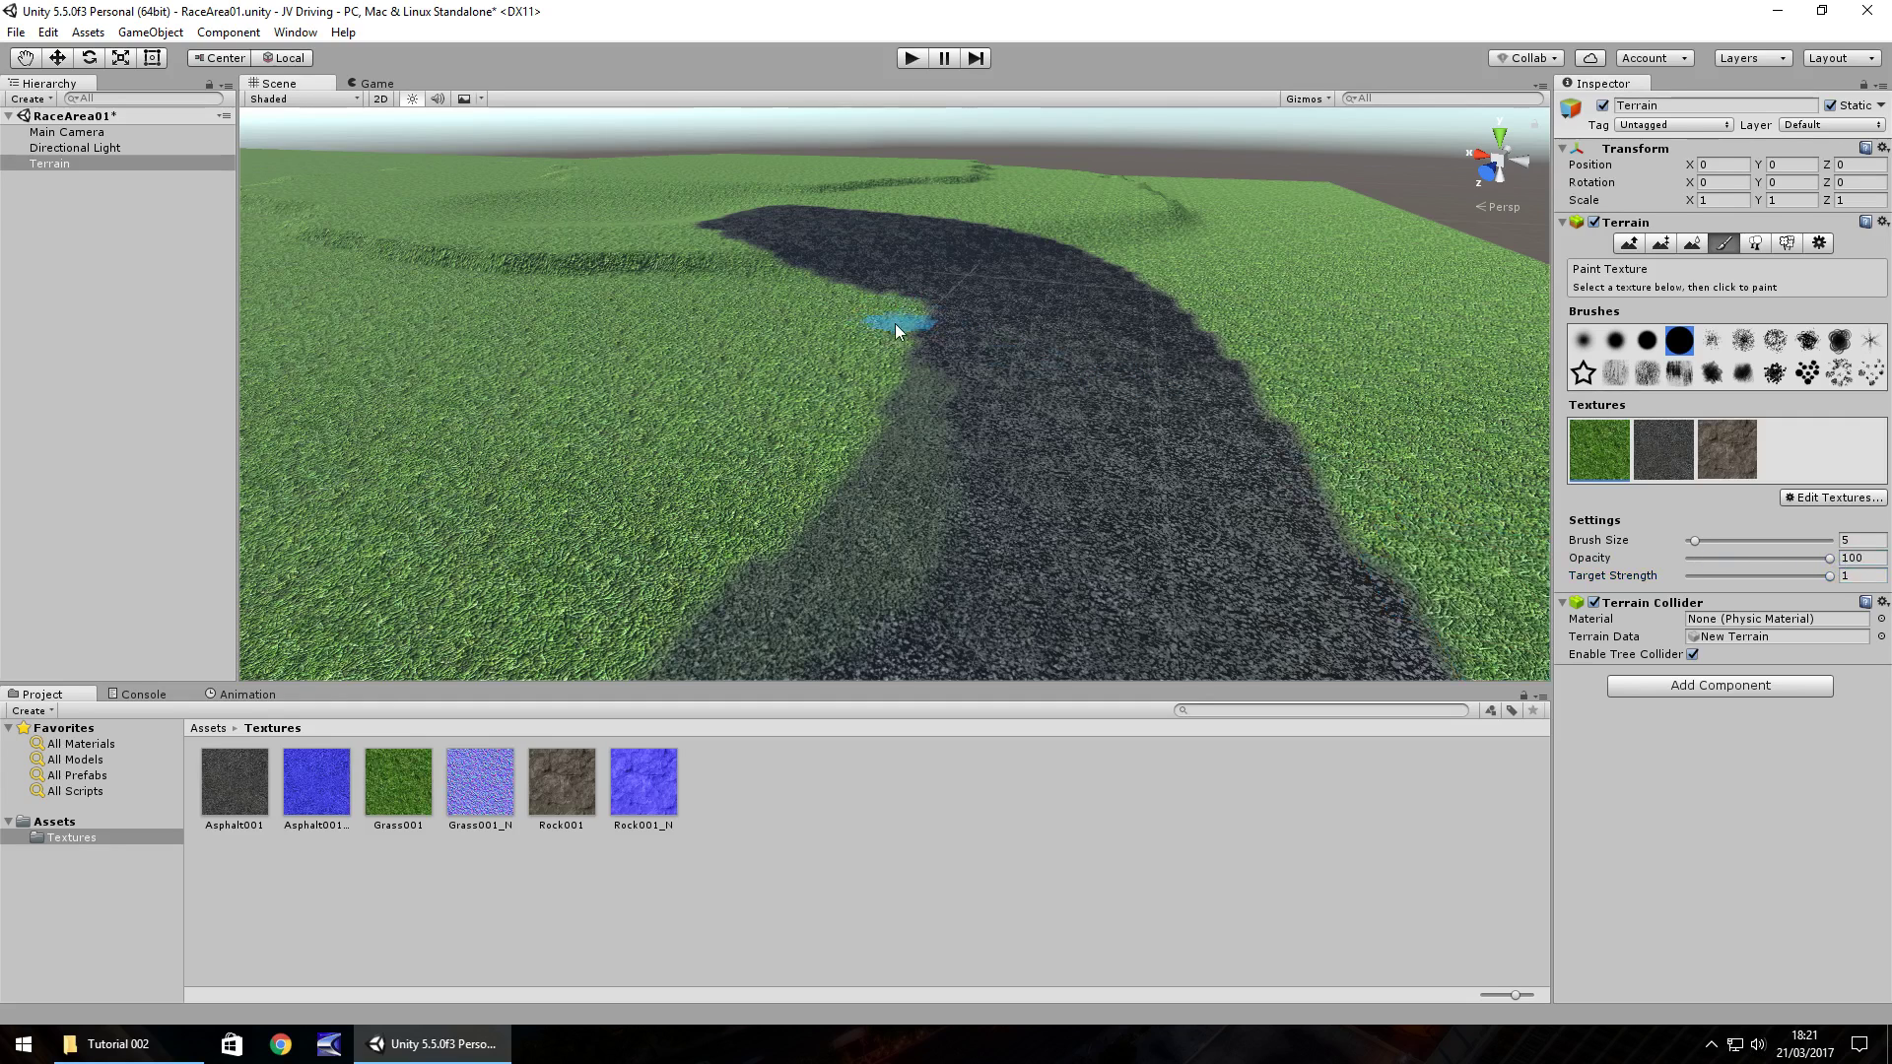
left_click(1730, 457)
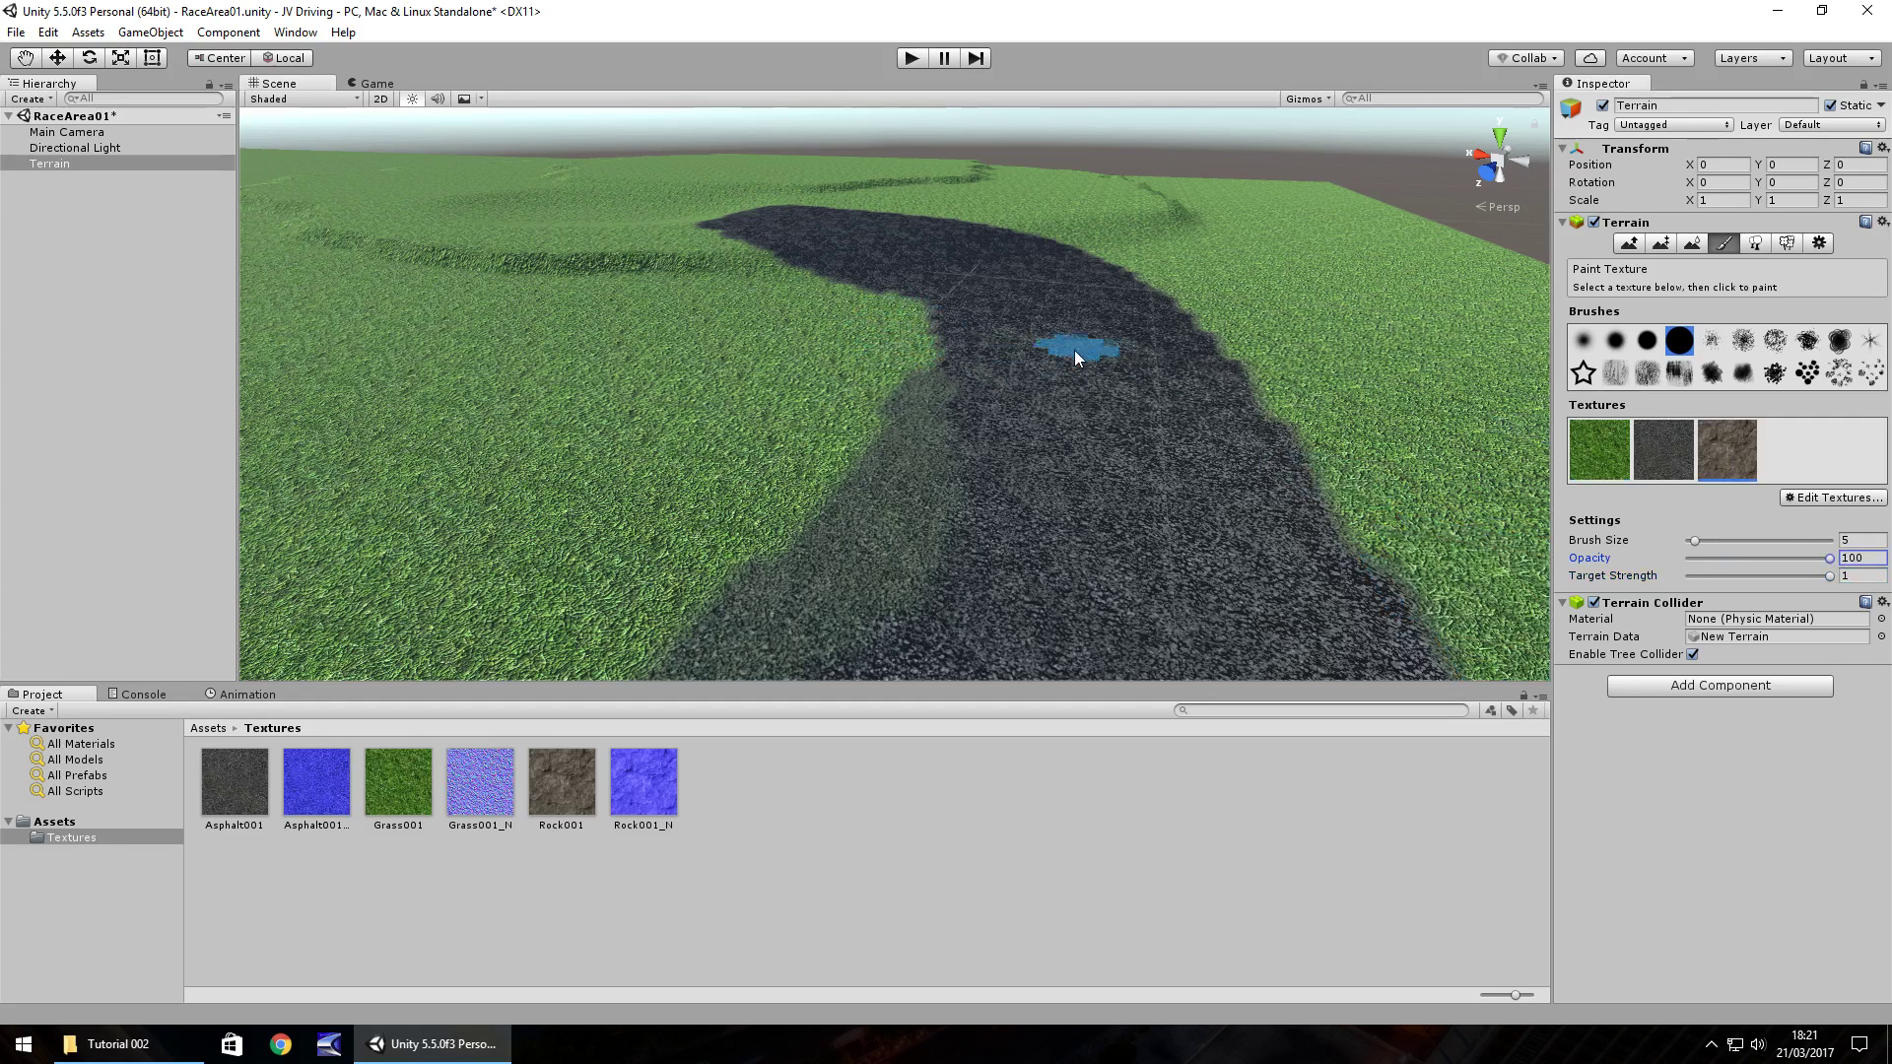
left_click_drag(898, 310, 905, 313)
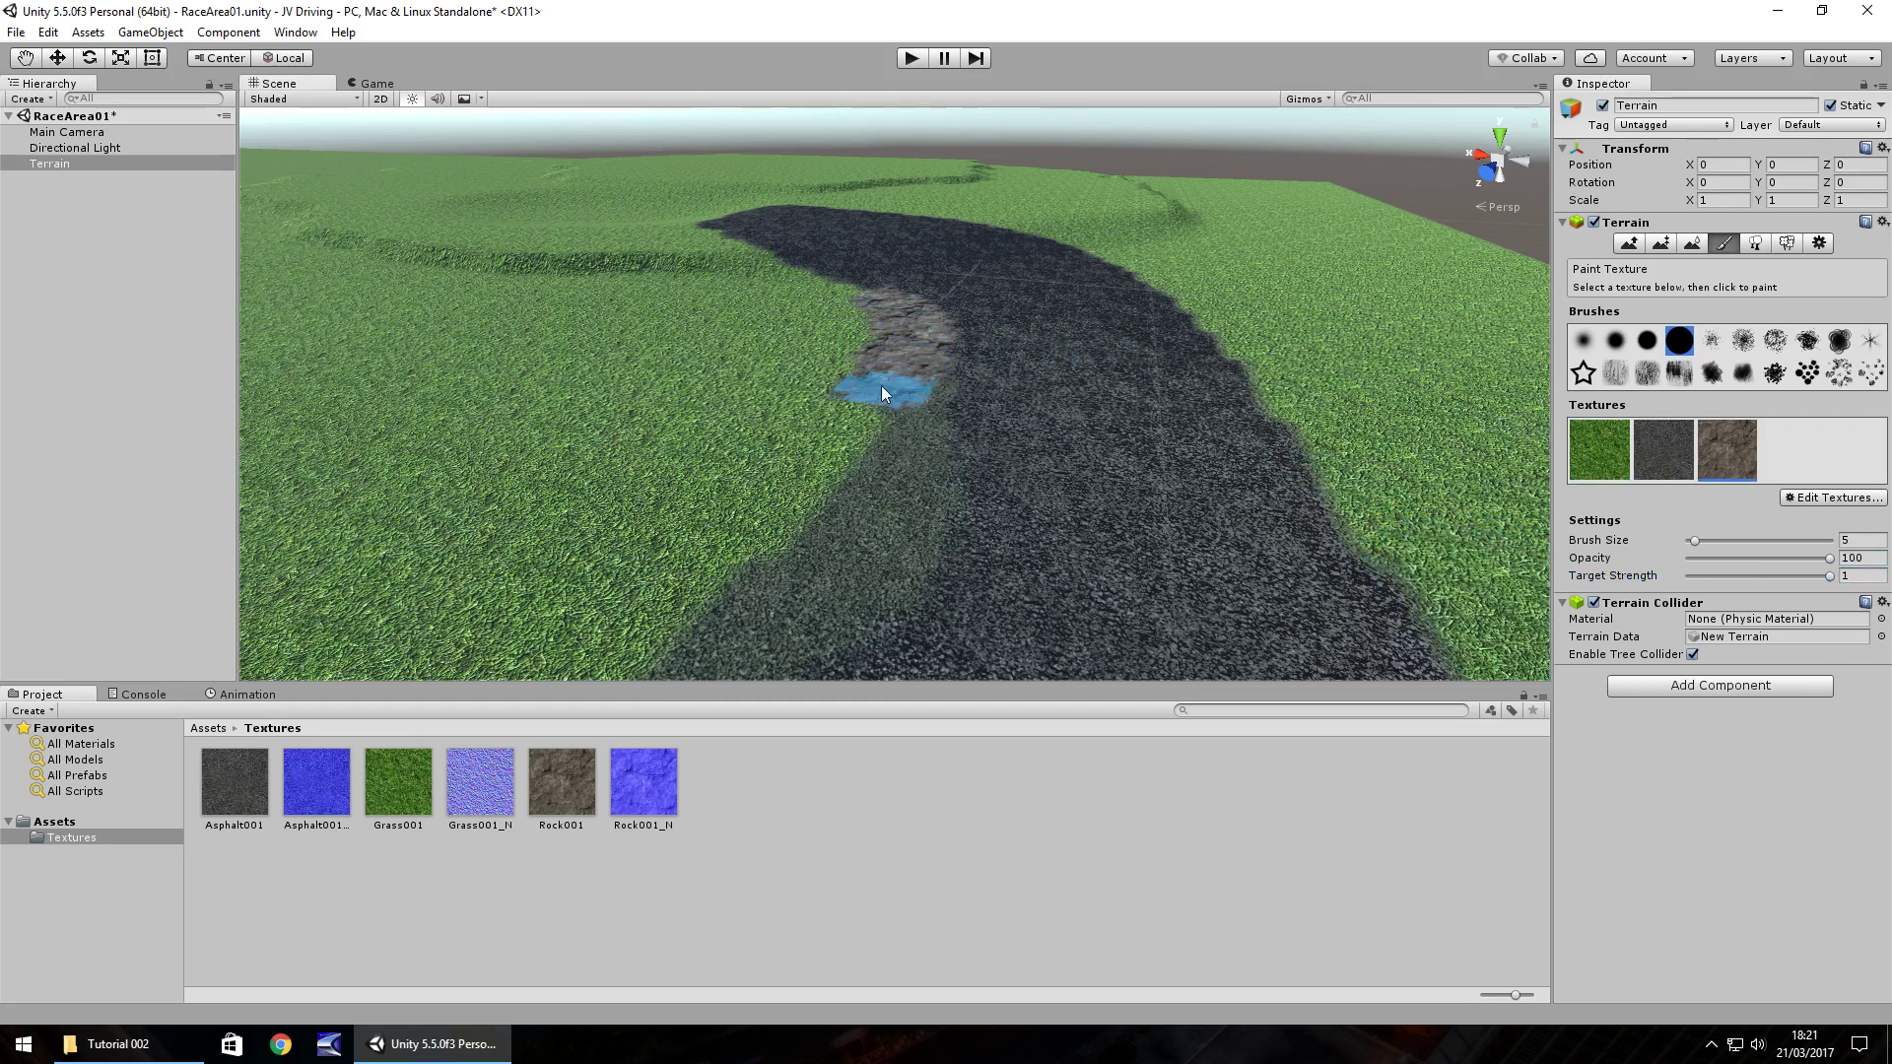
mouse_move(796, 476)
left_mouse_down()
mouse_move(625, 611)
mouse_move(783, 603)
left_mouse_up()
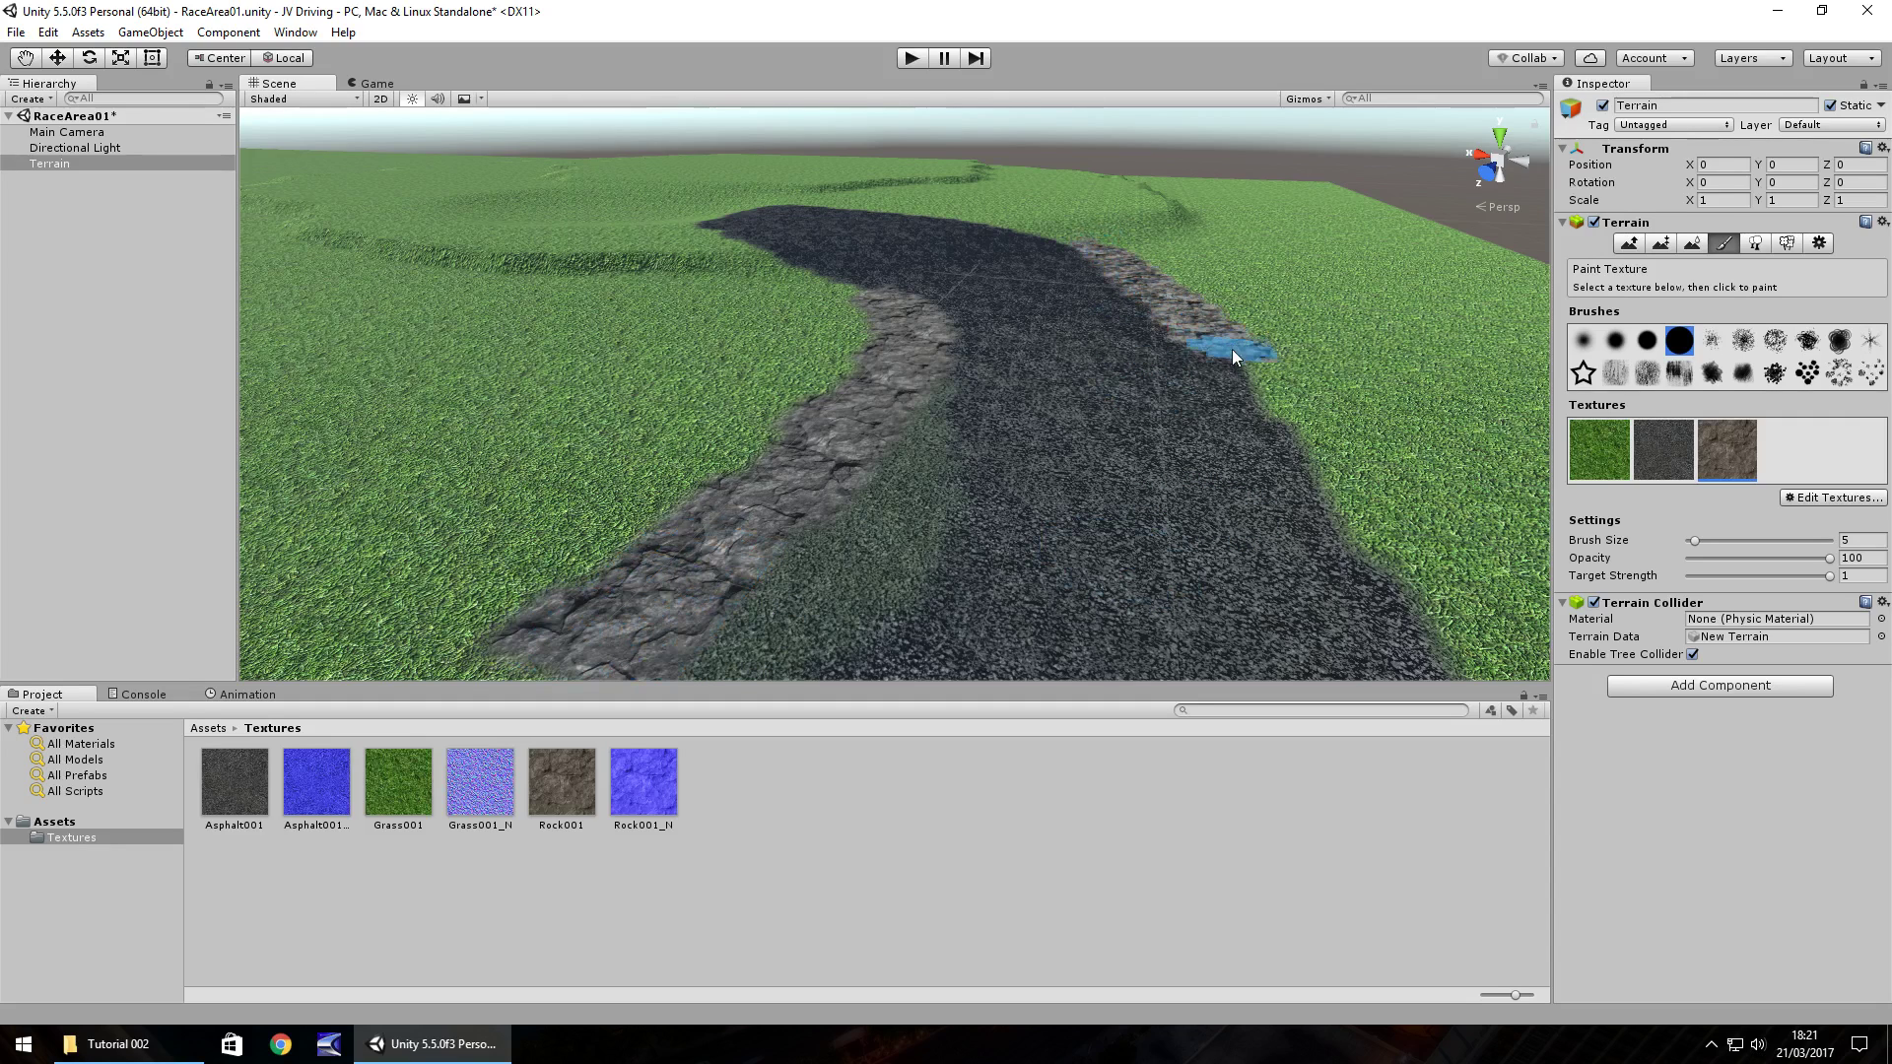
left_click_drag(1267, 386, 1450, 599)
Step: Extend the rock borders along both sides of the road's far section, joining them to the existing borders
mouse_move(1149, 335)
right_mouse_down()
mouse_move(920, 421)
mouse_move(938, 365)
mouse_move(1209, 310)
mouse_move(1478, 351)
mouse_move(1488, 433)
mouse_move(1281, 370)
mouse_move(1389, 454)
mouse_move(1131, 483)
mouse_move(1229, 441)
mouse_move(1299, 505)
right_mouse_up()
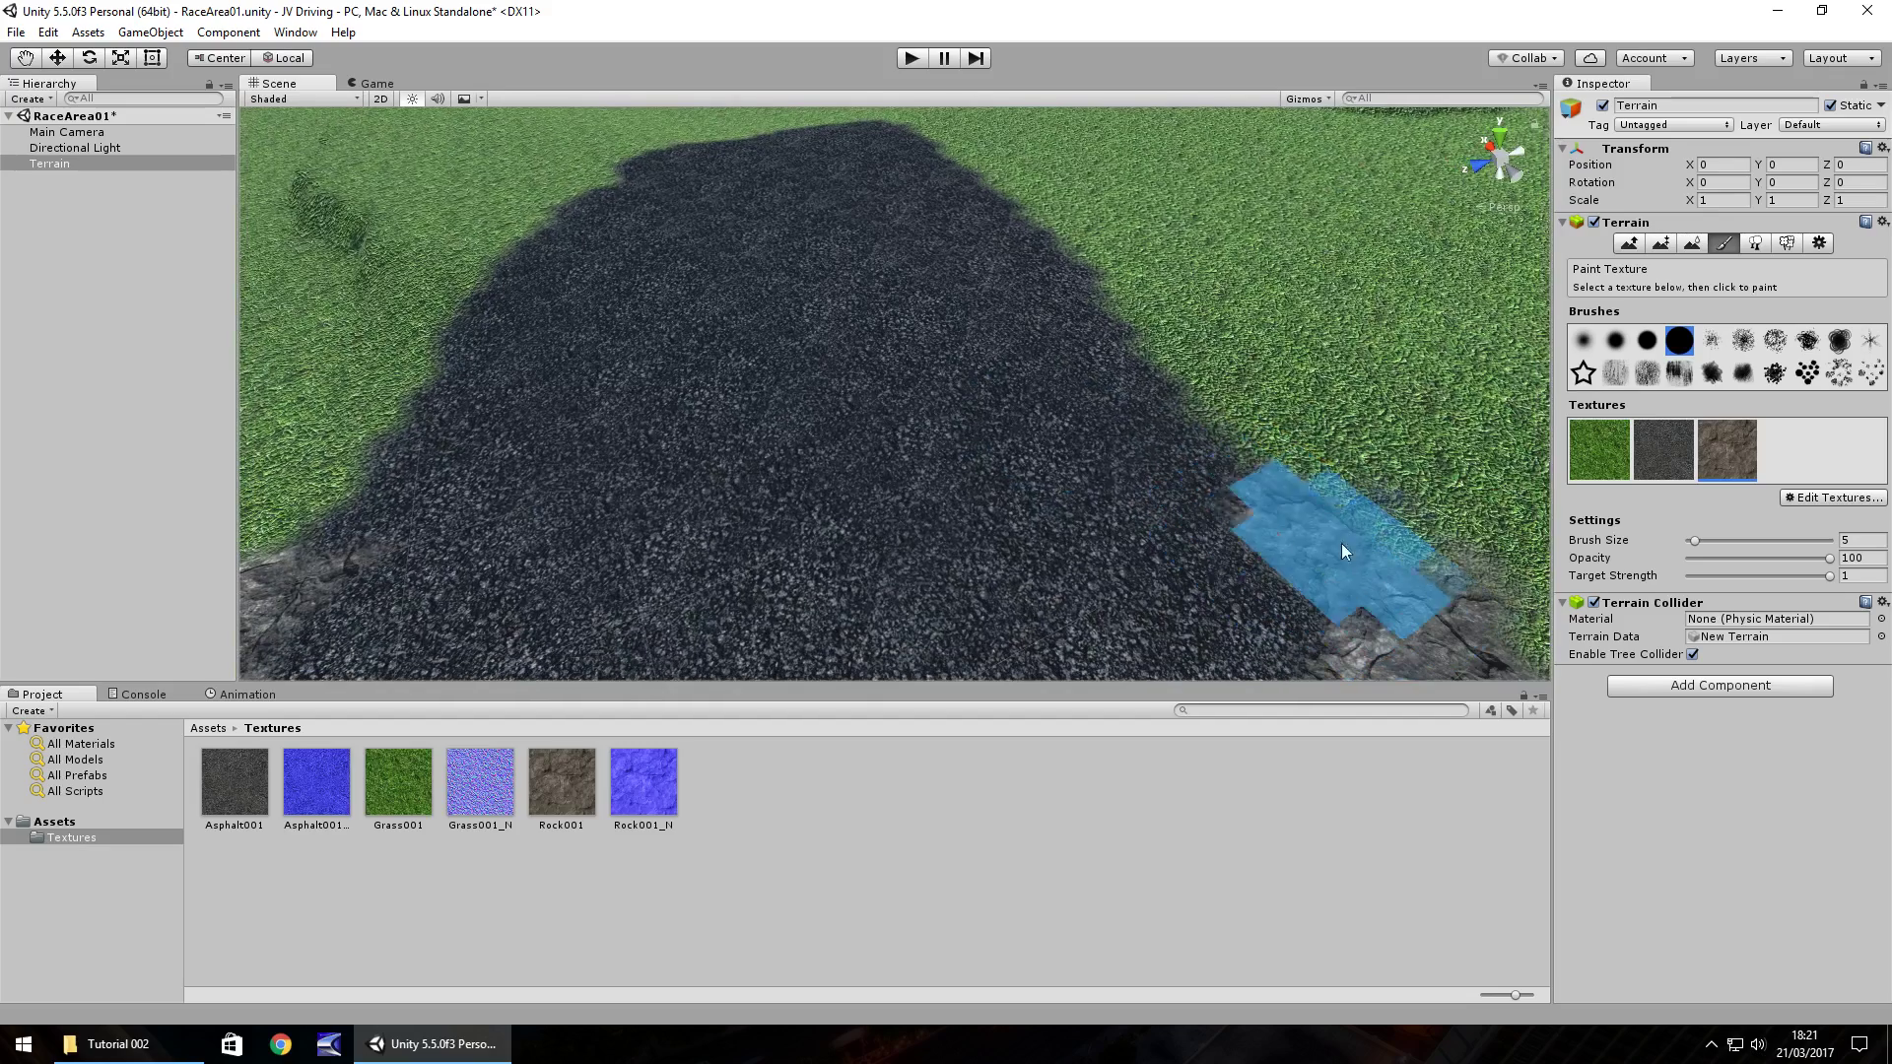
mouse_move(1205, 404)
left_mouse_down()
mouse_move(1432, 536)
mouse_move(1163, 364)
left_mouse_up()
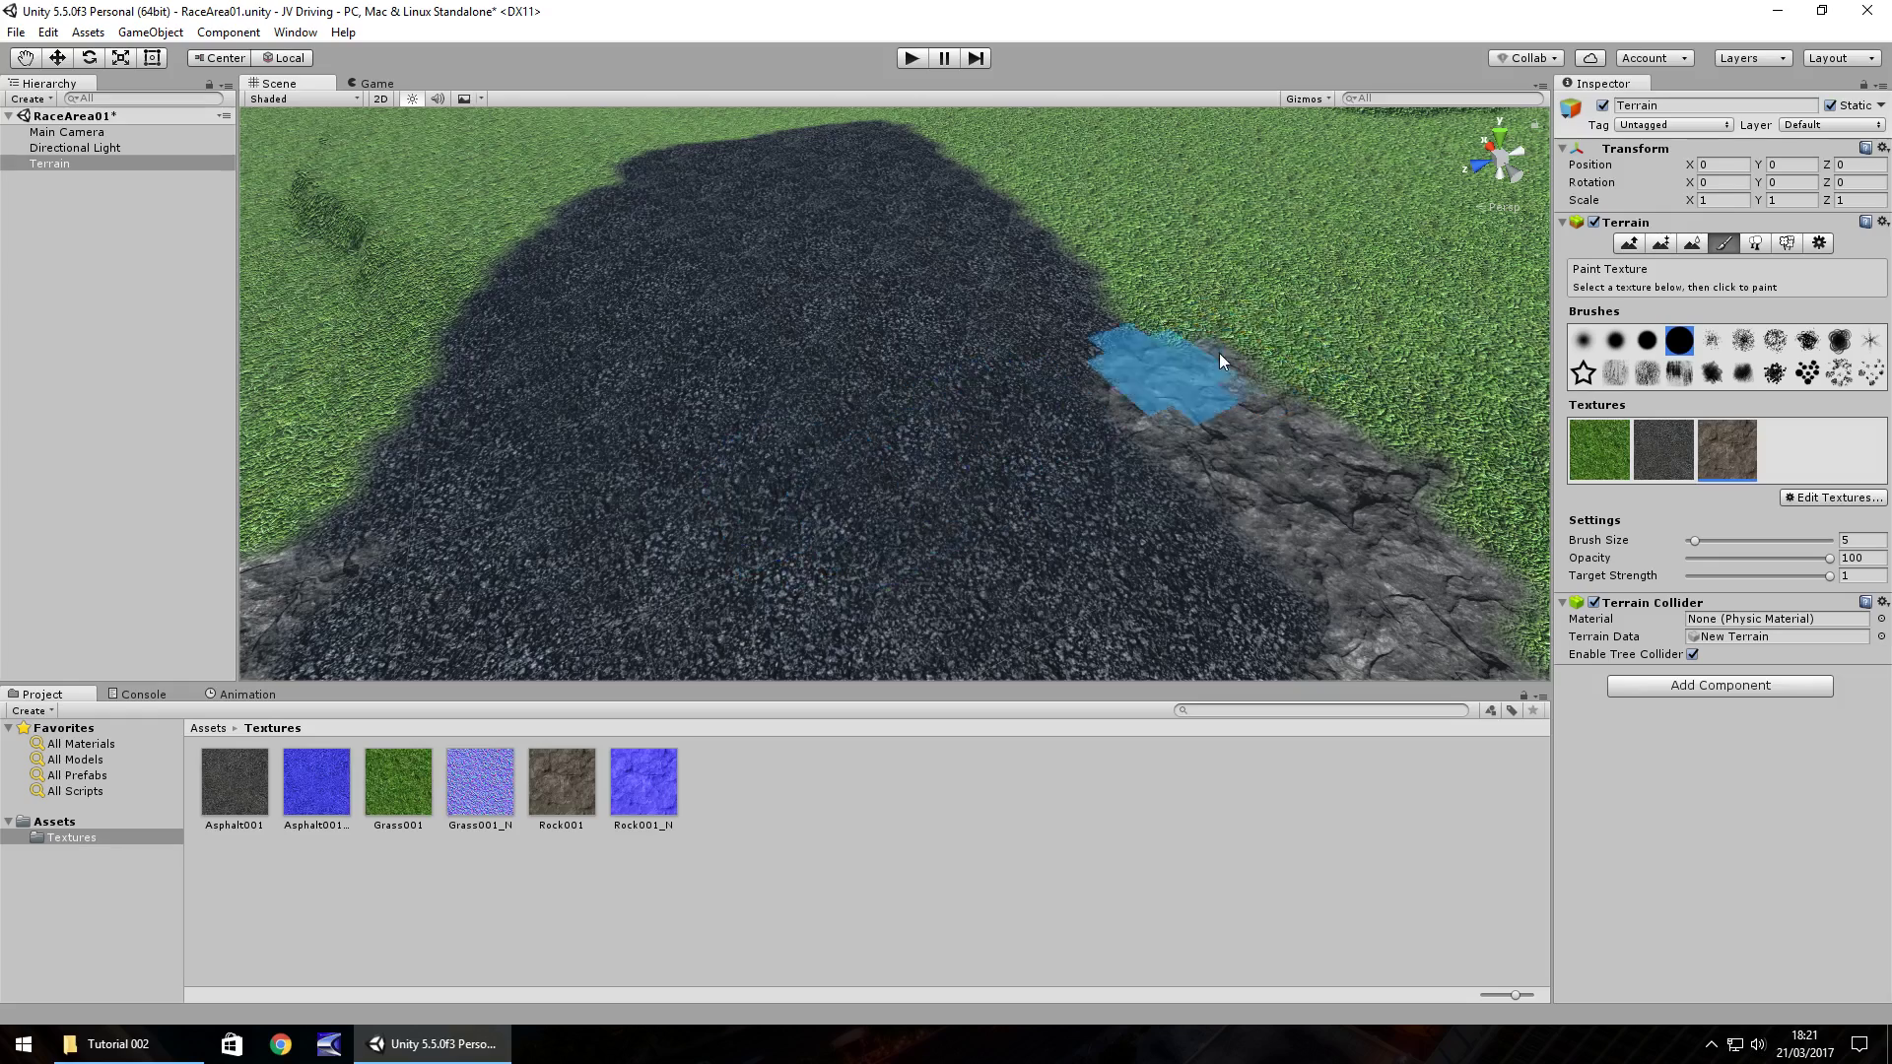
mouse_move(1186, 371)
right_mouse_down()
mouse_move(1132, 322)
mouse_move(1225, 444)
mouse_move(1170, 431)
mouse_move(1080, 473)
right_mouse_up()
mouse_move(1078, 473)
left_mouse_down()
mouse_move(1030, 467)
mouse_move(966, 331)
left_mouse_up()
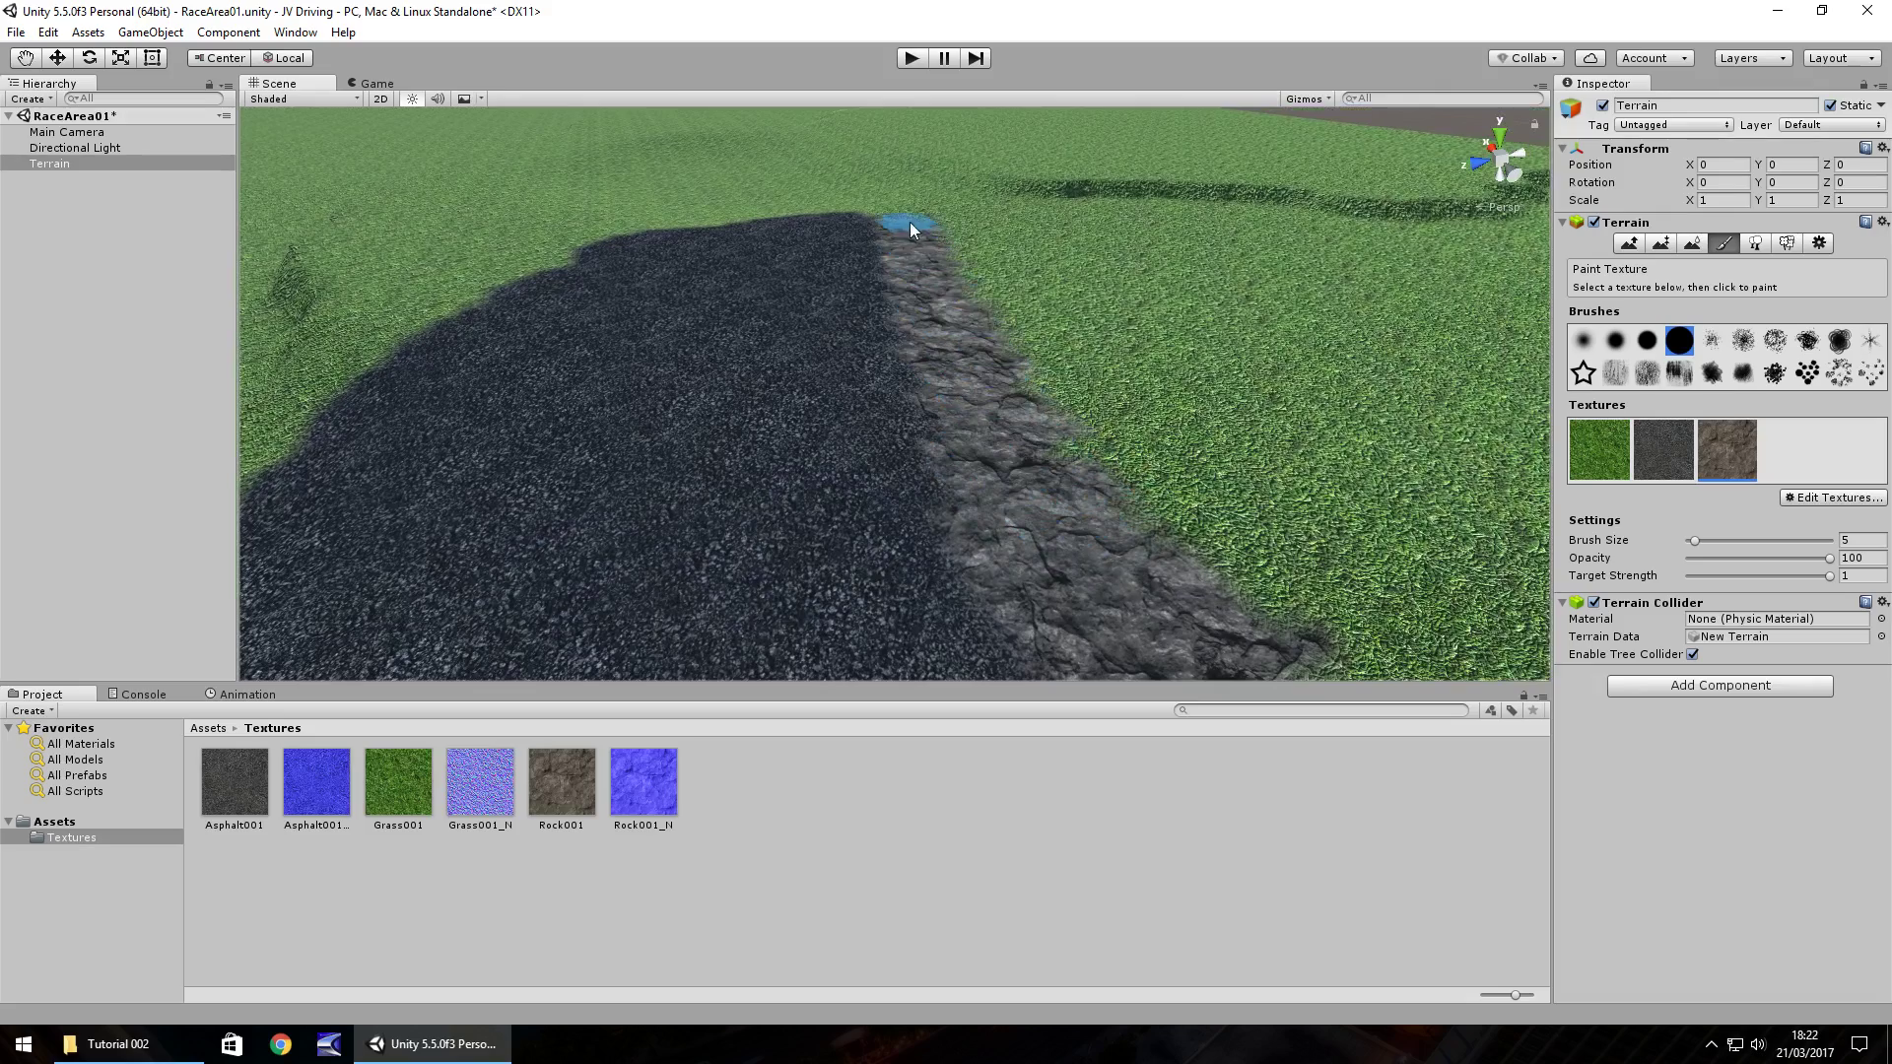
mouse_move(900, 213)
right_mouse_down()
mouse_move(961, 415)
mouse_move(623, 387)
mouse_move(918, 288)
mouse_move(854, 260)
mouse_move(860, 214)
right_mouse_up()
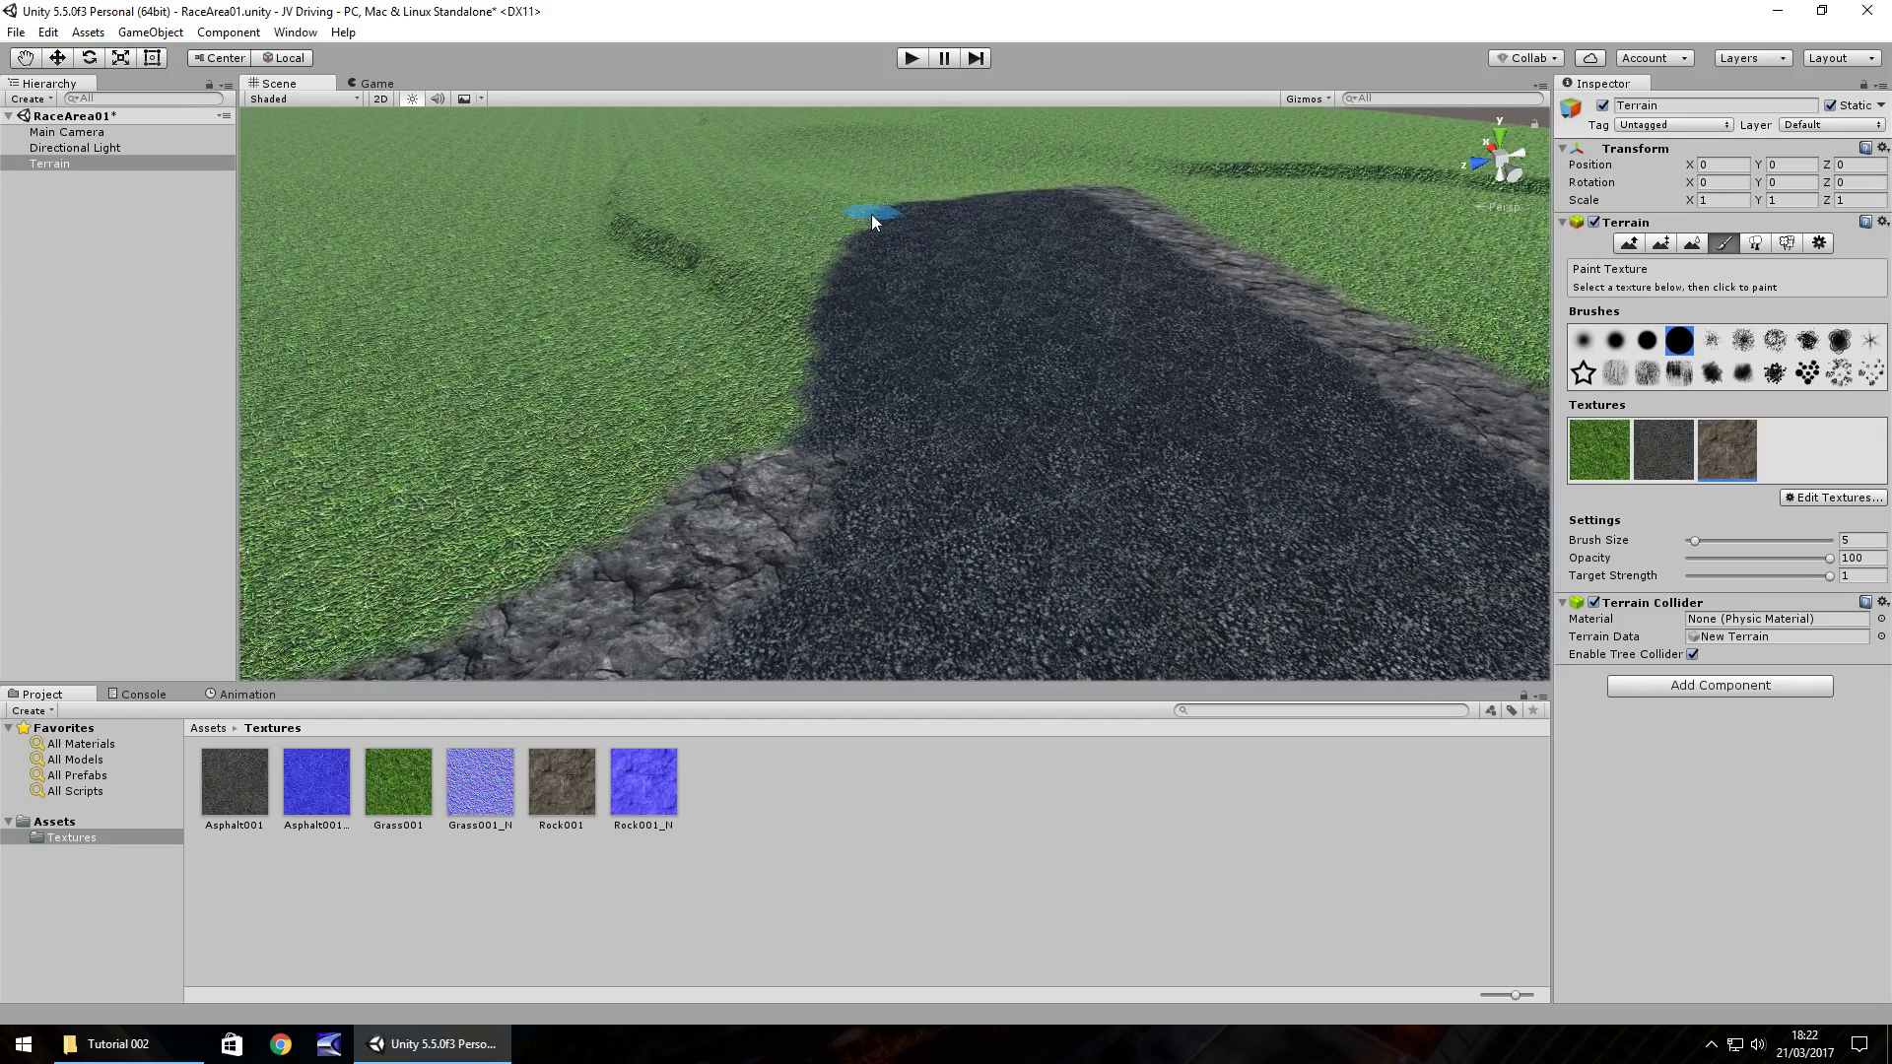
mouse_move(803, 379)
left_mouse_down()
mouse_move(767, 441)
mouse_move(796, 434)
left_mouse_up()
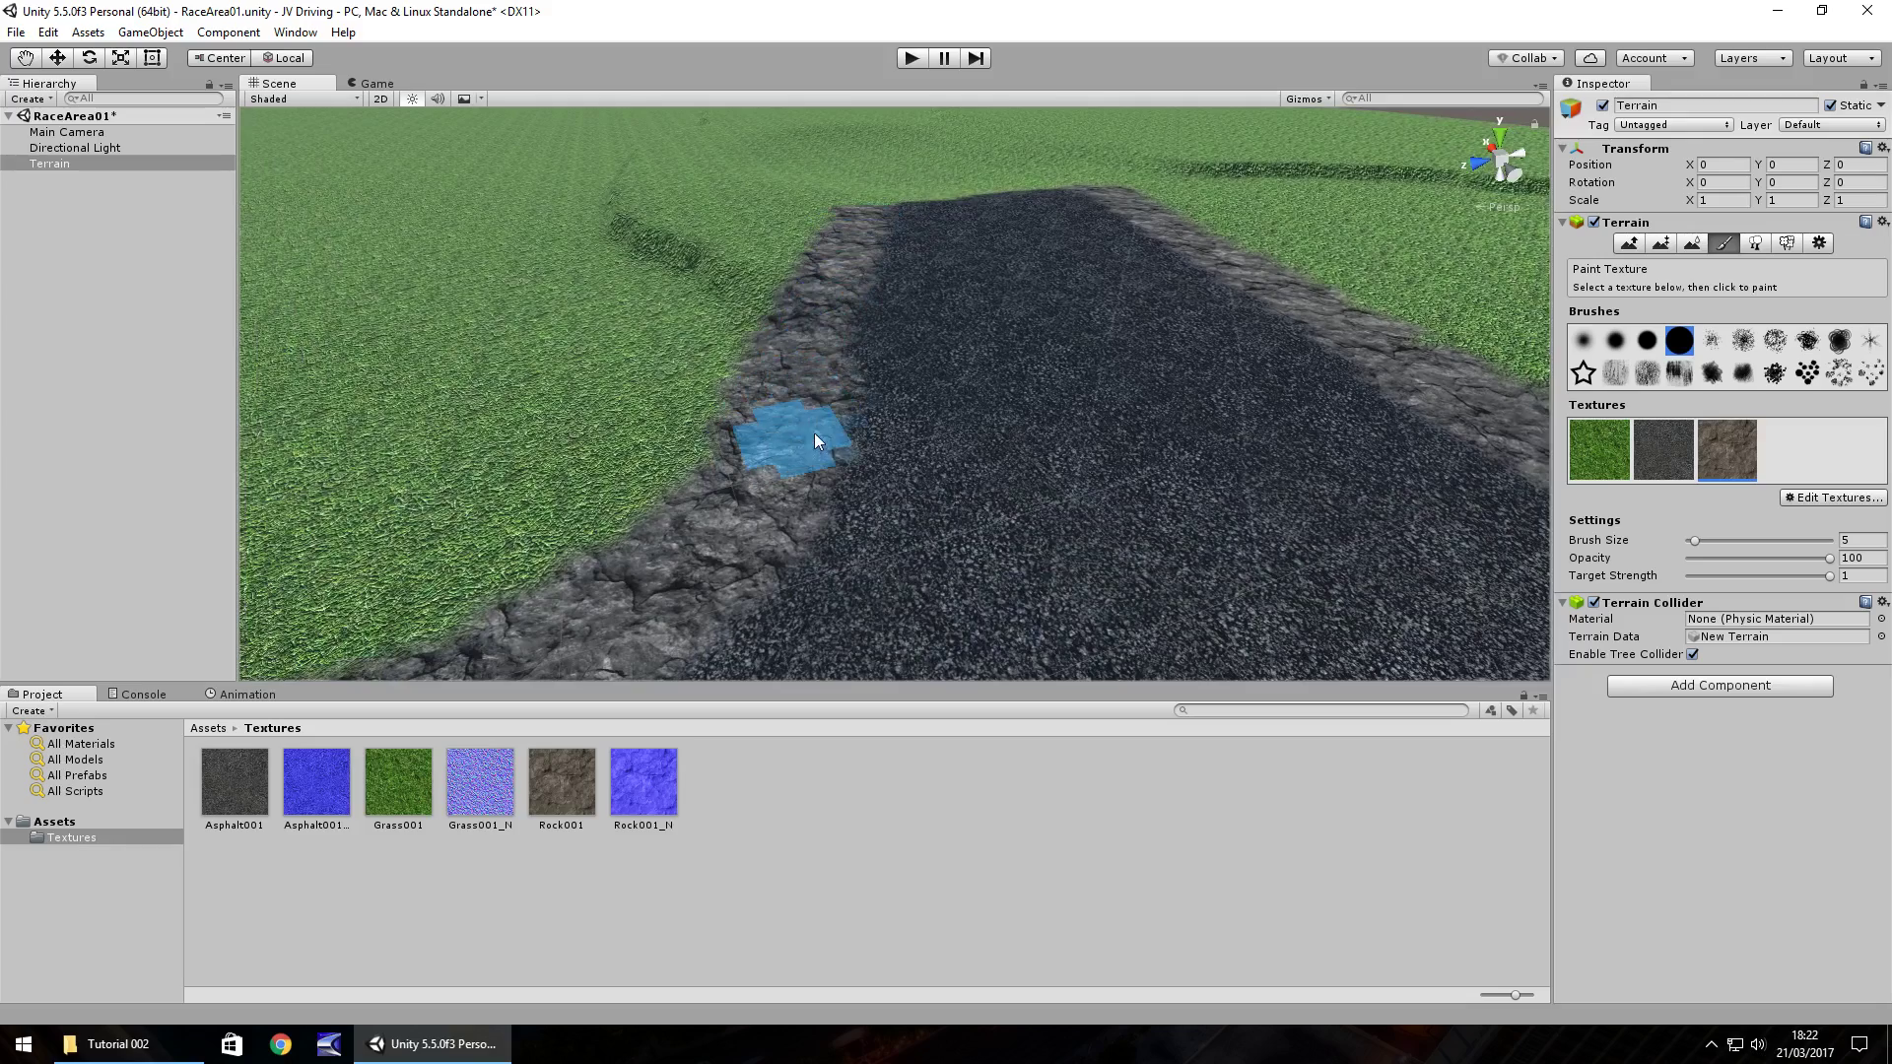
mouse_move(798, 404)
right_mouse_down()
mouse_move(859, 408)
mouse_move(1127, 305)
mouse_move(1247, 363)
mouse_move(1139, 441)
mouse_move(1191, 439)
mouse_move(1098, 520)
mouse_move(1334, 436)
mouse_move(1243, 311)
mouse_move(1261, 315)
mouse_move(1251, 335)
right_mouse_up()
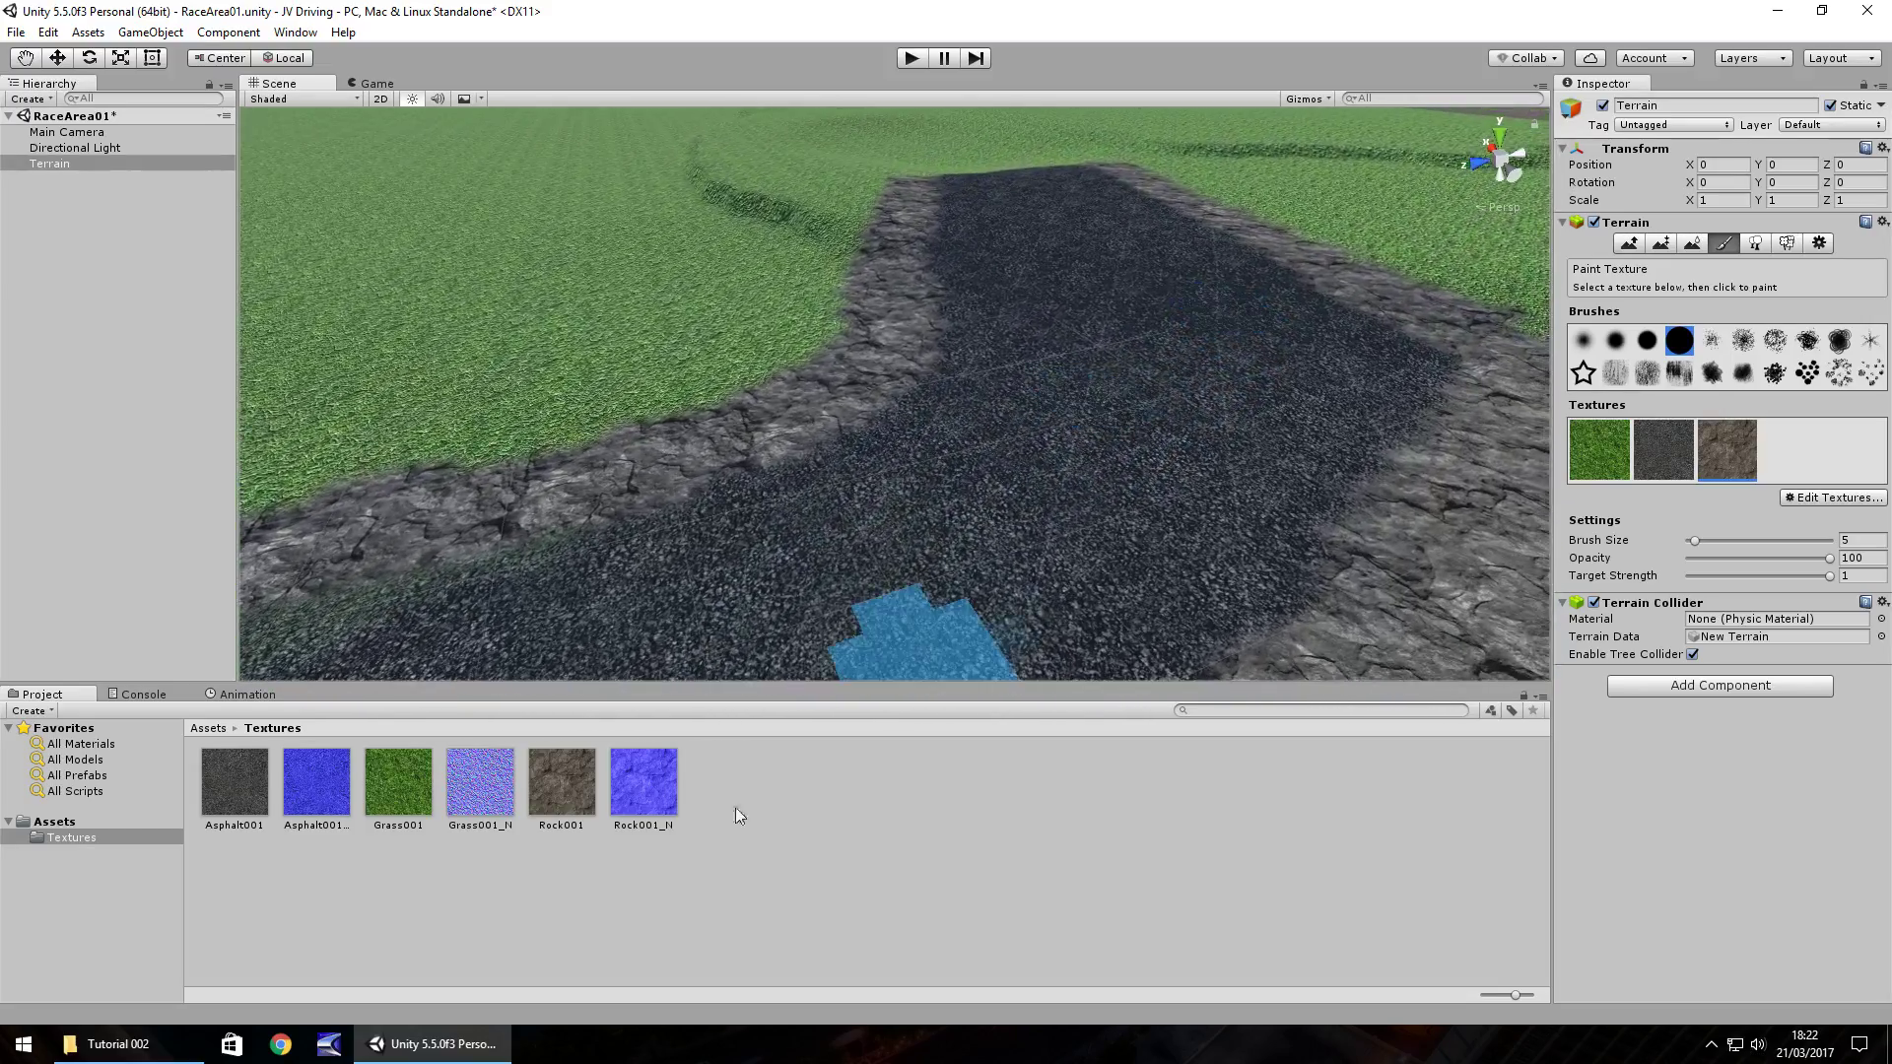
Step: Enable Create from Grayscale for the Rock001_N normal map and apply the import settings
left_click(658, 783)
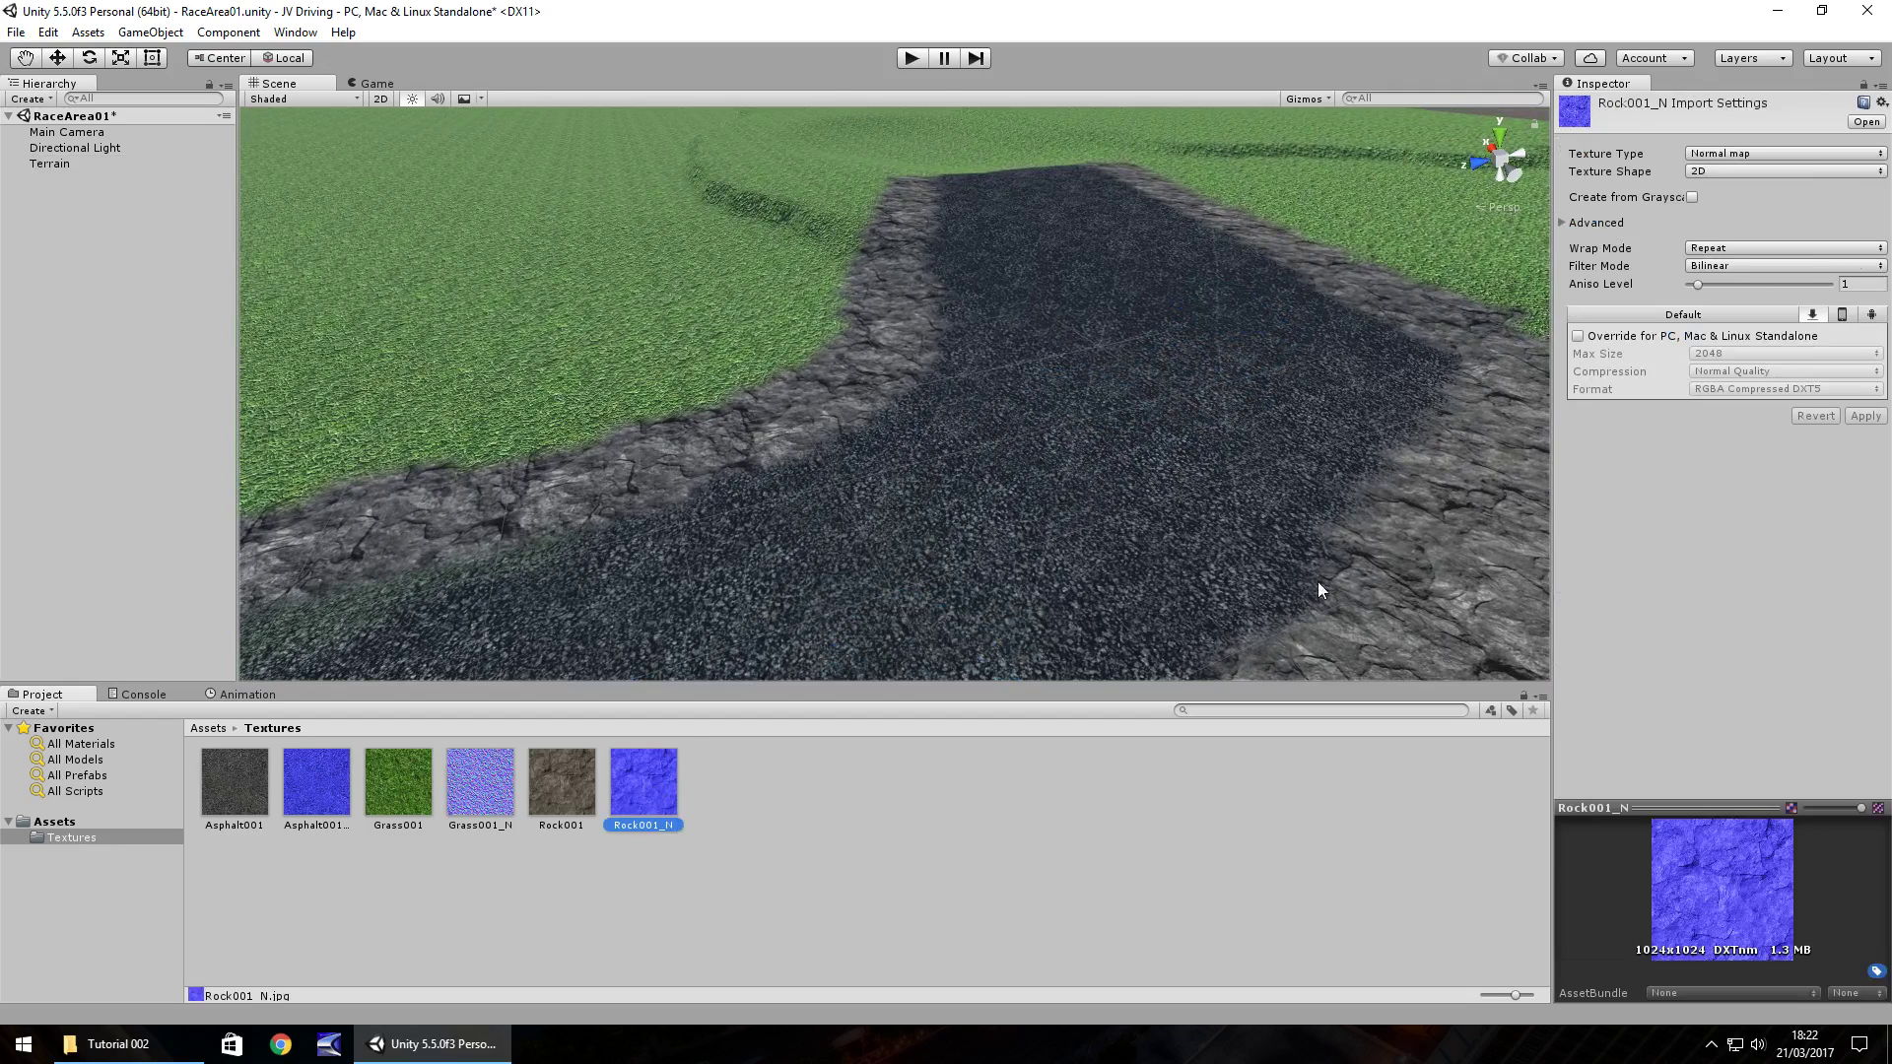
left_click(1691, 197)
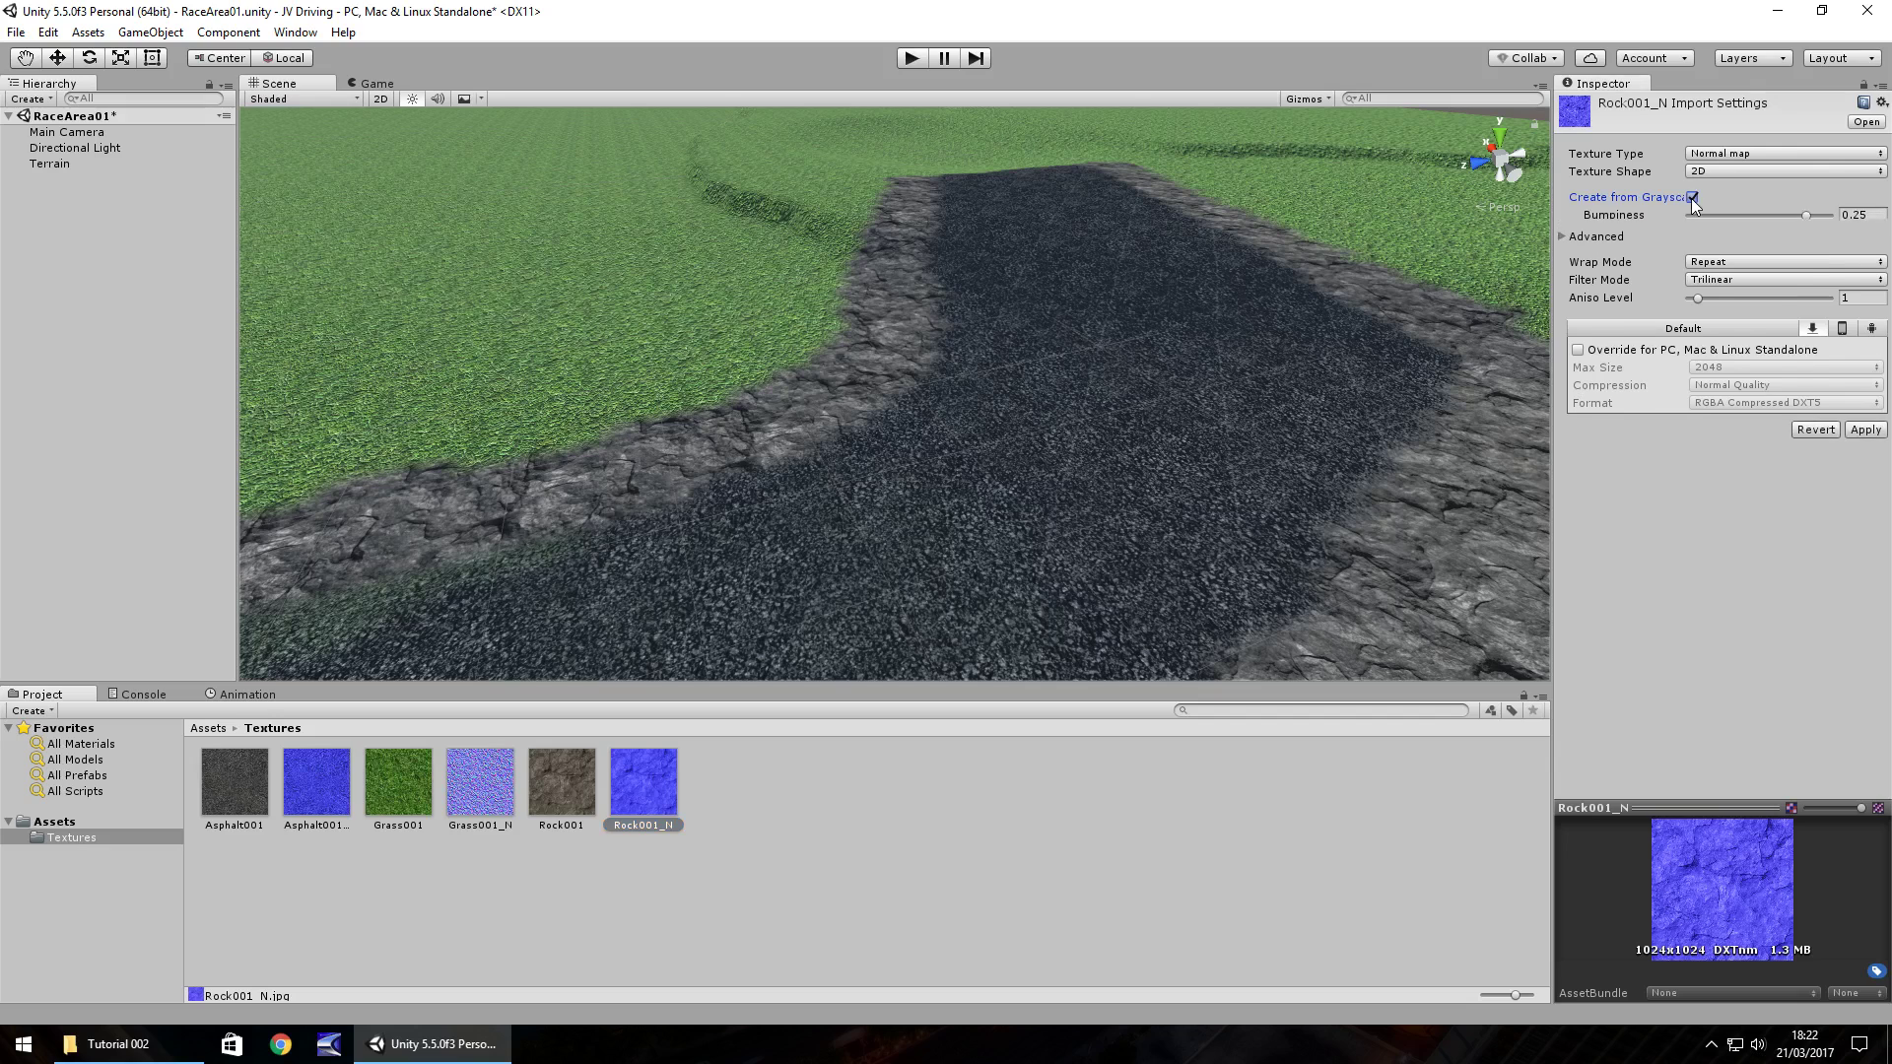
left_click(1867, 453)
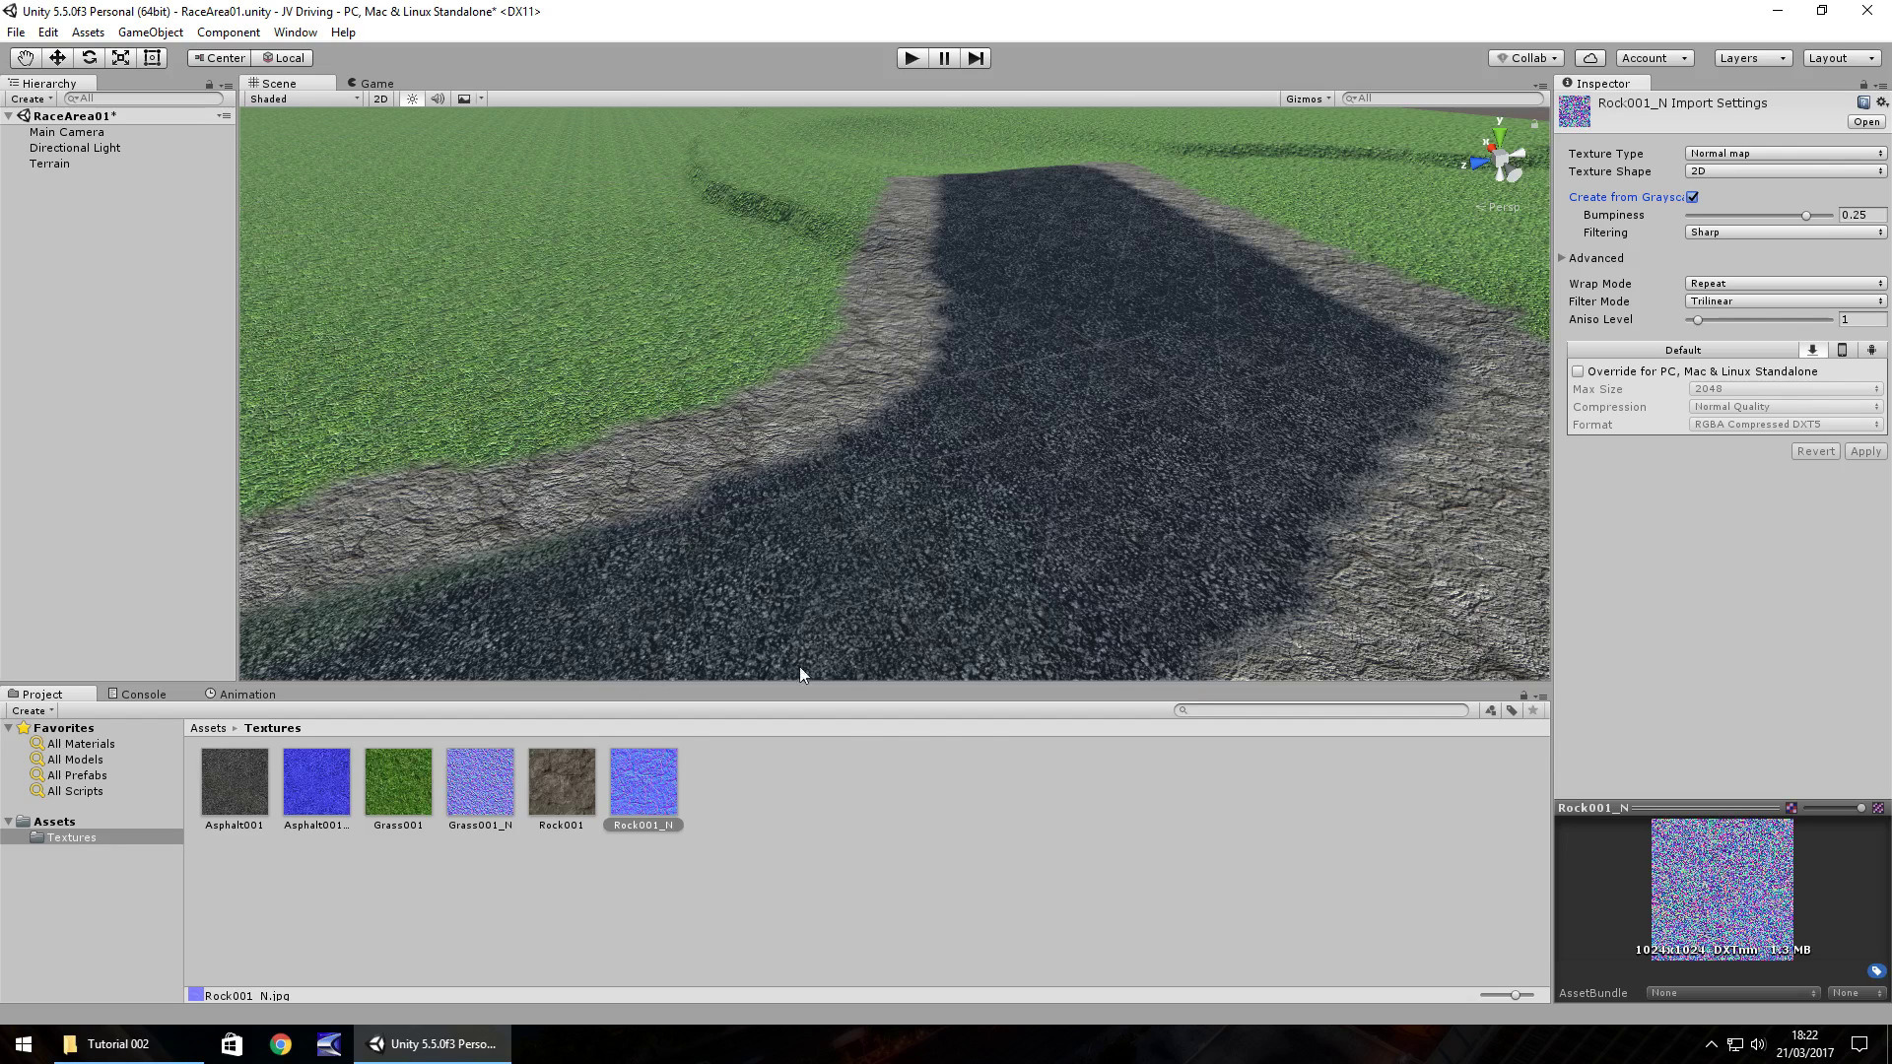
Step: Turn off Create from Grayscale for the Grass001_N normal map, apply the import settings and reselect the terrain
left_click(471, 769)
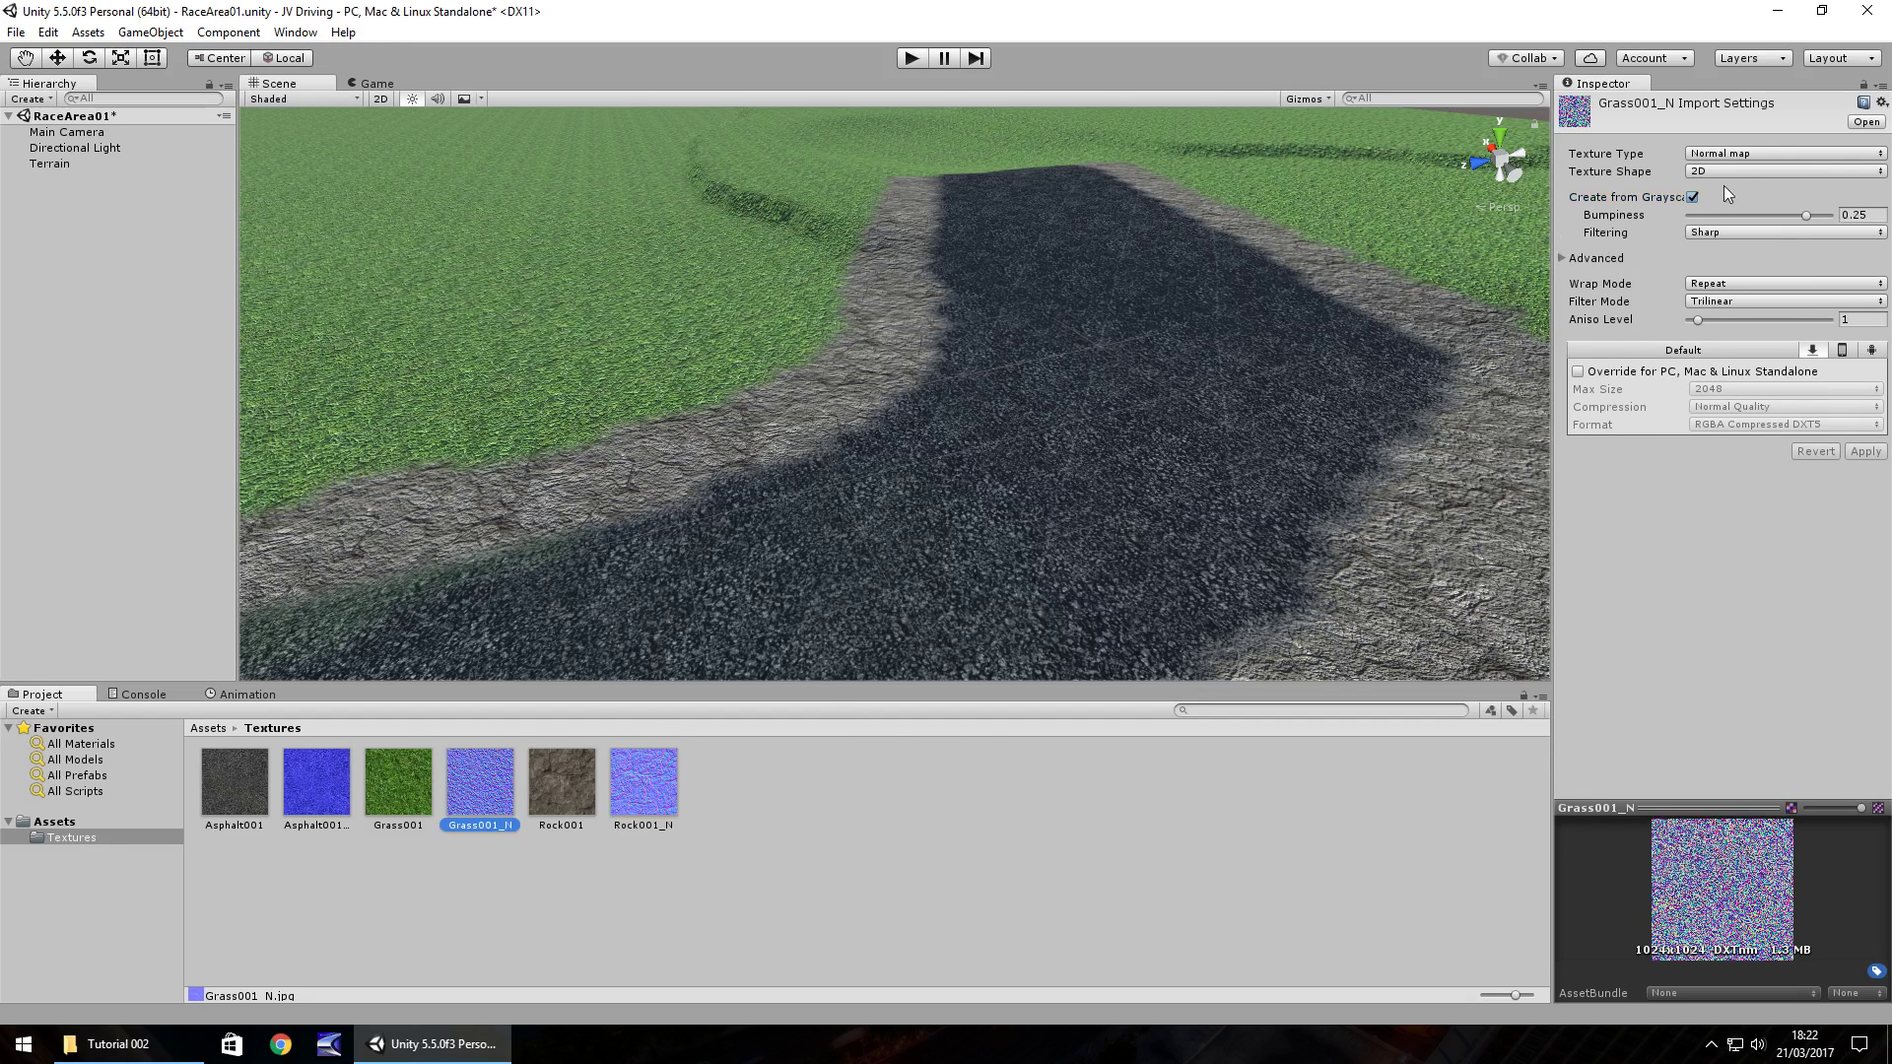
left_click(1693, 197)
left_click(1854, 414)
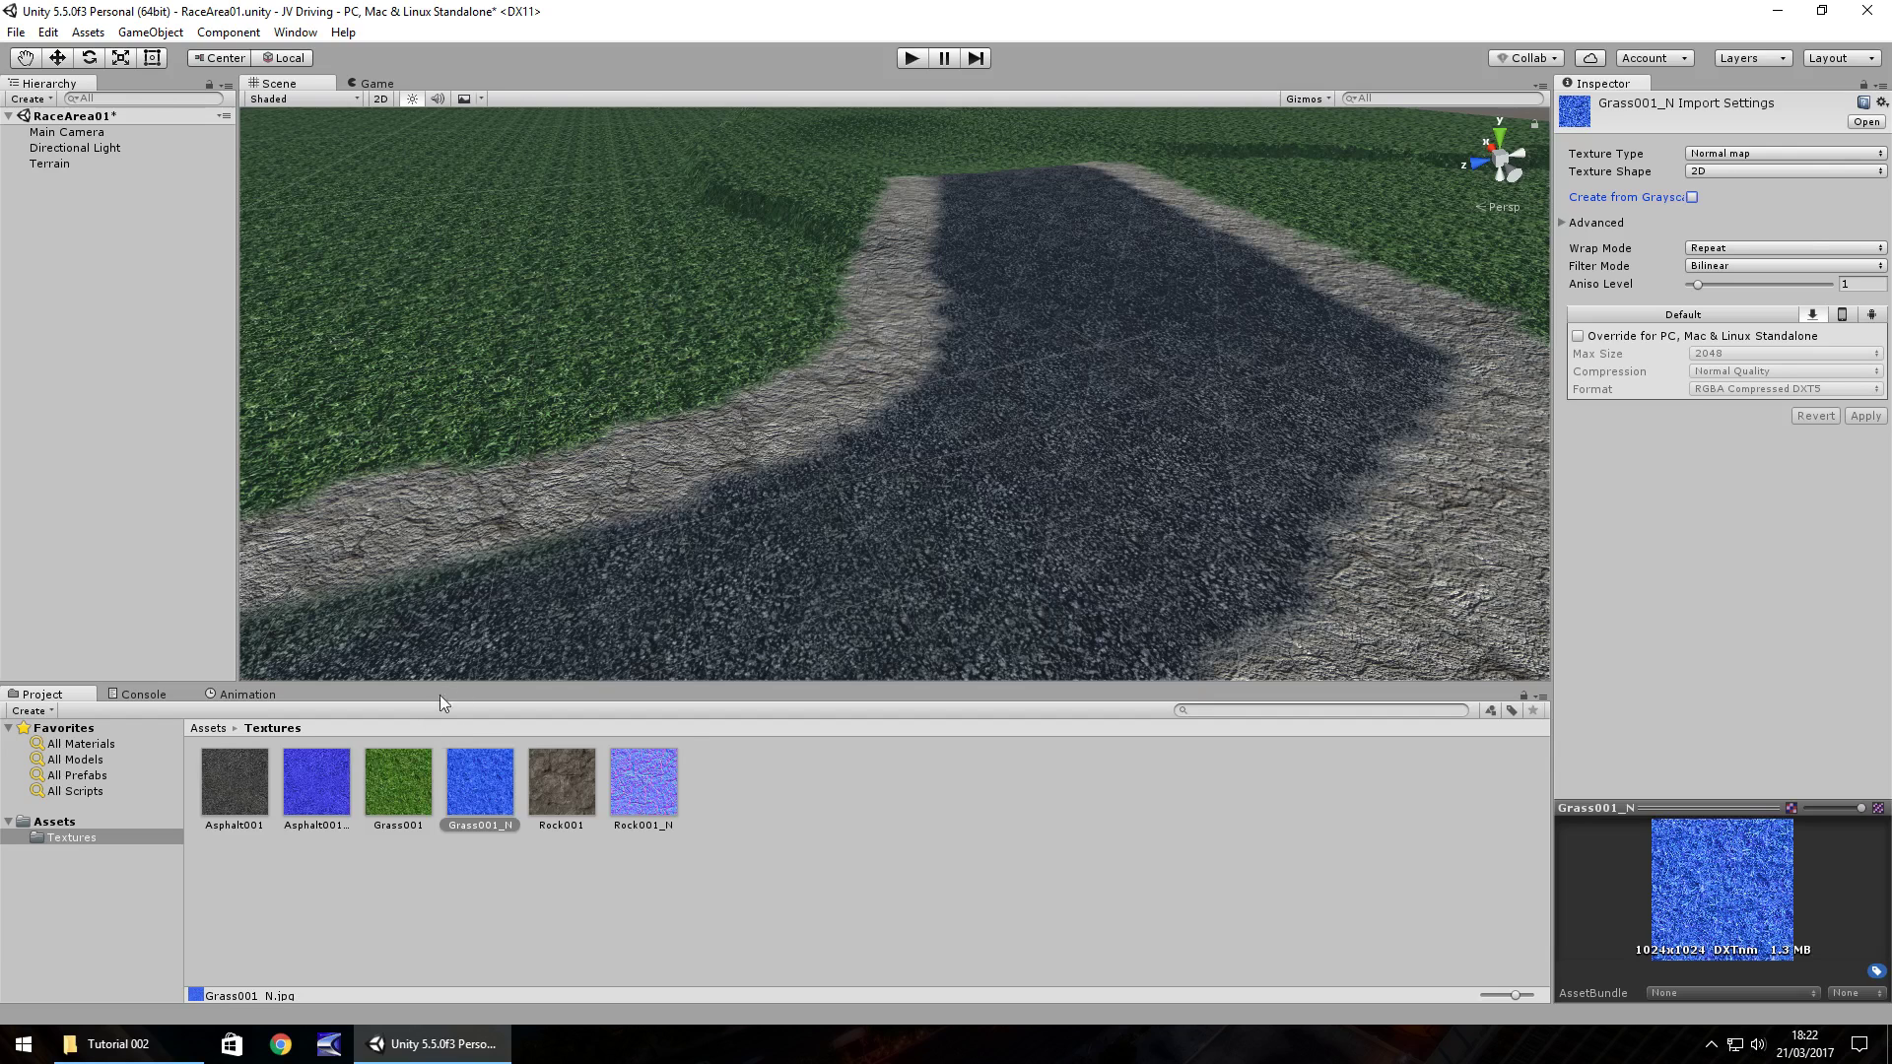
left_click(464, 328)
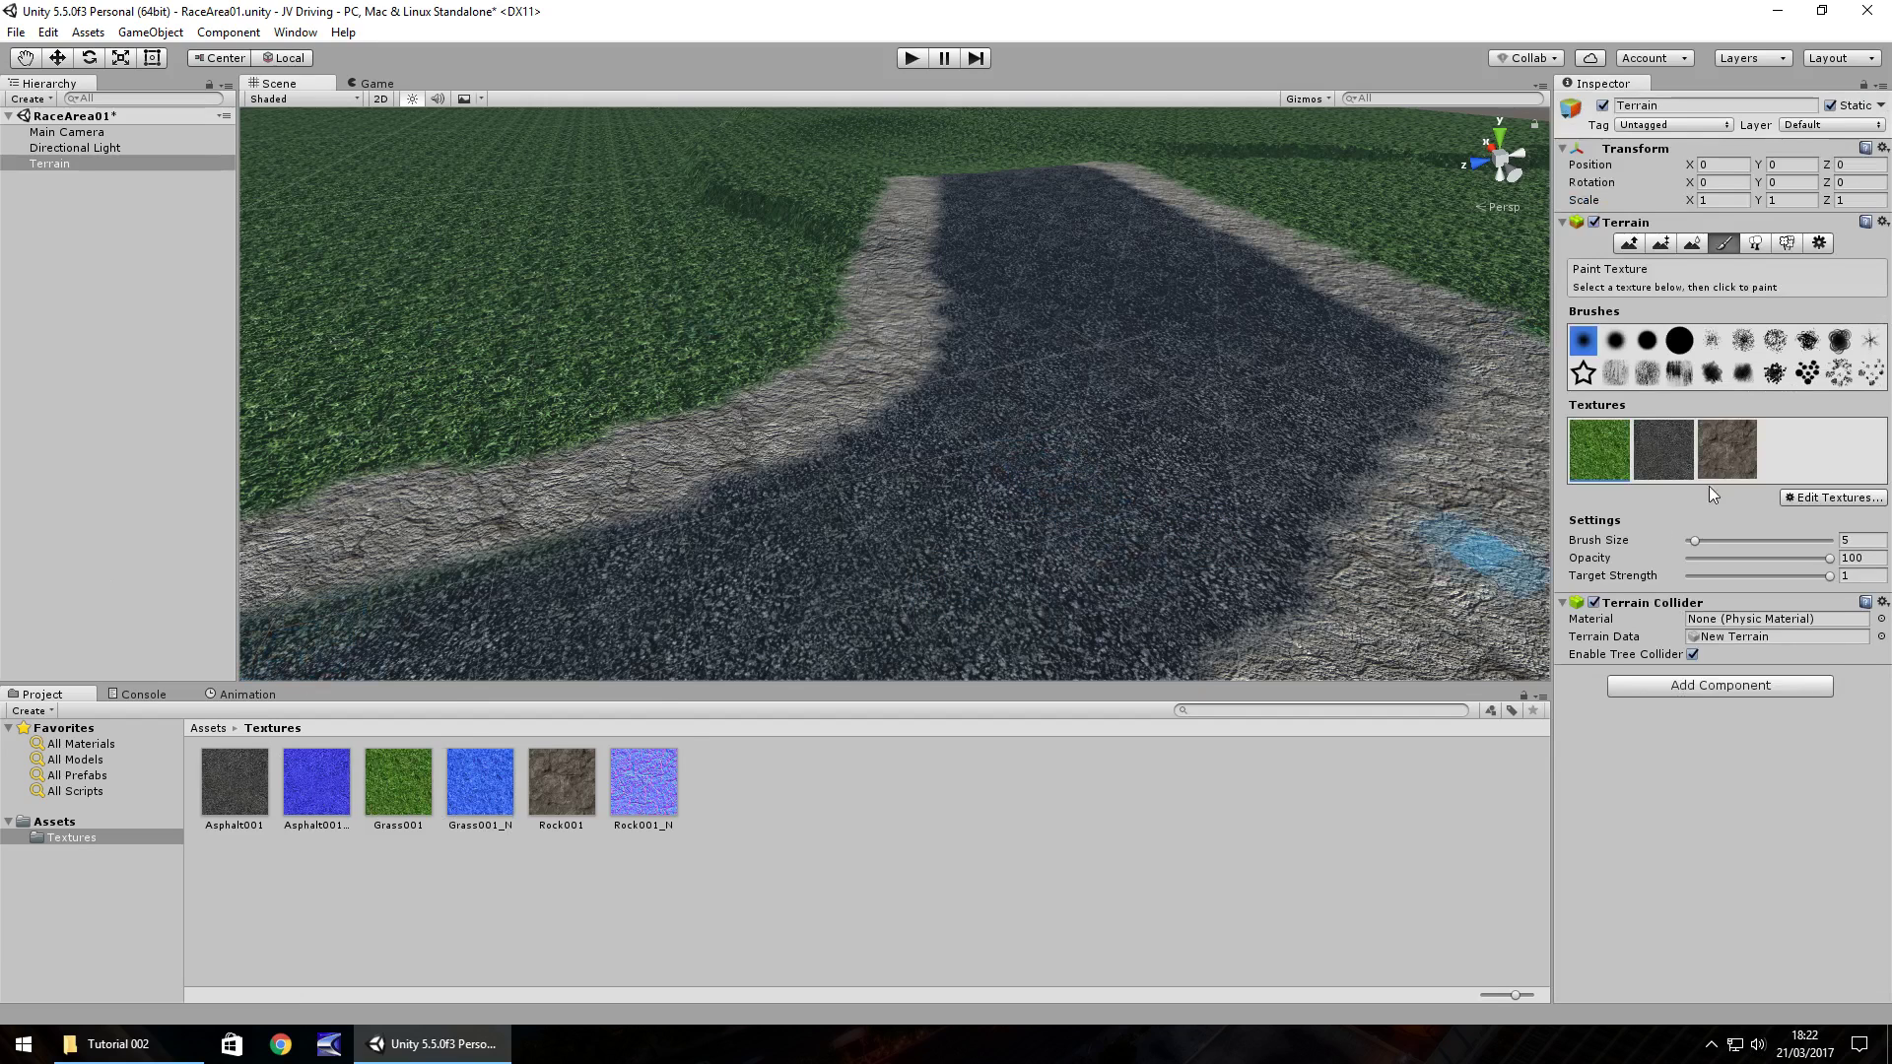
Step: Edit the grass terrain texture, setting Metallic to 0.09 and Smoothness to 0.13, and apply the changes
left_click(1663, 449)
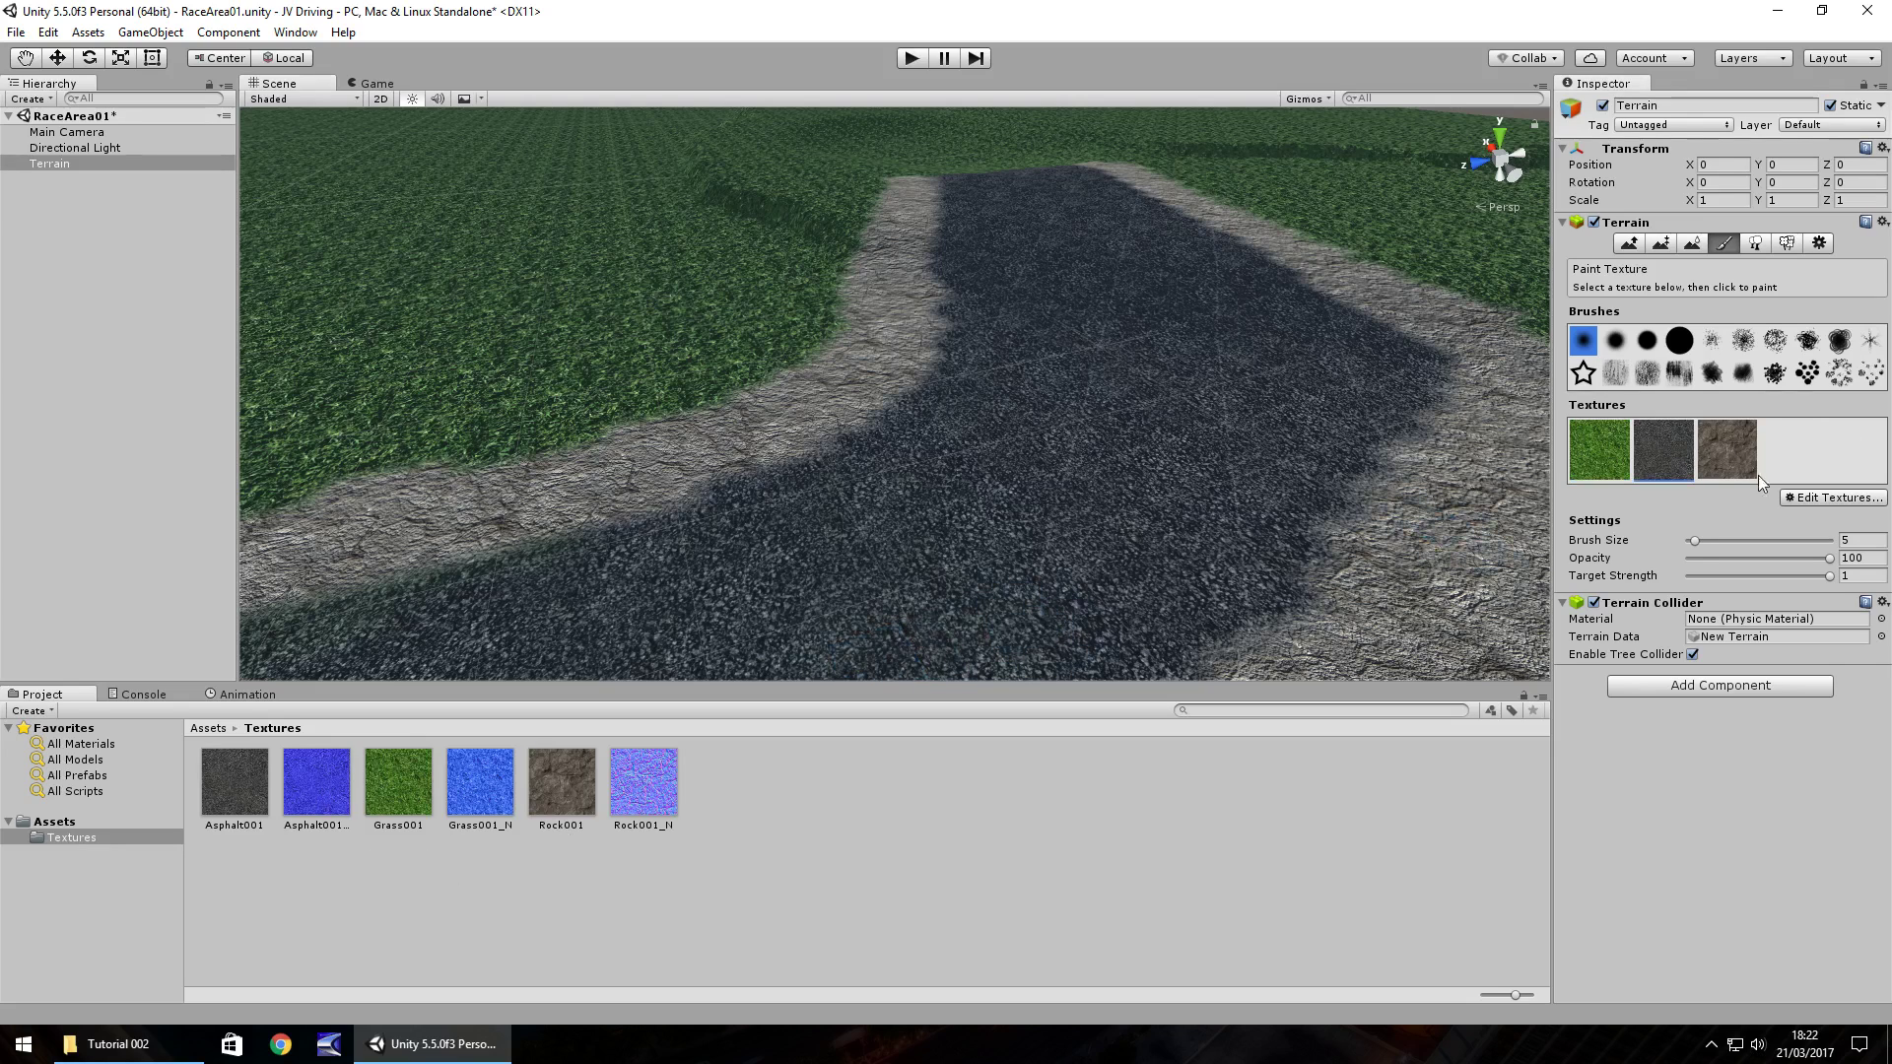
left_click(1823, 498)
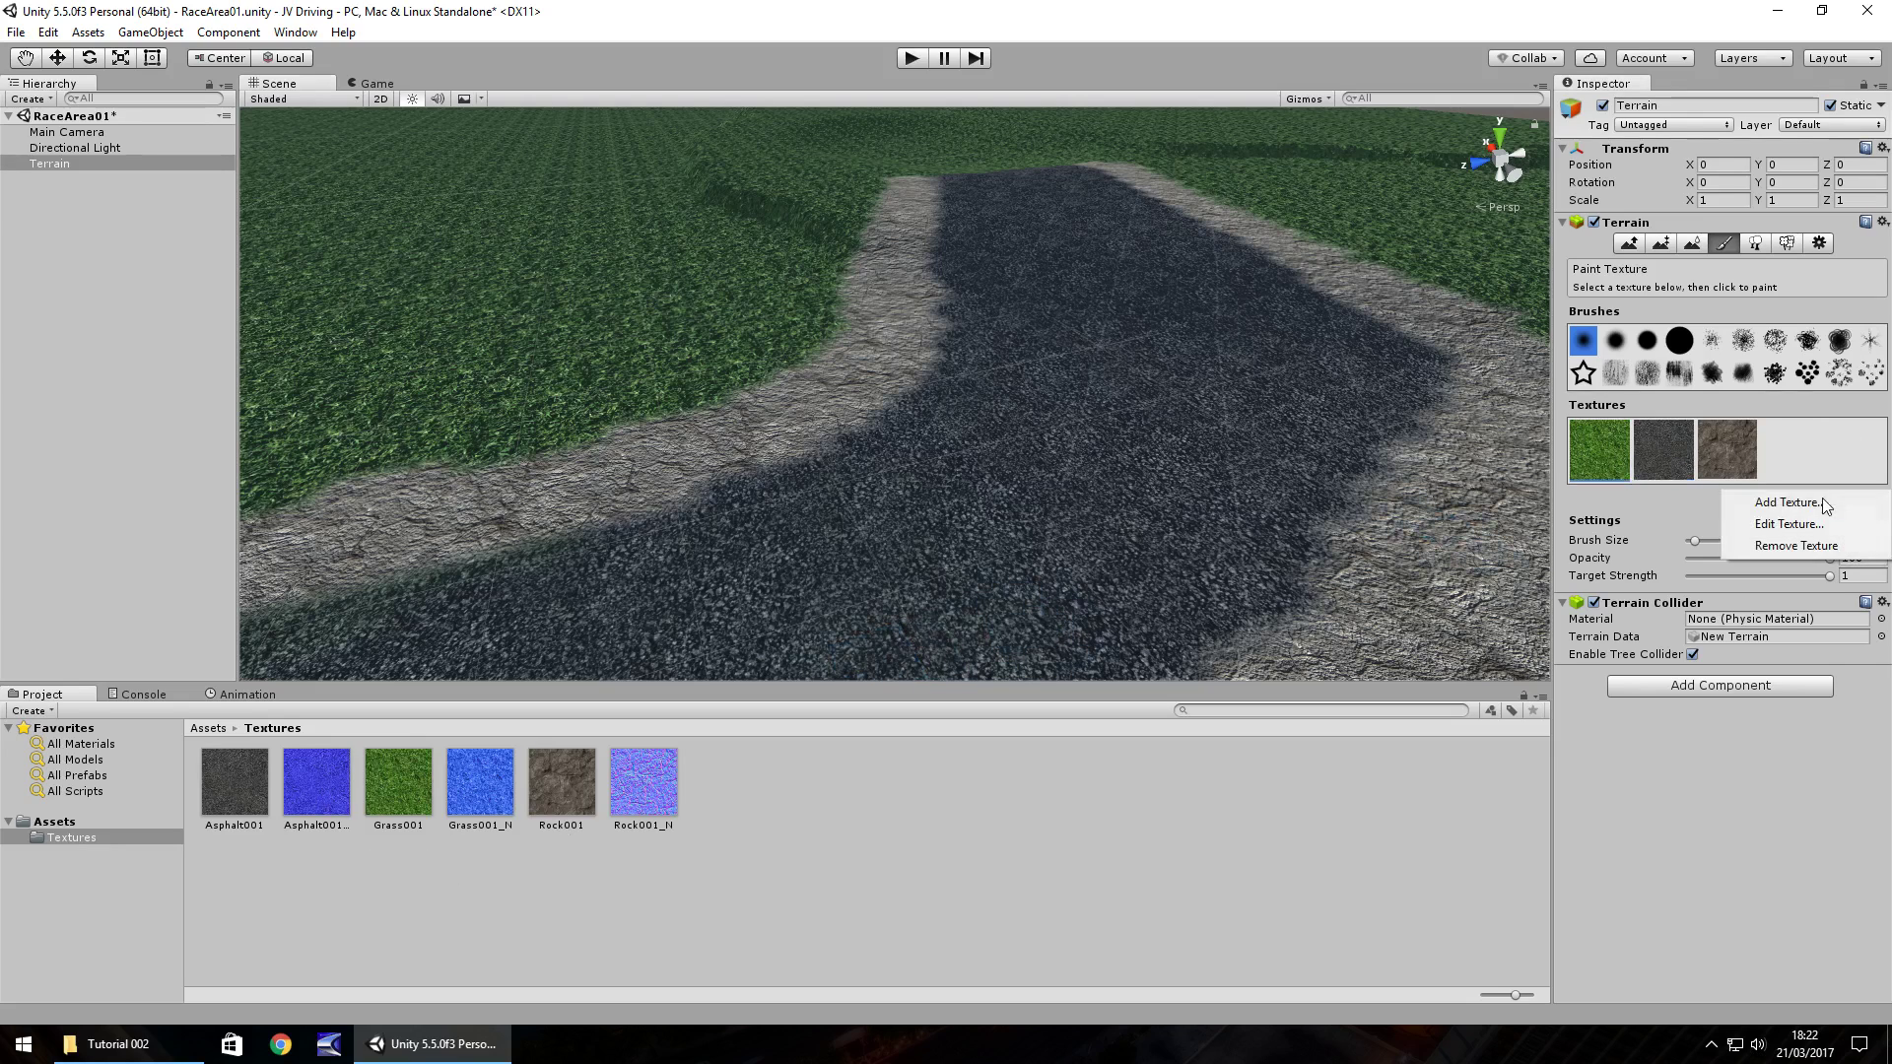
left_click(1809, 519)
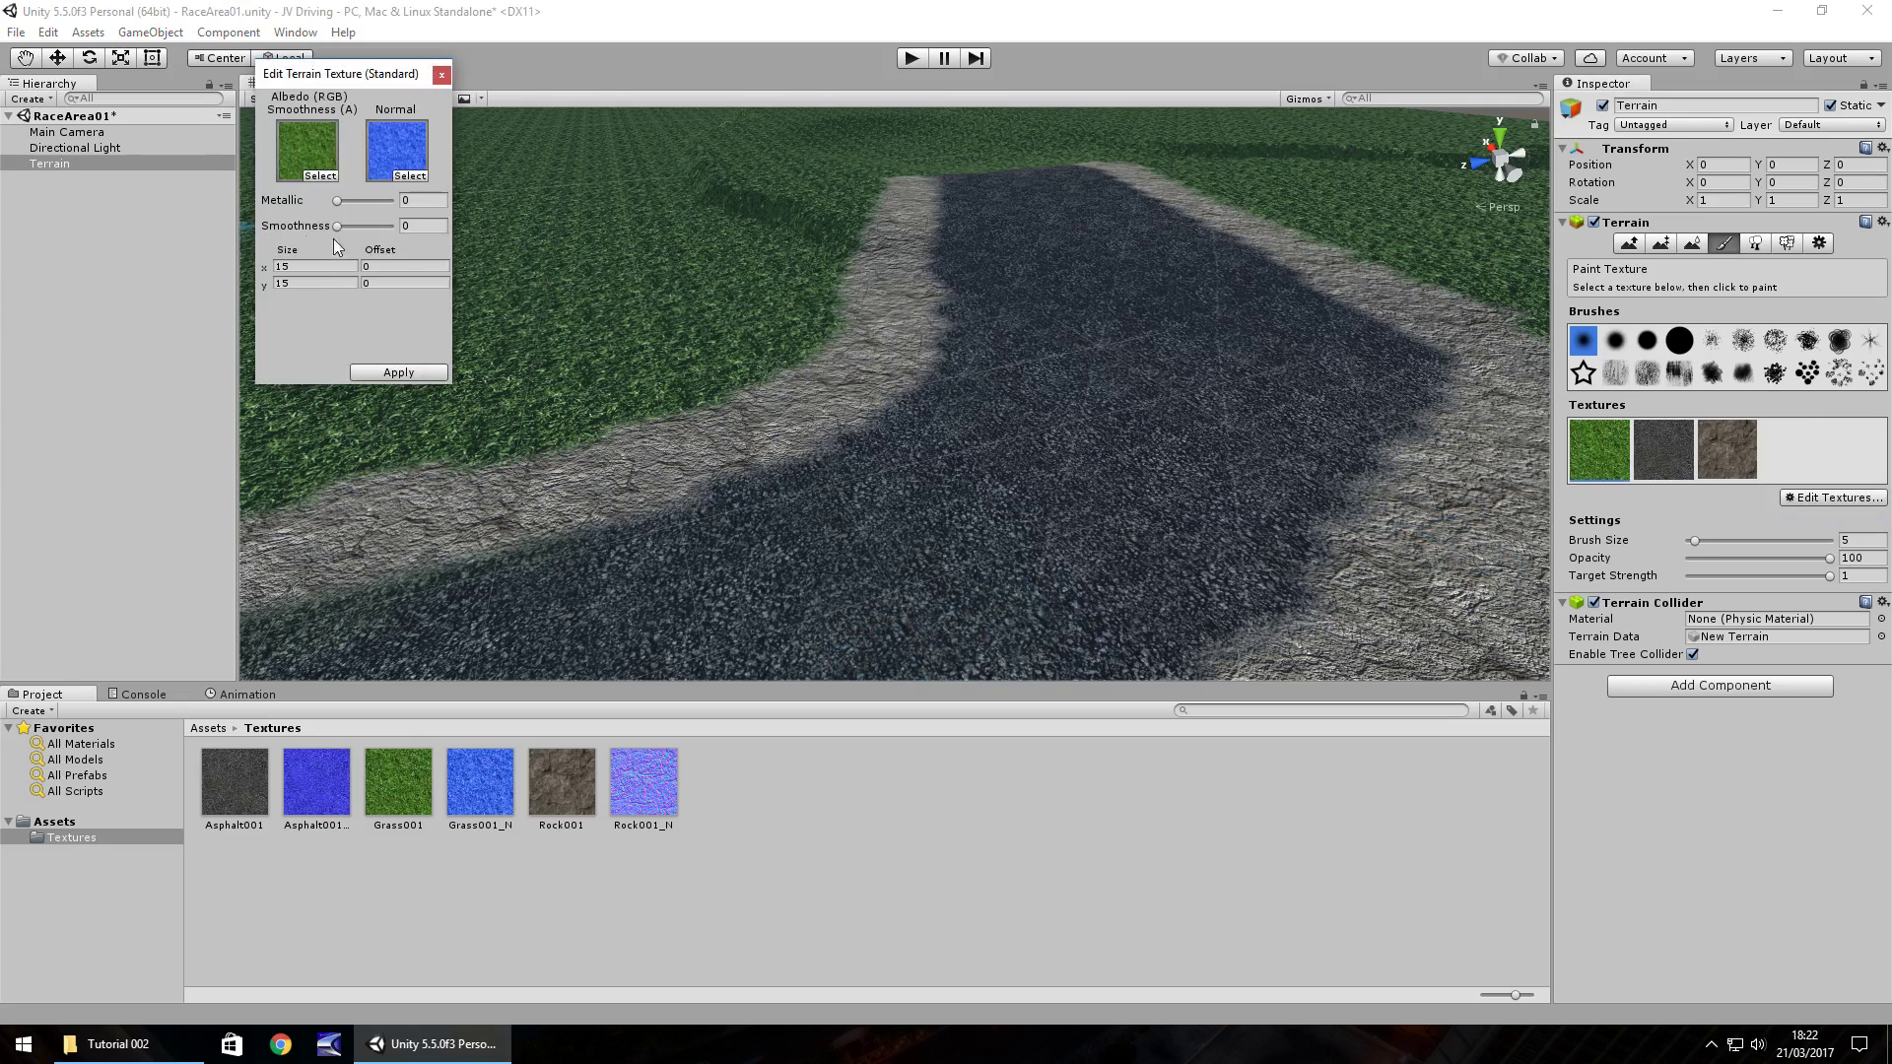
mouse_move(336, 227)
left_mouse_down()
mouse_move(372, 228)
mouse_move(343, 234)
mouse_move(341, 201)
left_mouse_up()
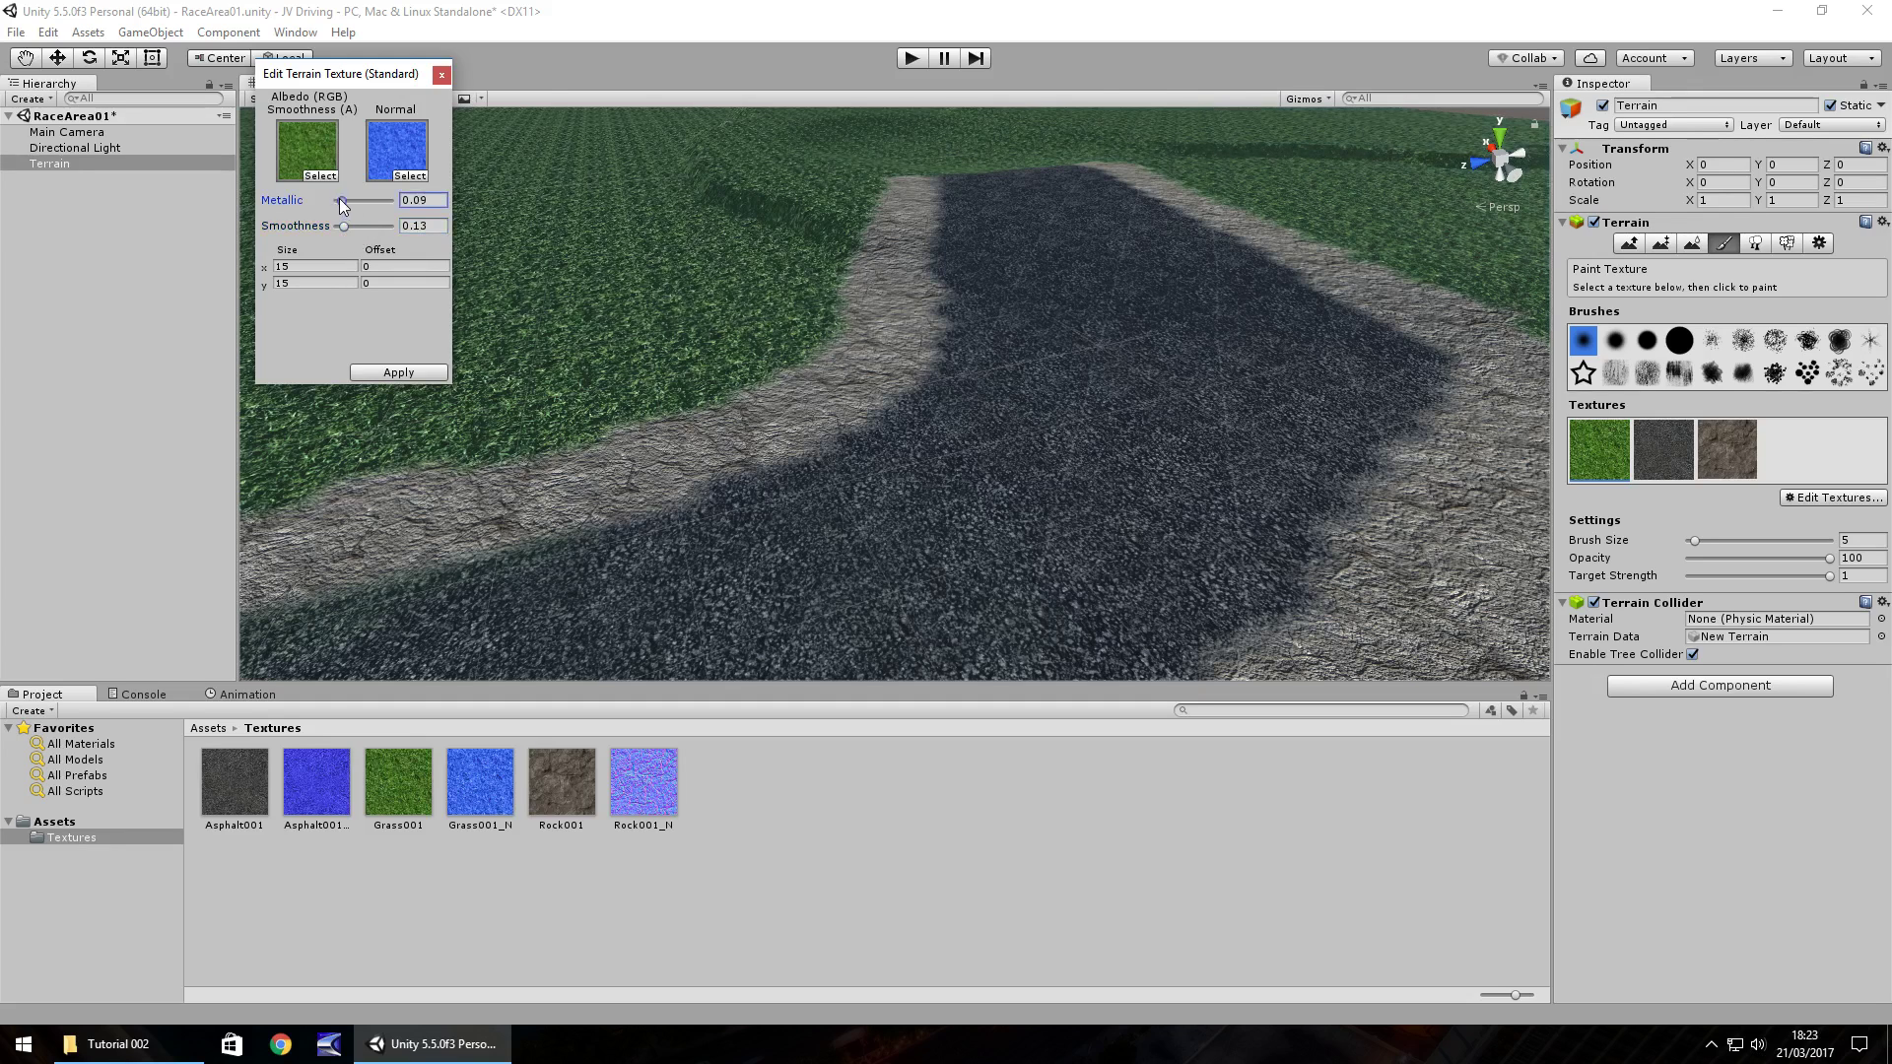
left_click(398, 372)
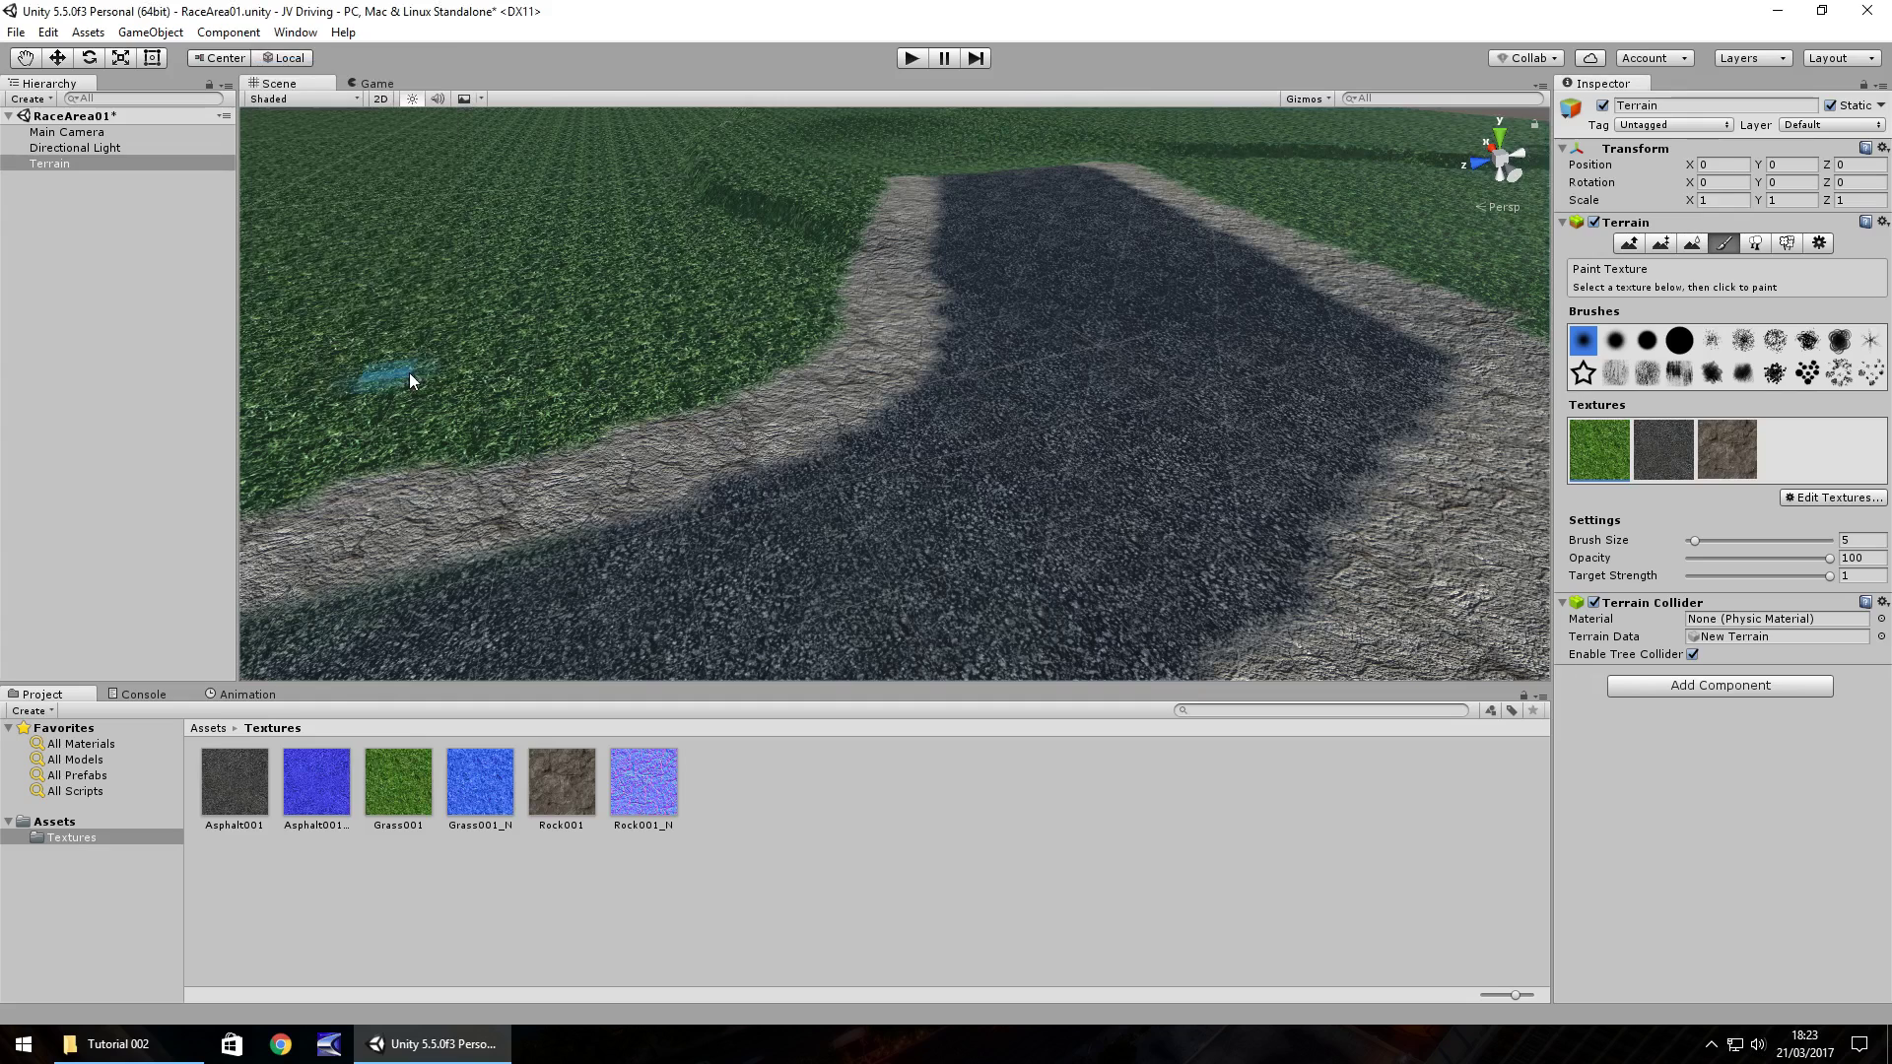
Step: Enable Create from Grayscale for the Grass001_N normal map with Bumpiness 0.051 and apply the import settings
left_click(488, 800)
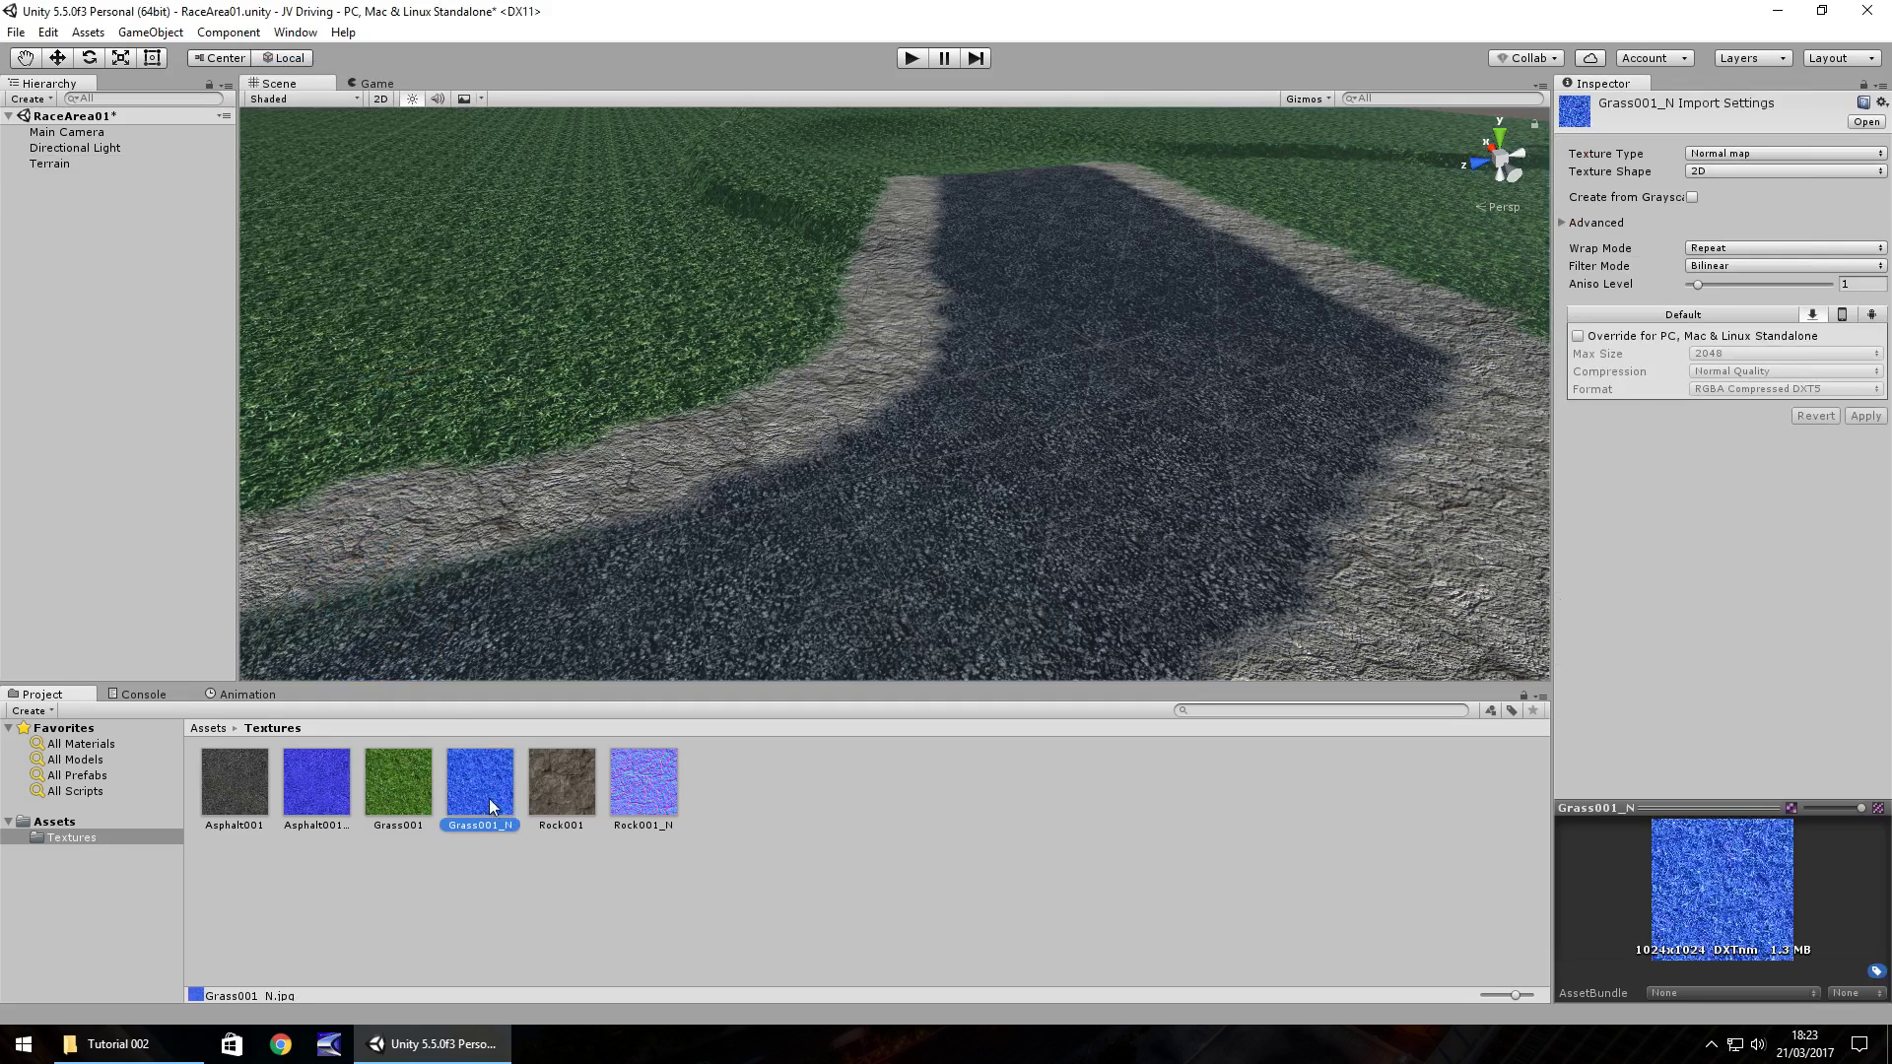
left_click(1729, 155)
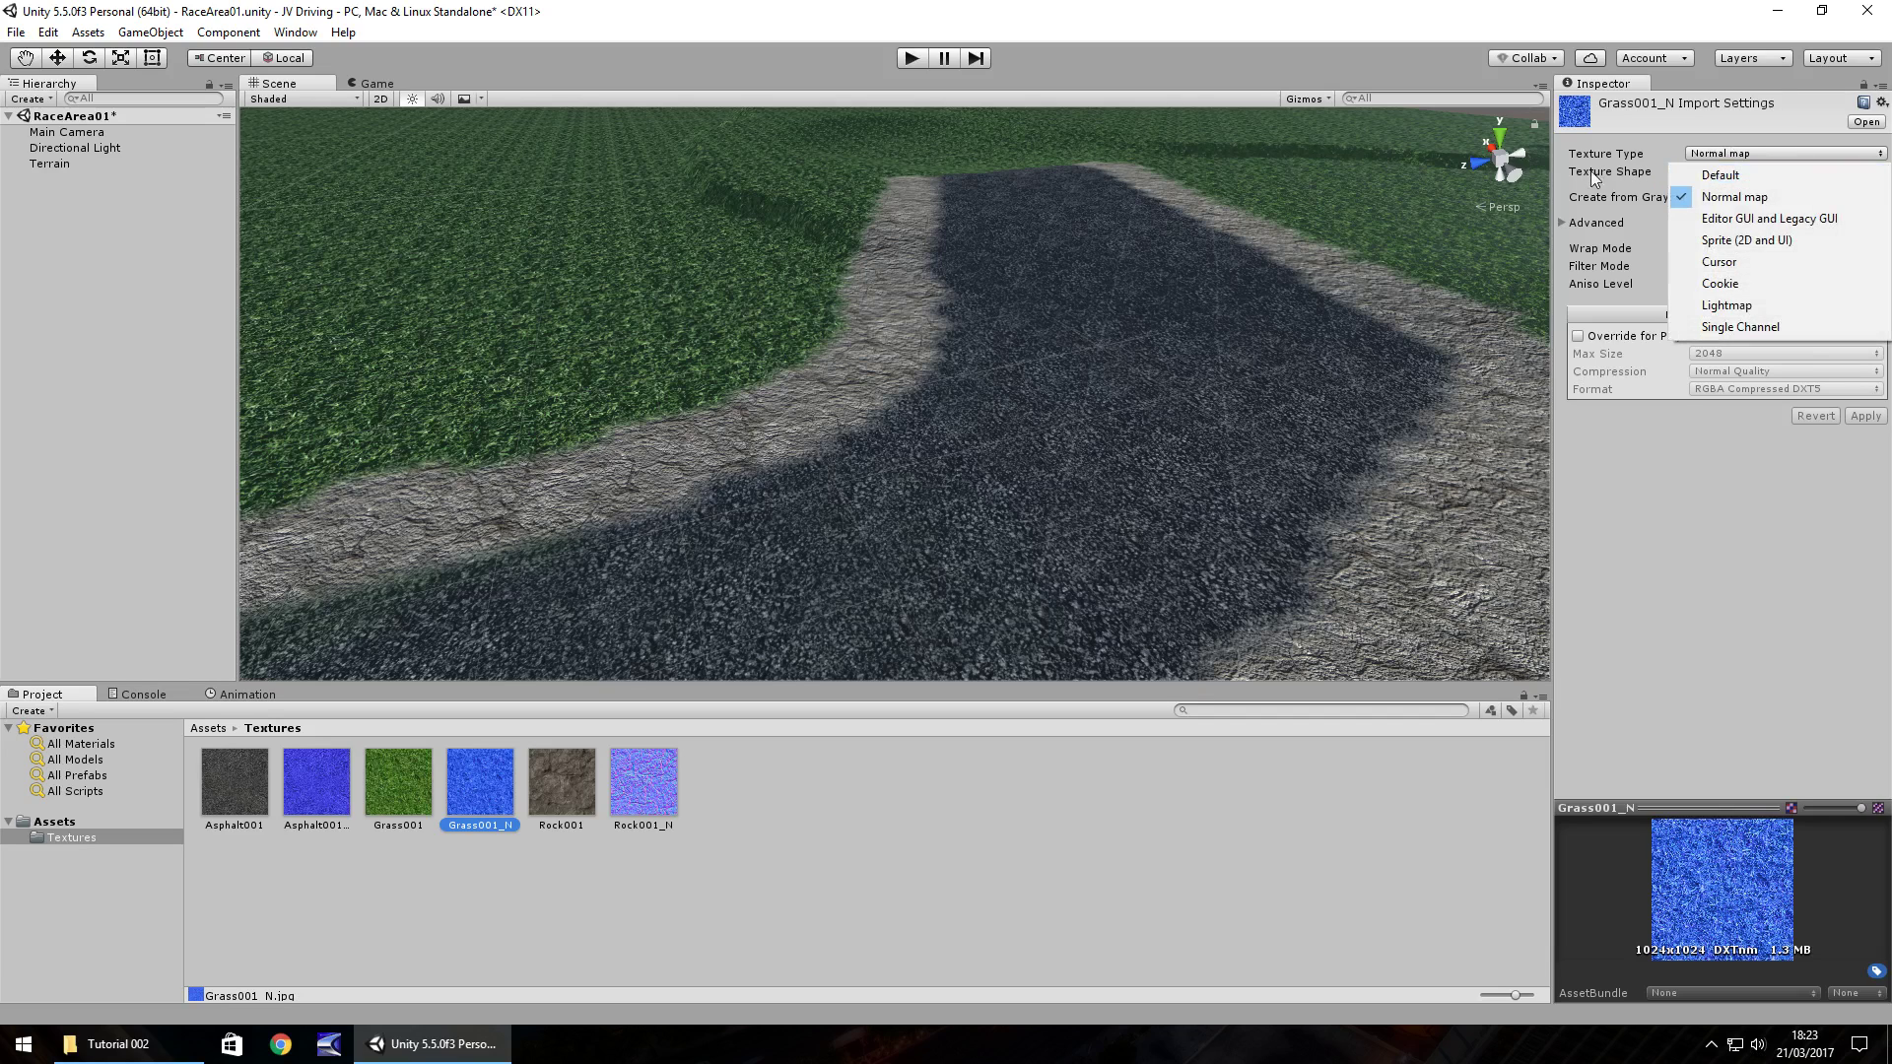
left_click(1594, 203)
left_click(1594, 203)
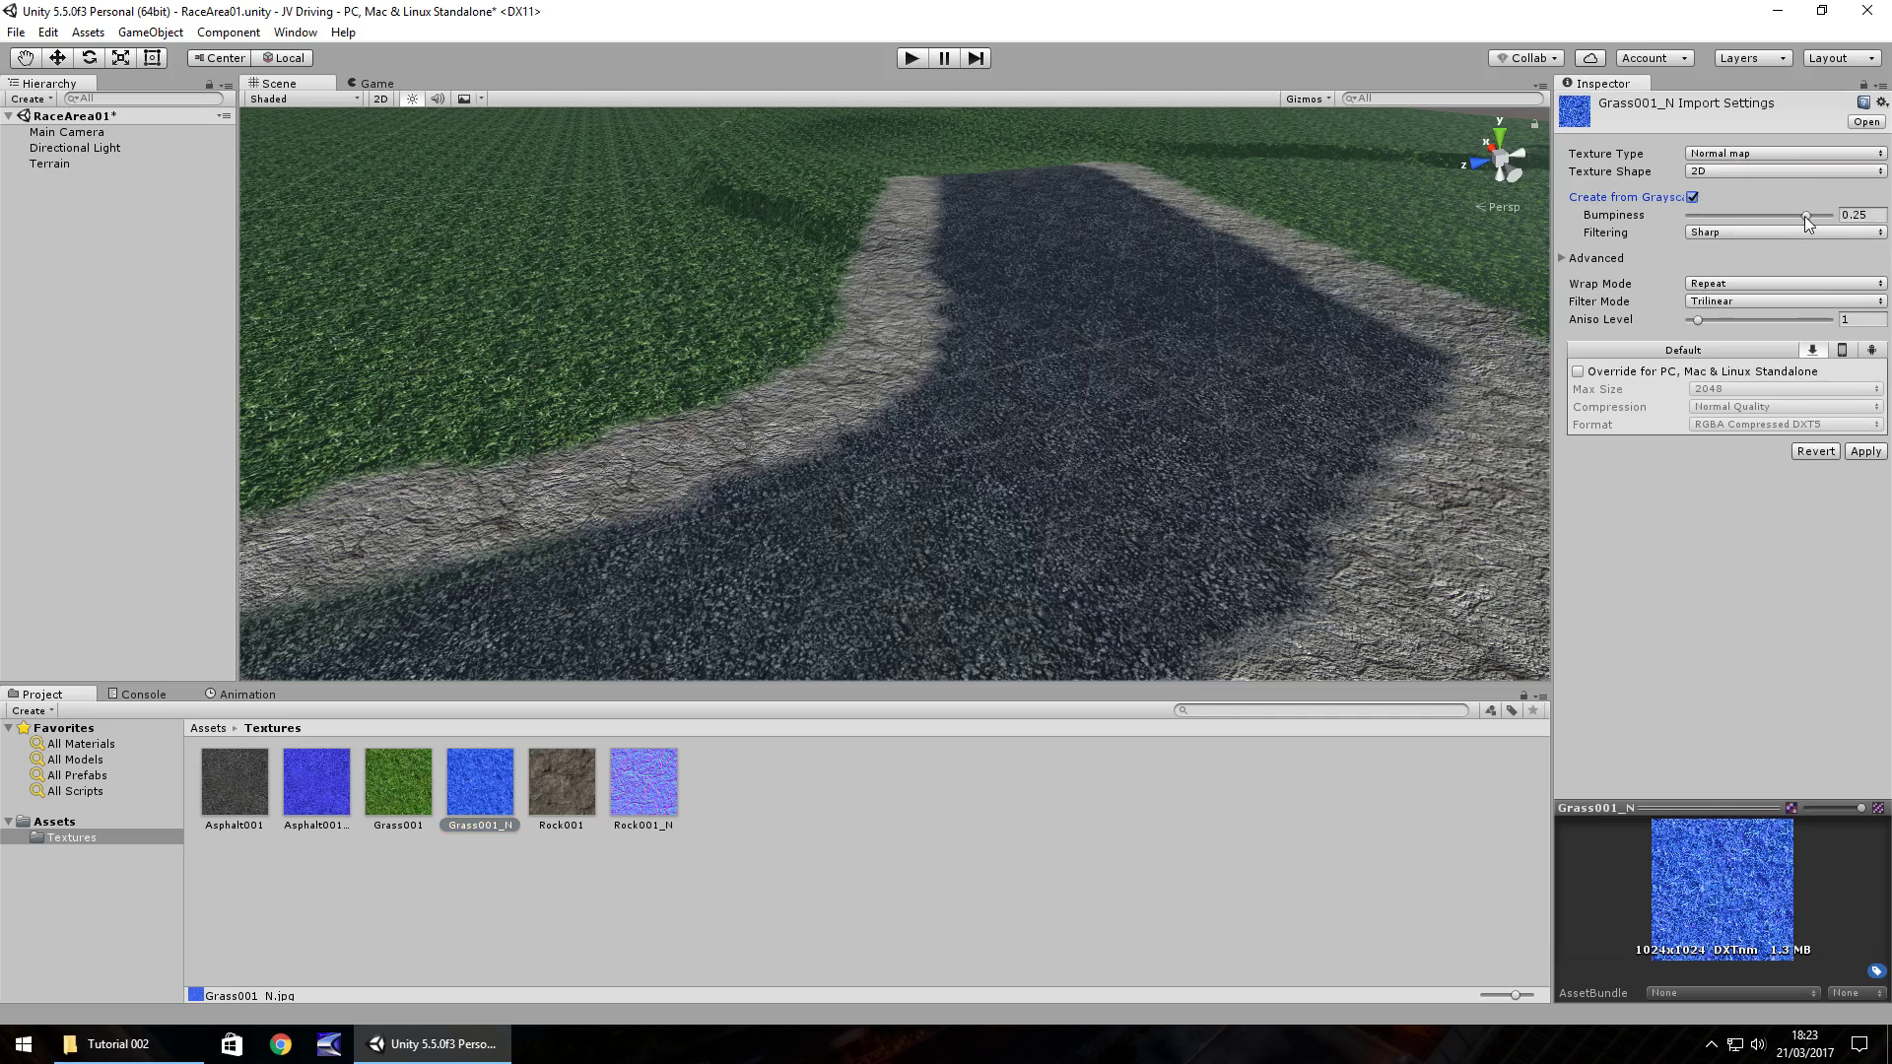
left_click_drag(1806, 216, 1717, 219)
left_click(1858, 453)
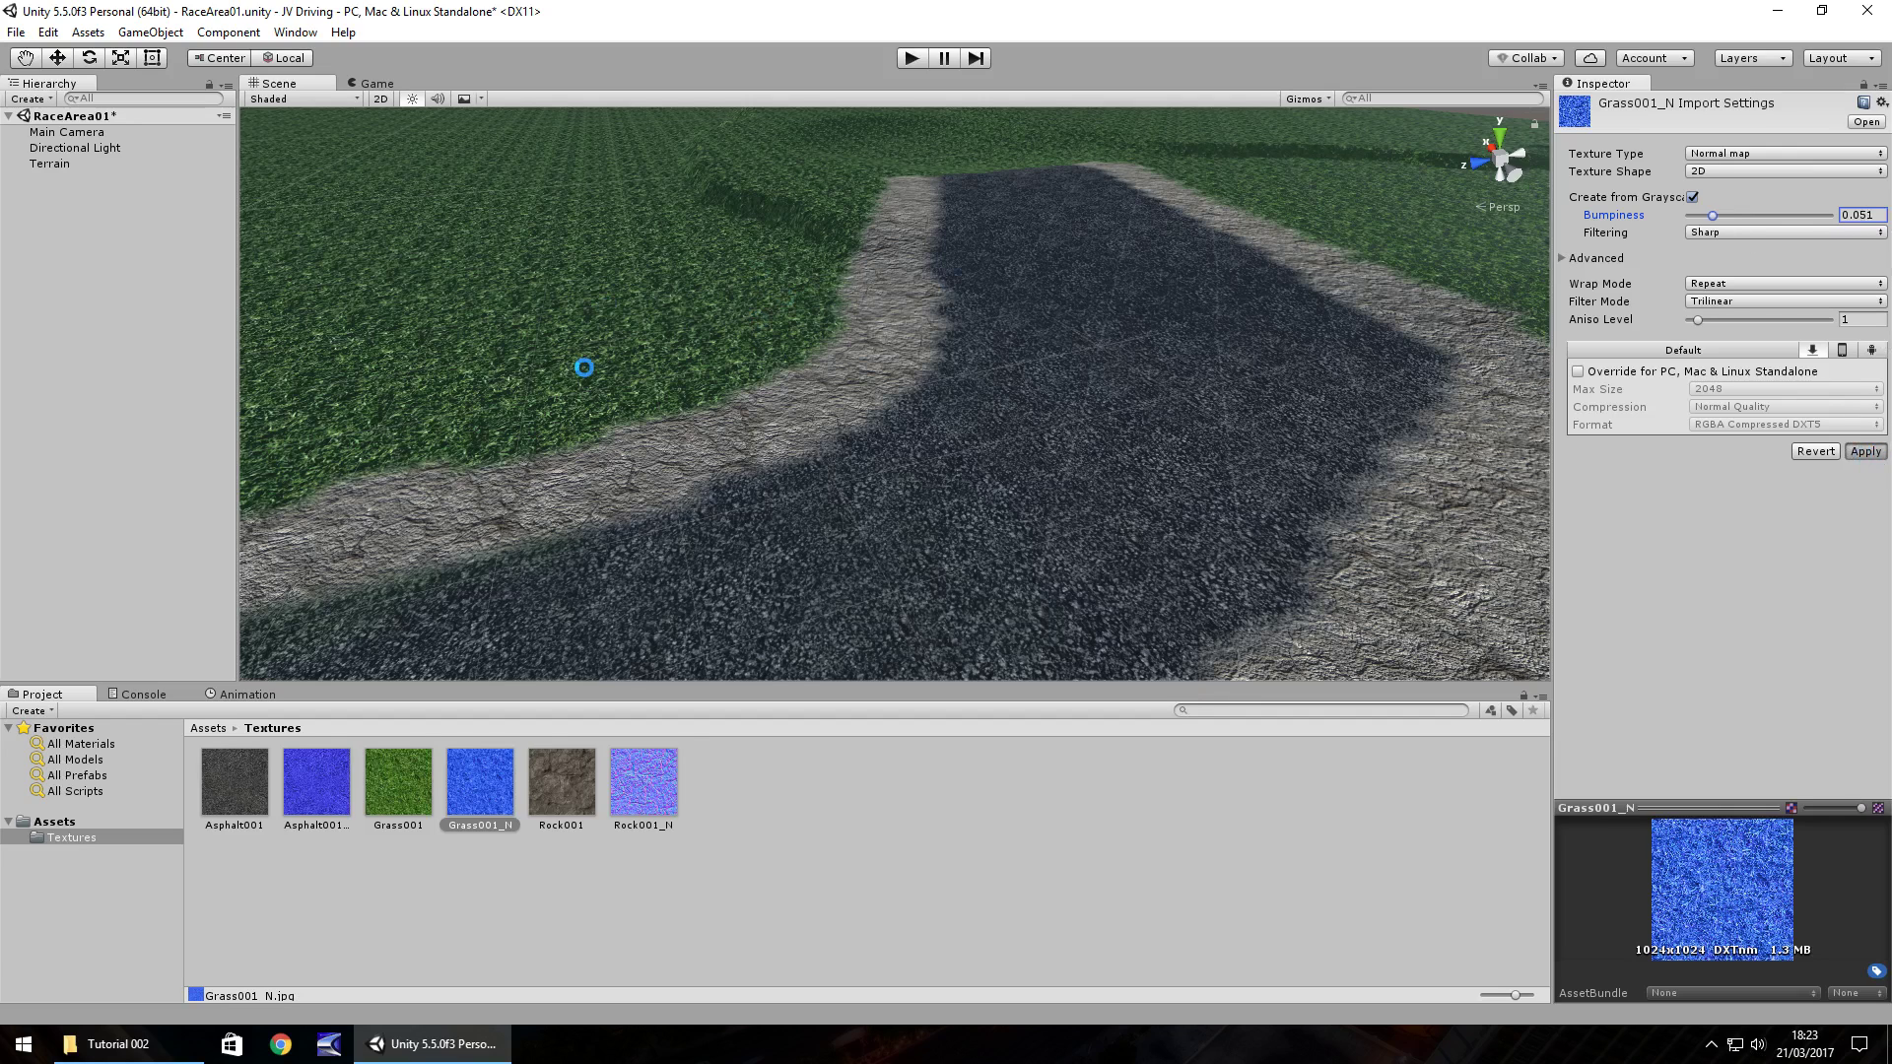
scroll(1005, 299, "up", 3)
right_click_drag(734, 418, 539, 421)
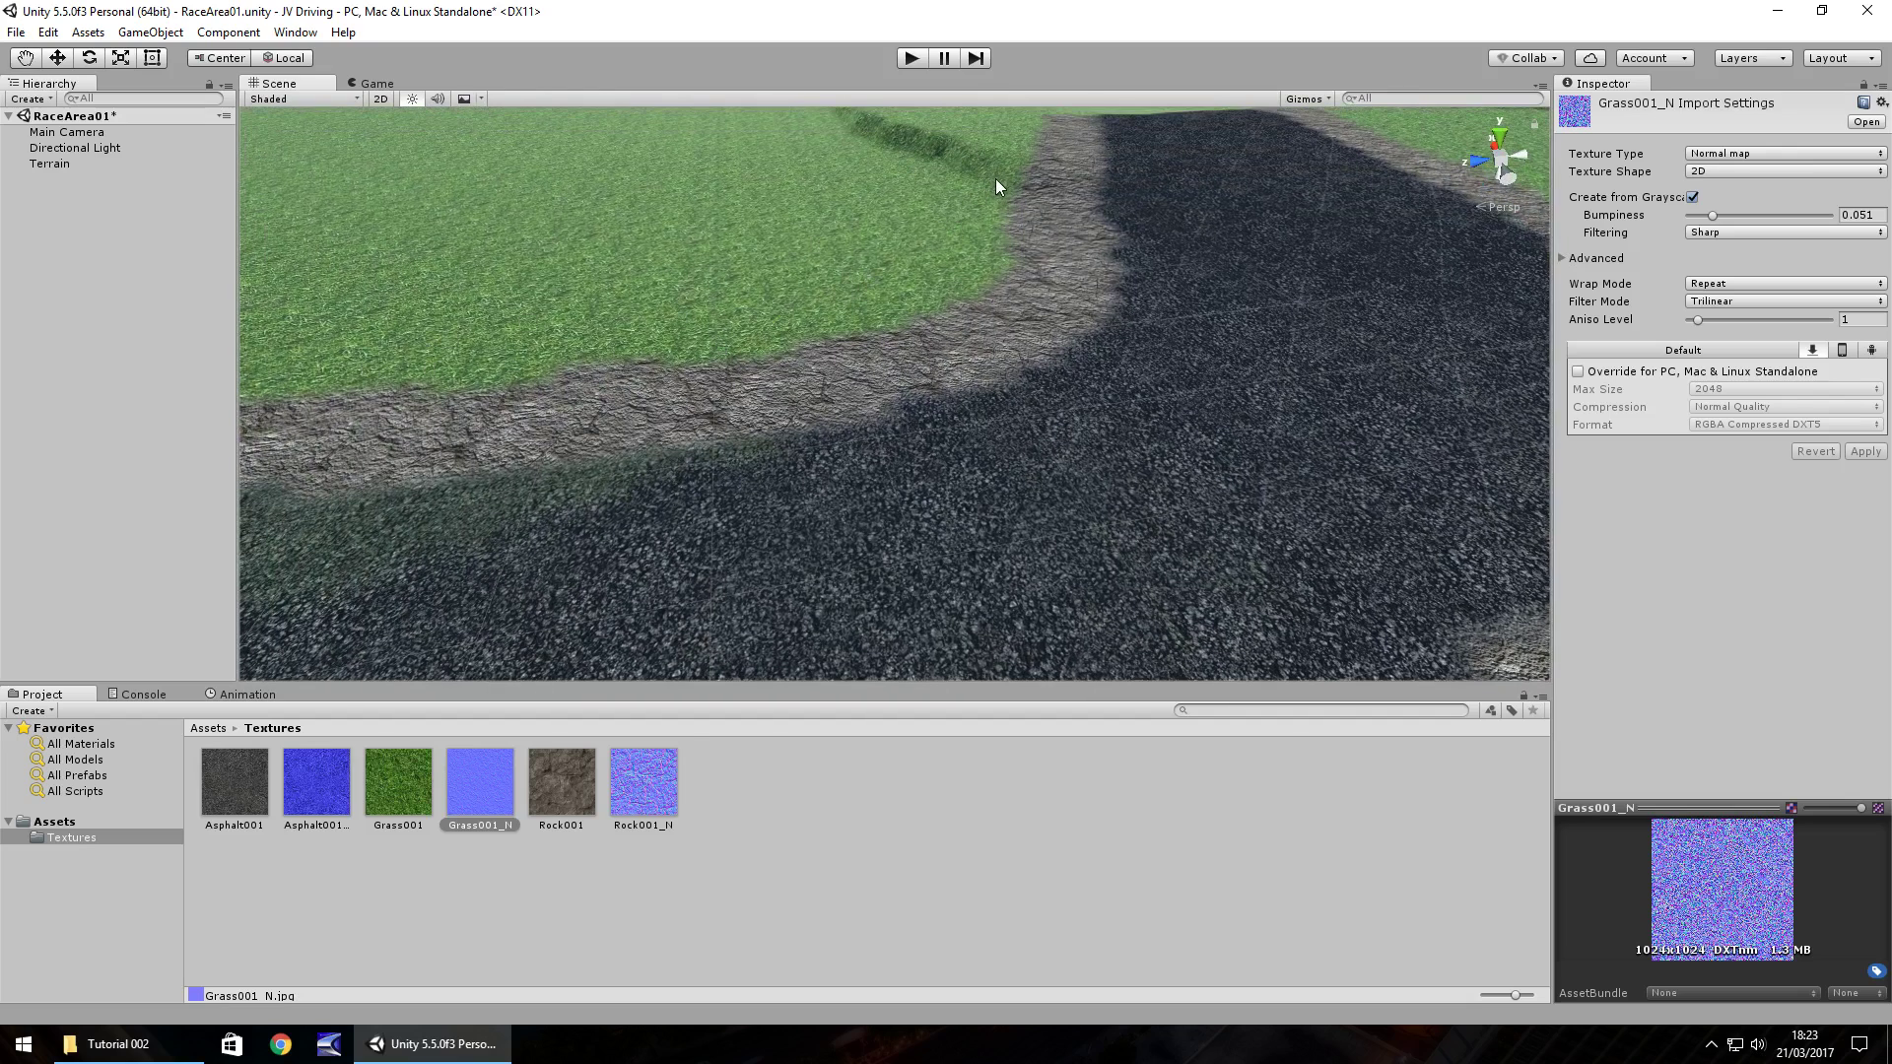
Step: Select the terrain, look at its tree and detail placement tools, and return to Paint Texture
left_click(741, 285)
left_click(1762, 243)
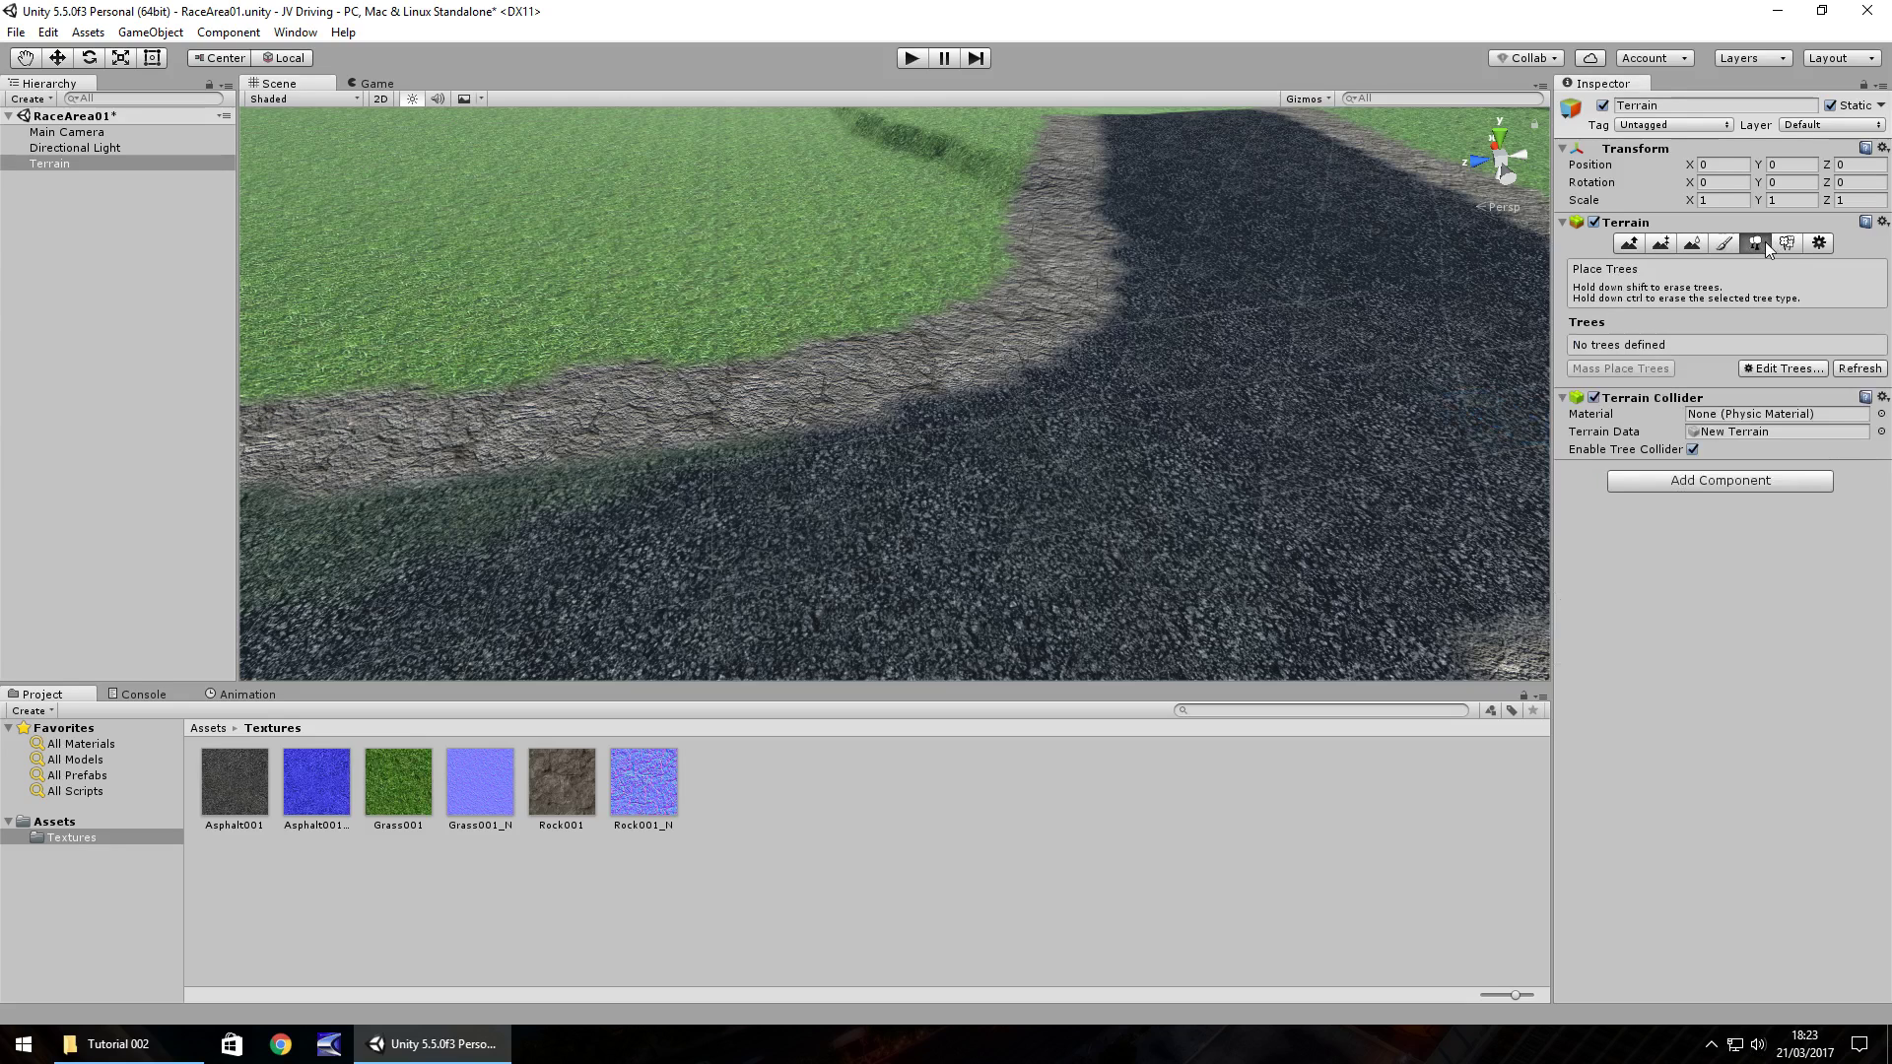
left_click(1783, 243)
left_click(1758, 244)
left_click(1722, 246)
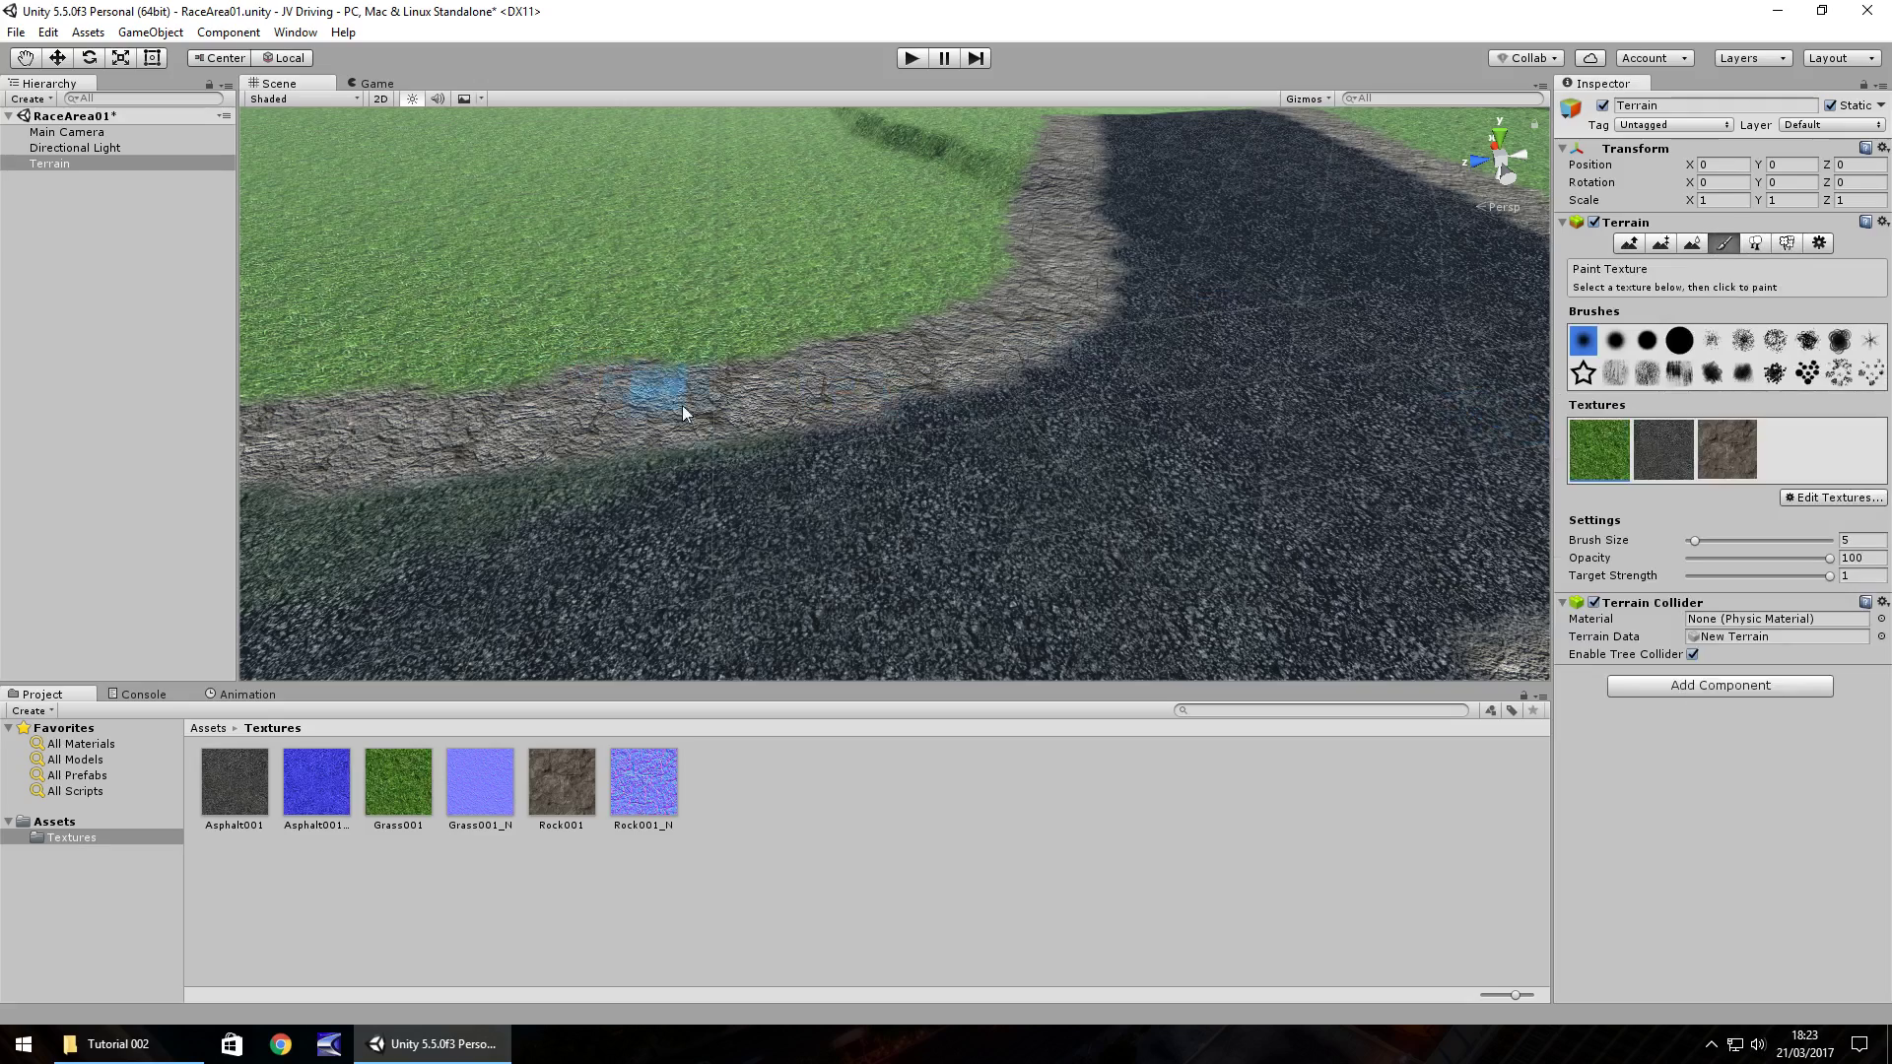
right_click_drag(689, 457, 871, 664)
Step: Edit the asphalt terrain texture, setting Metallic to 0.24 and Smoothness to 0.21, and apply the changes
left_click(317, 782)
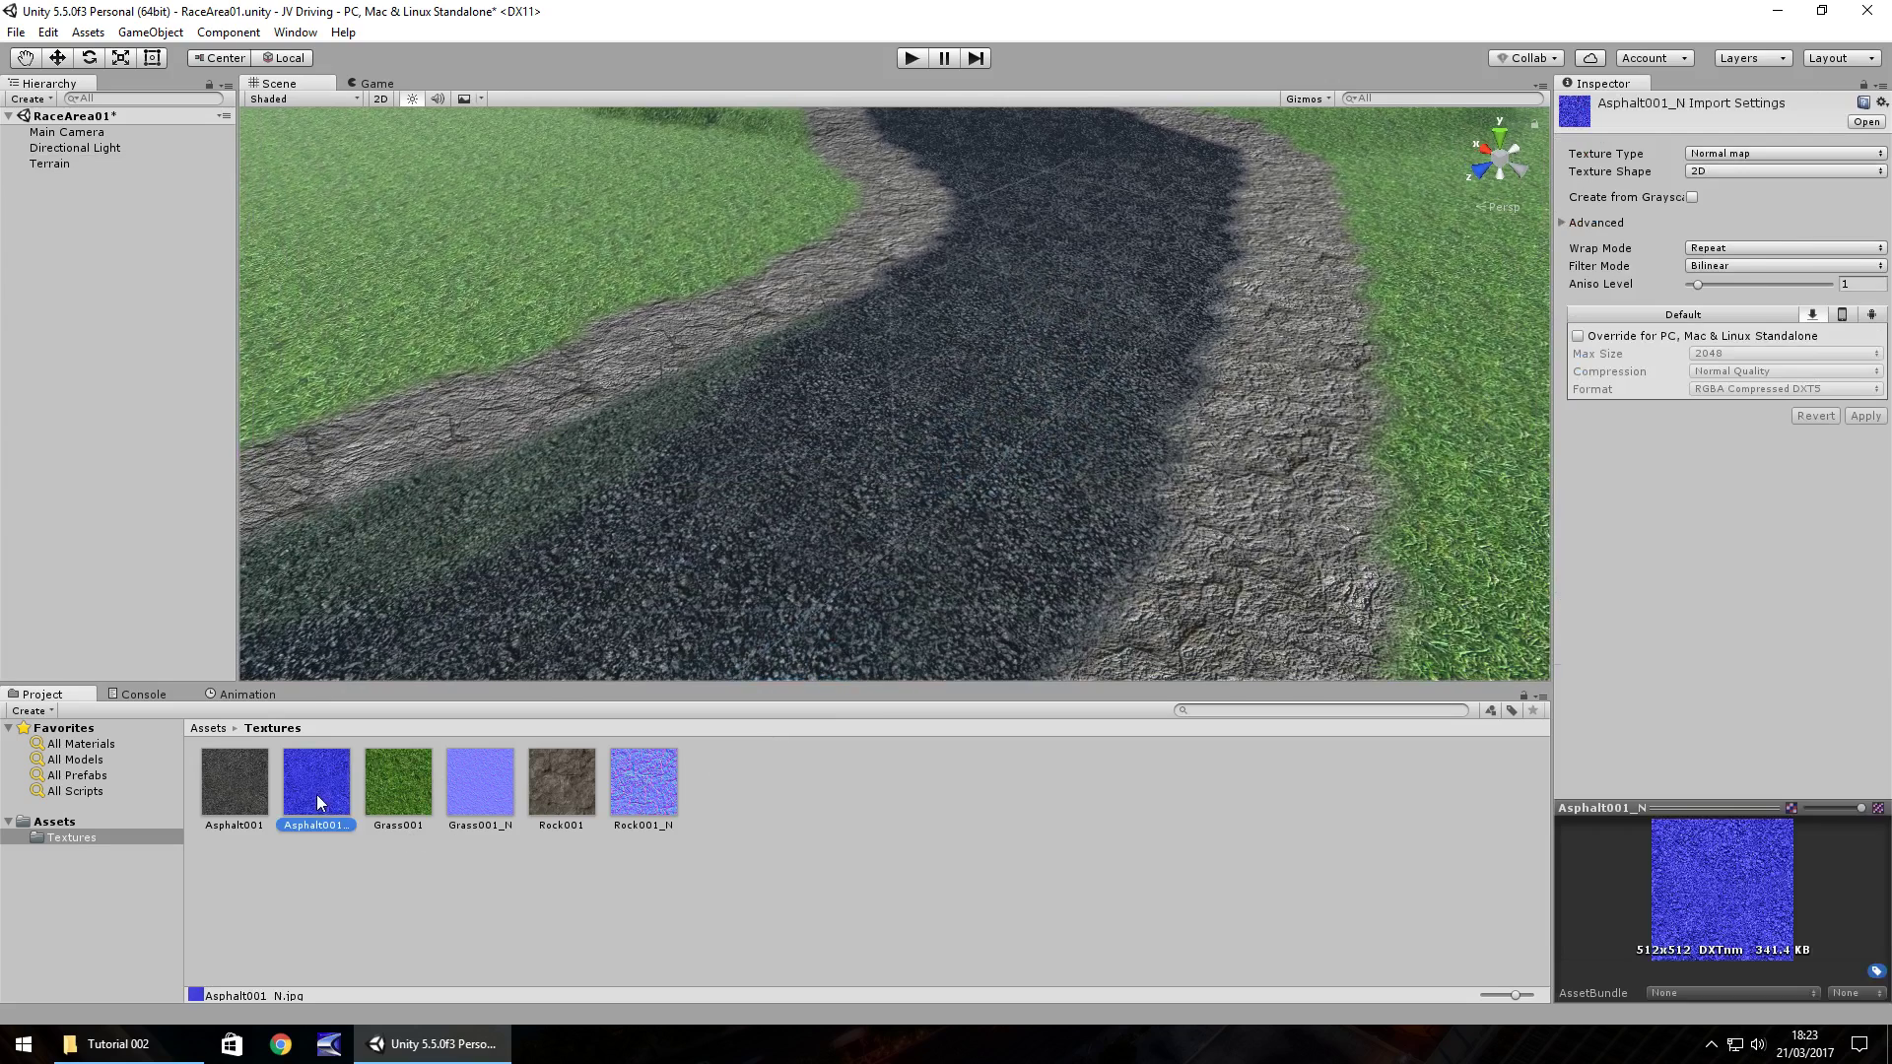
left_click(51, 163)
left_click(1802, 500)
left_click(1788, 523)
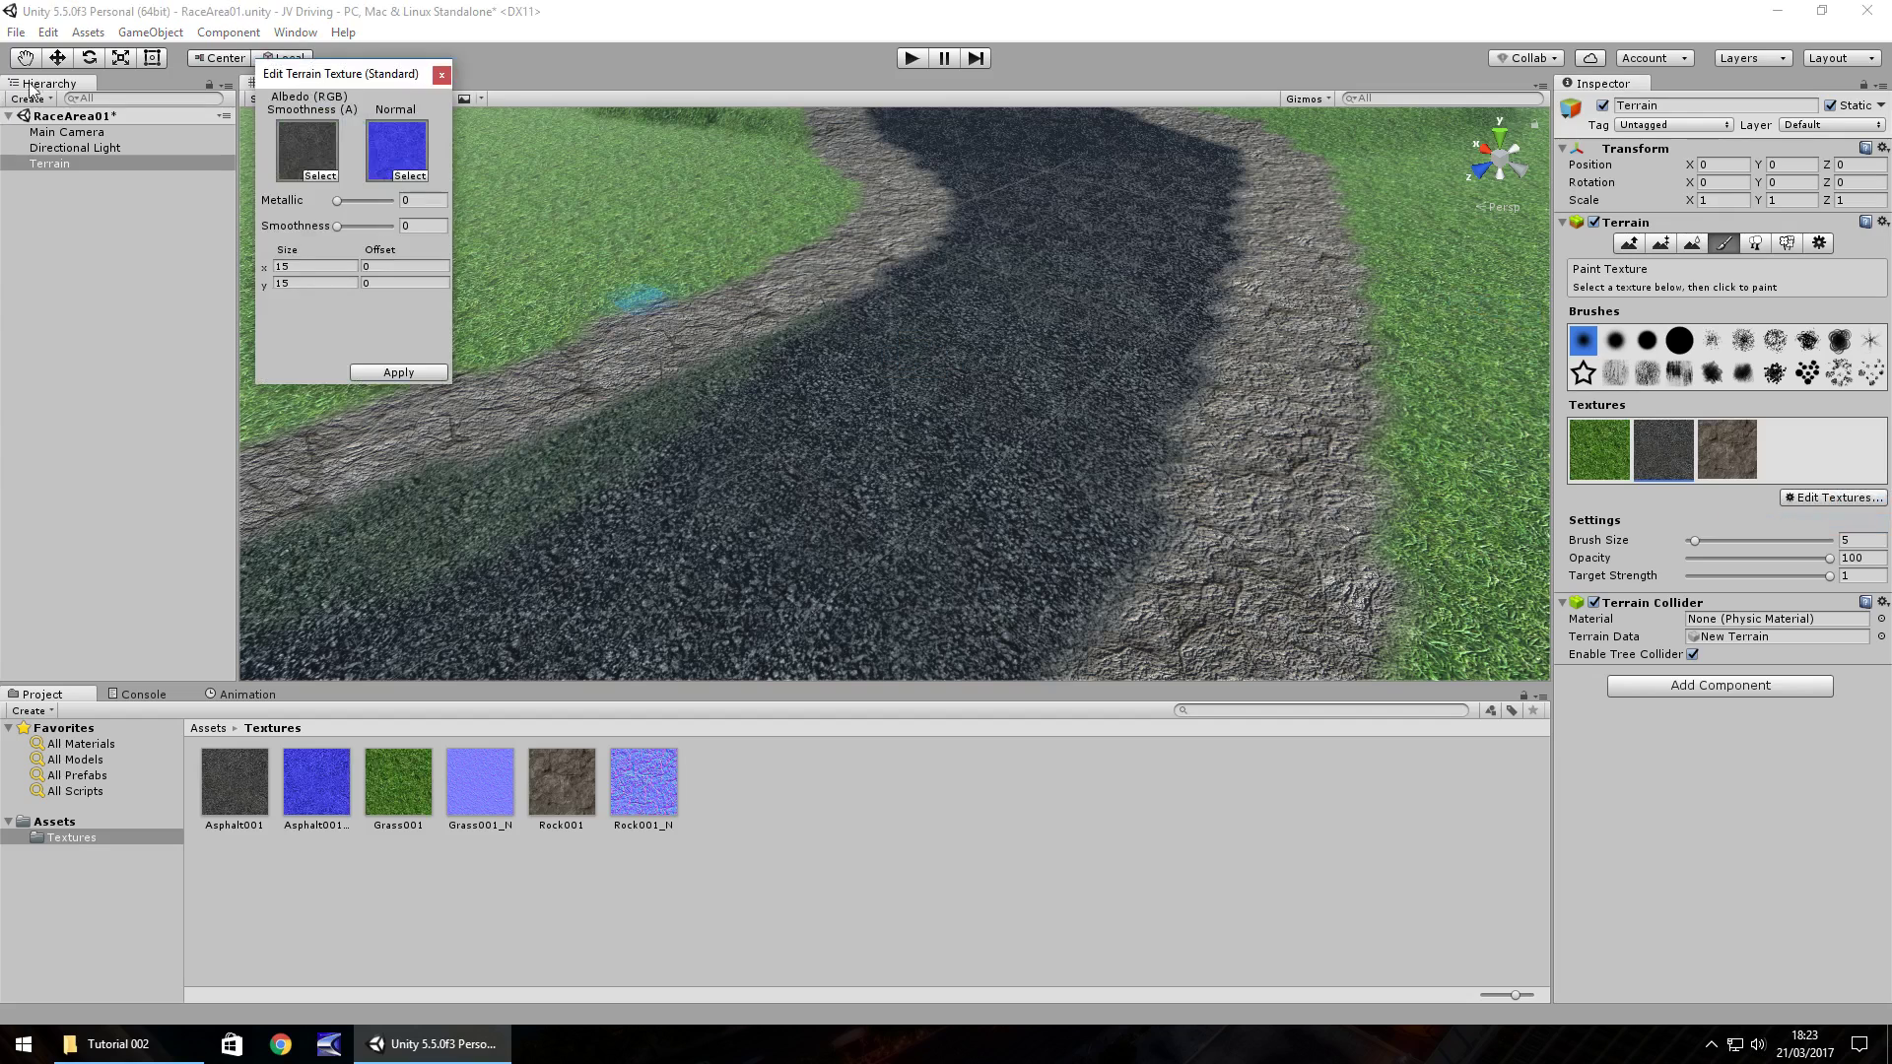
left_click_drag(337, 202, 353, 202)
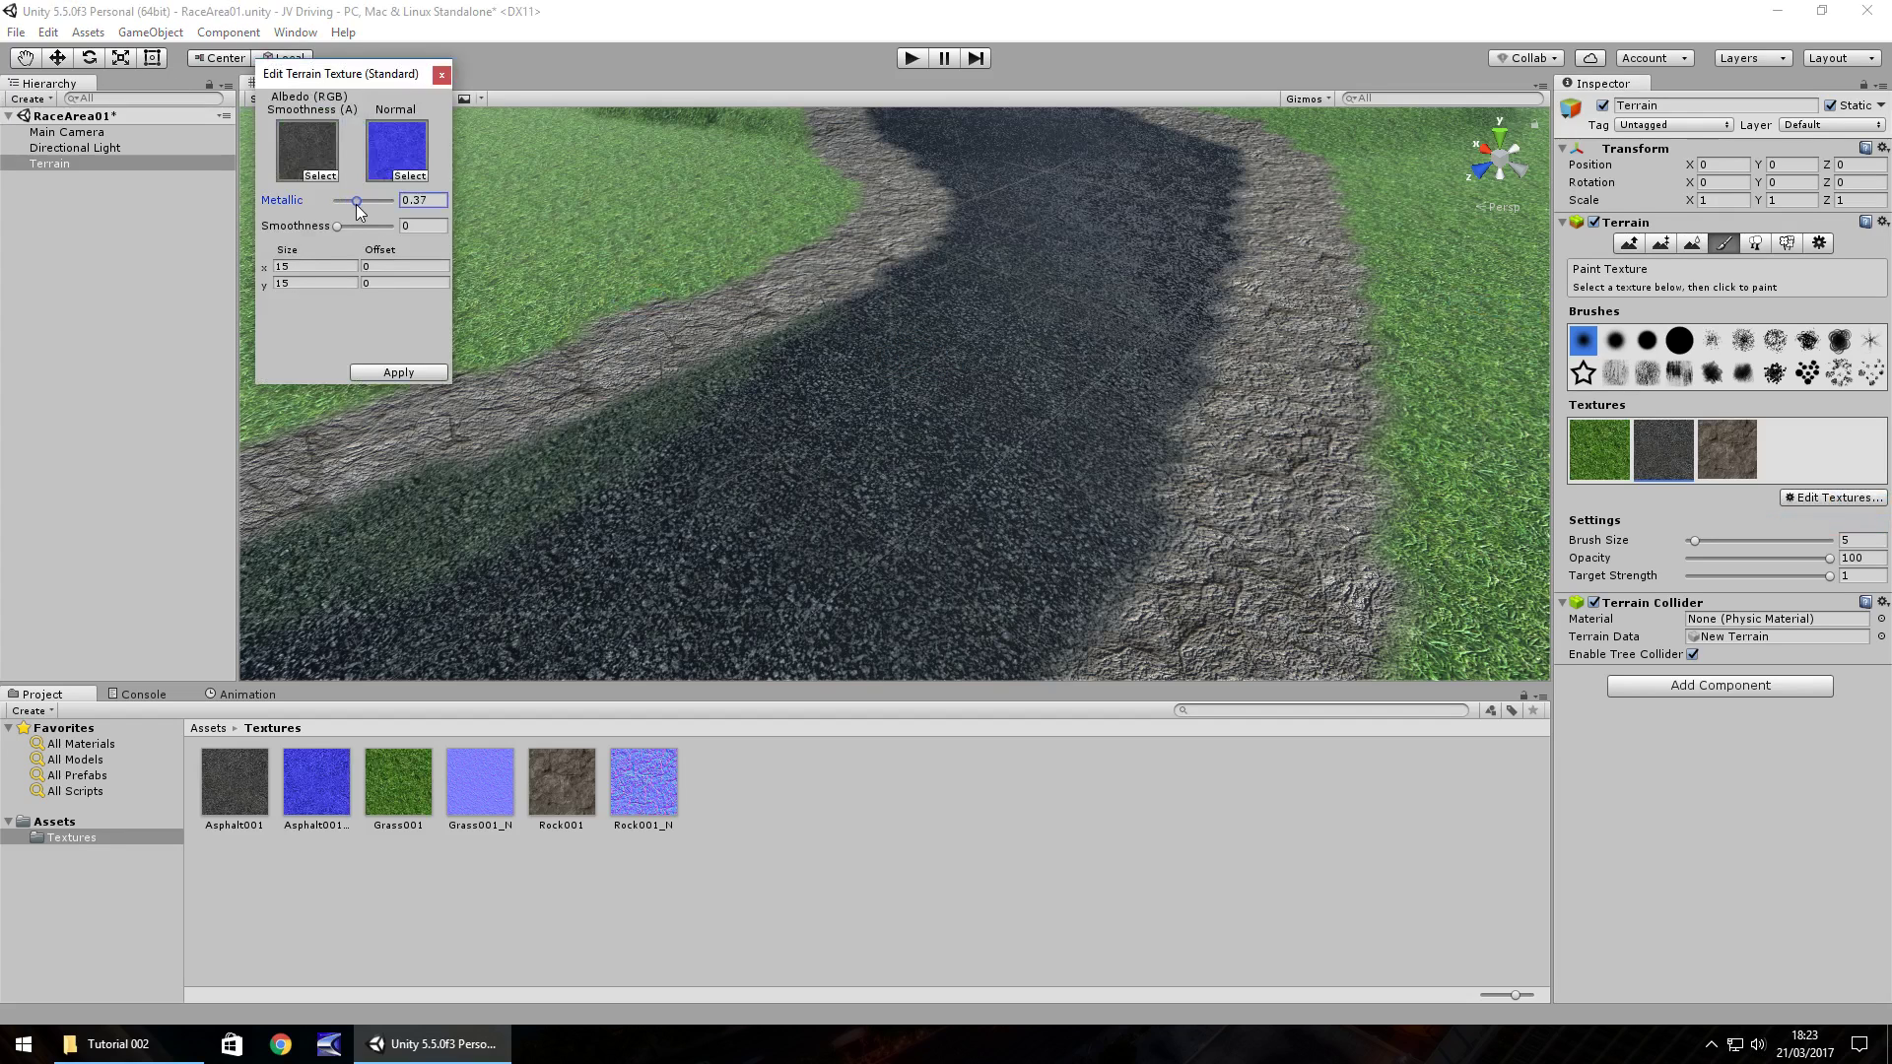
left_click_drag(363, 228, 350, 200)
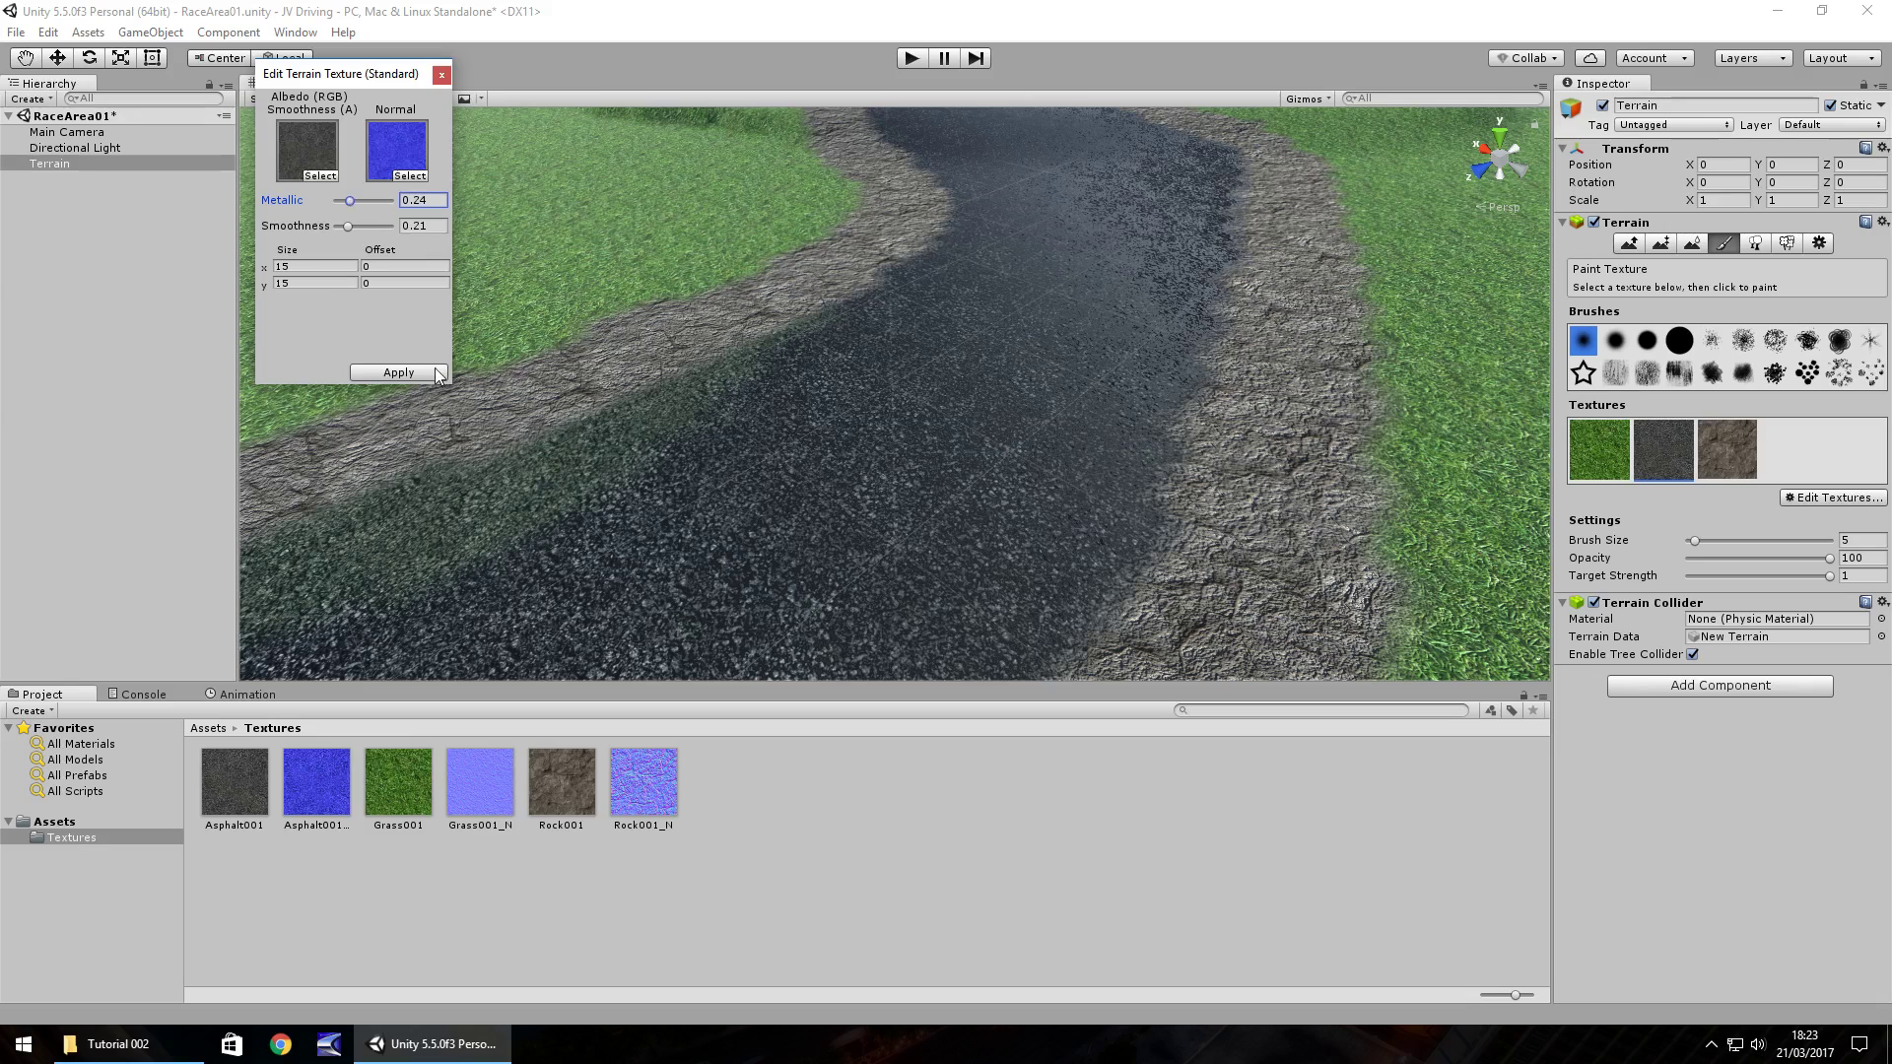
left_click(398, 372)
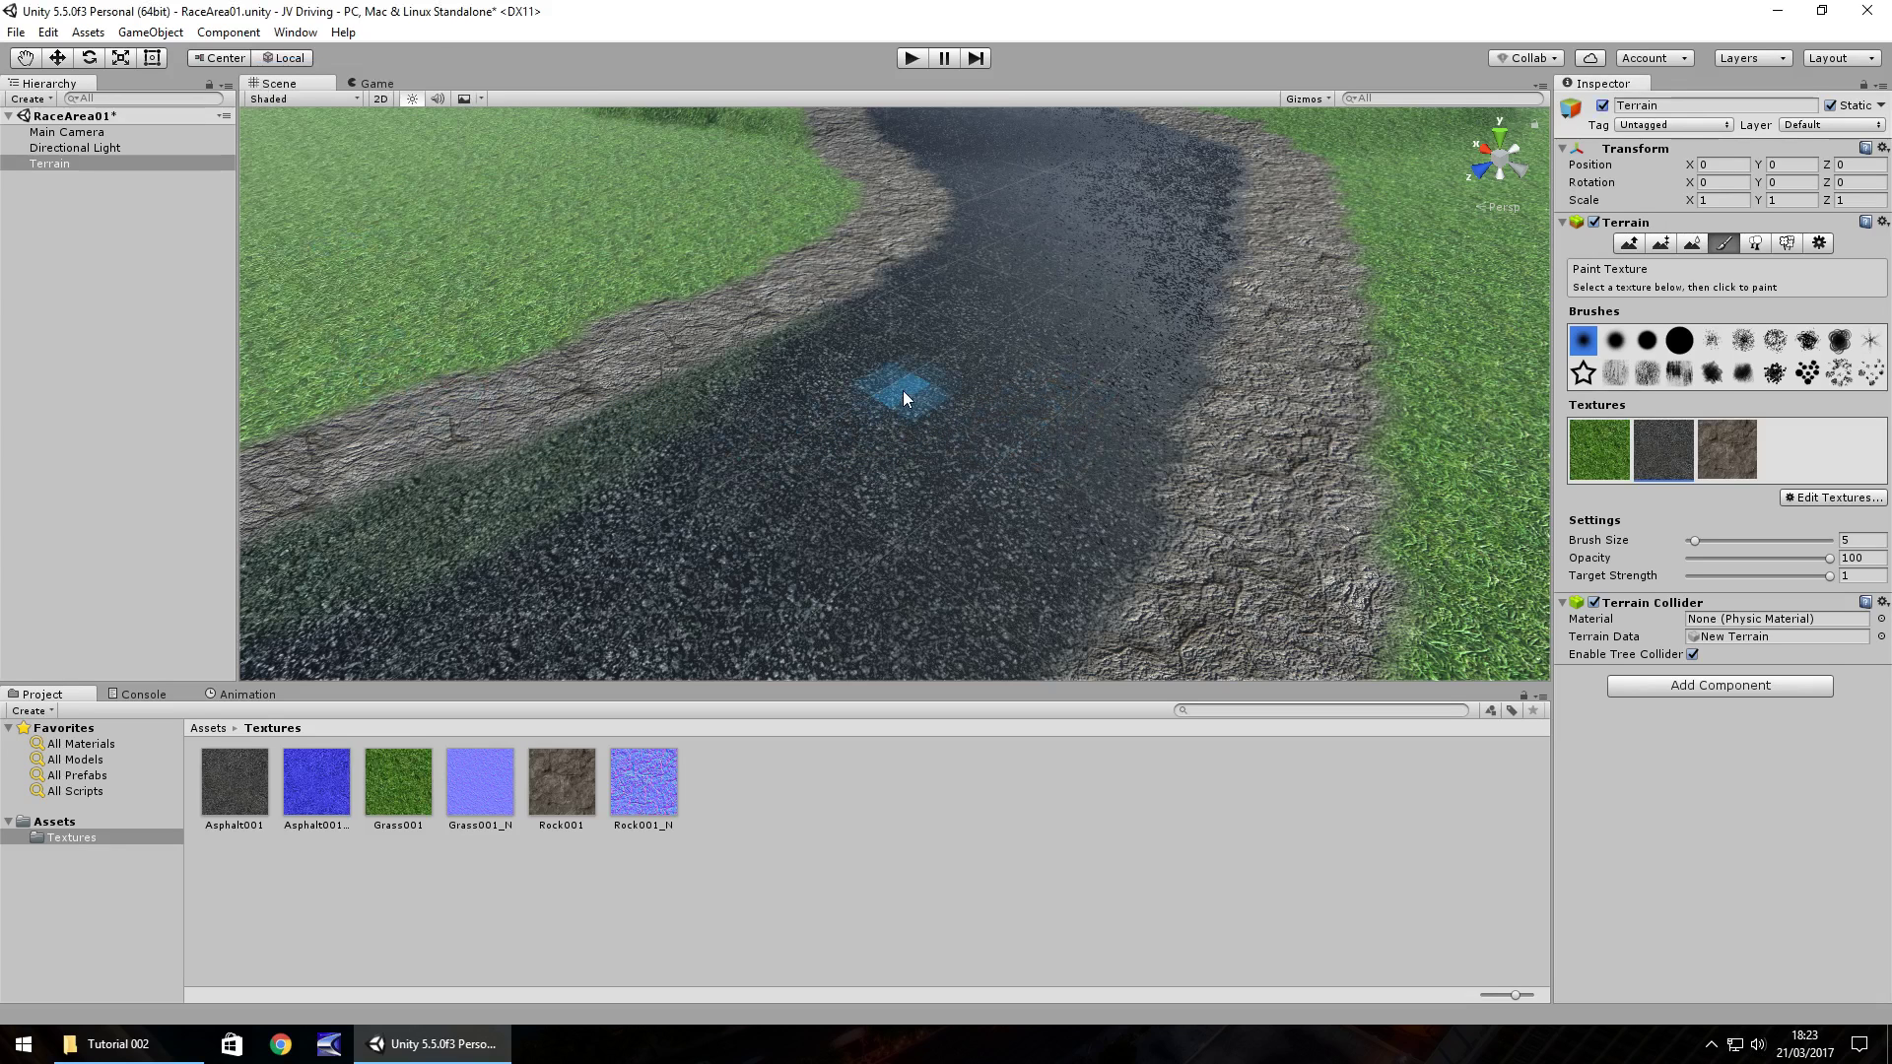
right_click_drag(914, 378, 920, 416)
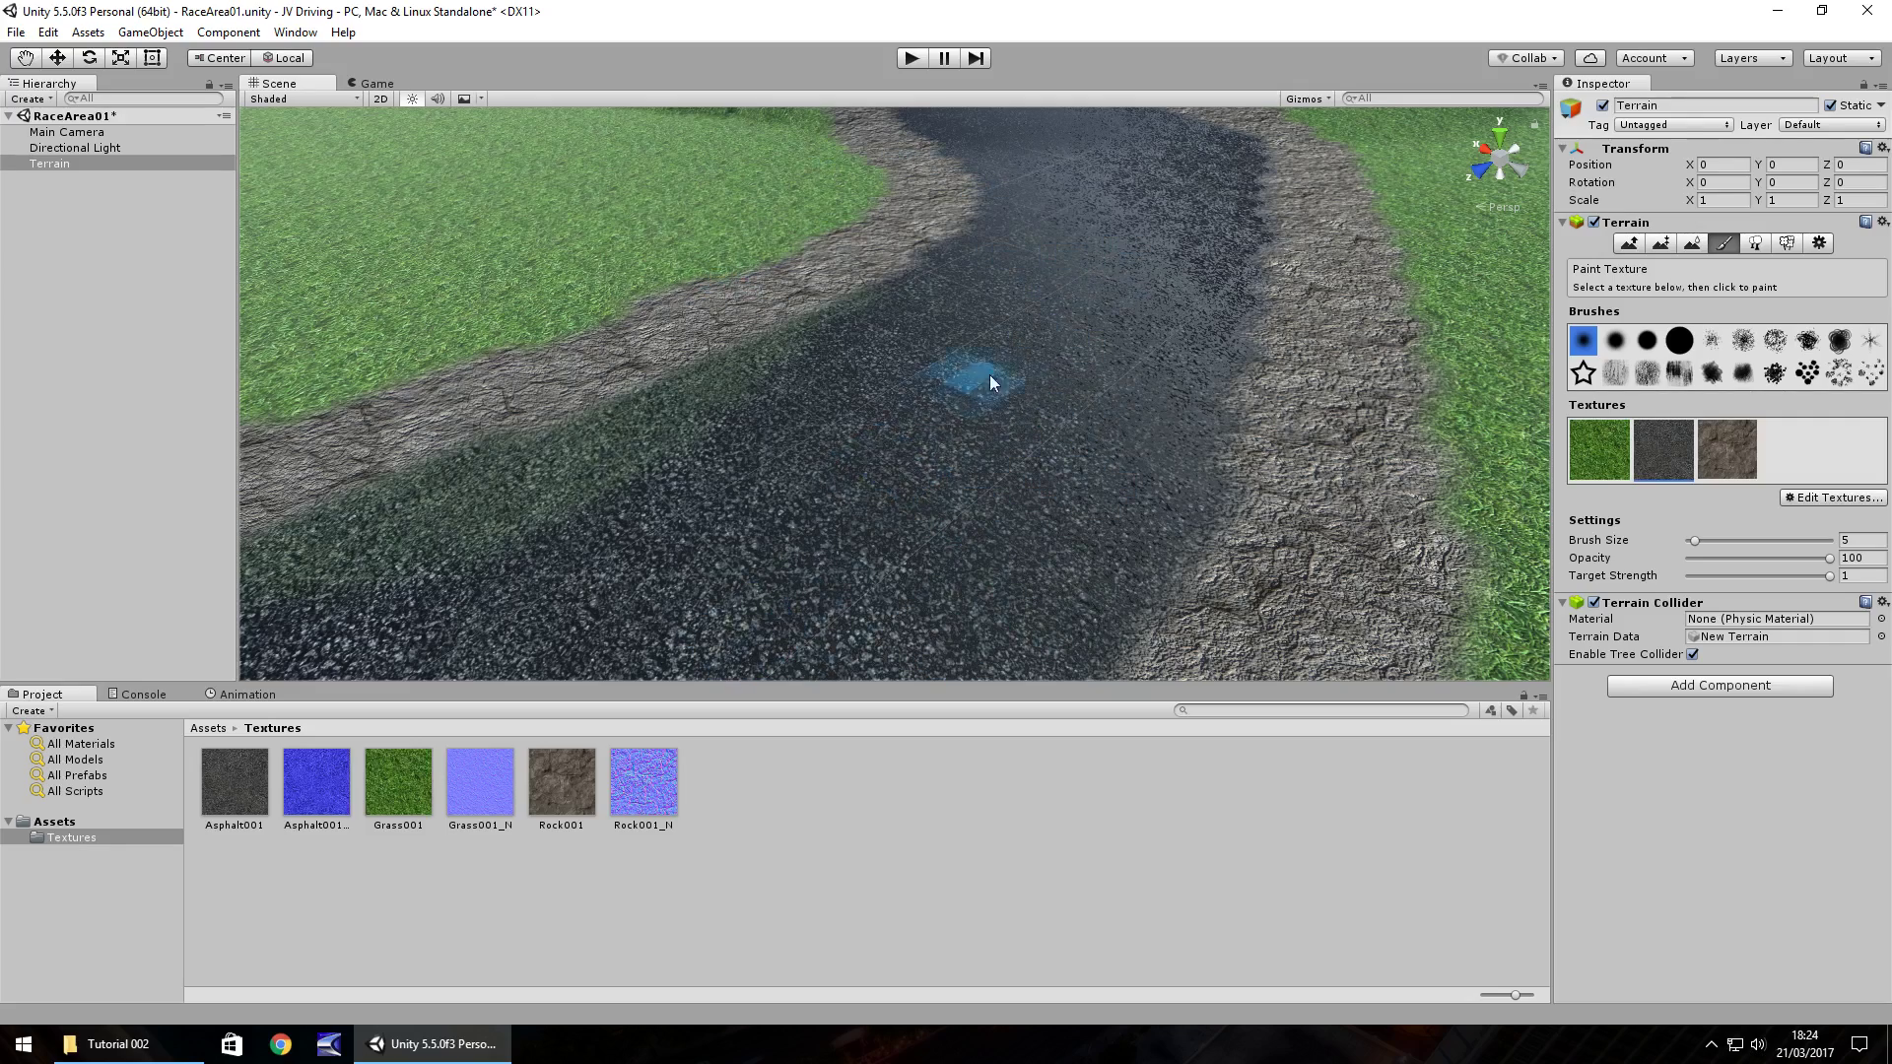
Step: Using Paint Height with the height set to 2, raise the rock border between the grass and the road around the bend
mouse_move(1155, 420)
right_mouse_down()
mouse_move(869, 385)
mouse_move(885, 423)
mouse_move(869, 436)
mouse_move(932, 454)
mouse_move(985, 433)
right_mouse_up()
left_click(1628, 243)
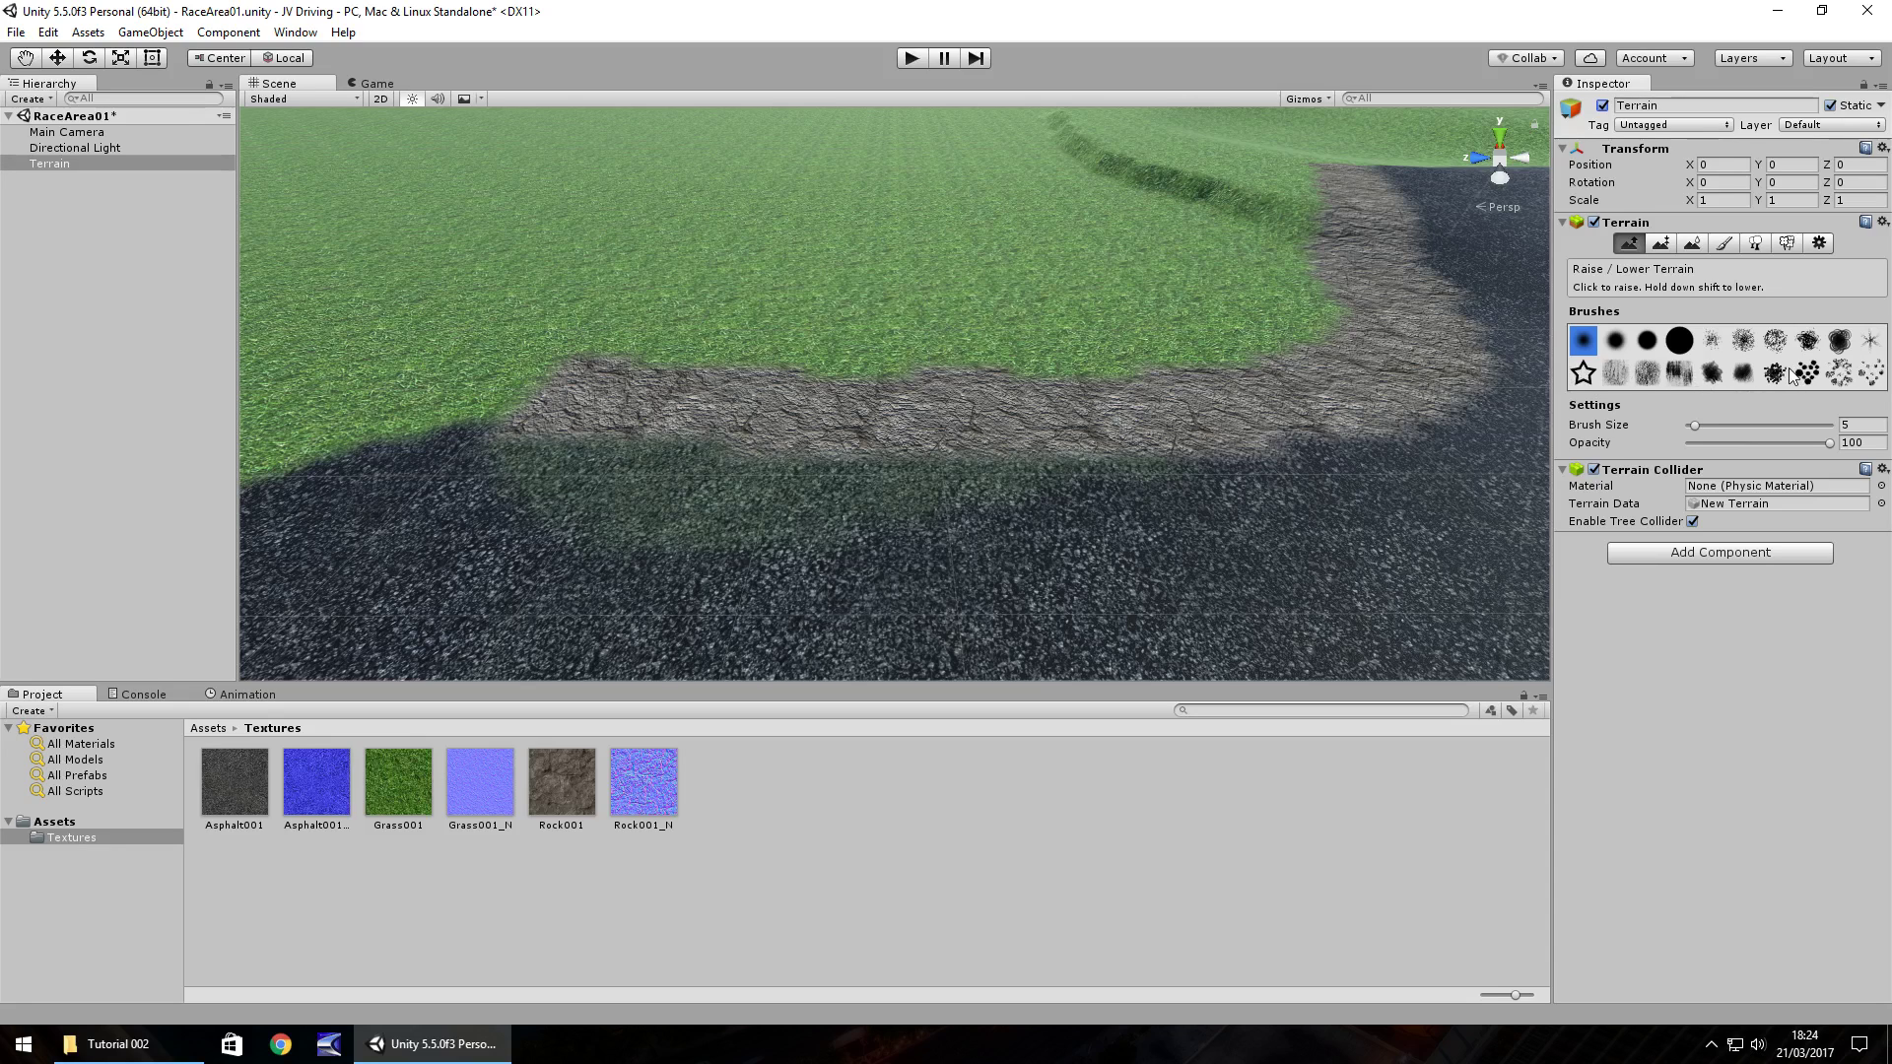
left_click(1661, 244)
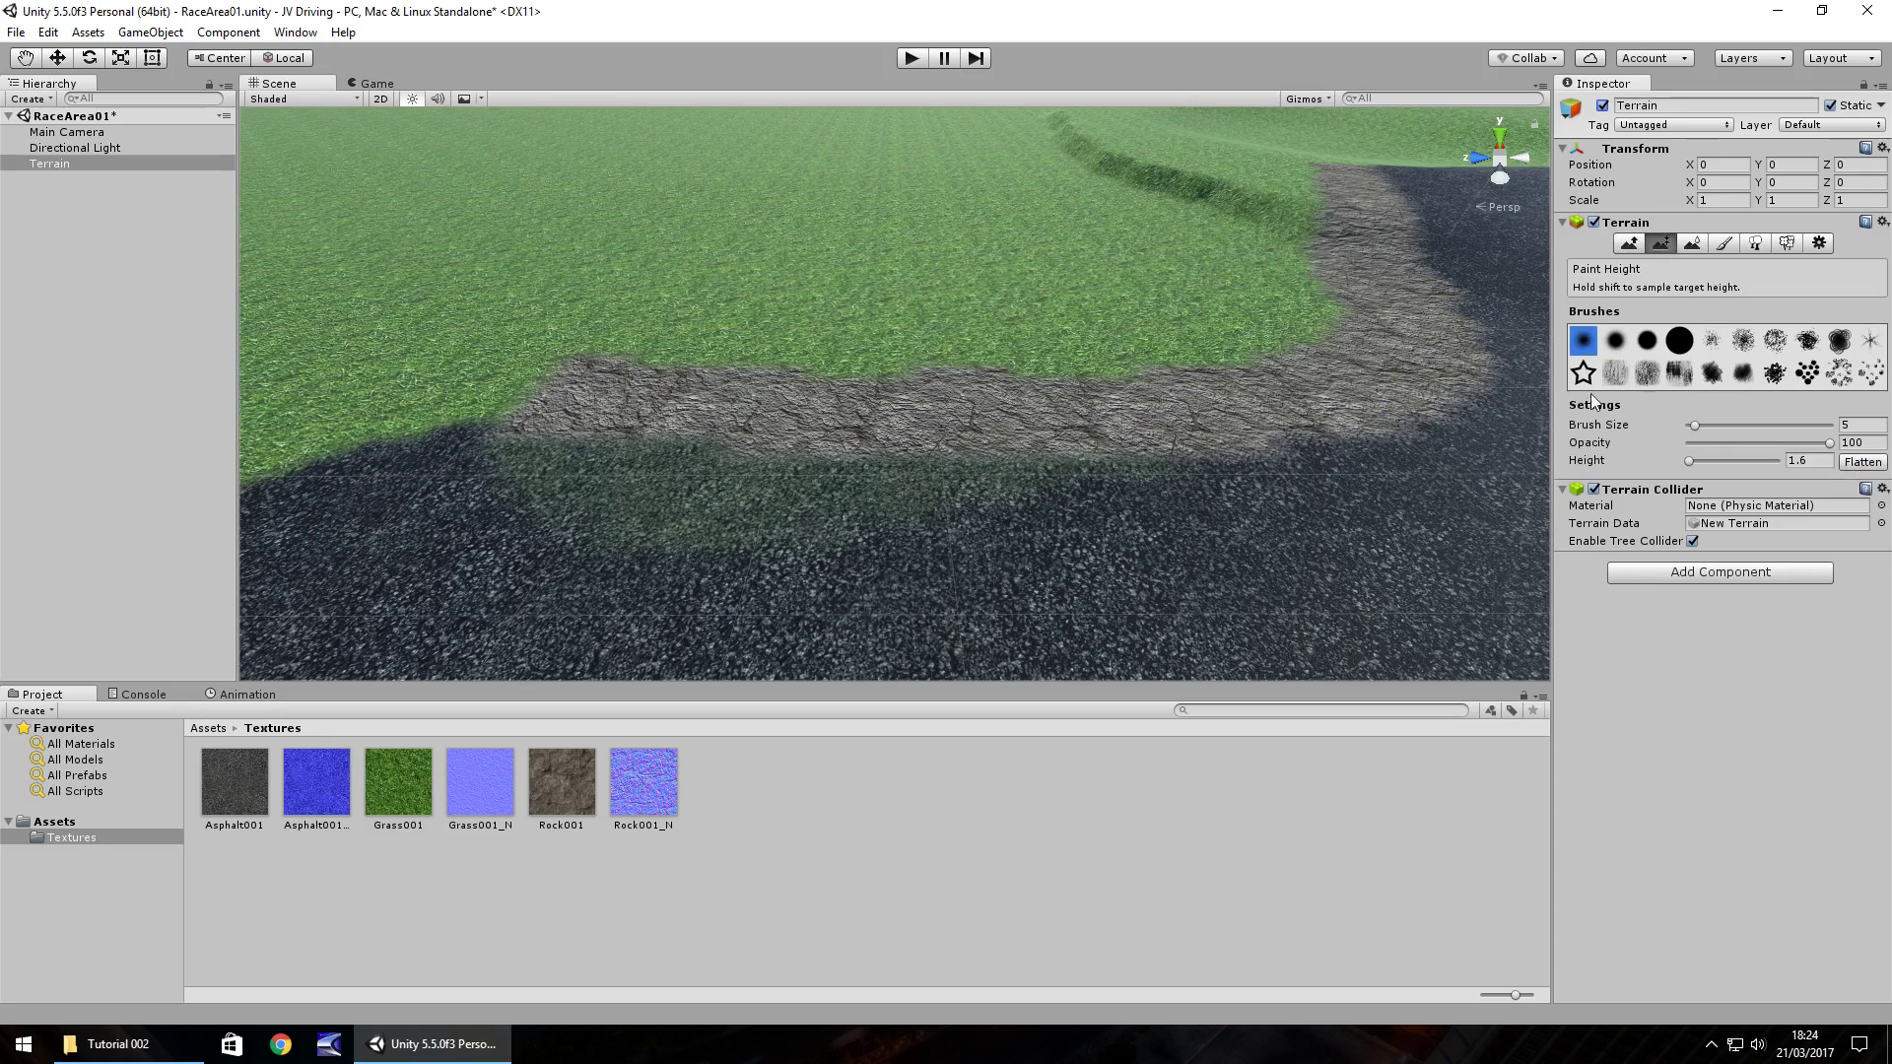
left_click(1811, 461)
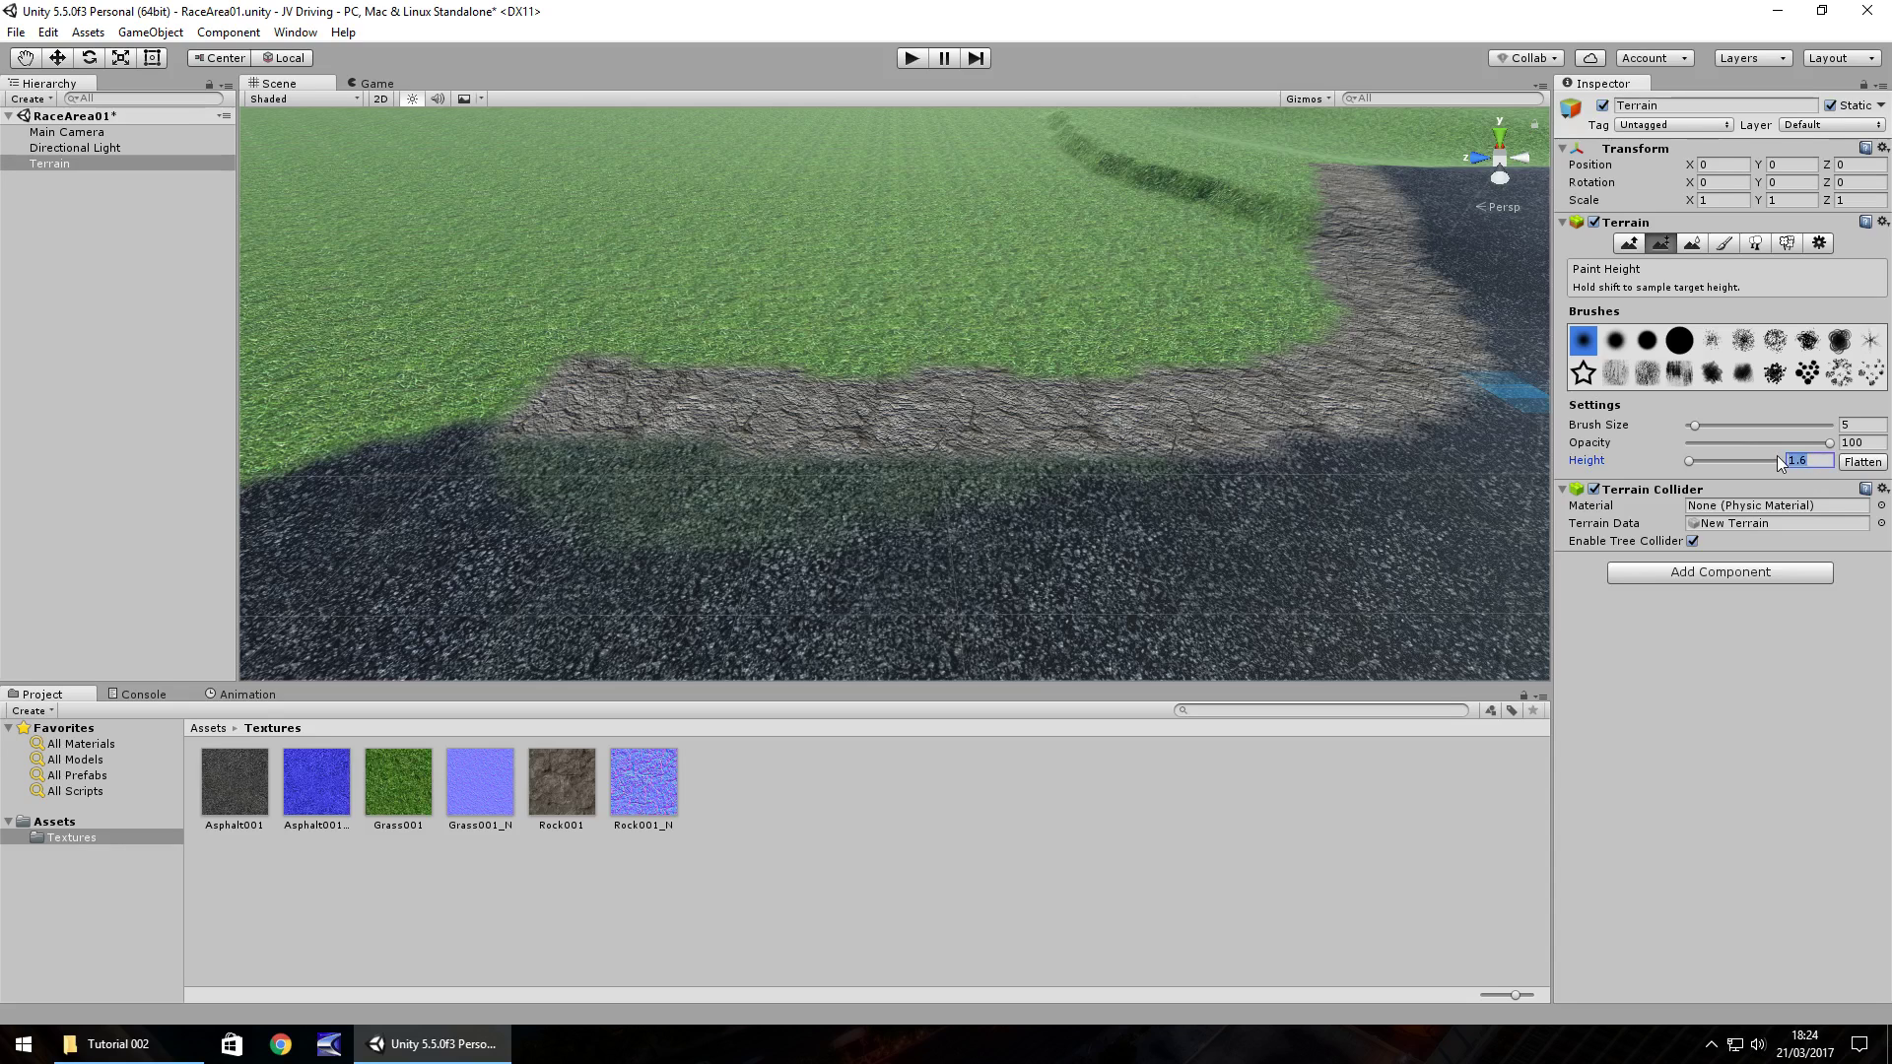
type("2")
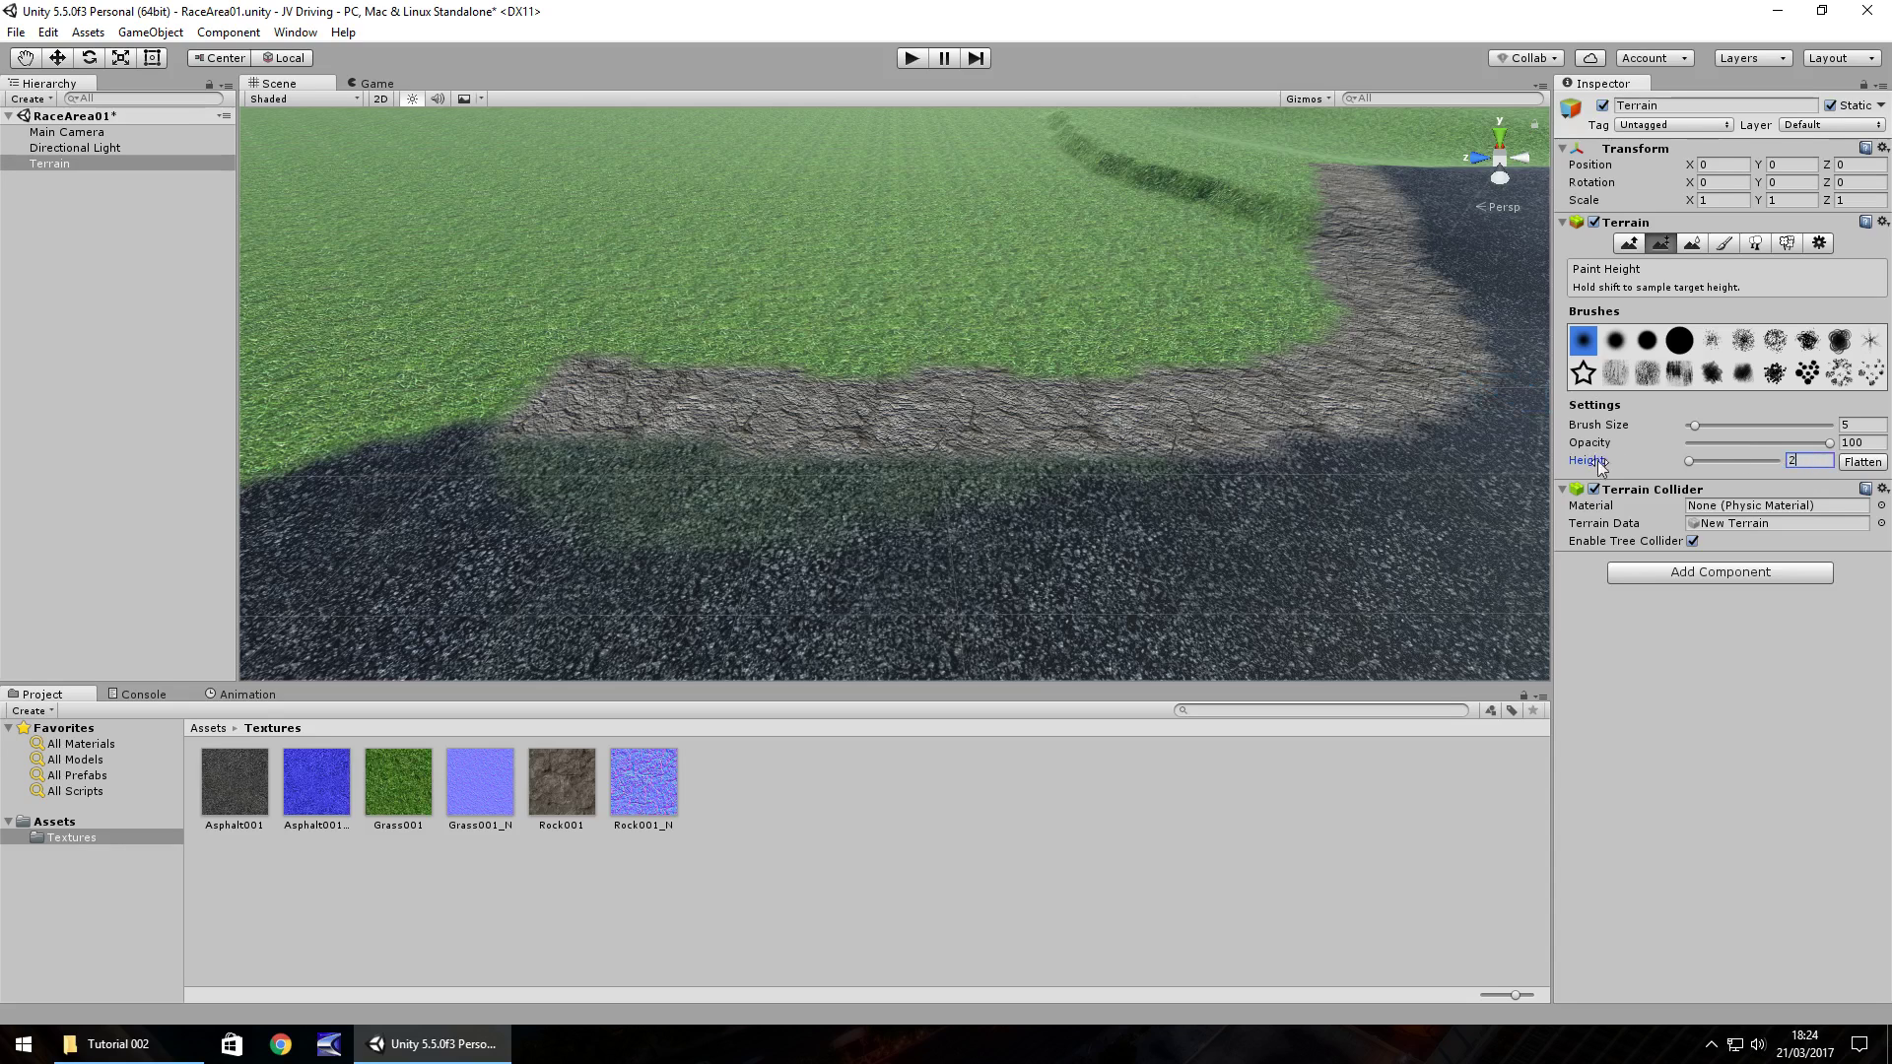
left_click_drag(583, 406, 680, 416)
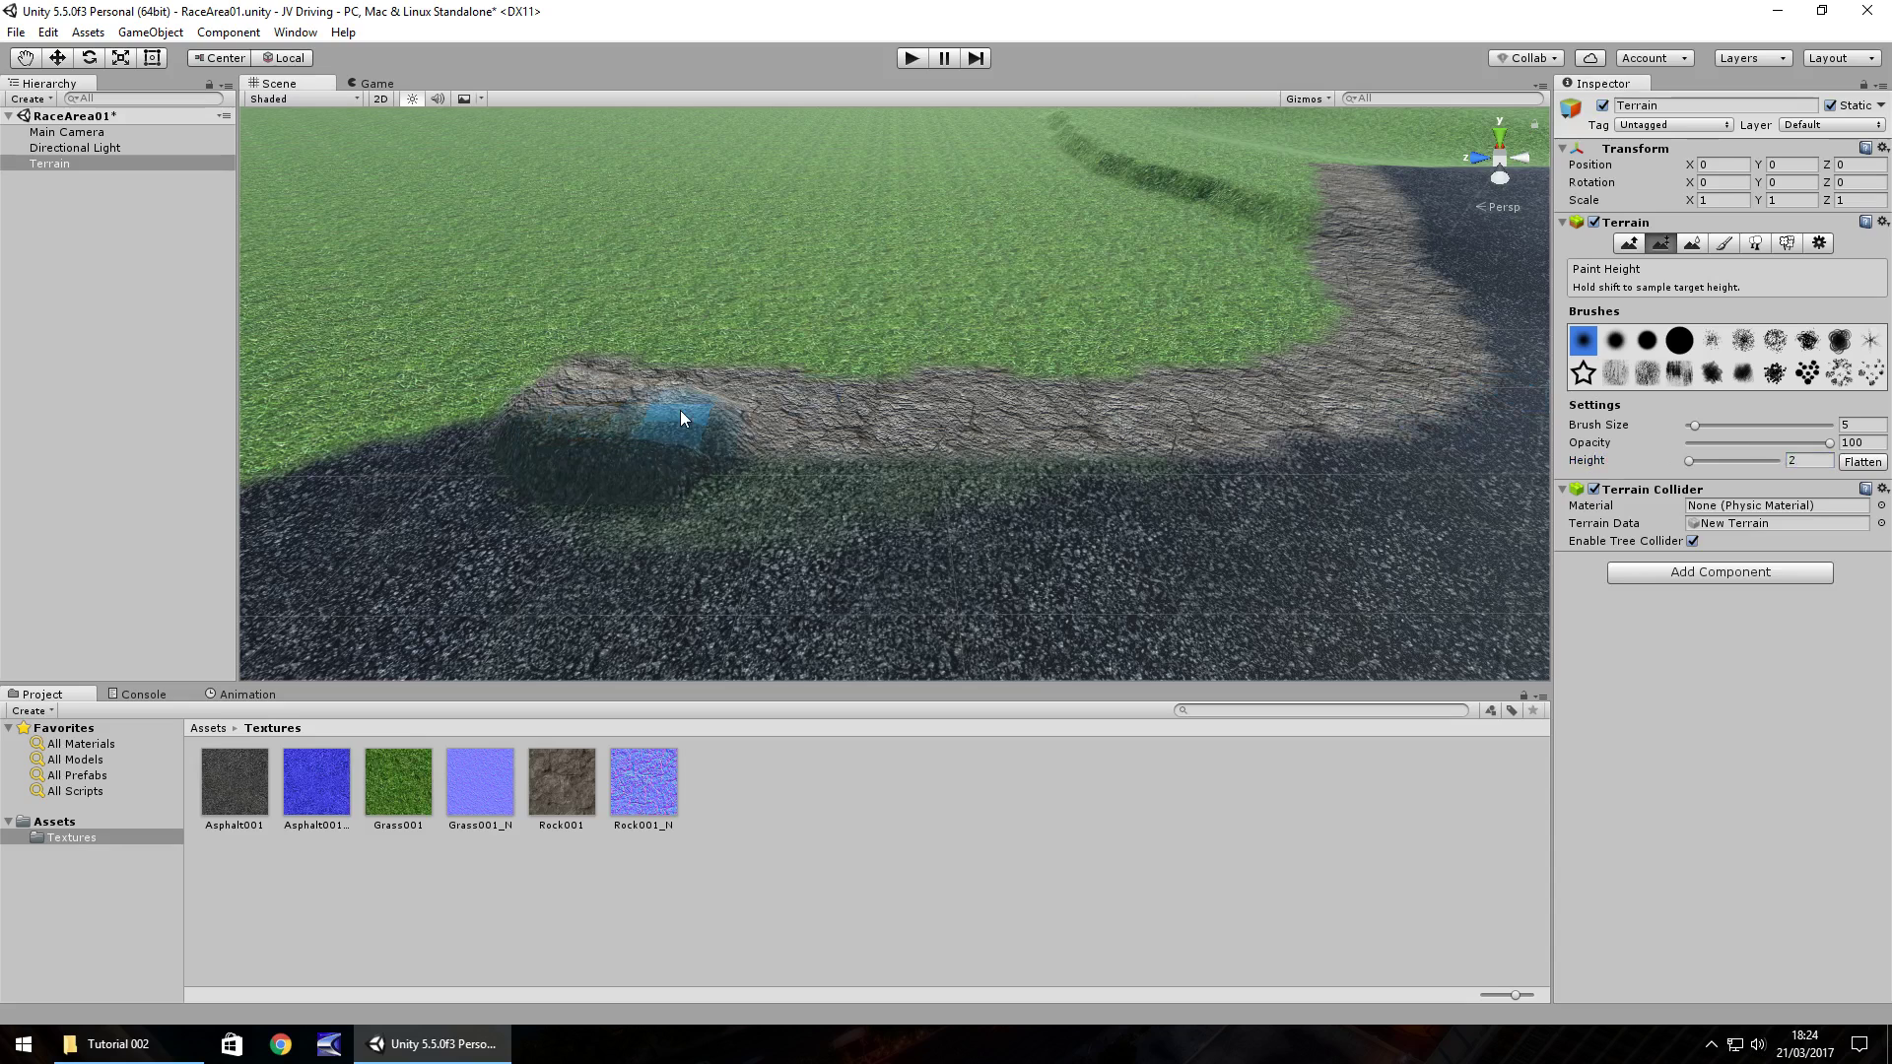
key("ctrl+z")
mouse_move(592, 370)
left_mouse_down()
mouse_move(576, 370)
mouse_move(1255, 381)
mouse_move(1399, 317)
mouse_move(1394, 263)
left_mouse_up()
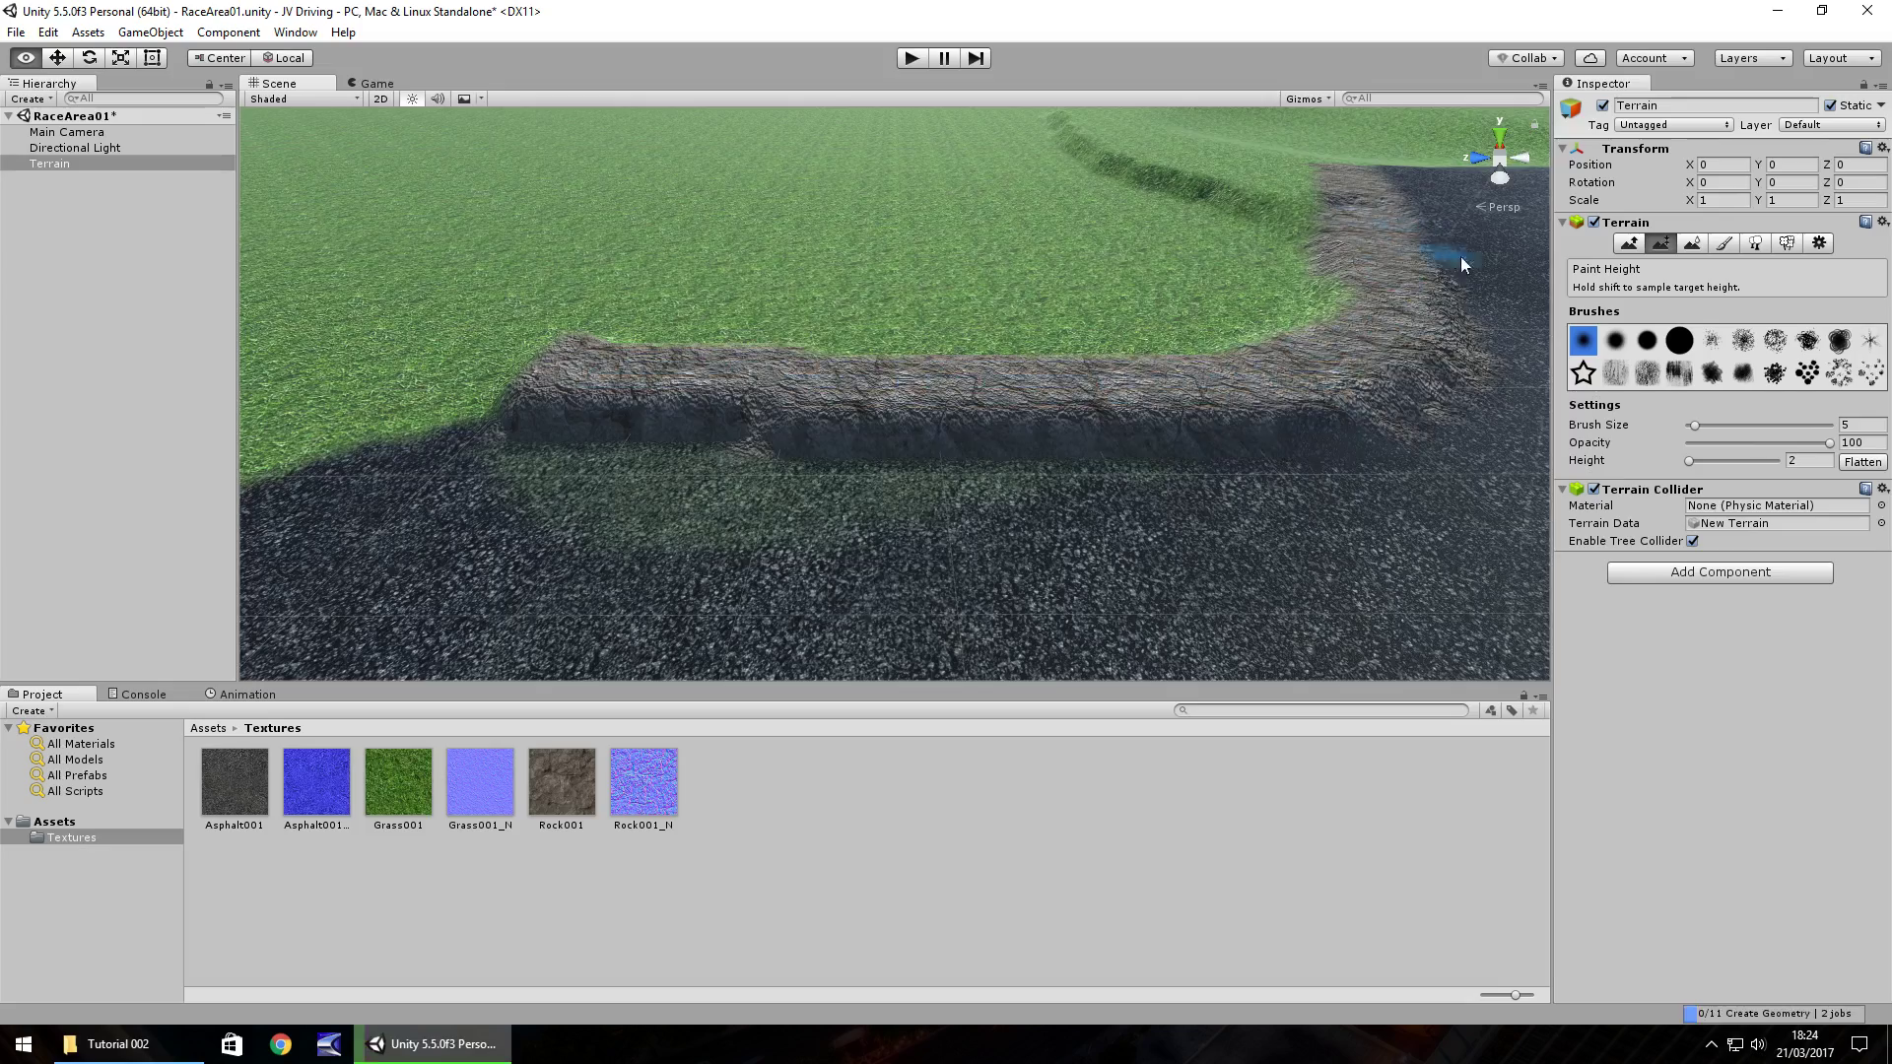
left_click_drag(1351, 338, 1014, 340, "alt")
Step: Set the Paint Height value to 3 and raise the next stretch of the same rock border beyond the bend
key("Up")
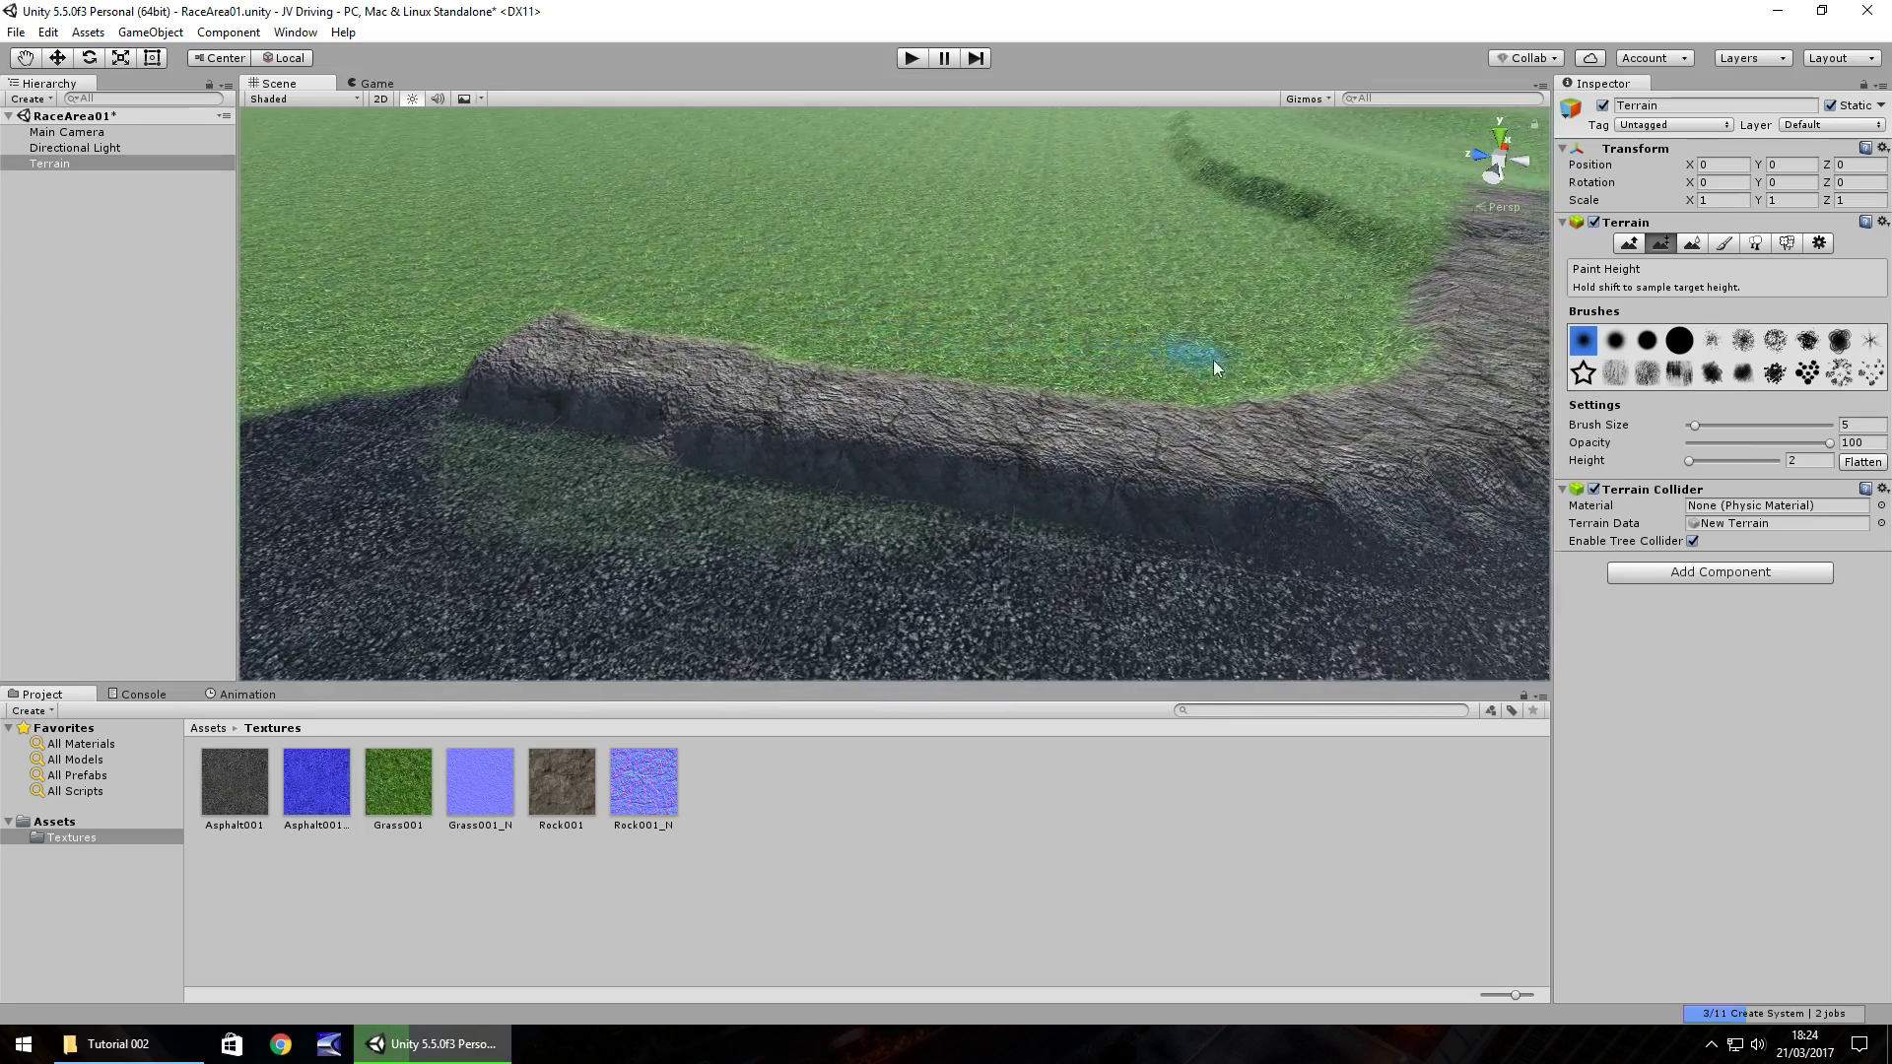
key("Right")
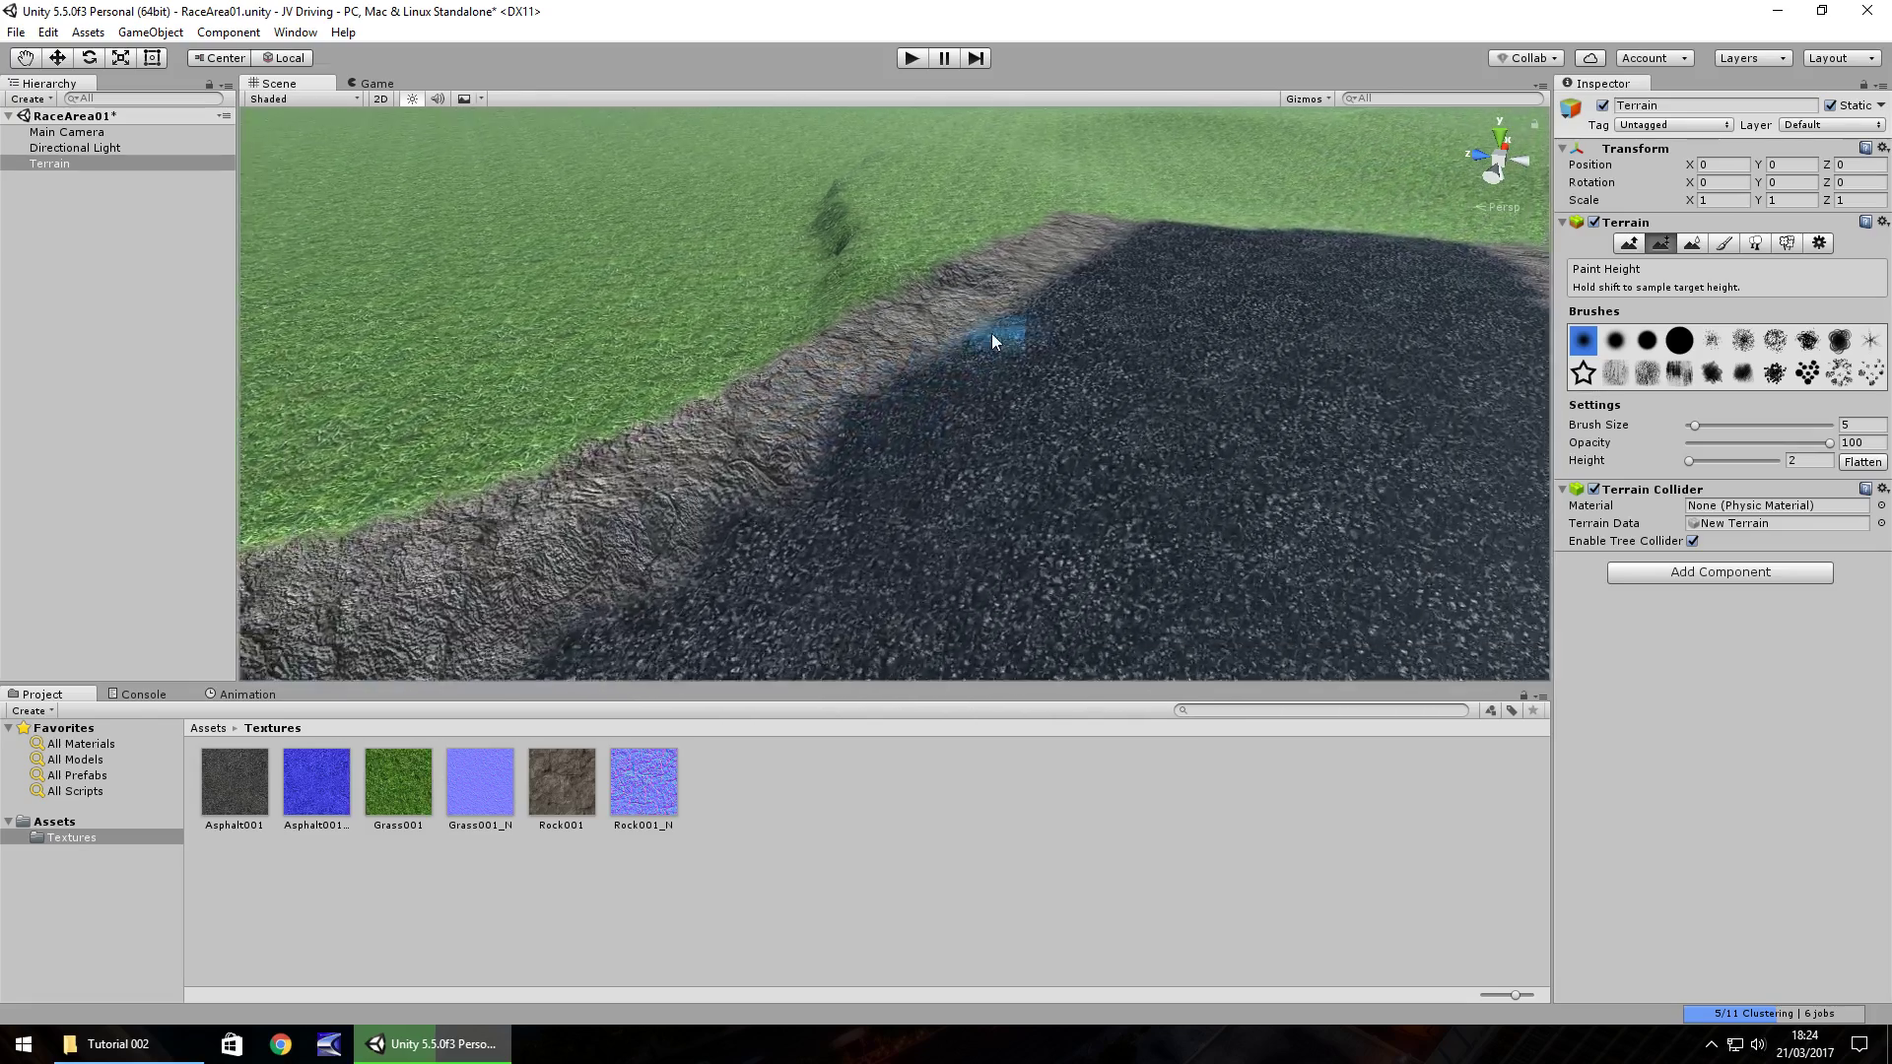
left_click(1805, 463)
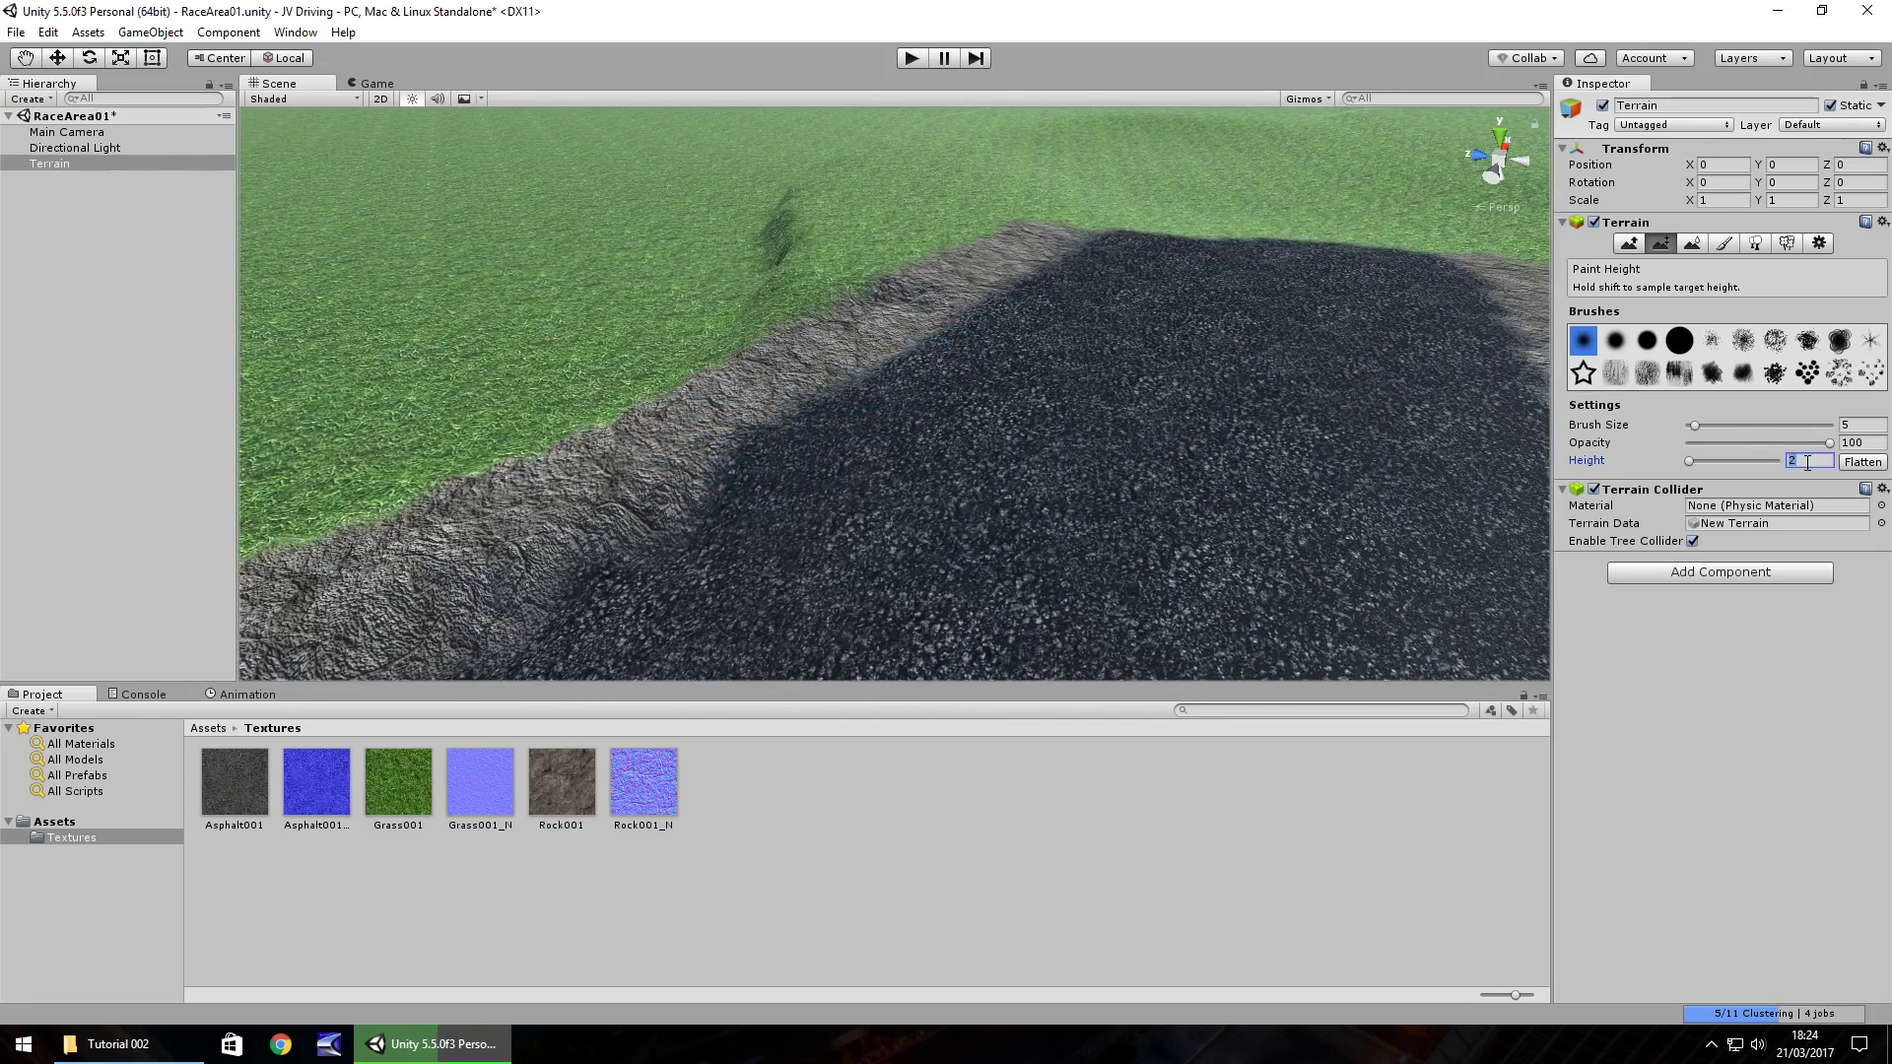
left_click_drag(771, 370, 944, 287)
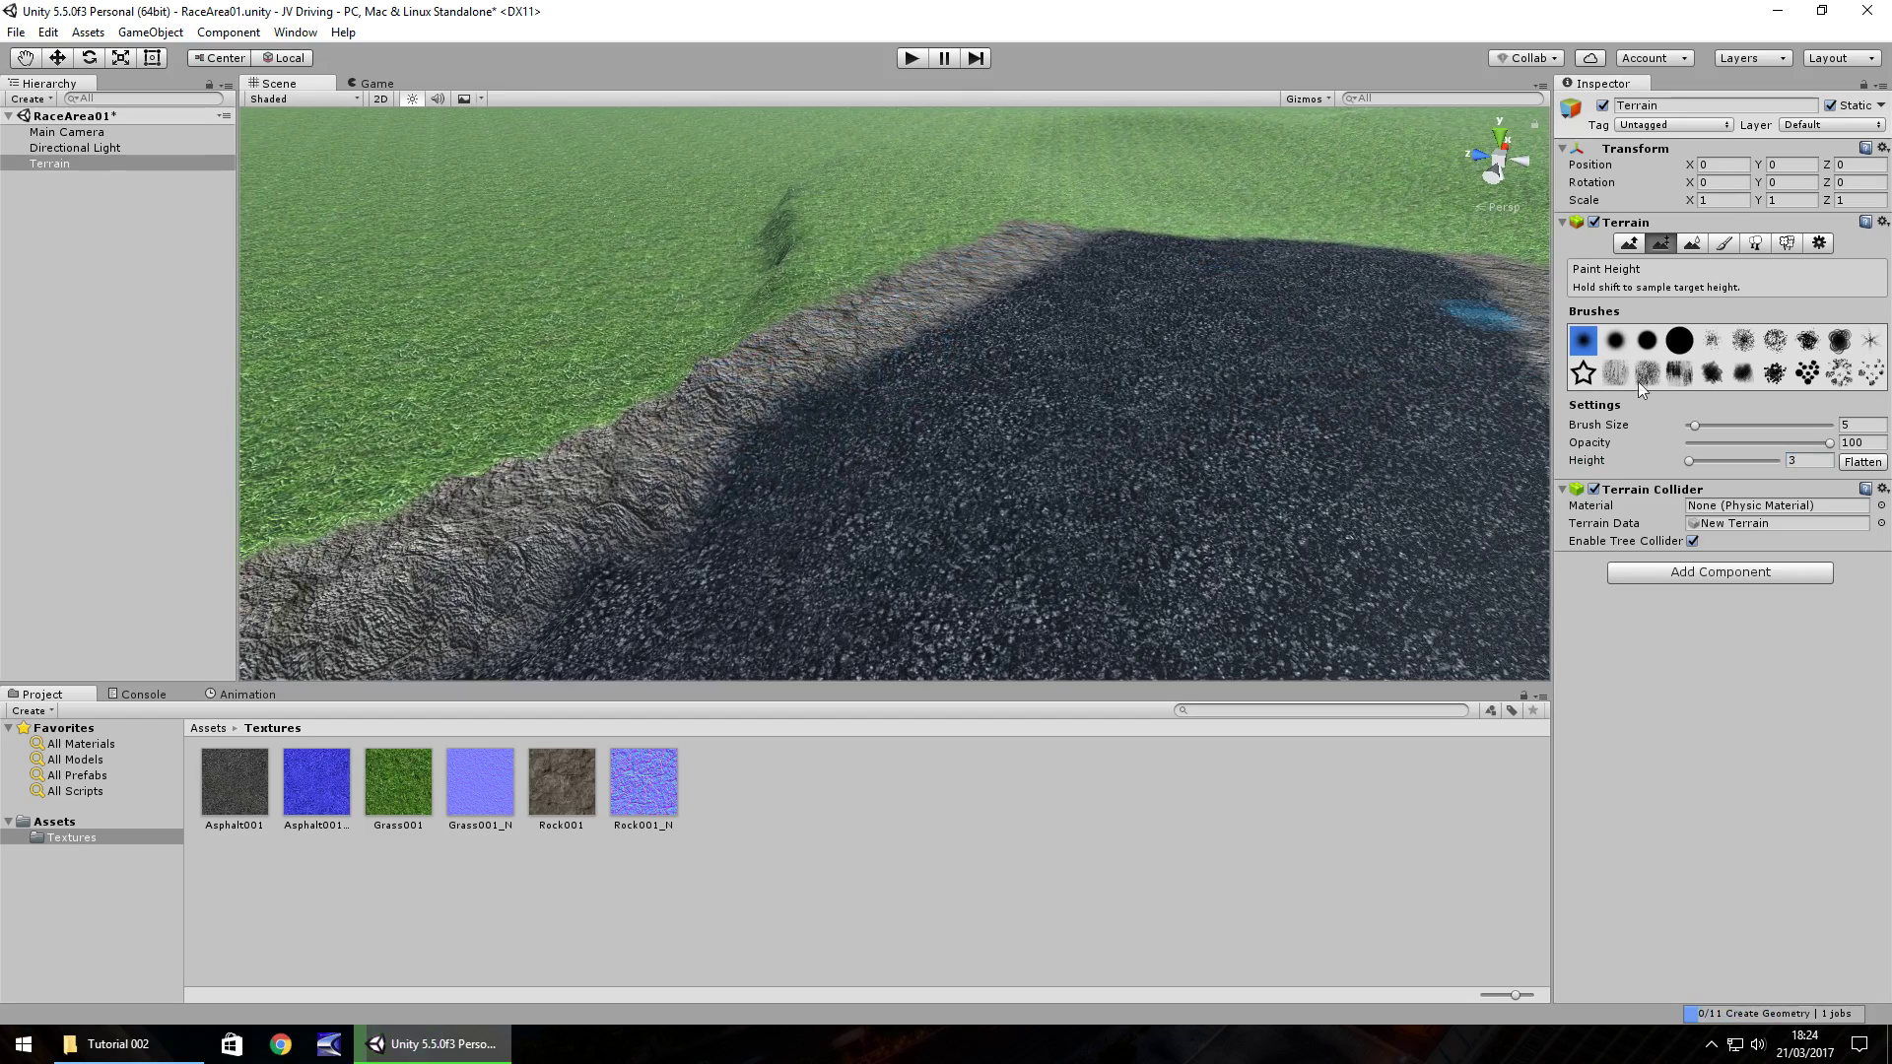
Step: Set the paint height to 5 and raise the far end of that border and parts of the border across the road
type("5")
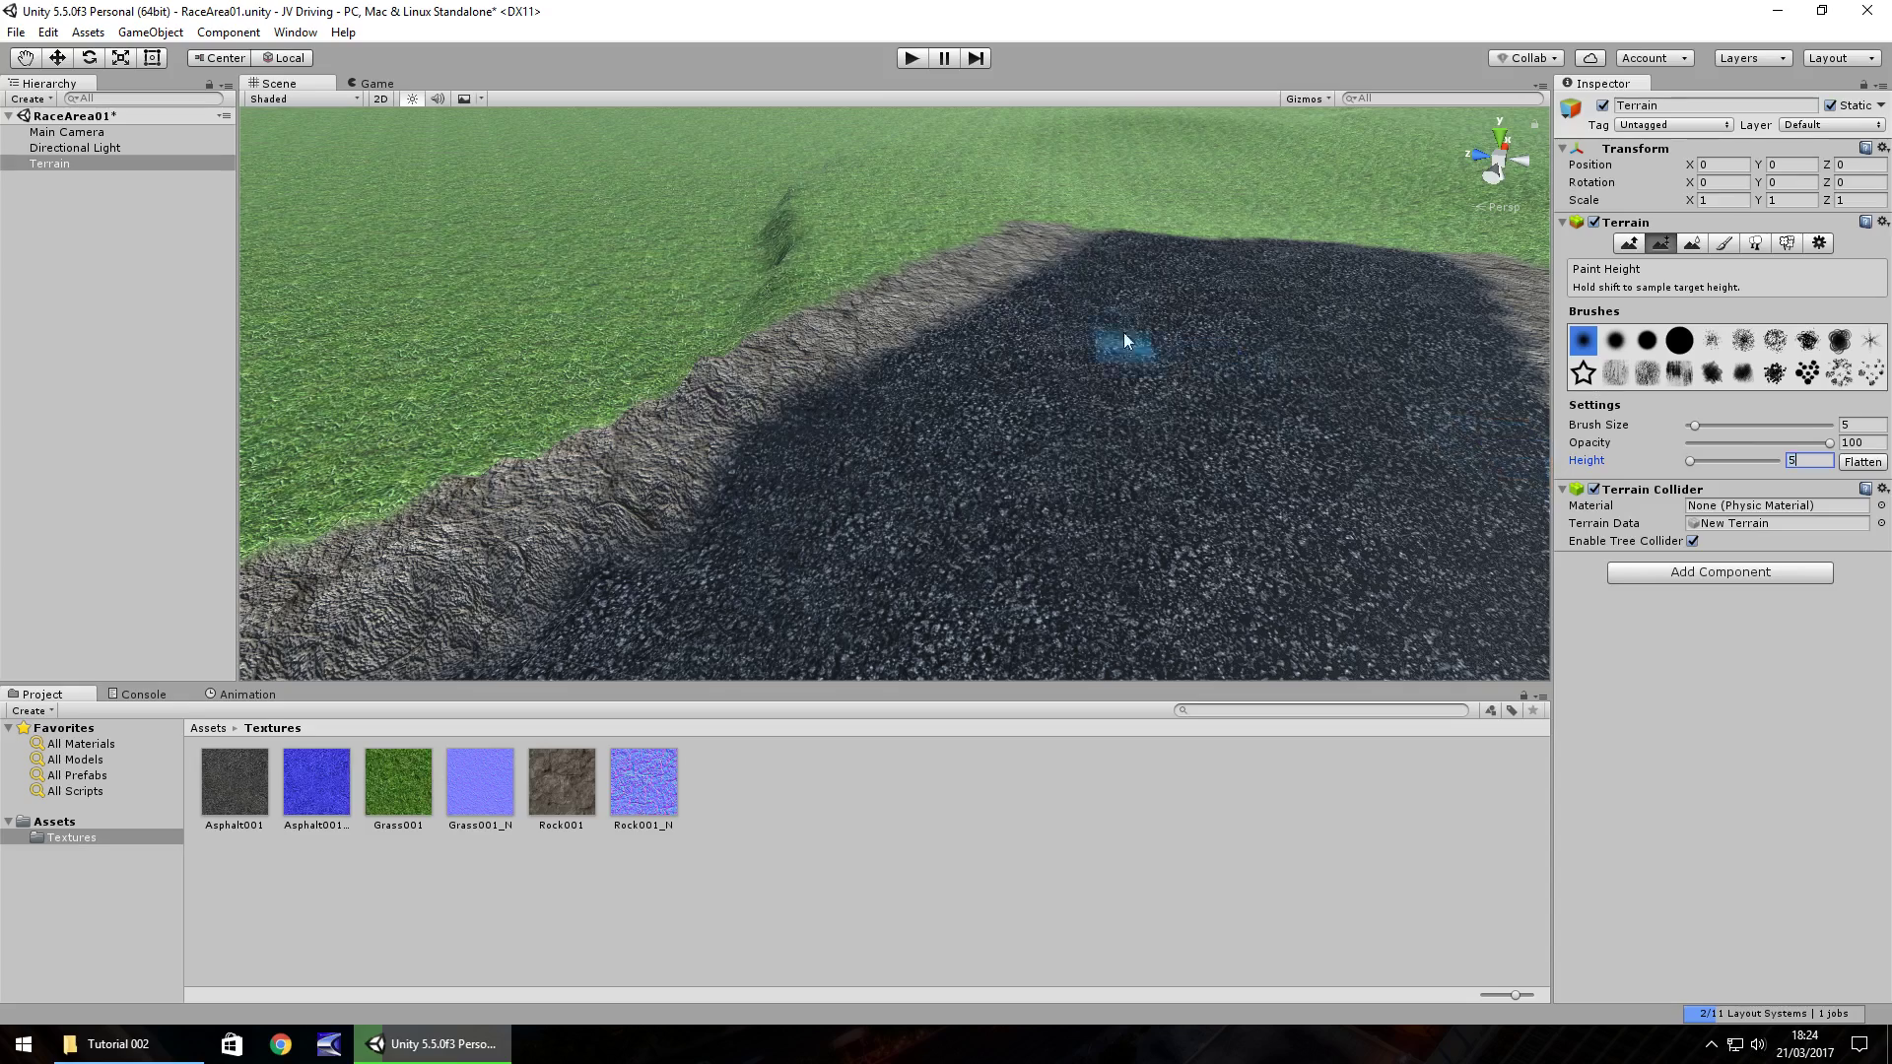
left_click_drag(1061, 236, 1013, 236)
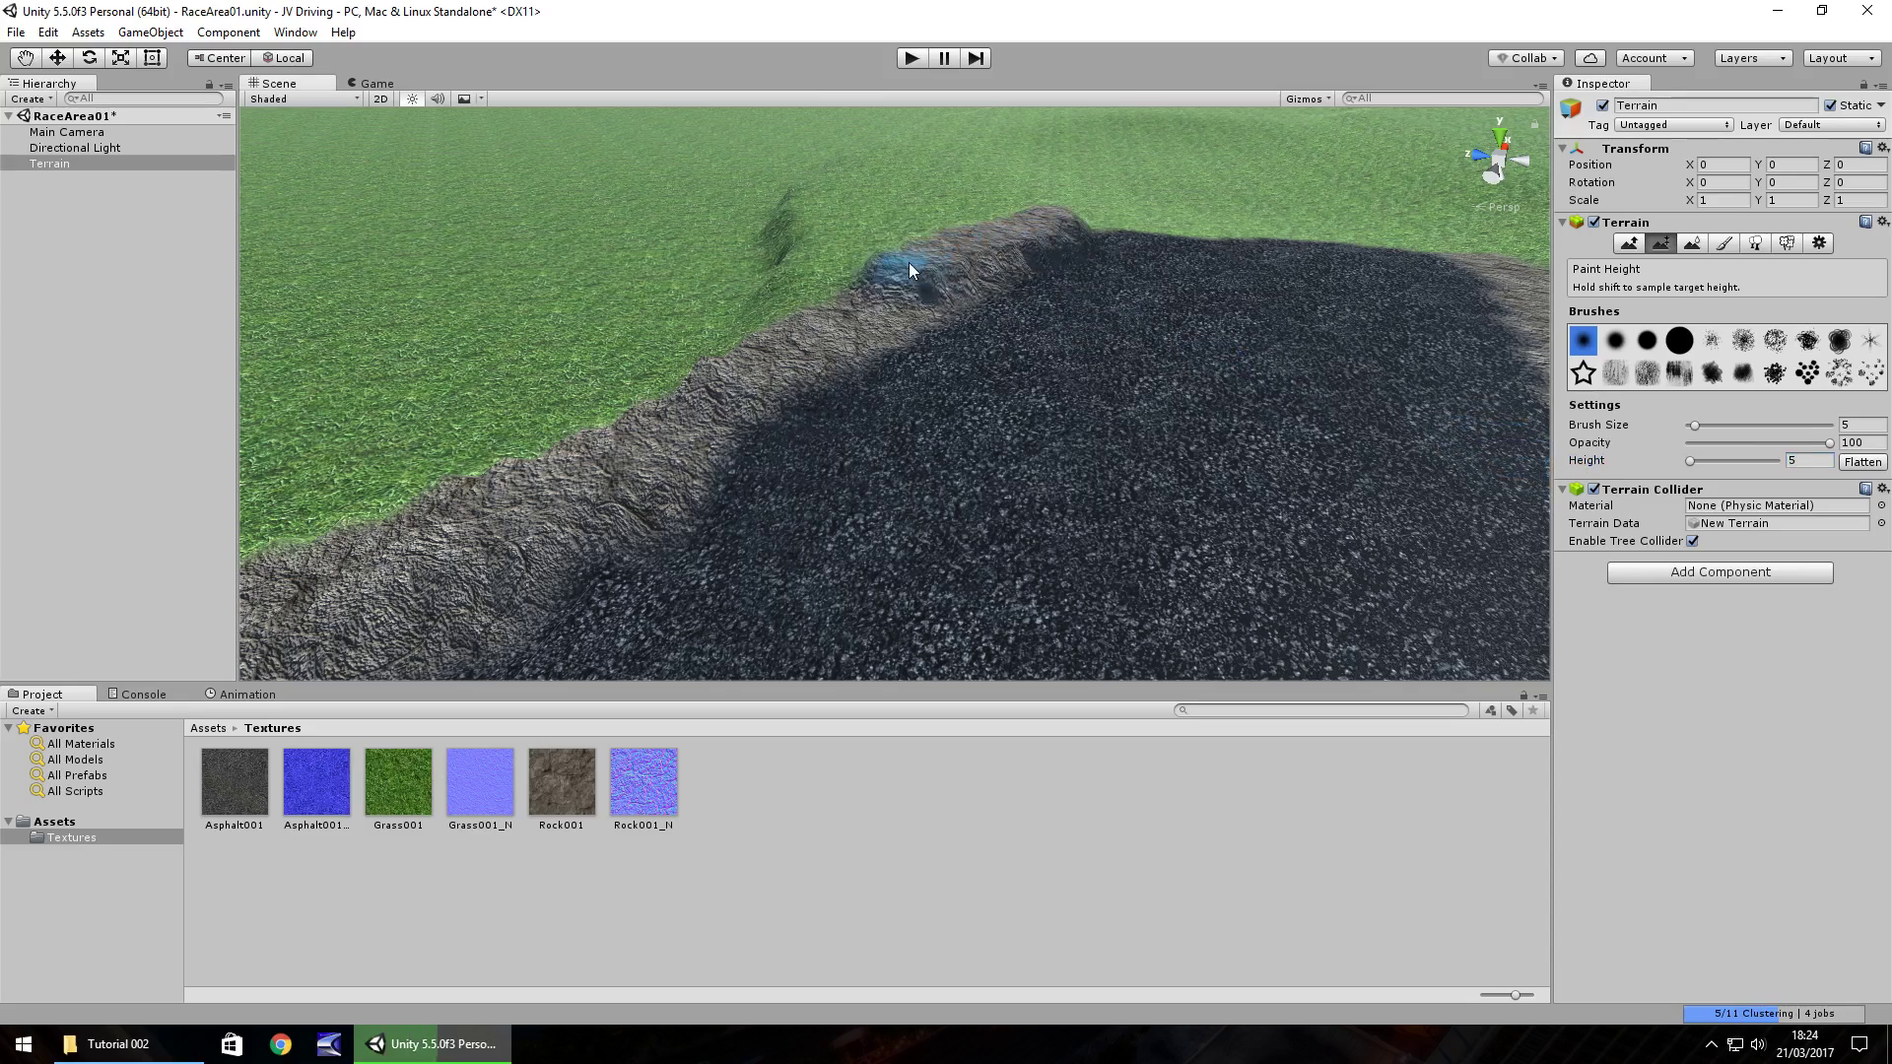
mouse_move(1003, 310)
left_mouse_down("alt")
mouse_move(1251, 396)
mouse_move(1019, 238)
mouse_move(1139, 453)
left_mouse_up("alt")
scroll(1139, 453, "down", 5)
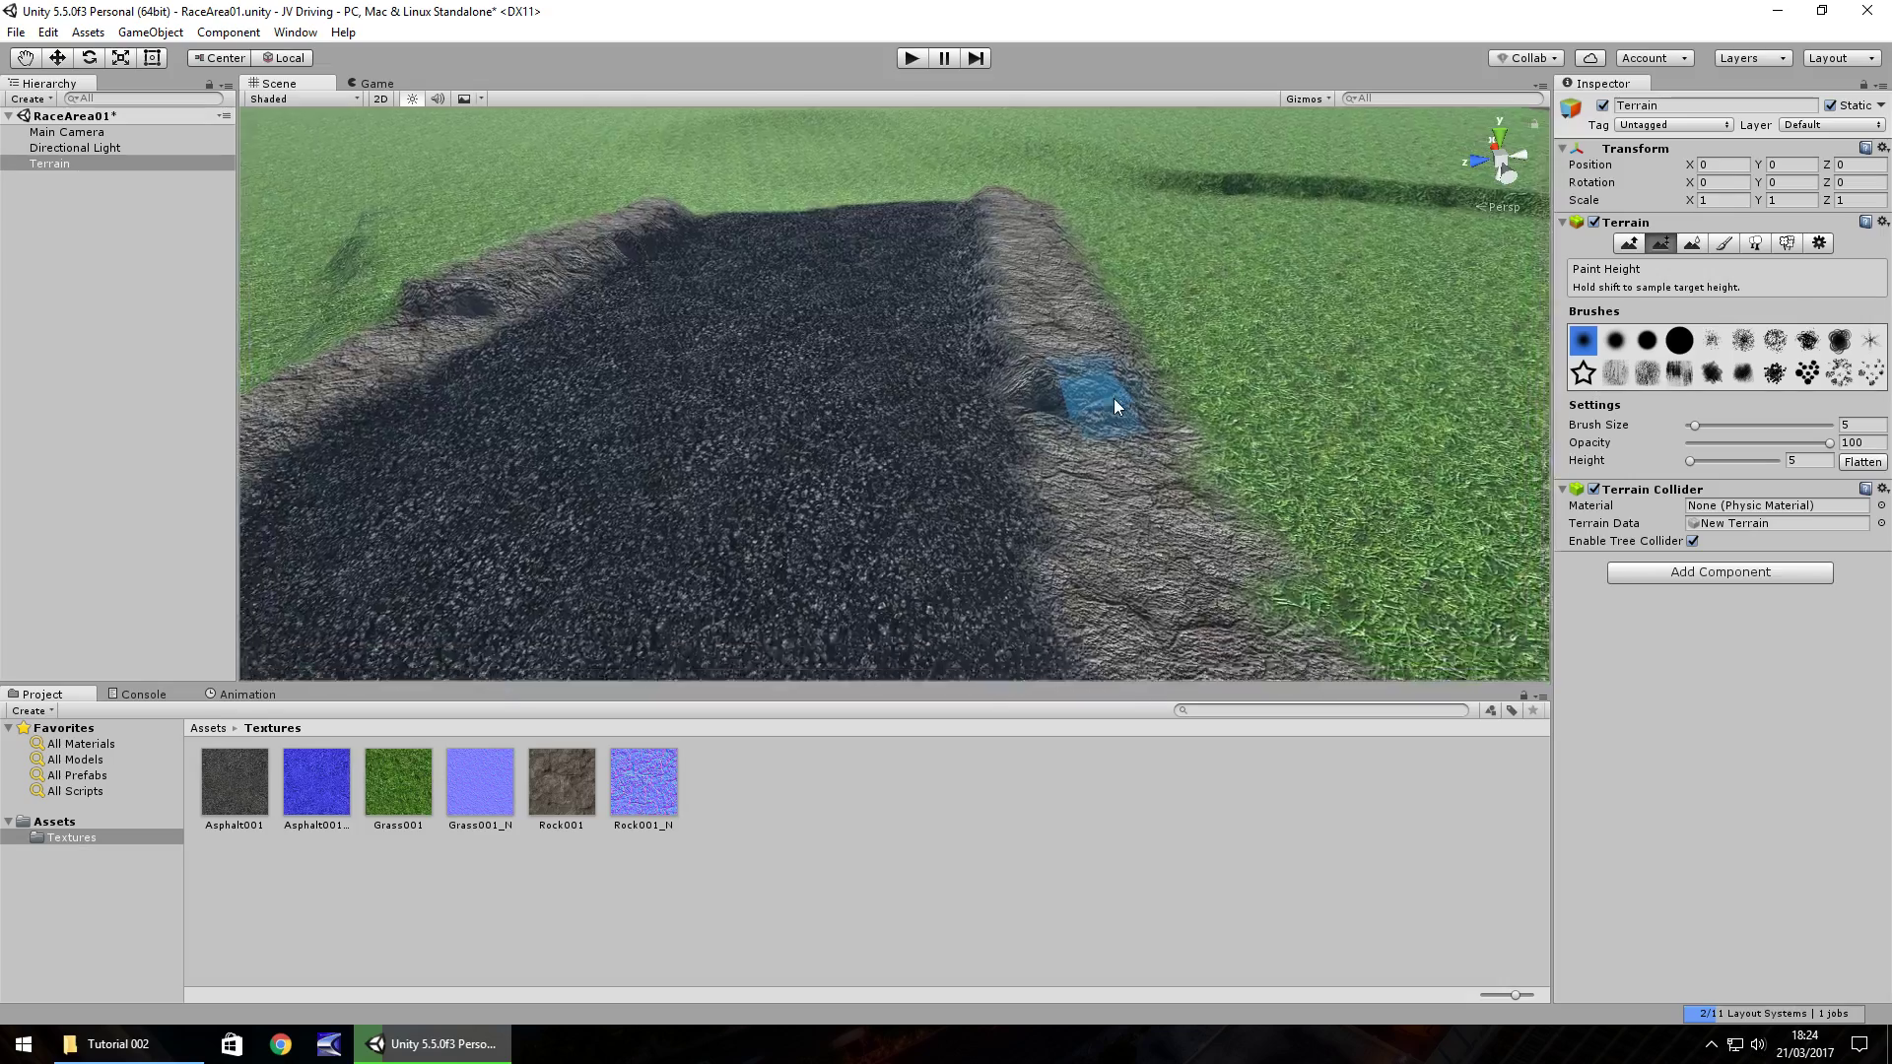
mouse_move(1084, 379)
left_mouse_down()
mouse_move(1042, 319)
mouse_move(1050, 375)
mouse_move(961, 398)
mouse_move(1089, 394)
mouse_move(1052, 379)
mouse_move(1019, 315)
mouse_move(1063, 357)
mouse_move(1055, 433)
left_mouse_up()
Step: Set the paint height to 3, raise the rest of the border across the road and even out the dip in the near border
scroll(1055, 433, "up", 2)
mouse_move(845, 530)
left_mouse_down("alt")
mouse_move(659, 501)
mouse_move(731, 428)
mouse_move(1079, 449)
mouse_move(1768, 428)
mouse_move(1811, 453)
left_mouse_up("alt")
left_click(1811, 460)
type("3")
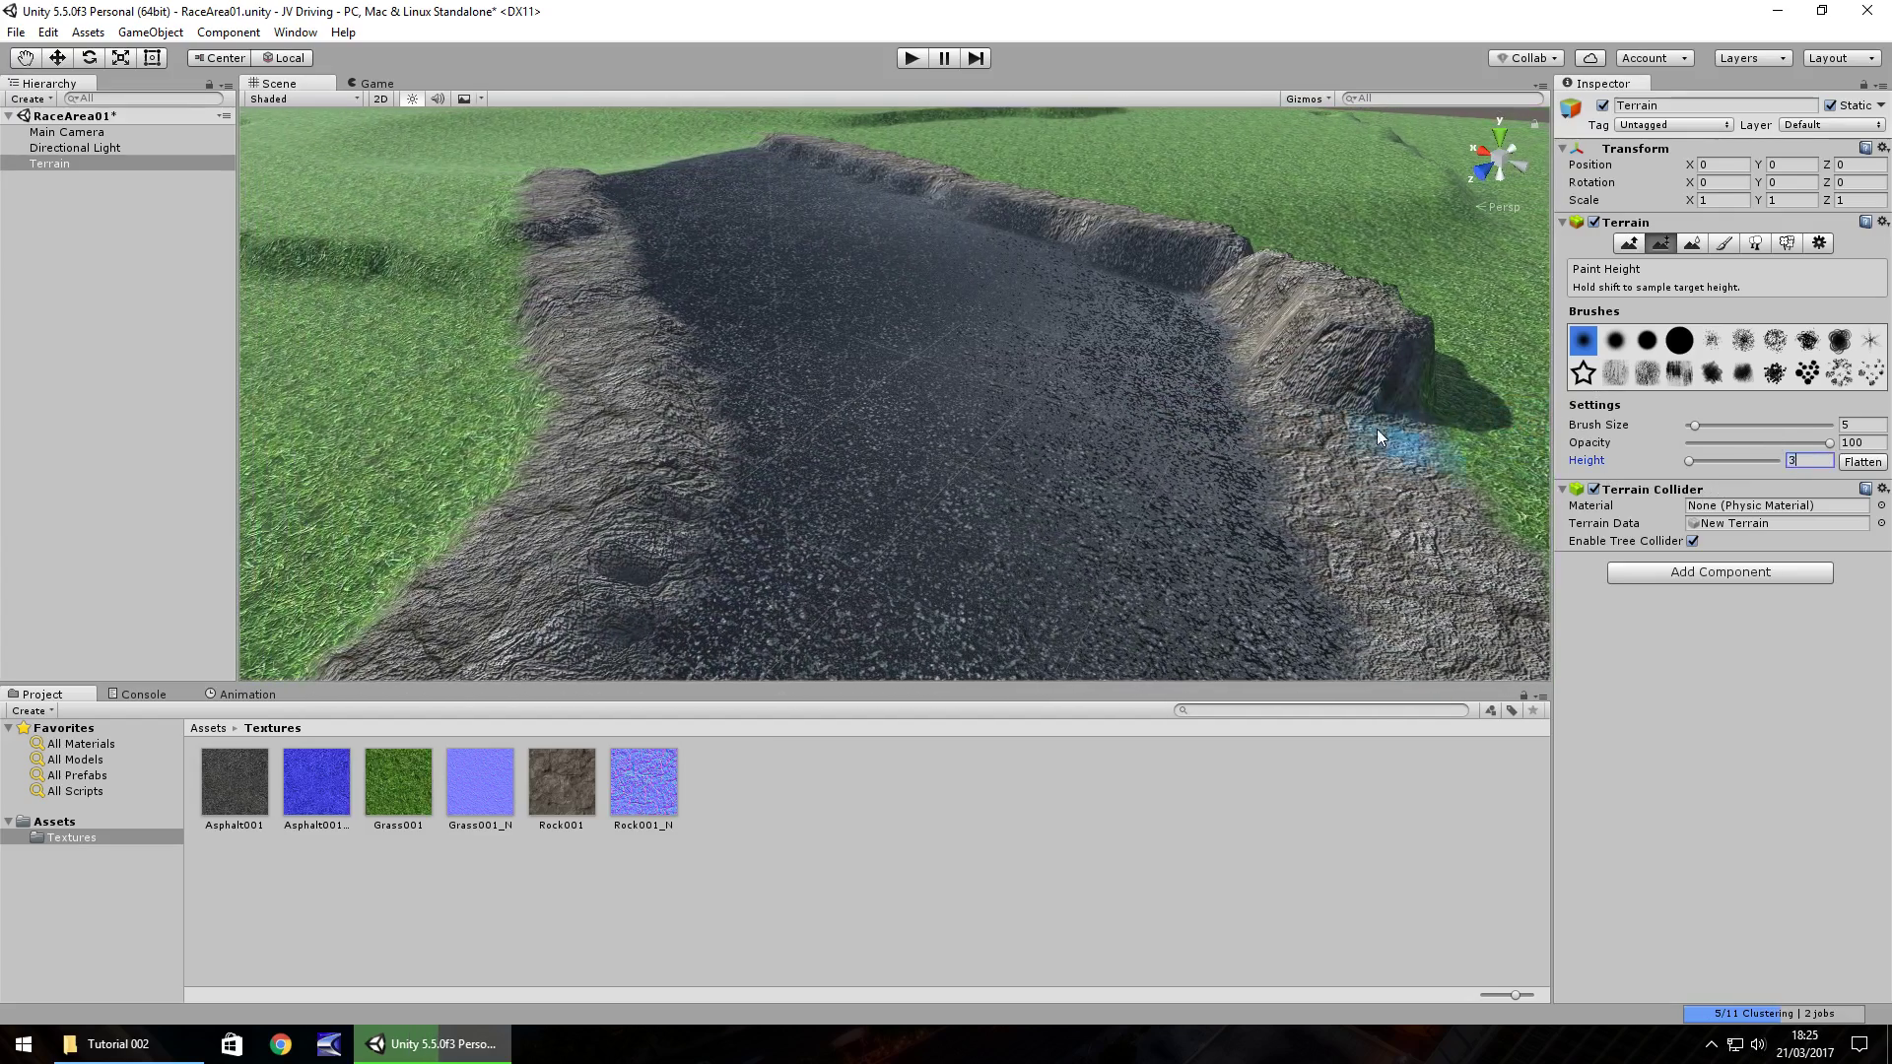
mouse_move(1375, 428)
left_mouse_down()
mouse_move(1450, 529)
mouse_move(1258, 498)
mouse_move(1326, 483)
mouse_move(1264, 413)
mouse_move(1301, 390)
mouse_move(1227, 309)
mouse_move(1153, 277)
mouse_move(1178, 250)
mouse_move(1149, 228)
mouse_move(1117, 252)
left_mouse_up()
mouse_move(1082, 349)
left_mouse_down()
mouse_move(923, 532)
mouse_move(1020, 376)
mouse_move(1131, 319)
mouse_move(1115, 305)
mouse_move(984, 393)
mouse_move(1017, 352)
left_mouse_up()
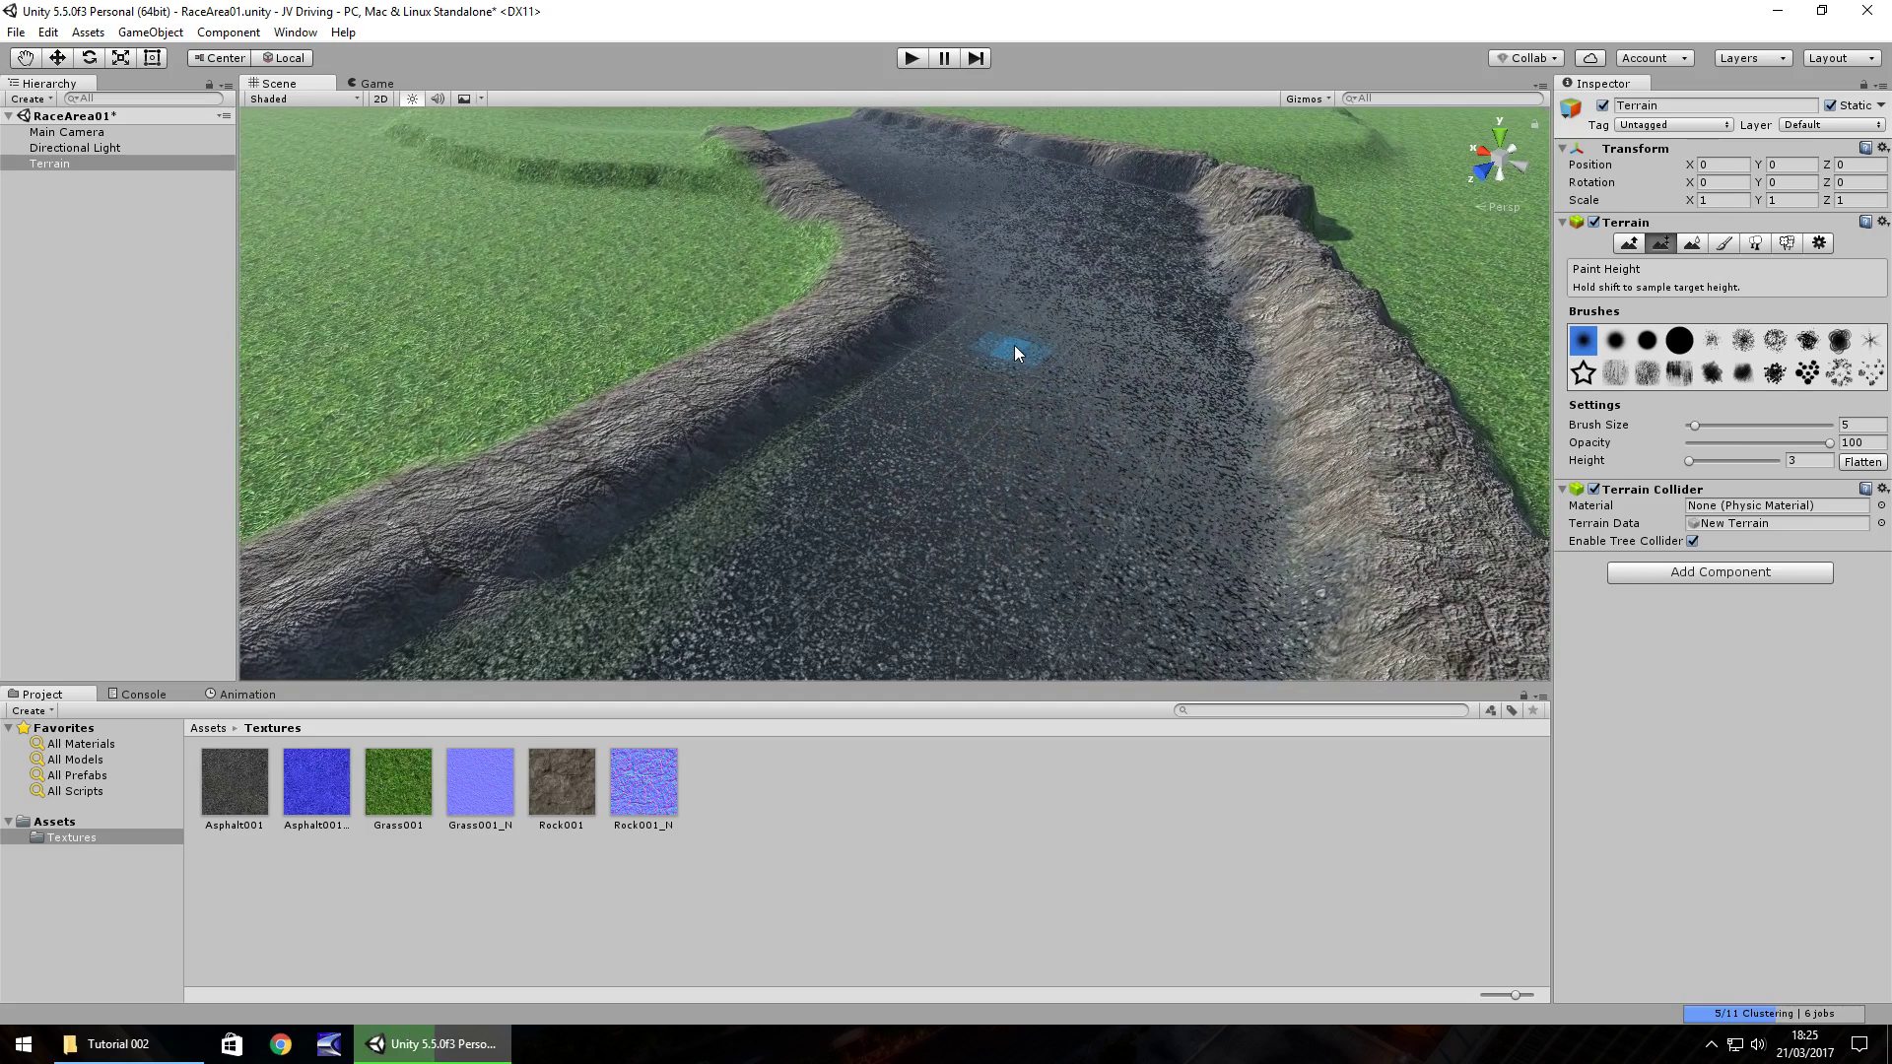
left_click_drag(330, 631, 831, 587)
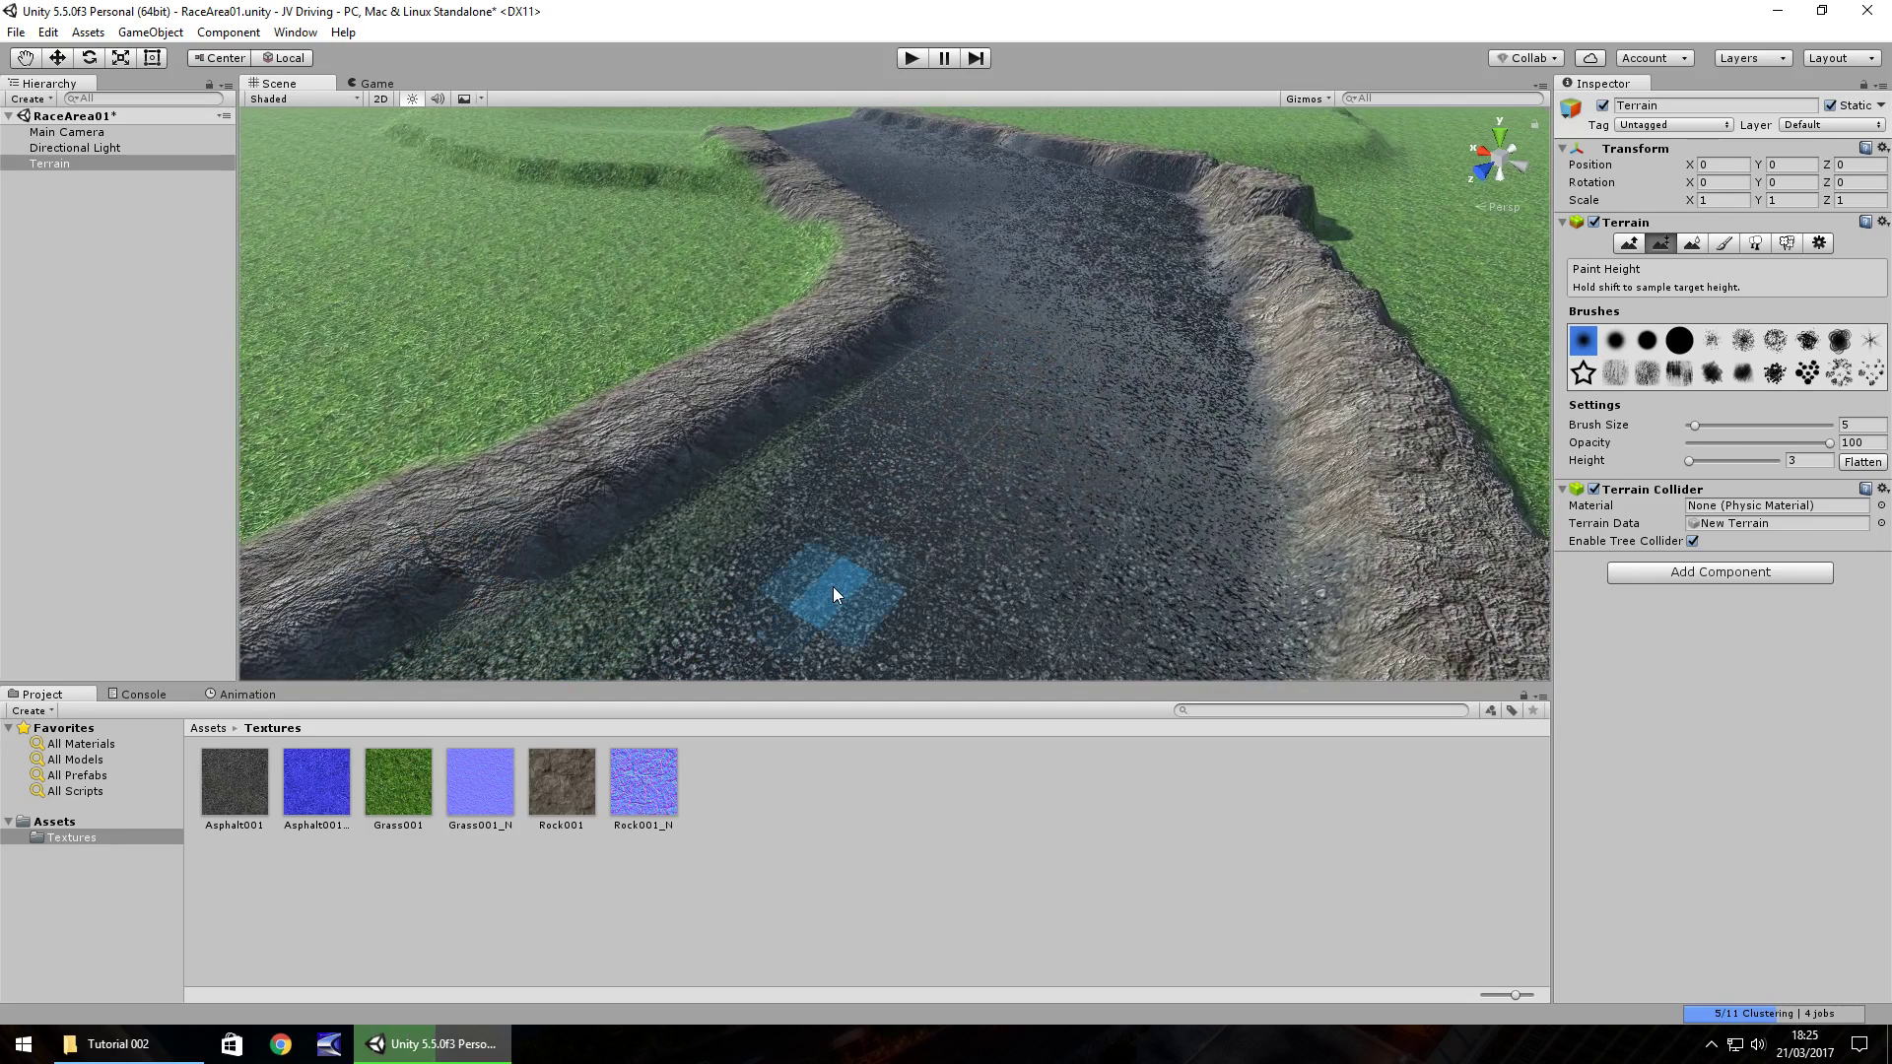
scroll(857, 521, "up", 8)
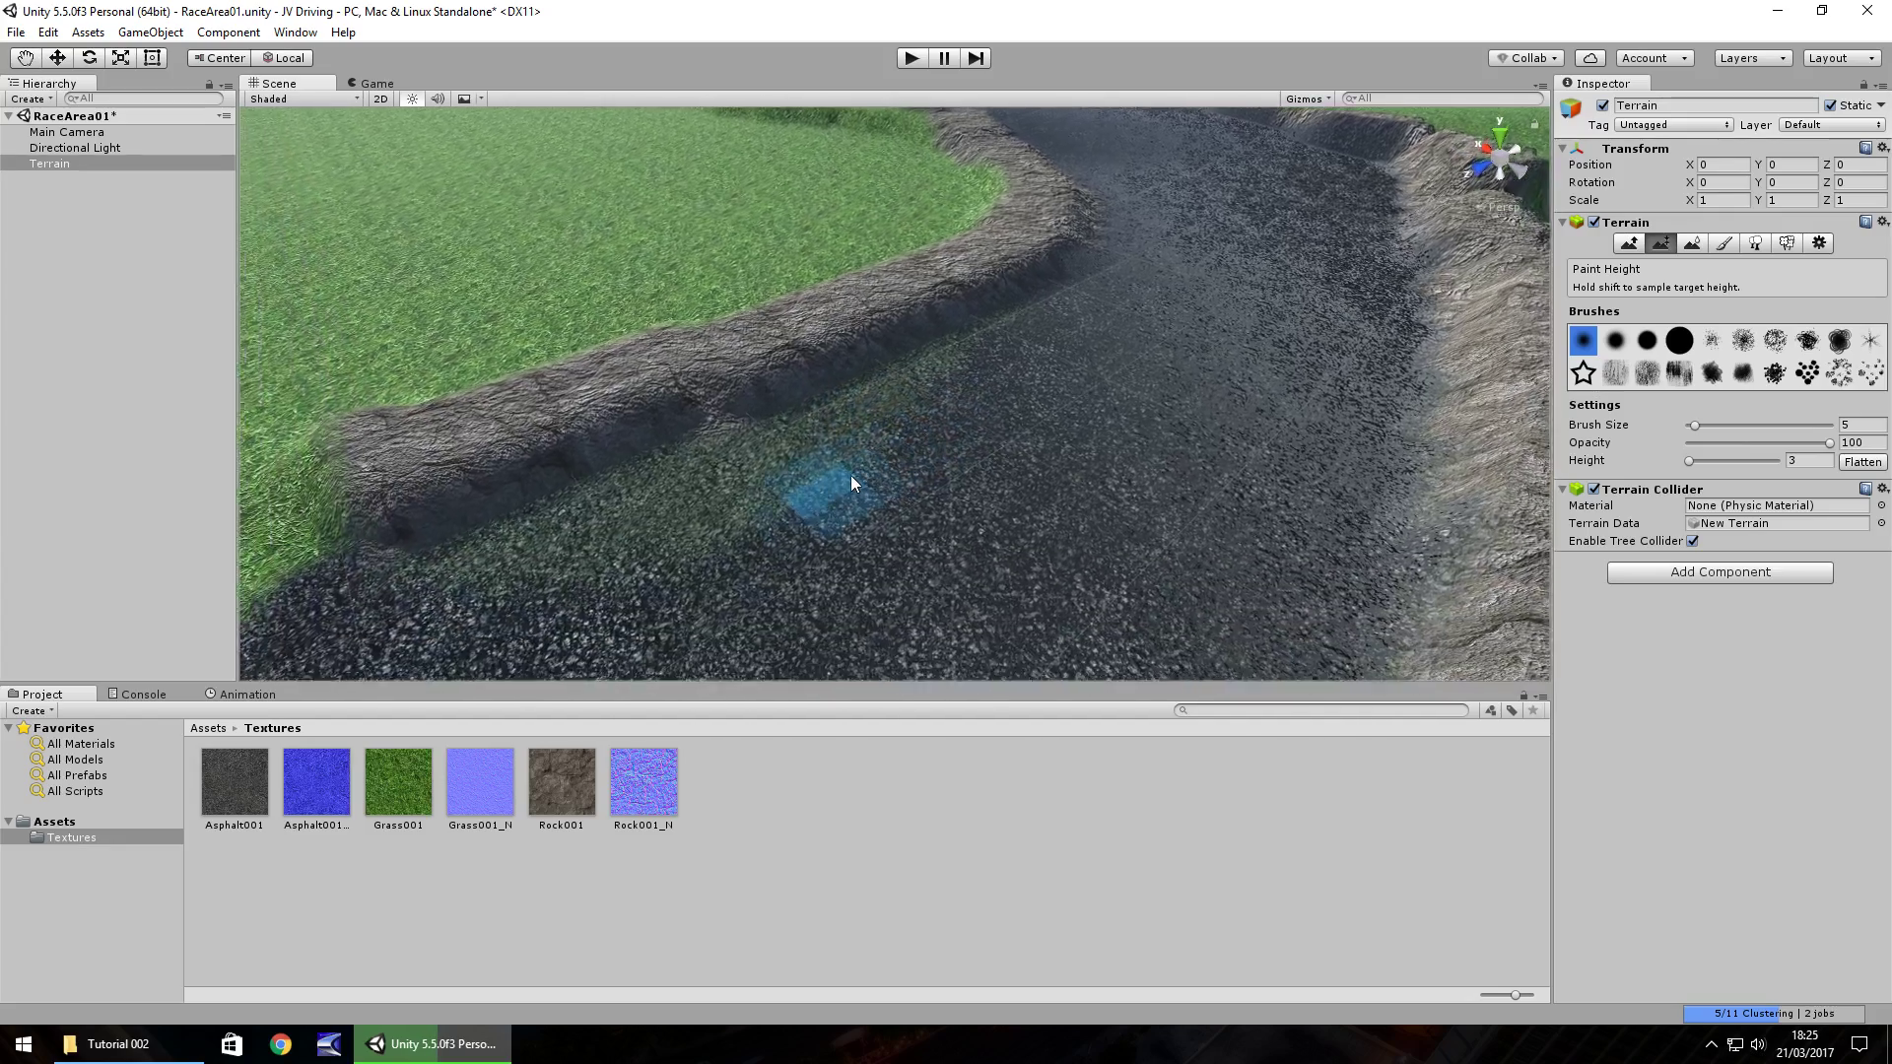
Step: Start importing Unity's standard Vehicles package into the project's Assets folder
scroll(852, 483, "down", 6)
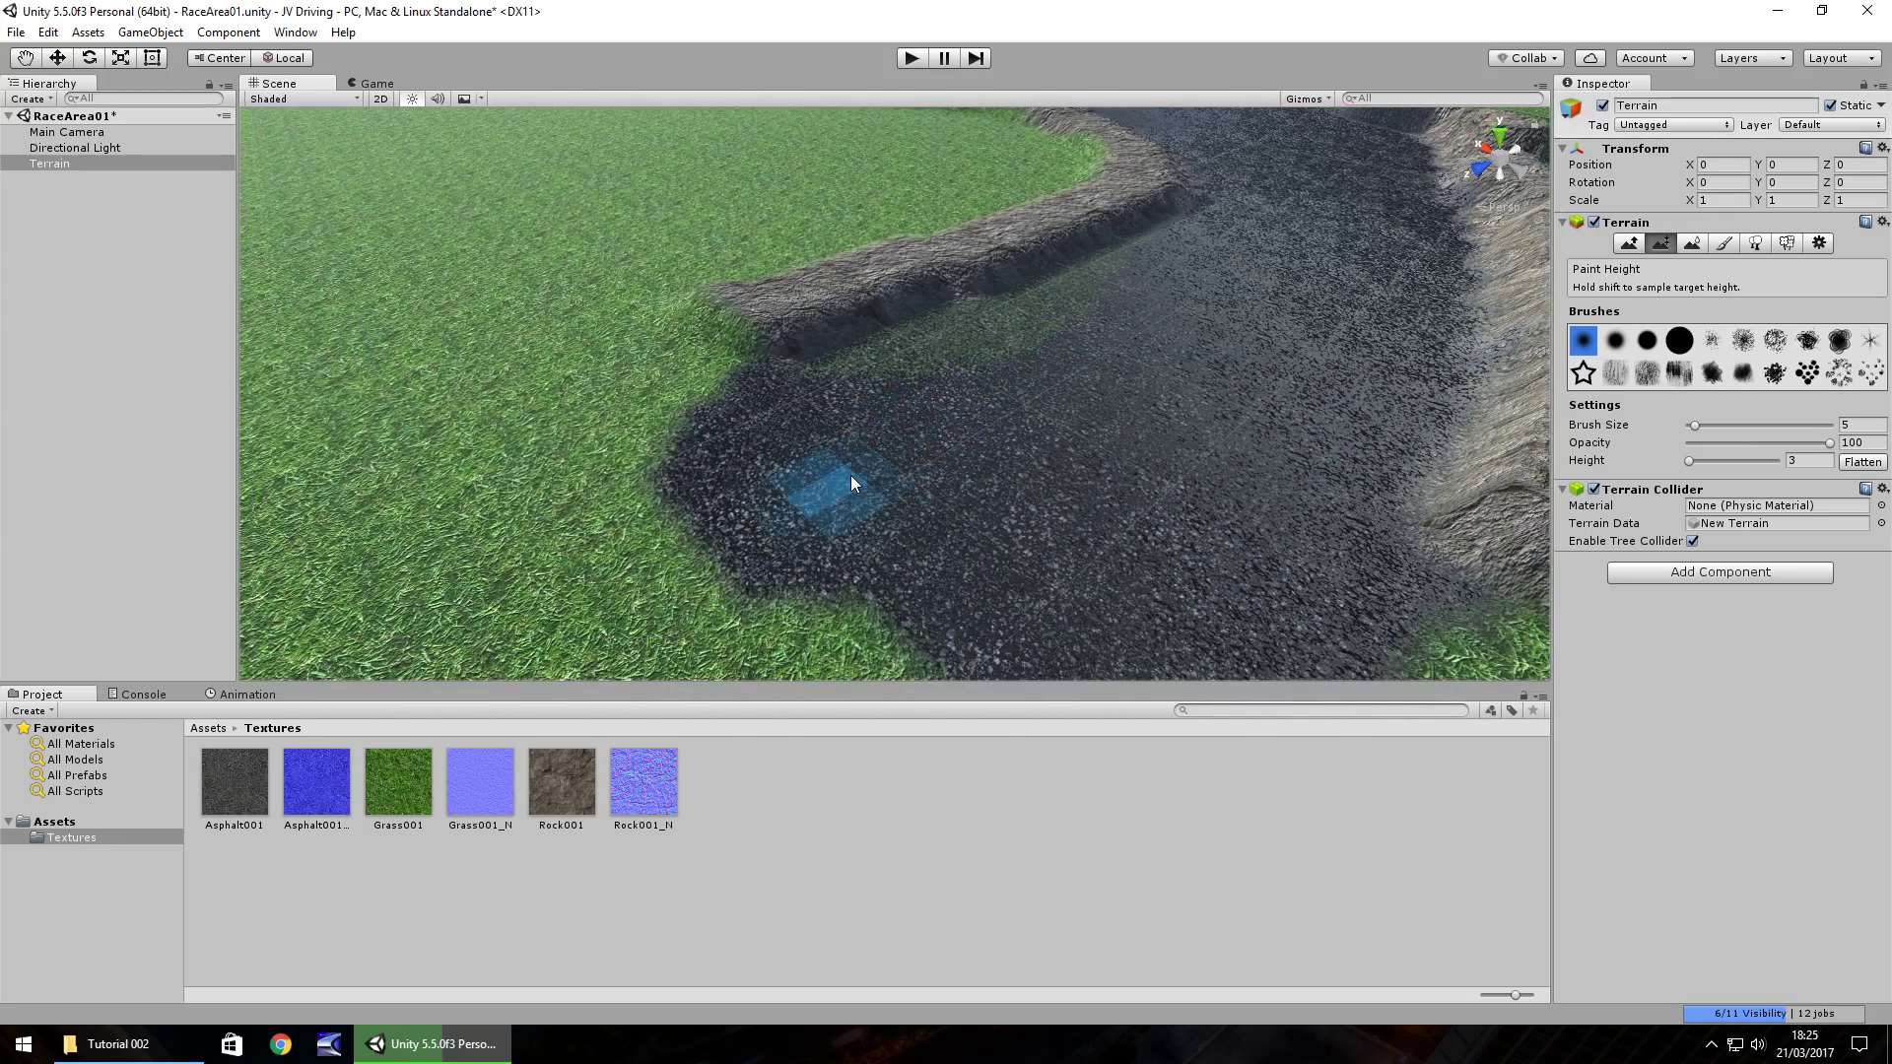
left_click(61, 822)
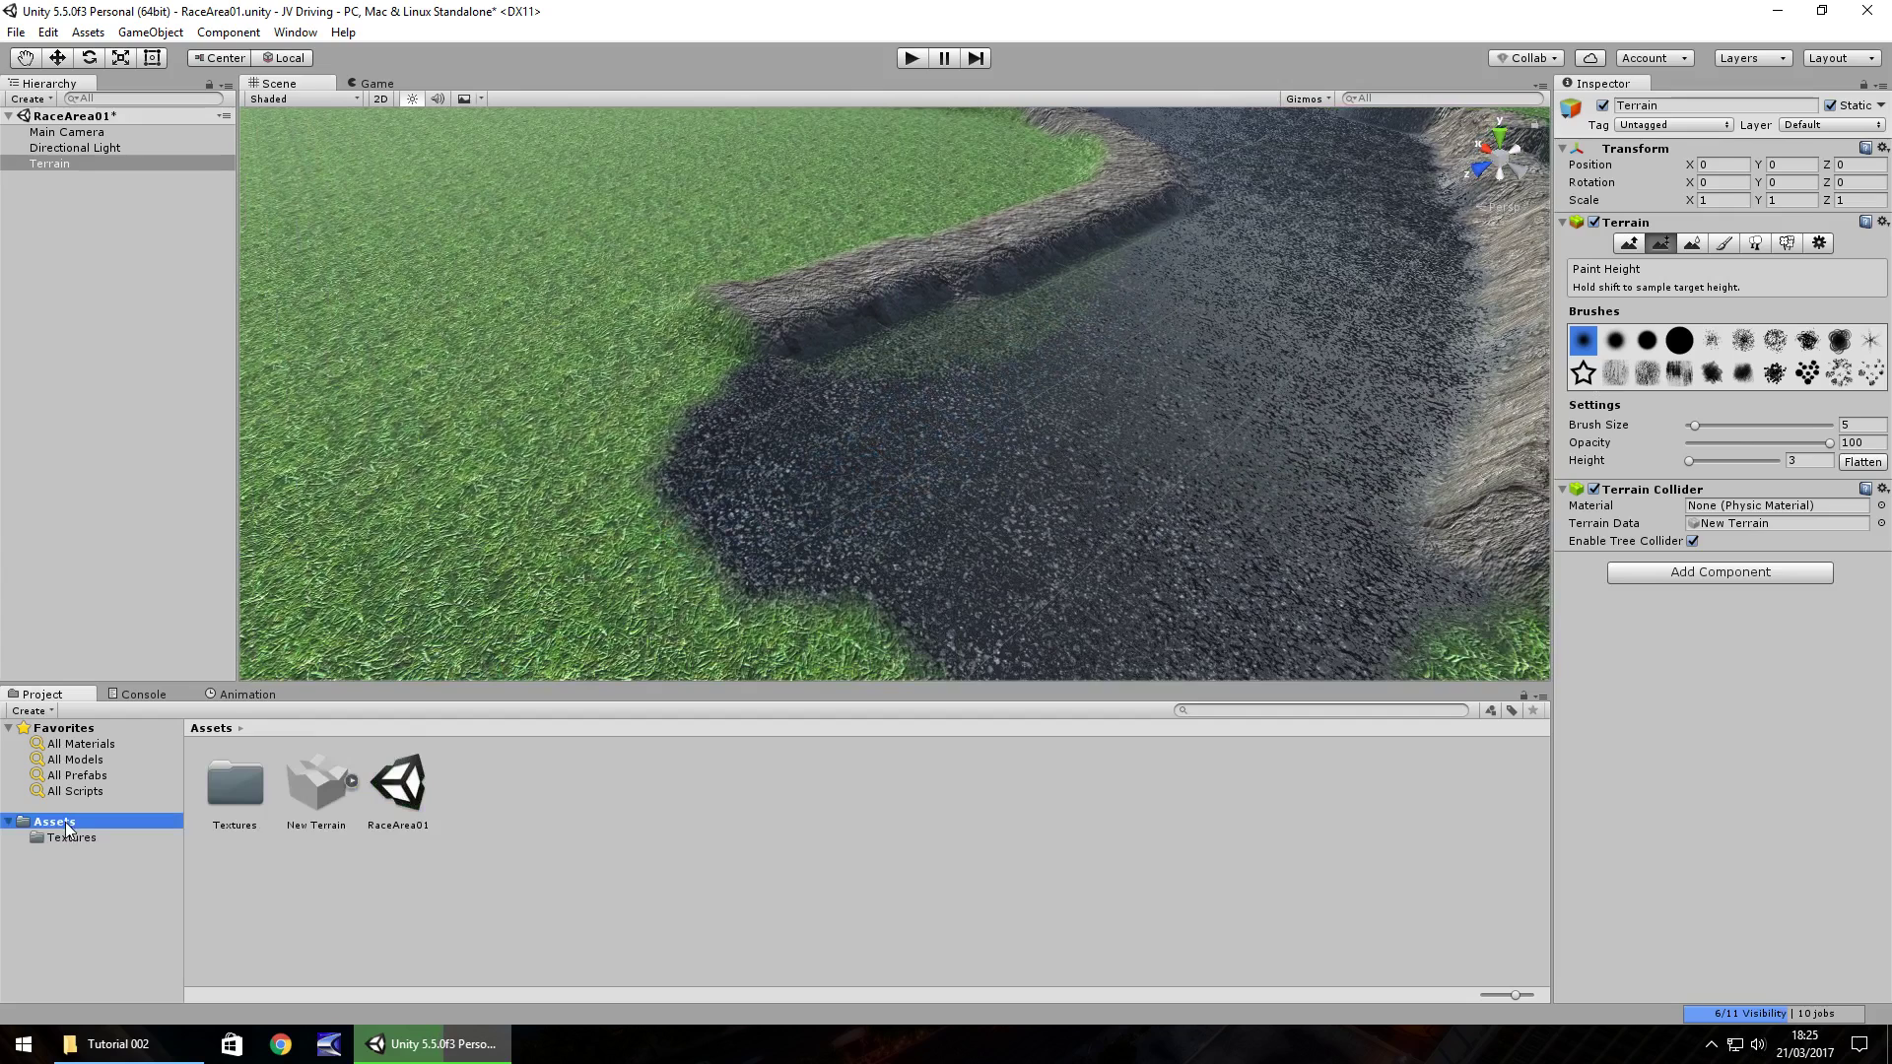
right_click(567, 801)
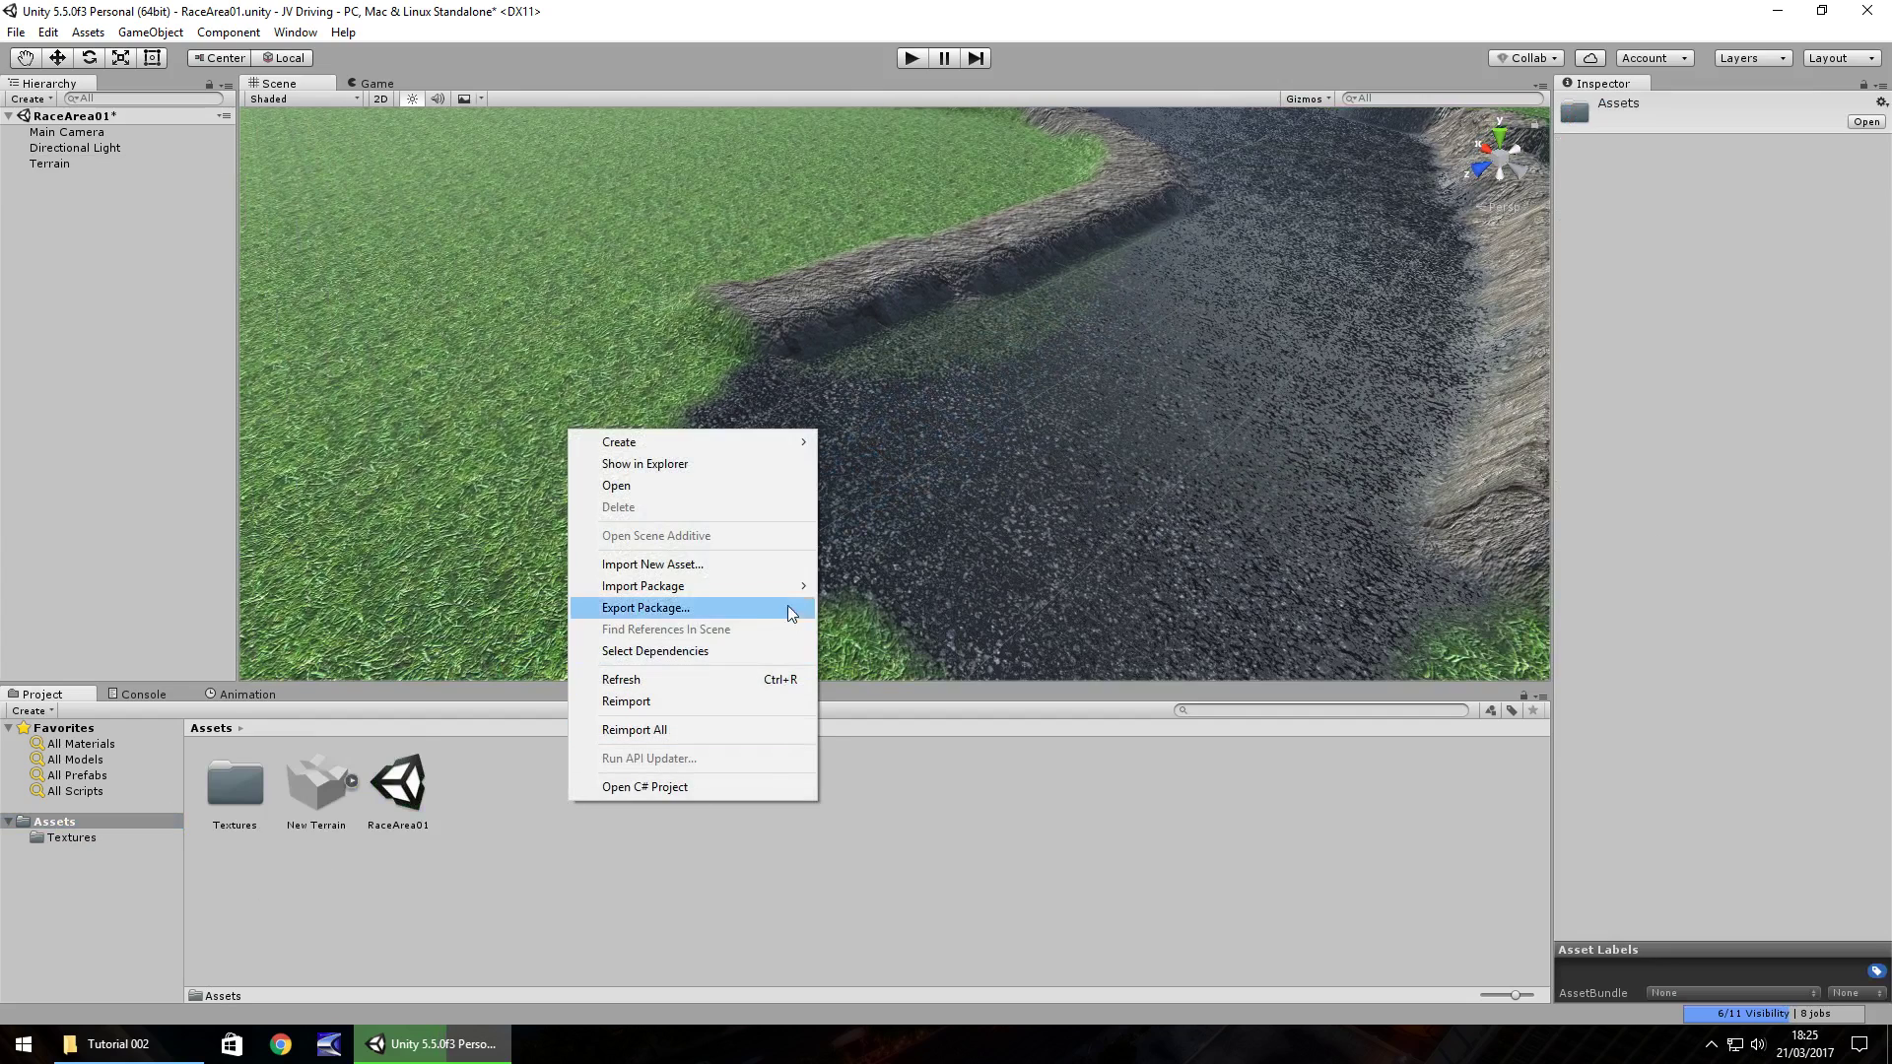
mouse_move(635, 591)
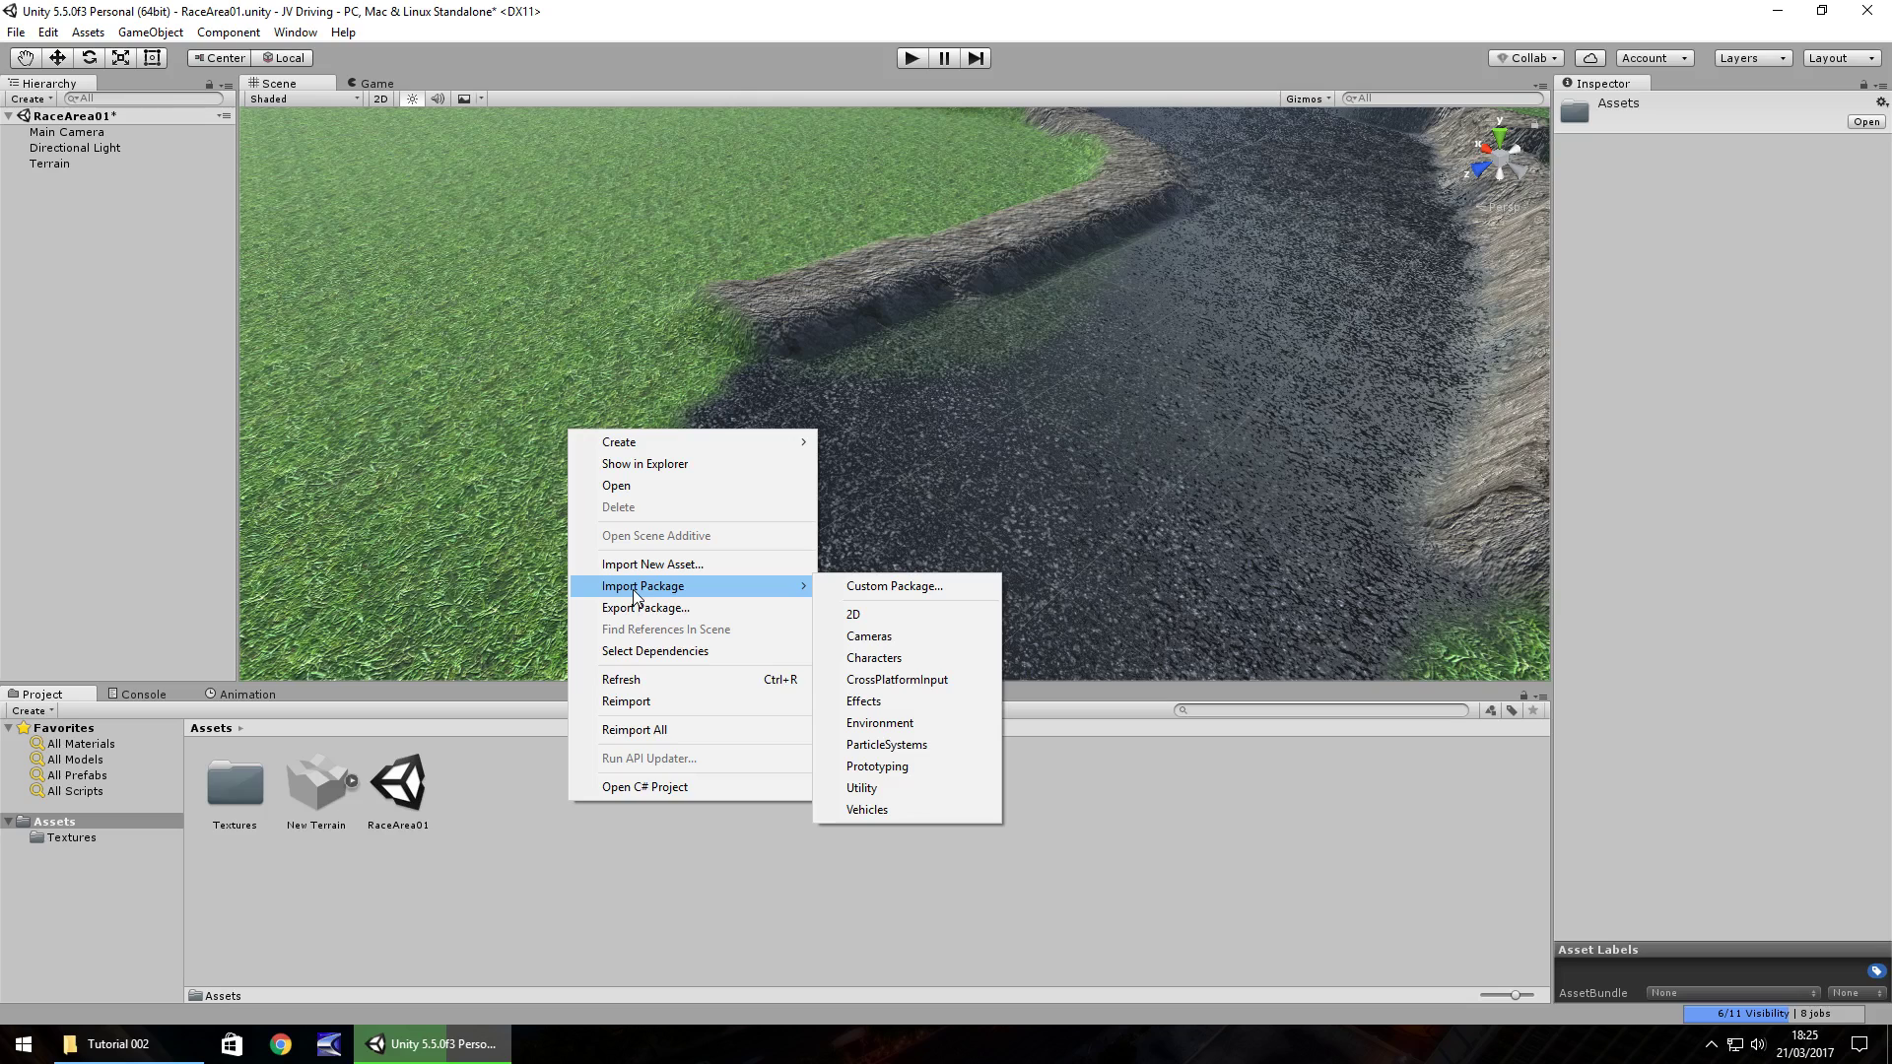
left_click(868, 810)
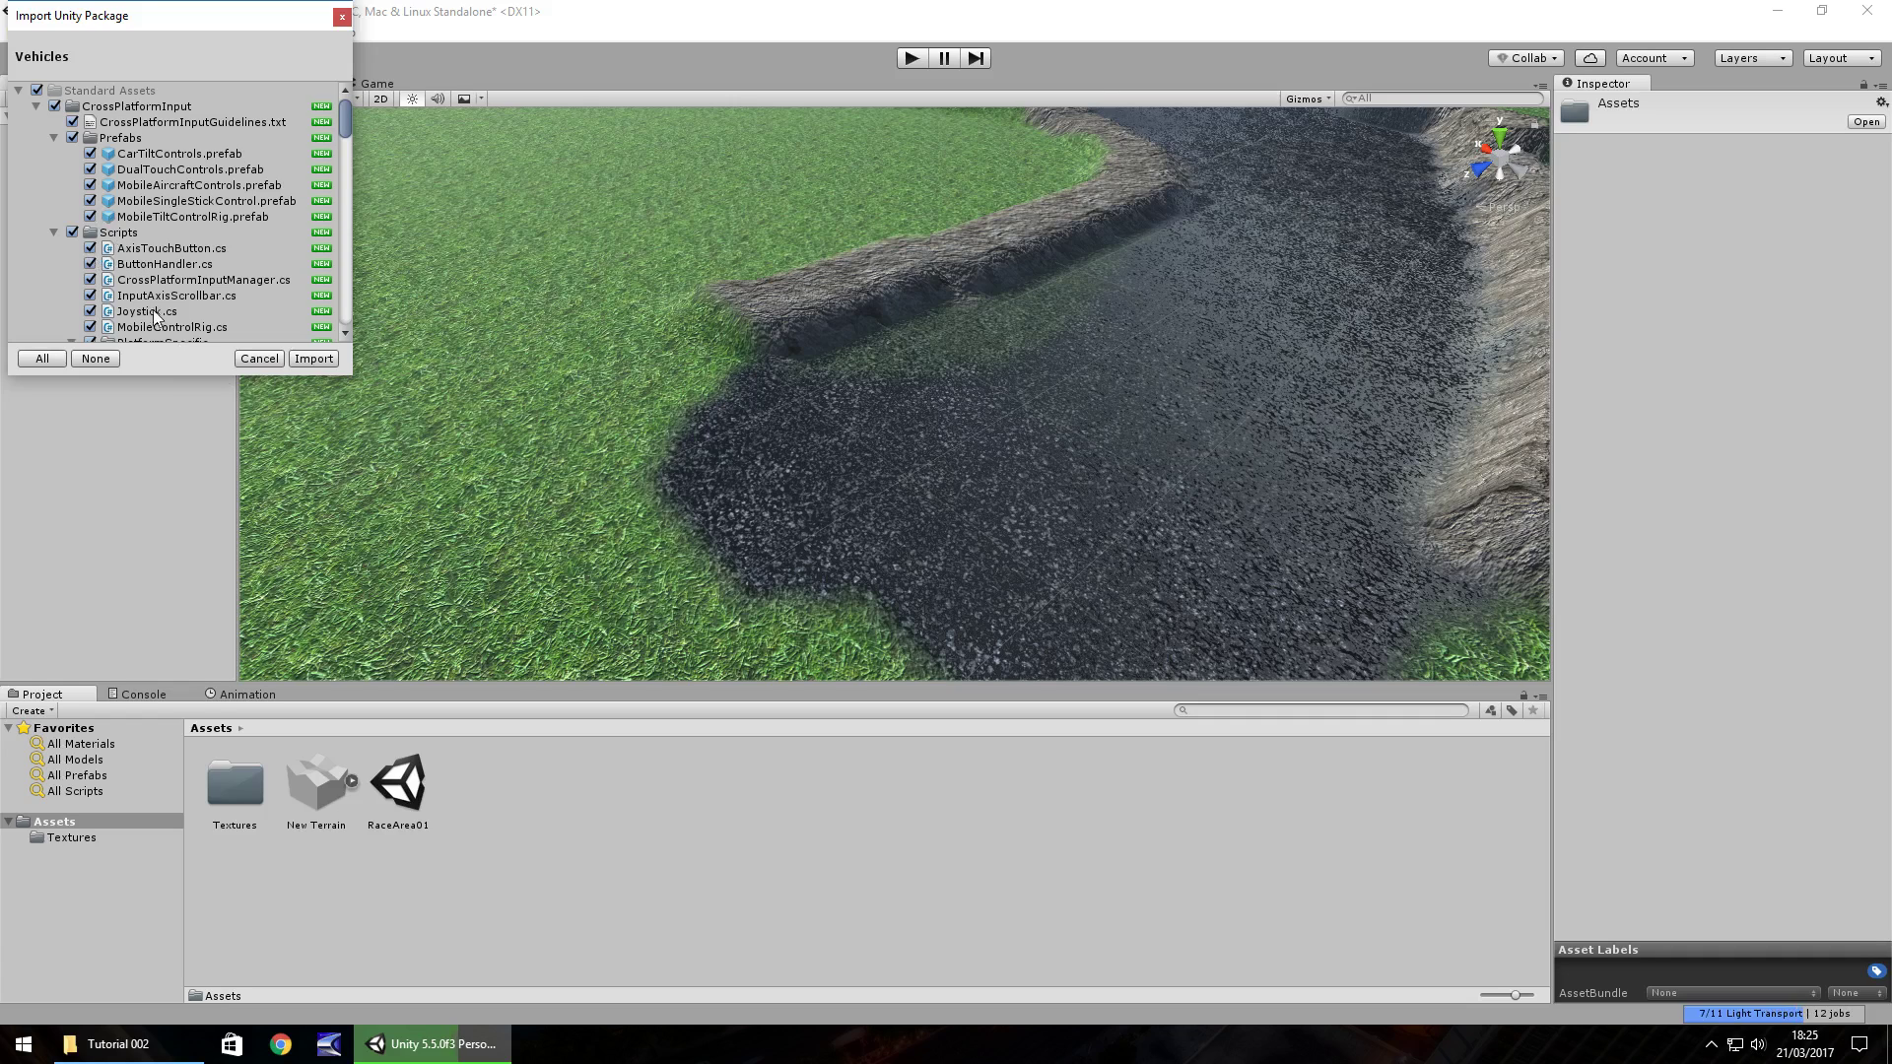
Step: Exclude the Aircraft folder from the Vehicles package and import the remaining CrossPlatformInput, Editor and Car content
left_click(36, 107)
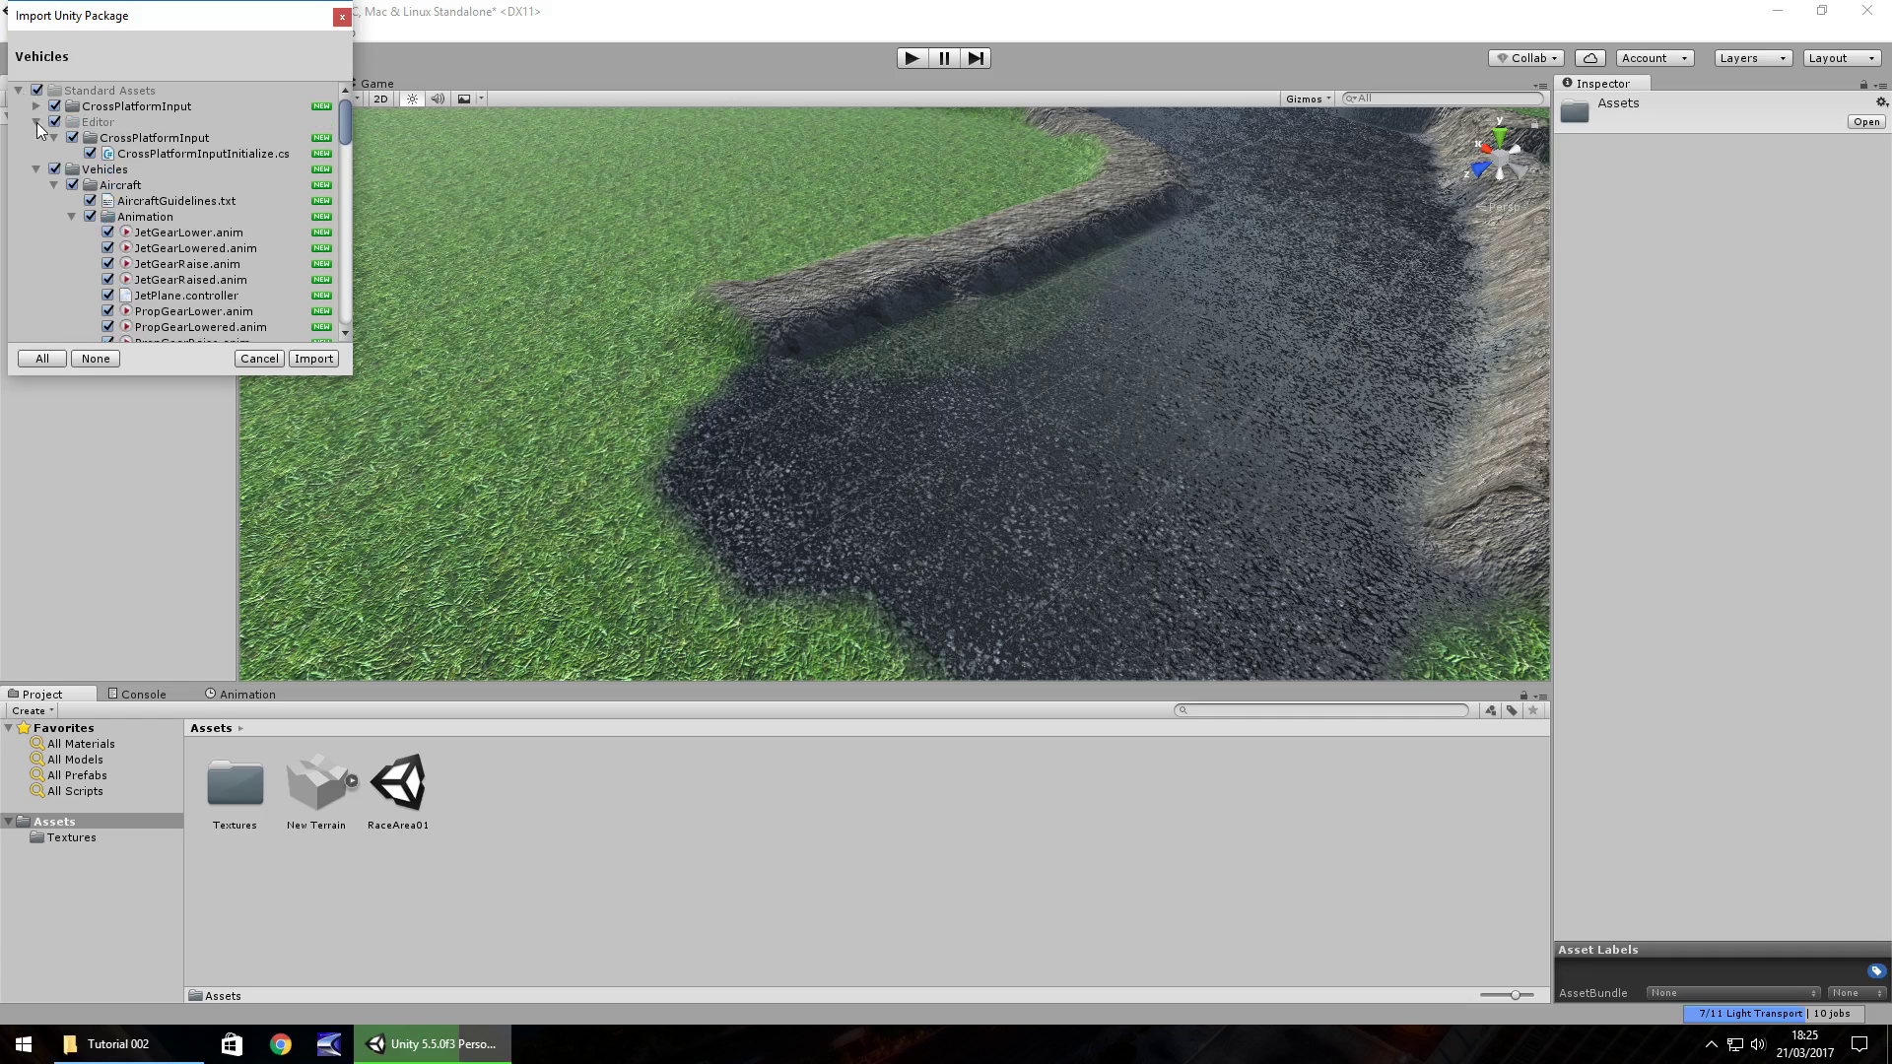
left_click(36, 123)
left_click(37, 138)
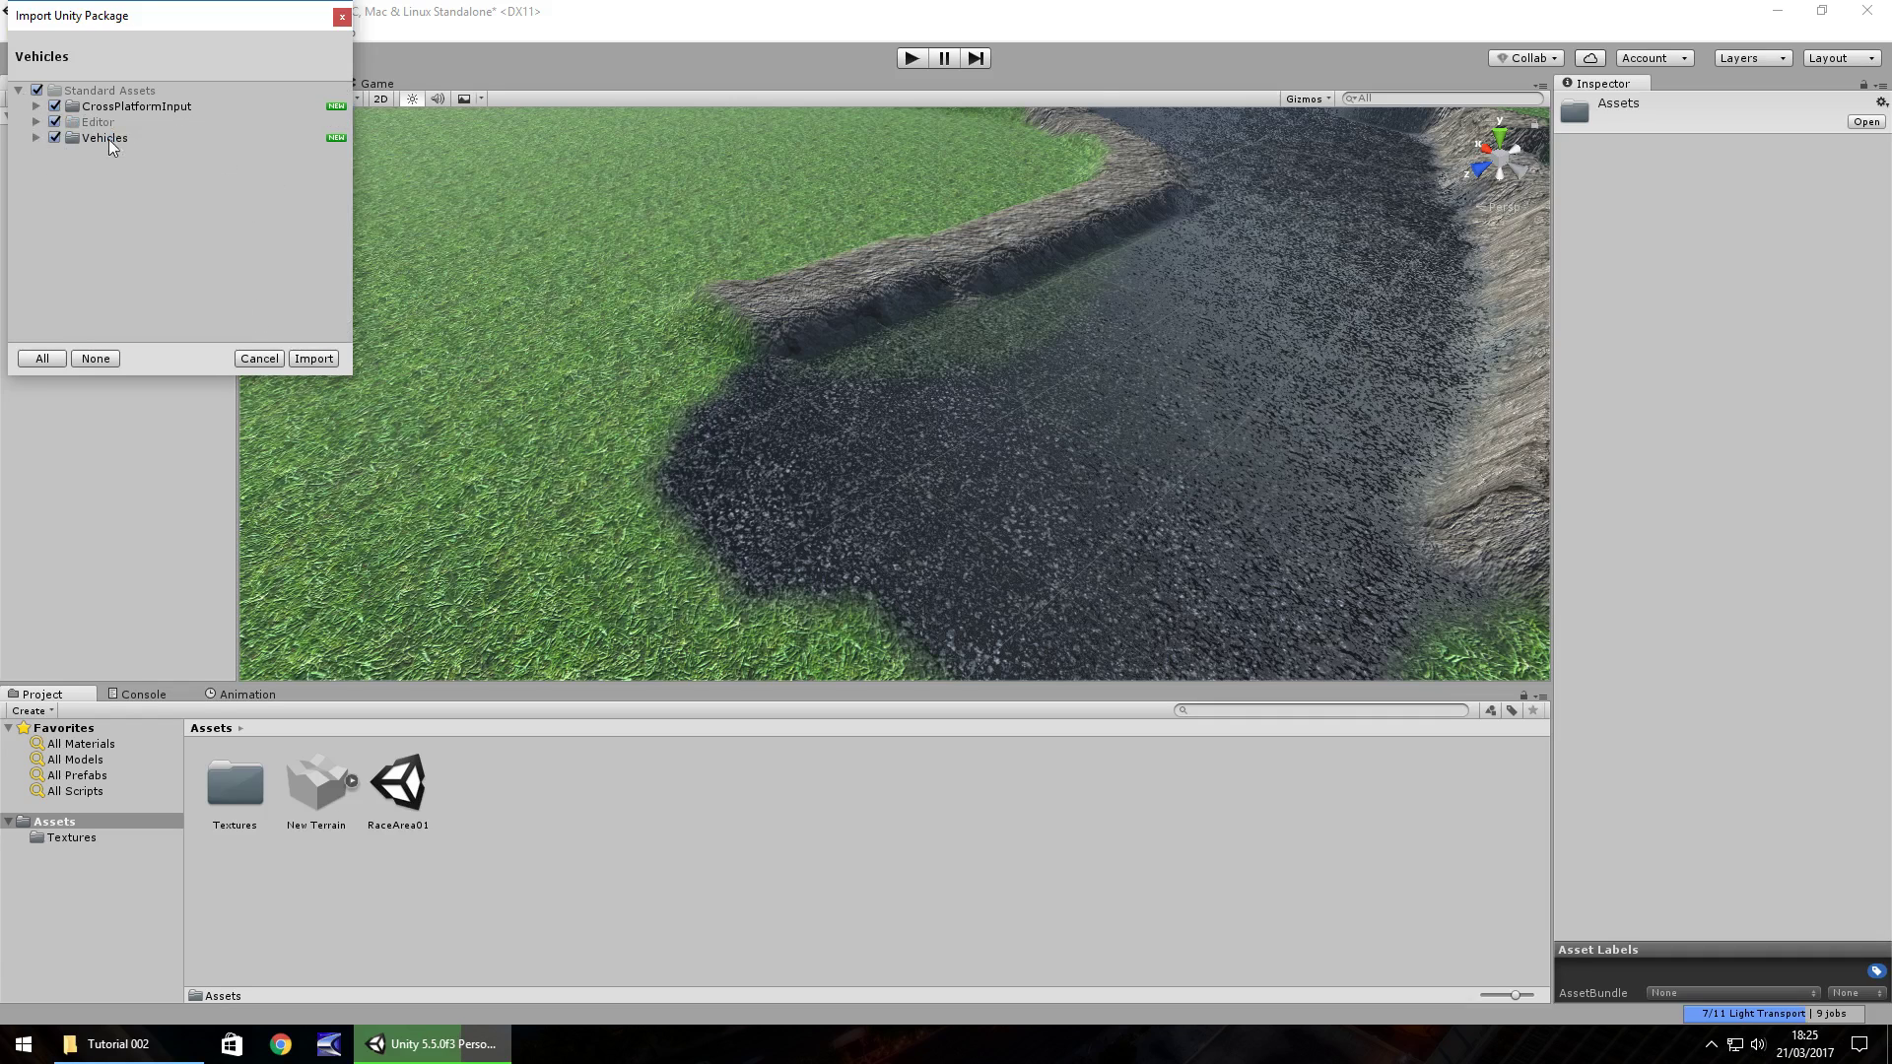
left_click(37, 137)
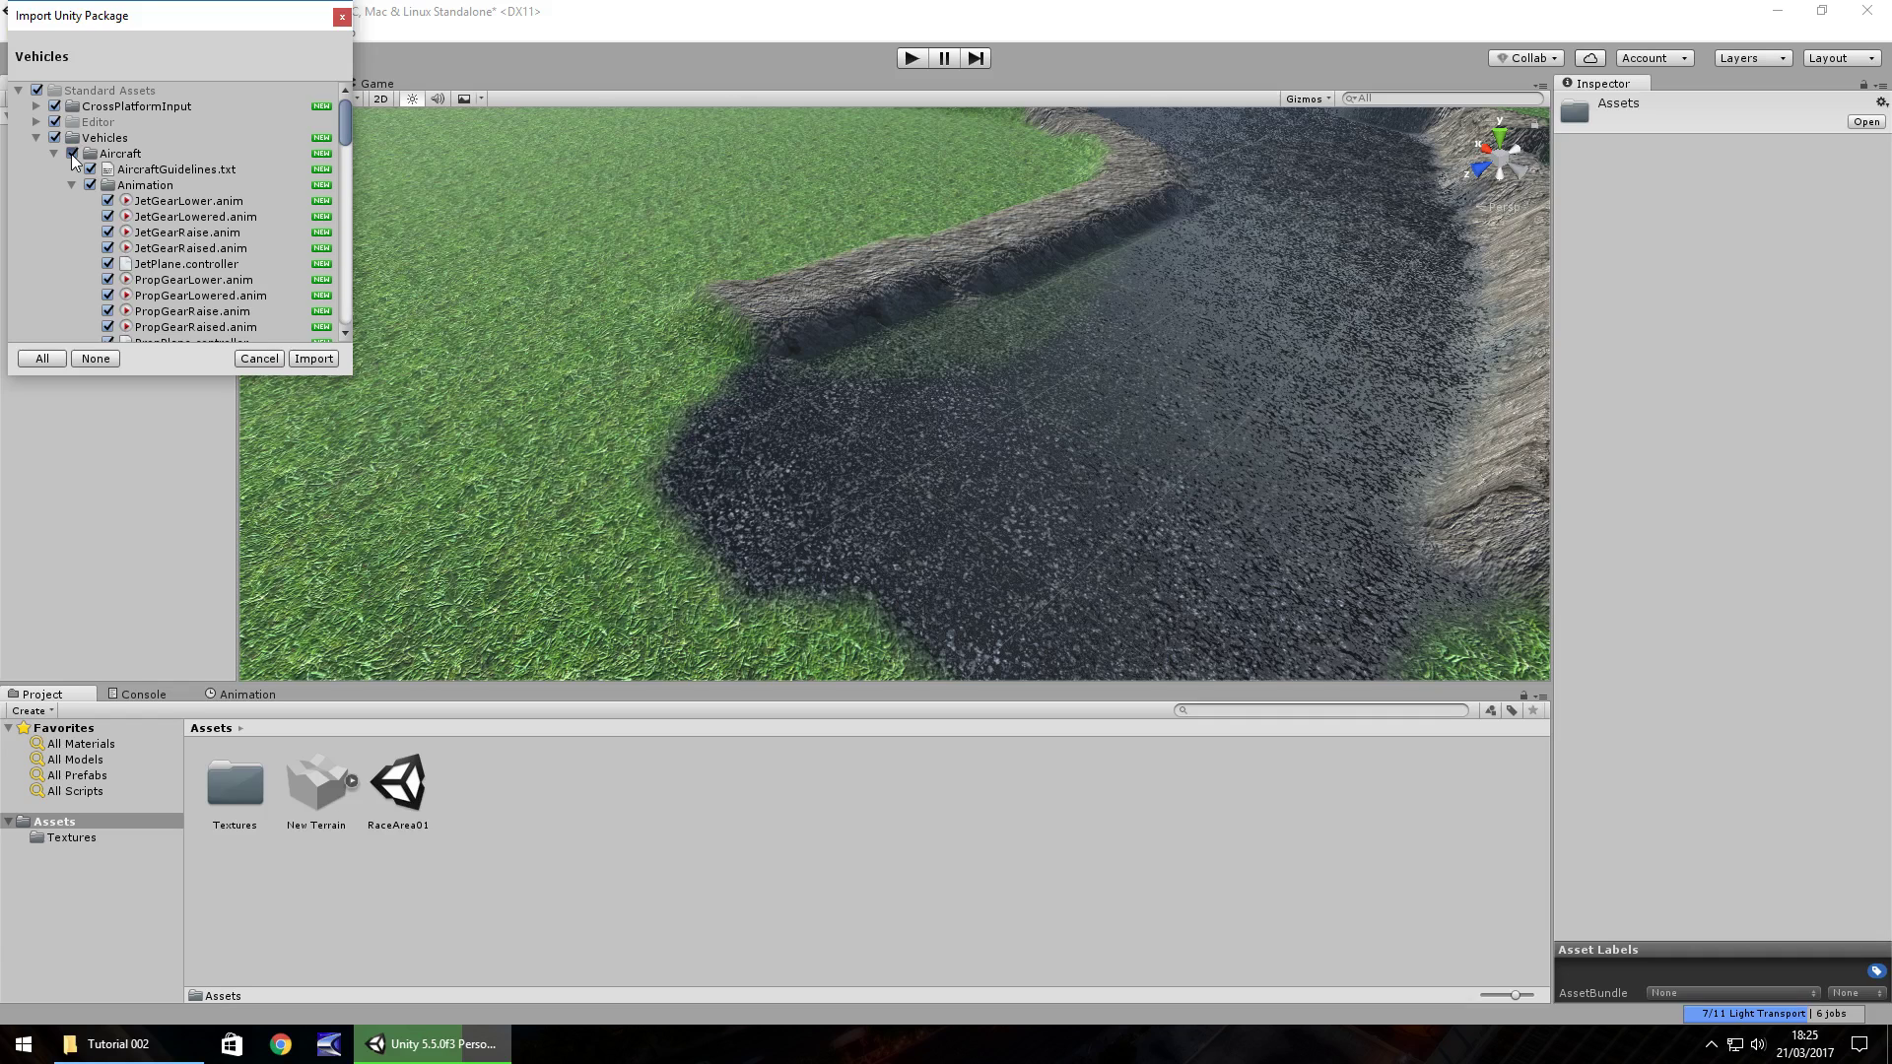
left_click(72, 155)
left_click(54, 153)
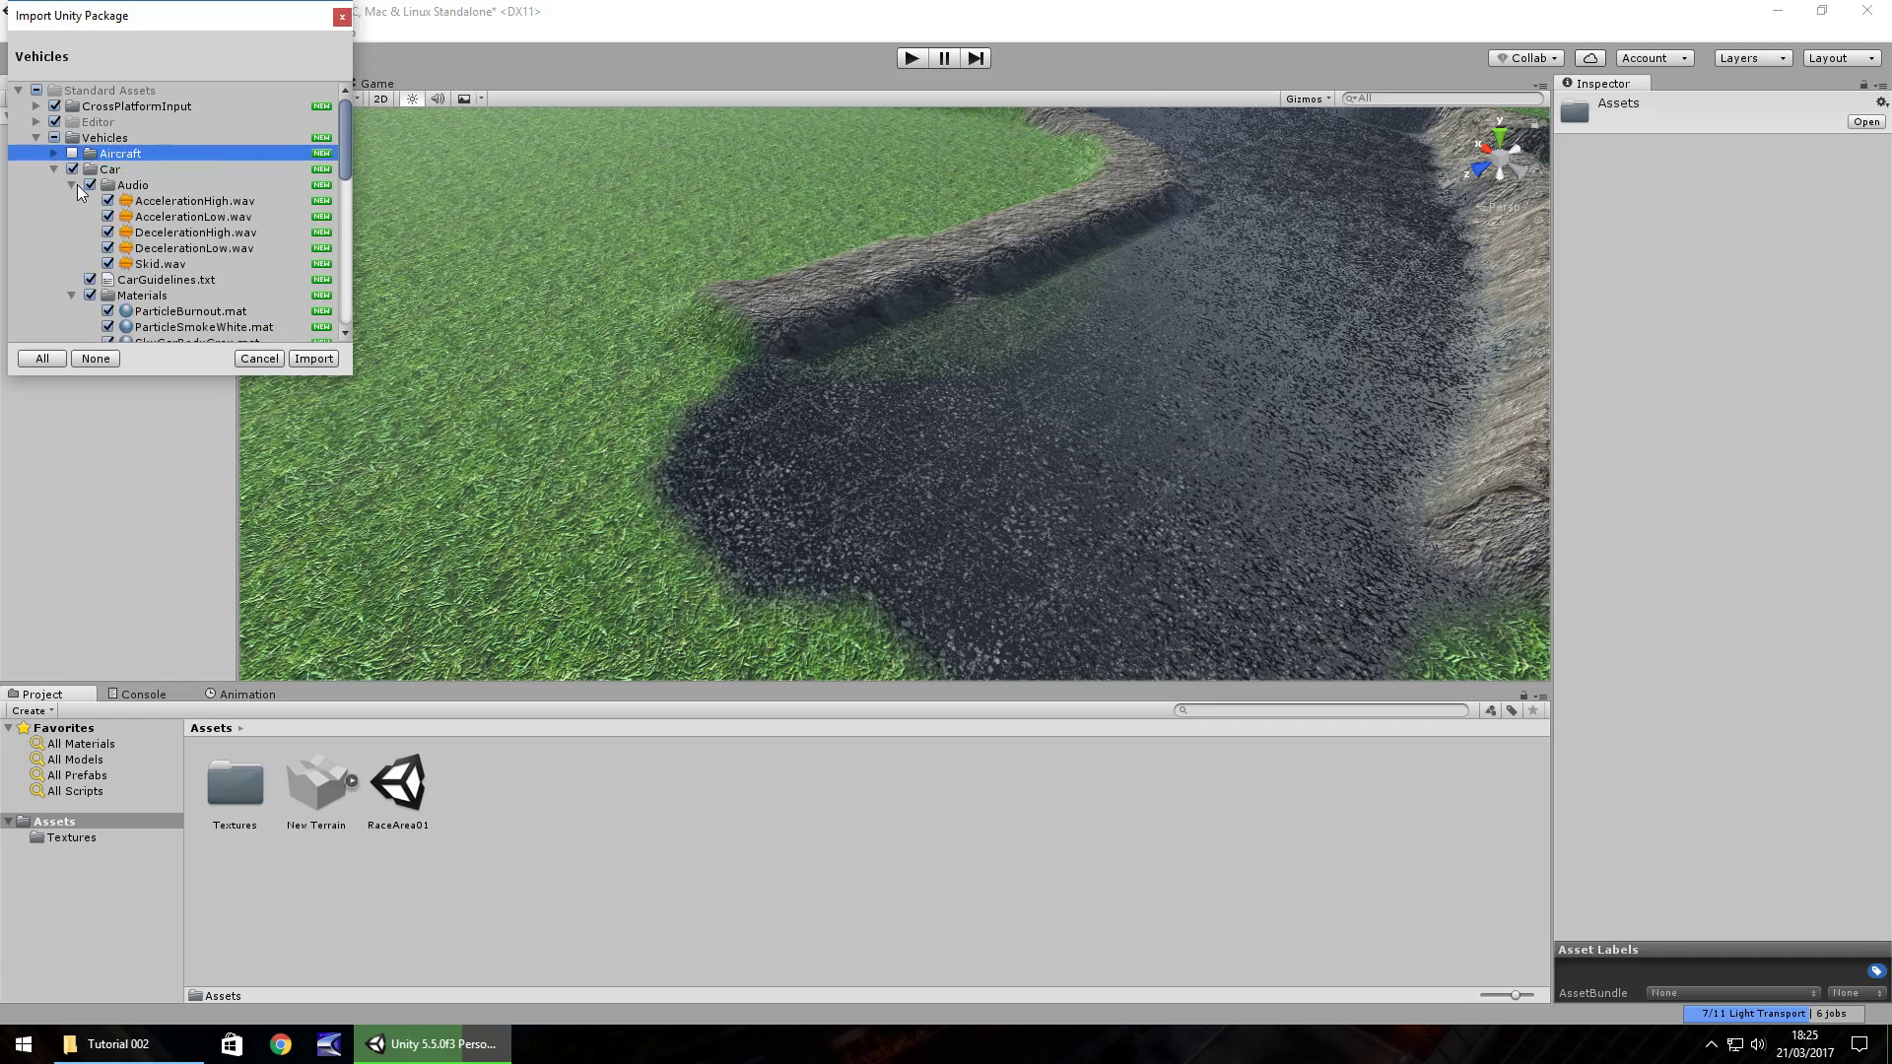
left_click(54, 169)
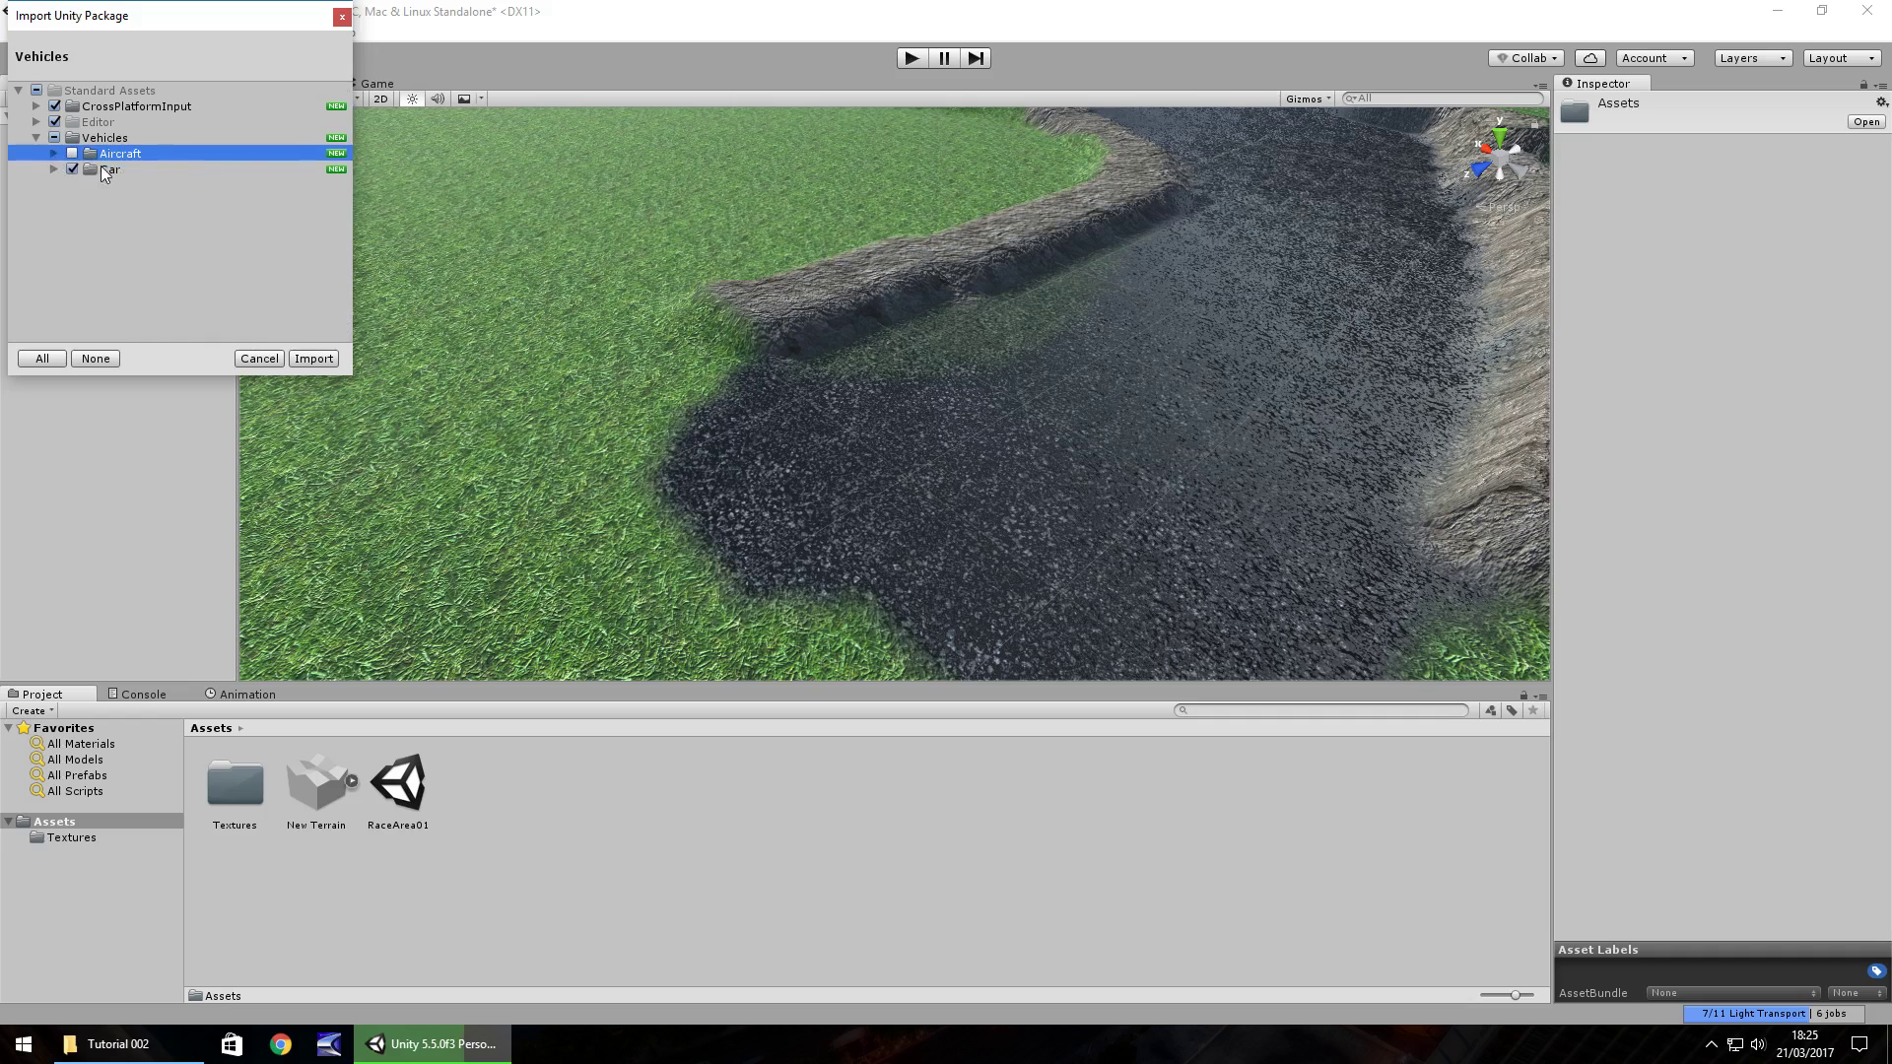
left_click(313, 359)
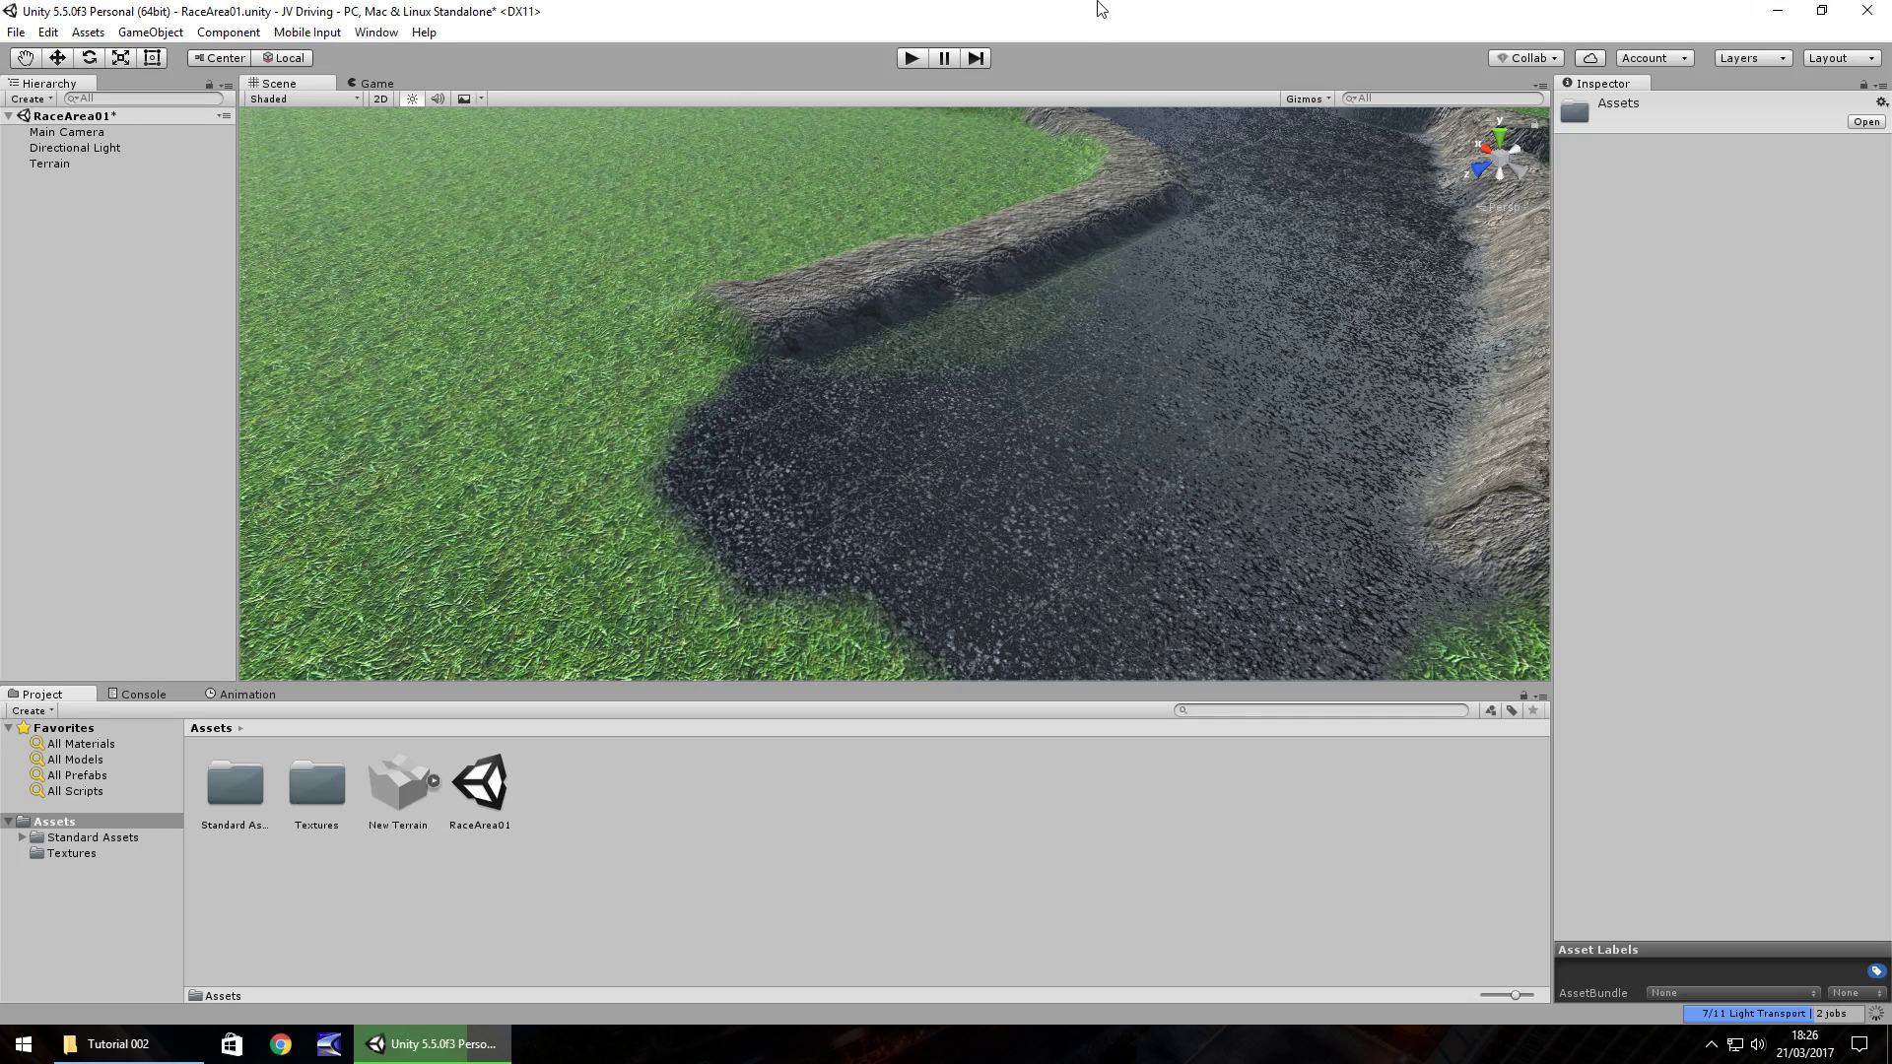
Step: Find the Car prefab in Standard Assets/Vehicles/Car/Prefabs and place it on the asphalt at the near end of the track
double_click(223, 799)
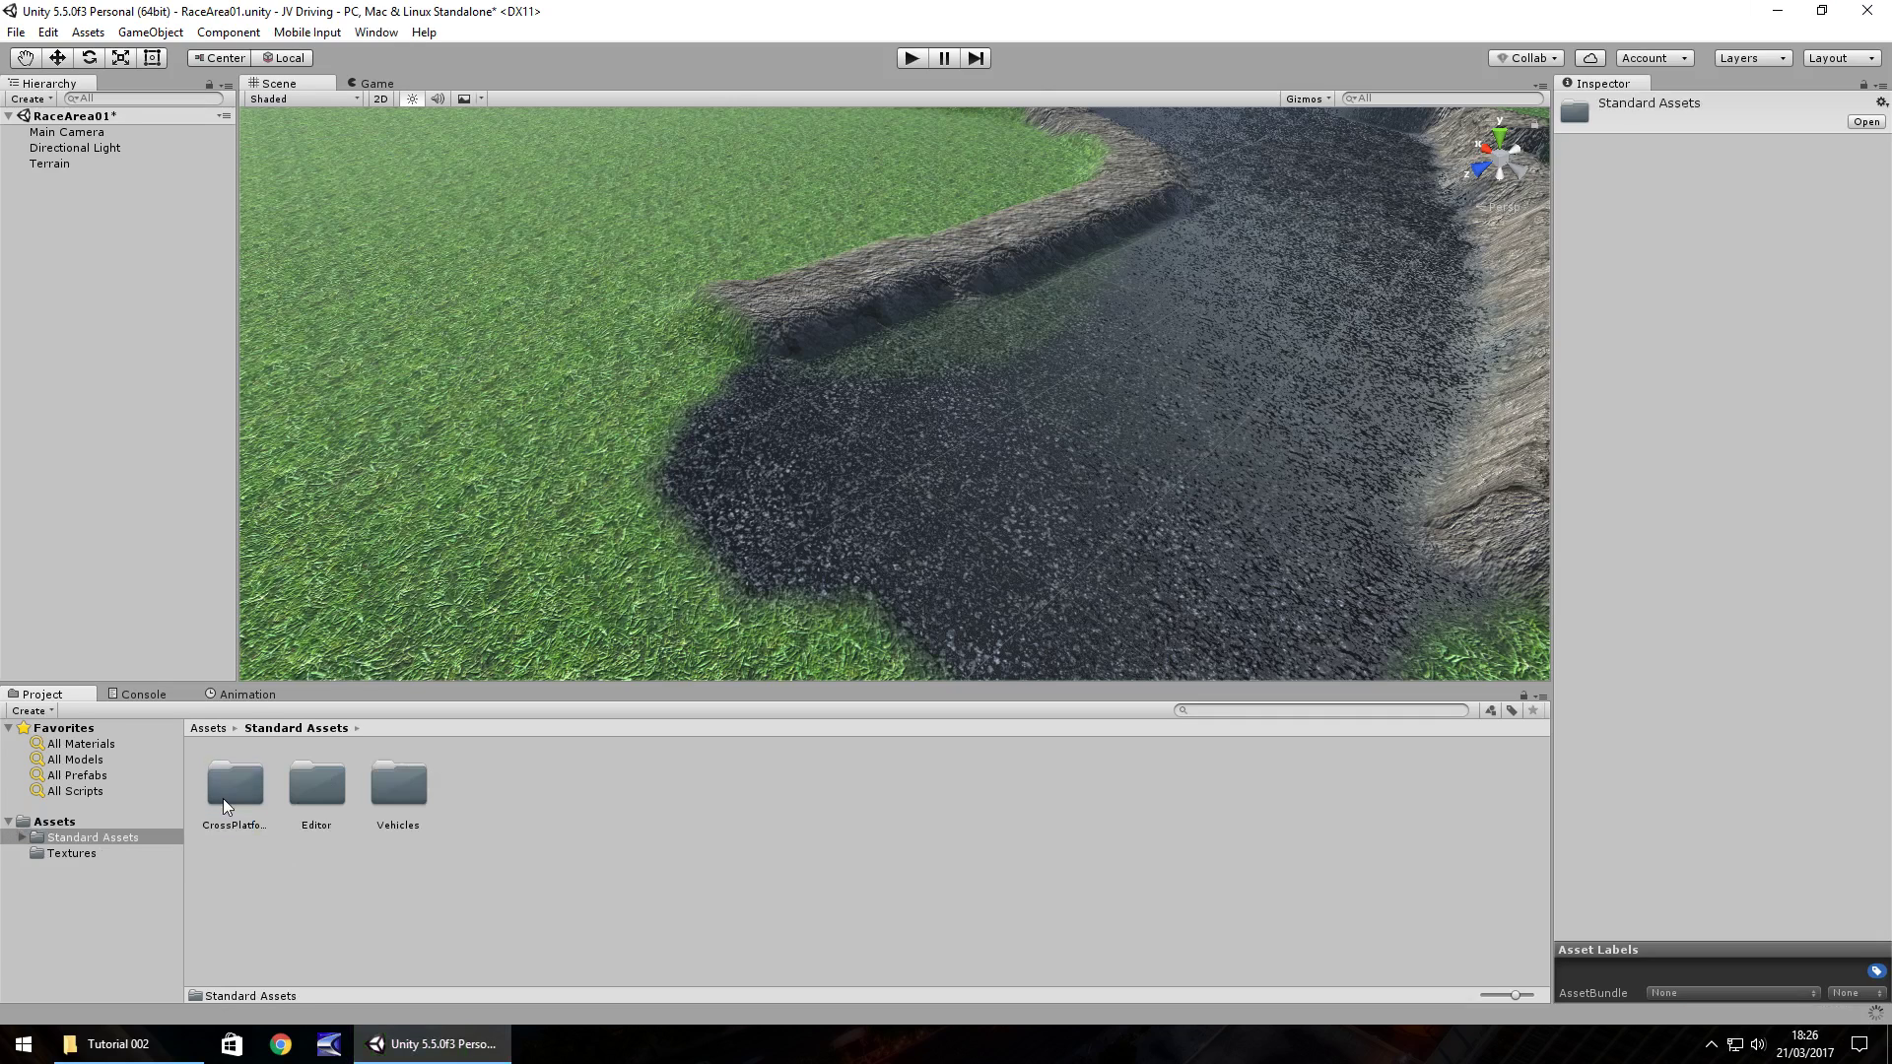
double_click(387, 800)
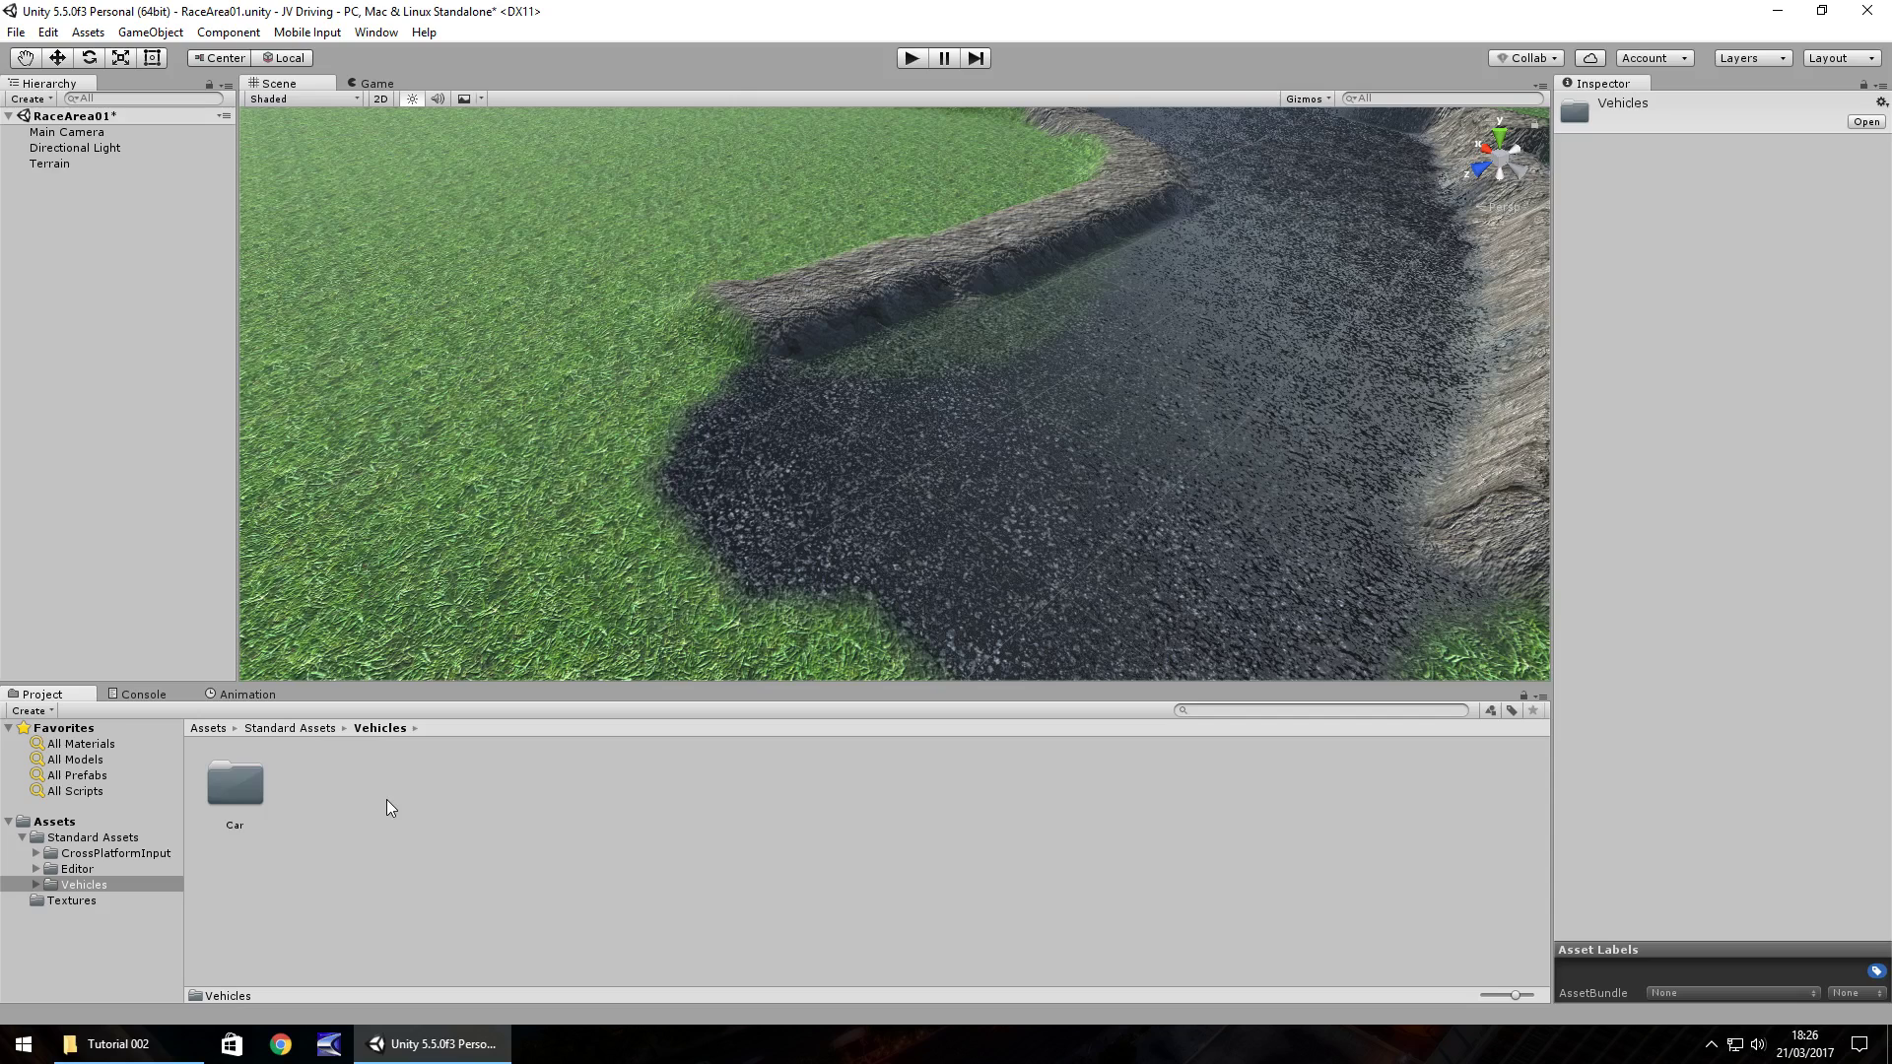
double_click(235, 773)
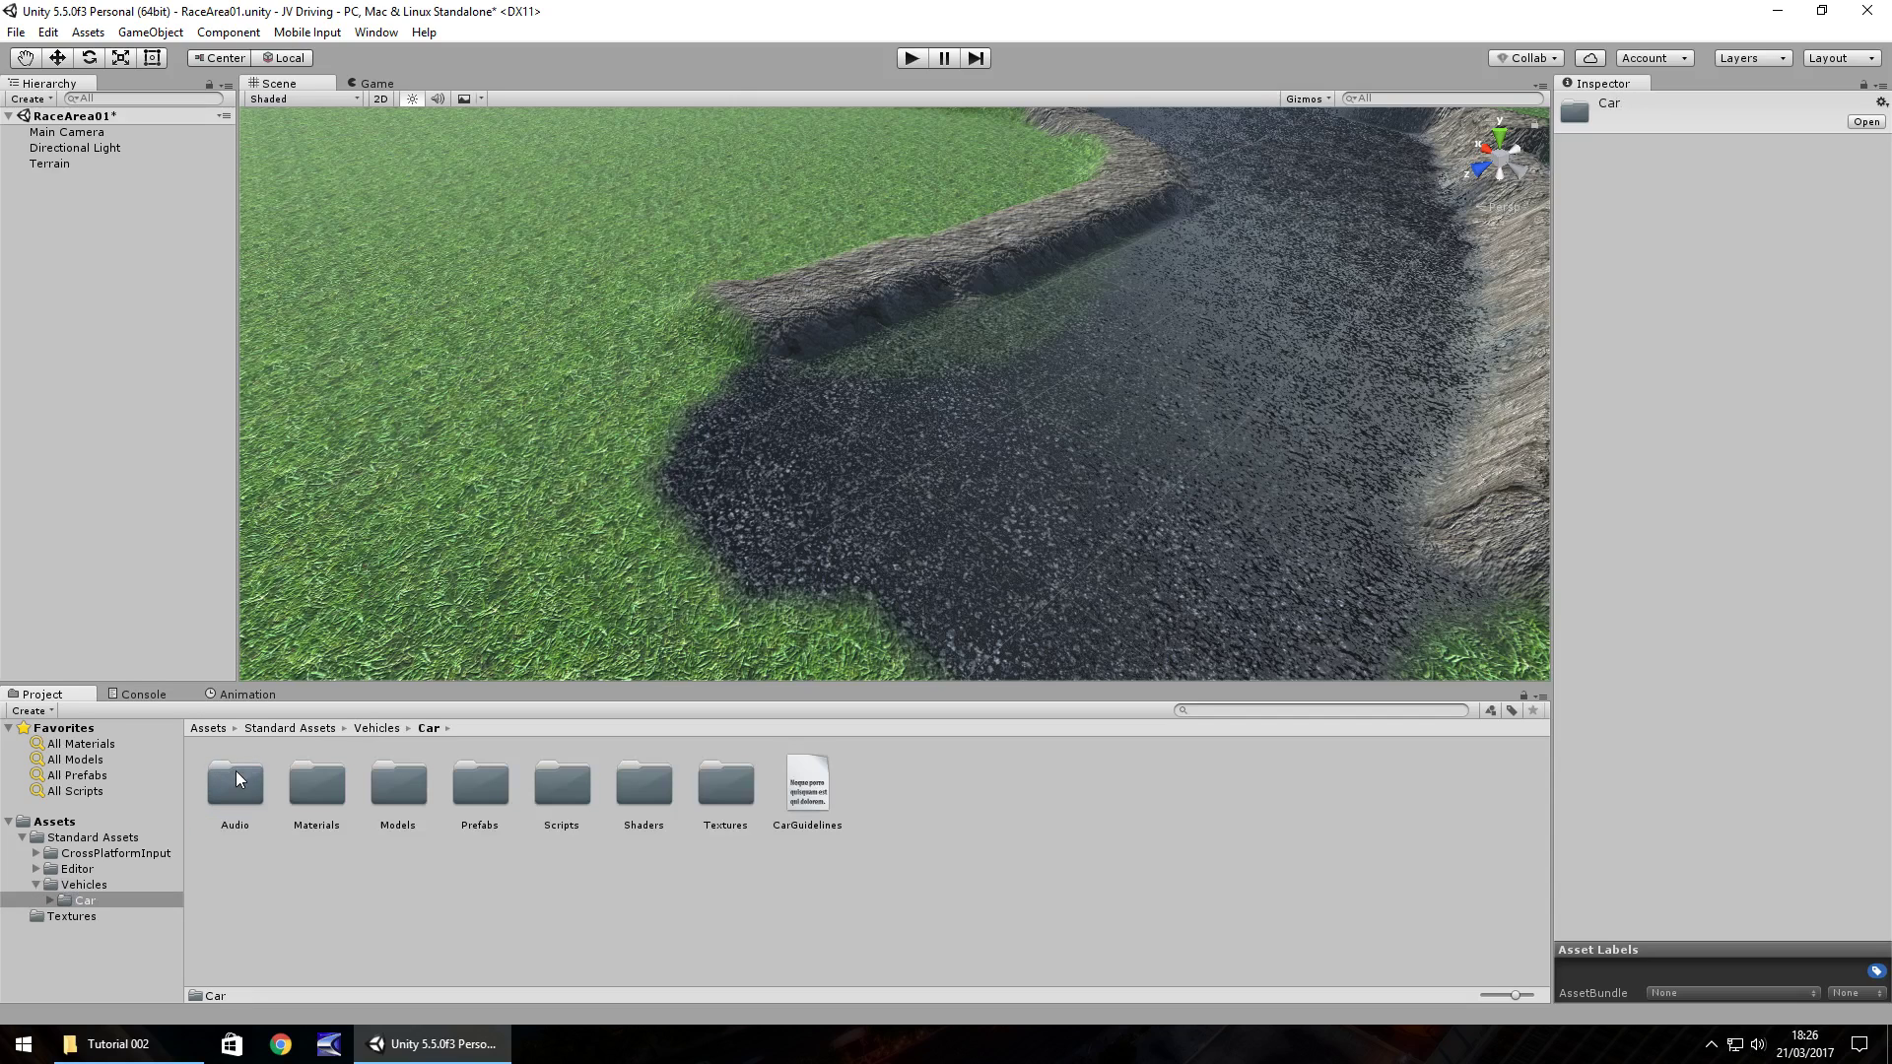
double_click(479, 790)
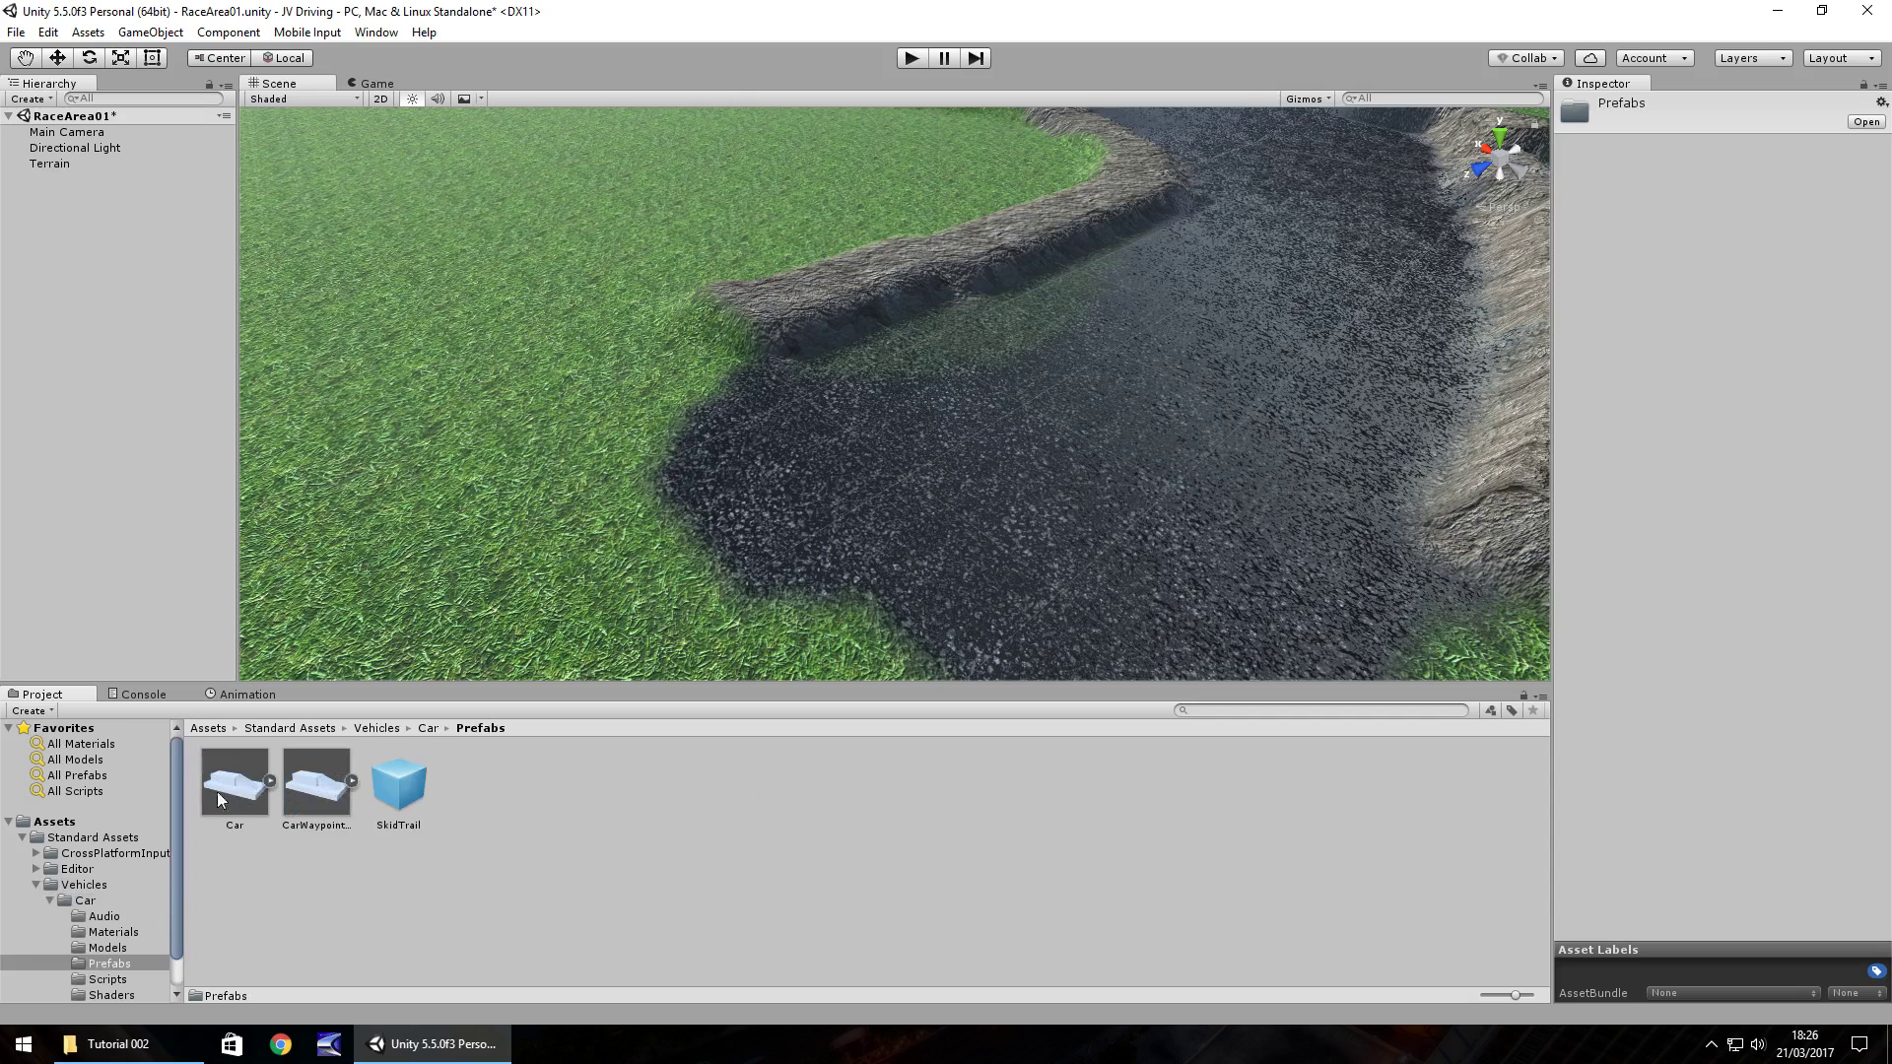
left_click_drag(221, 790, 937, 524)
left_click_drag(1064, 441, 1066, 442)
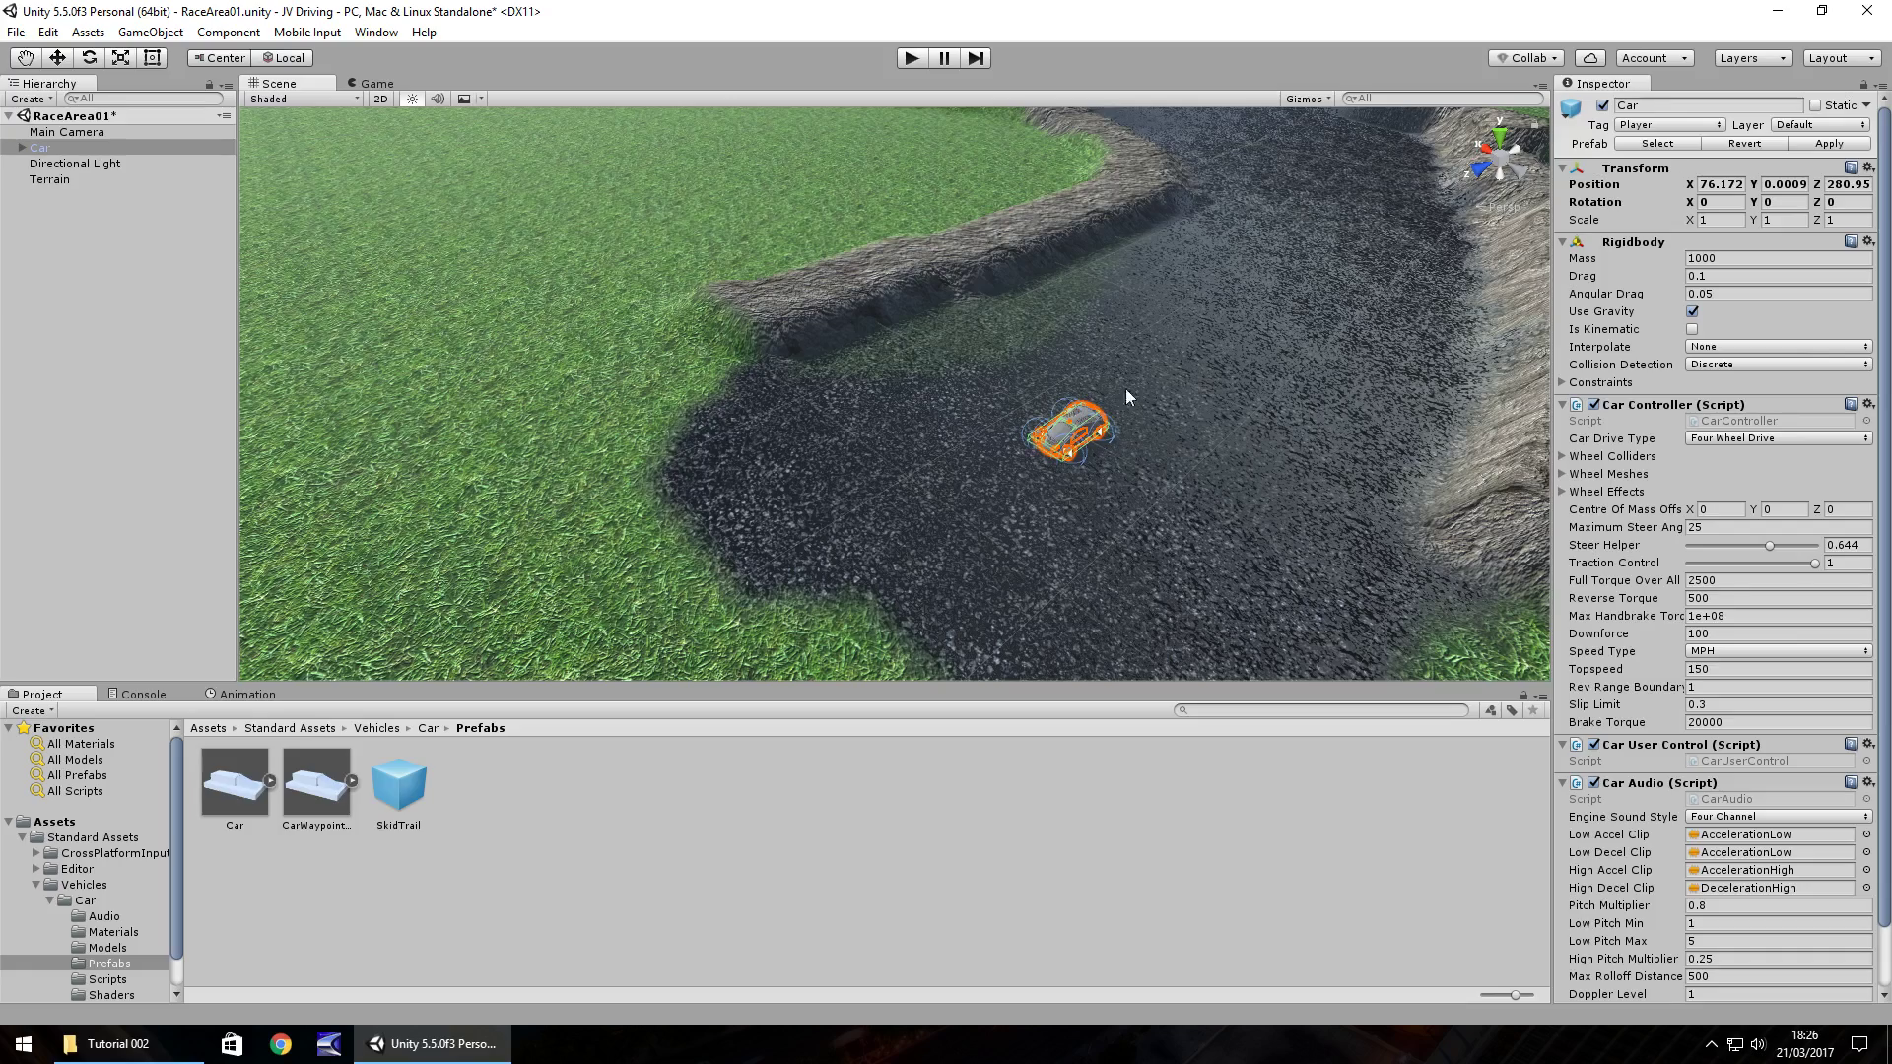
Step: Set the car's Y rotation to 180 and briefly run the scene to check the game view
middle_click_drag(1139, 445, 1057, 467)
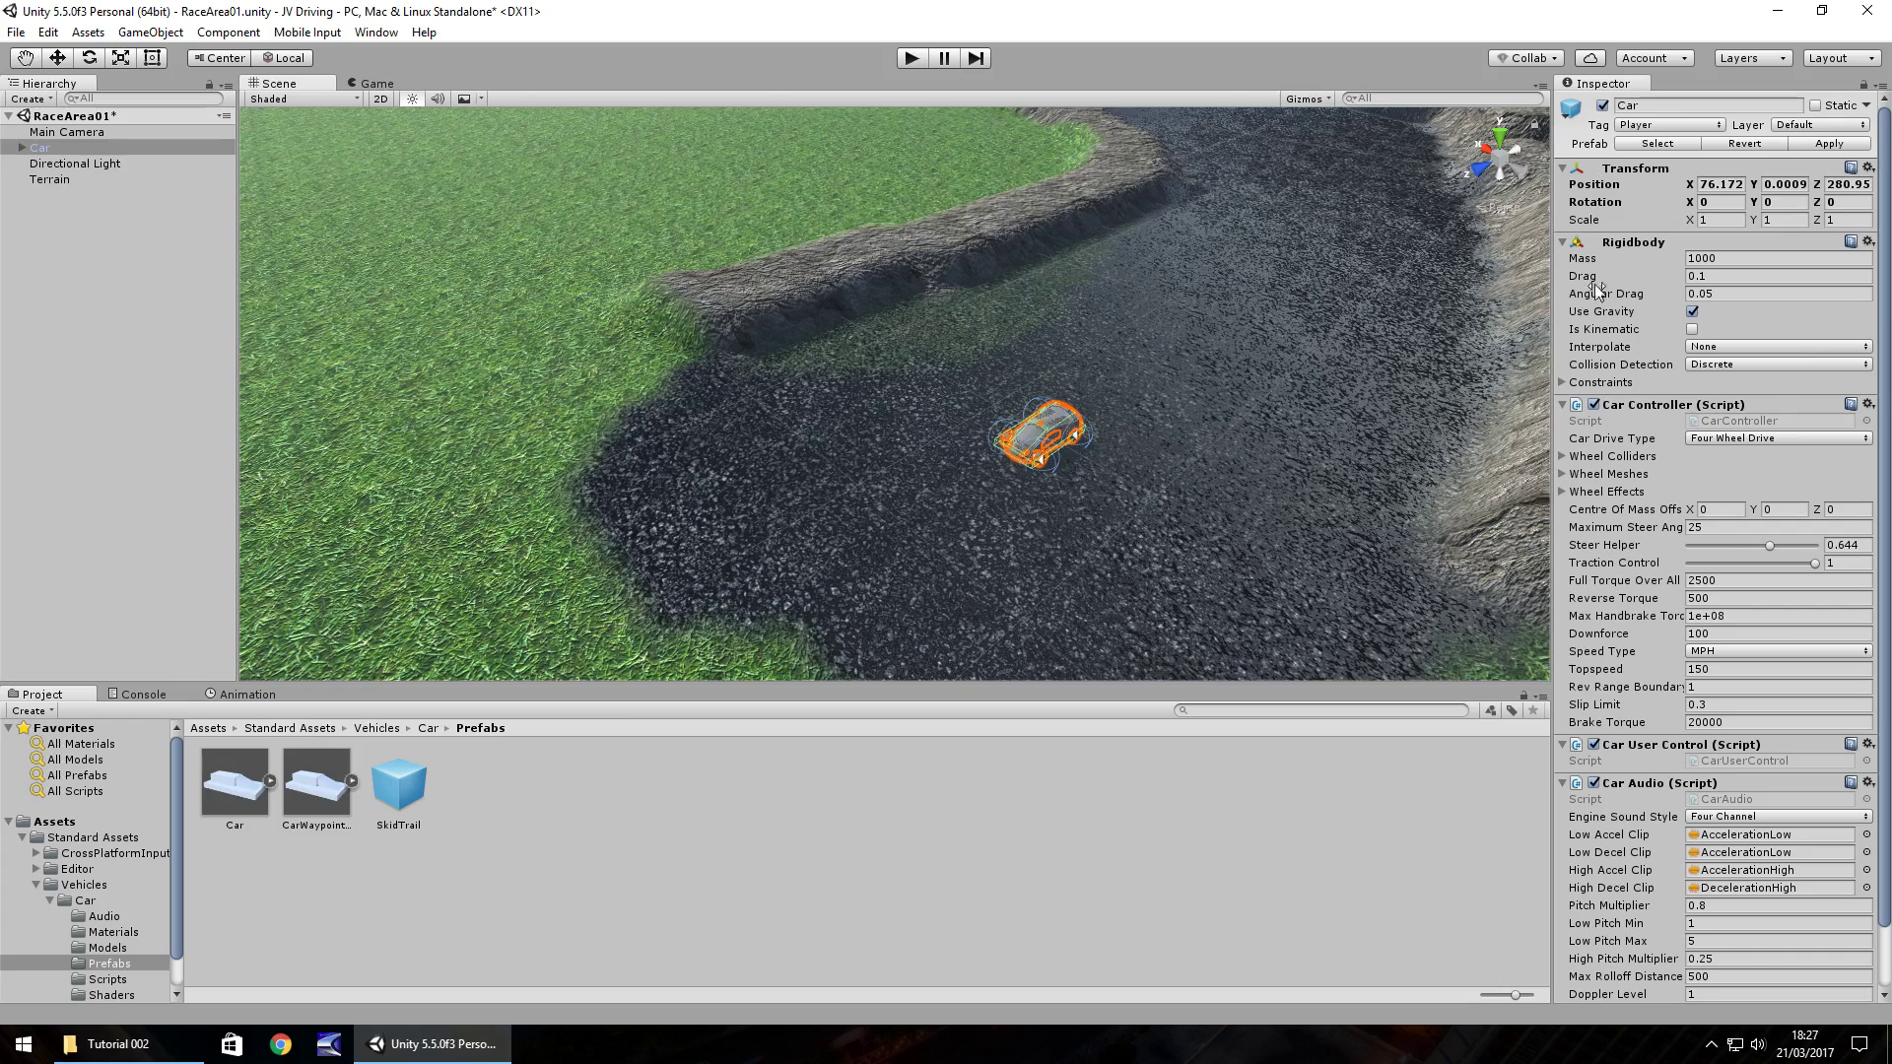
left_click(1783, 205)
type("80")
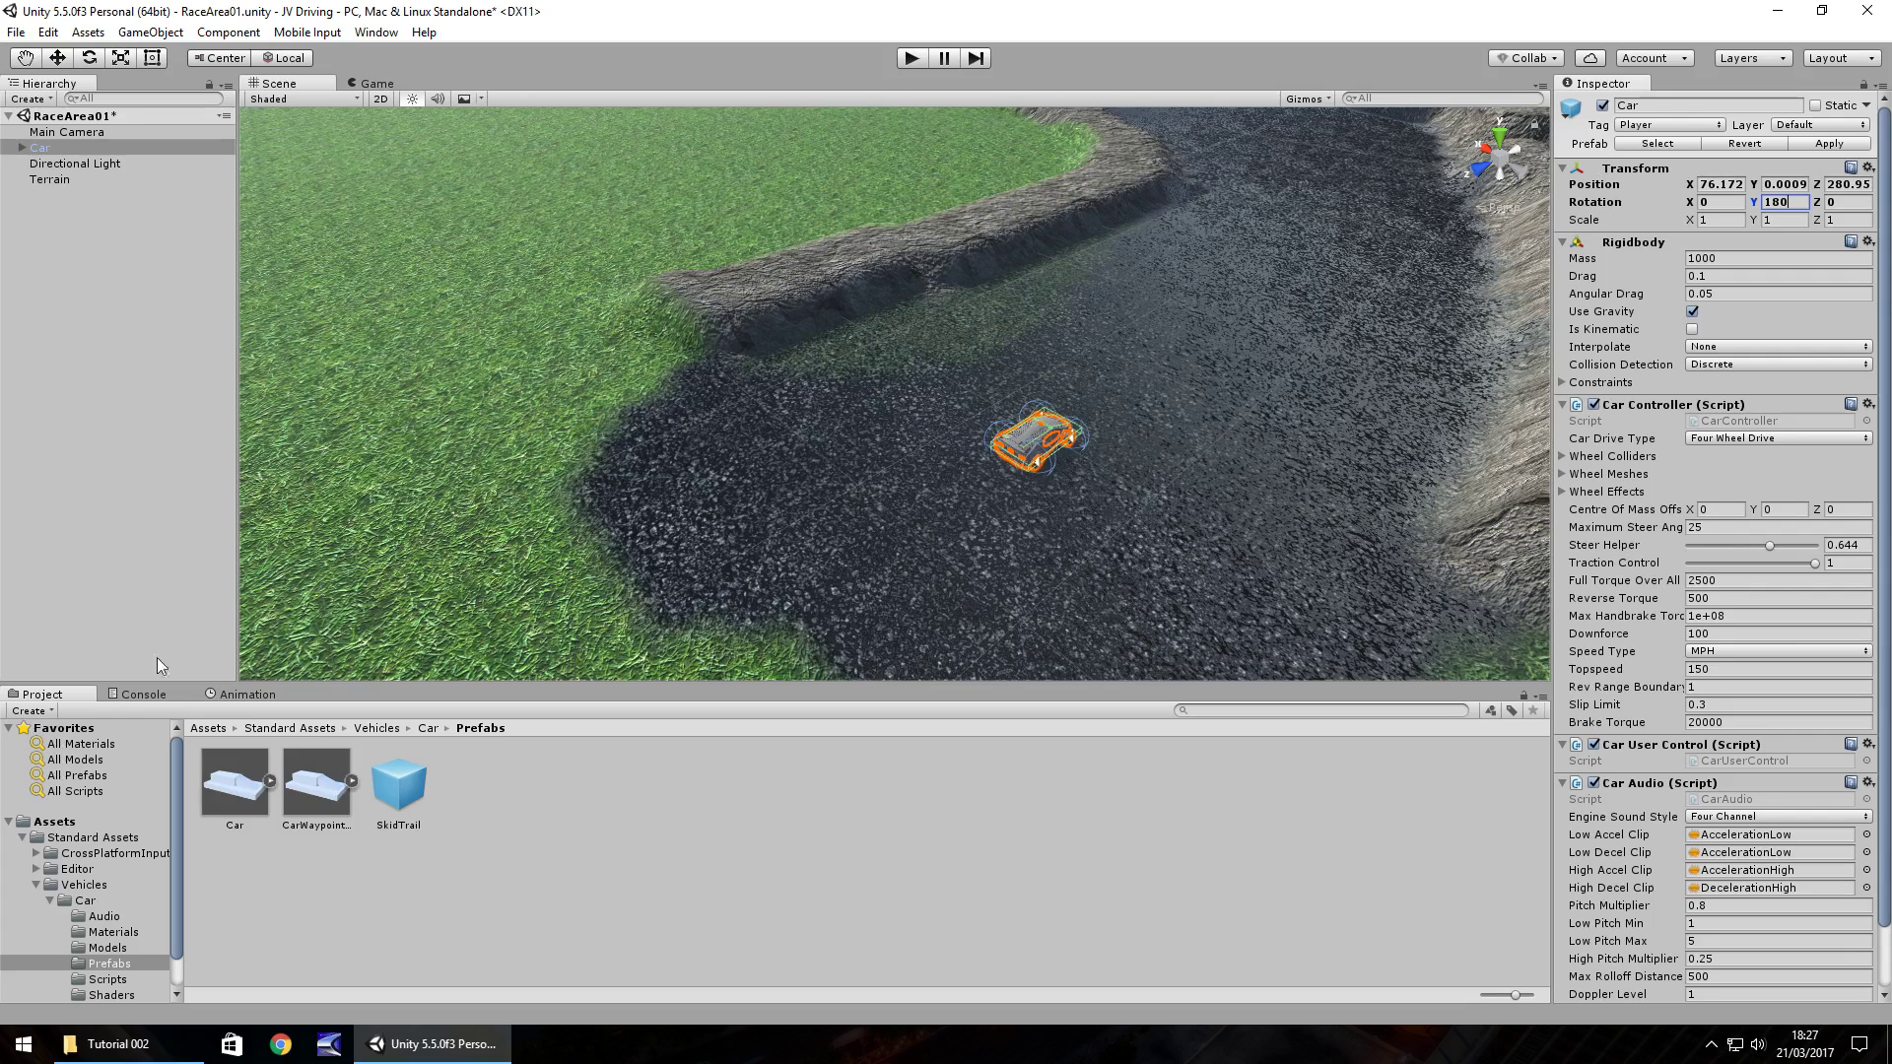
left_click(909, 59)
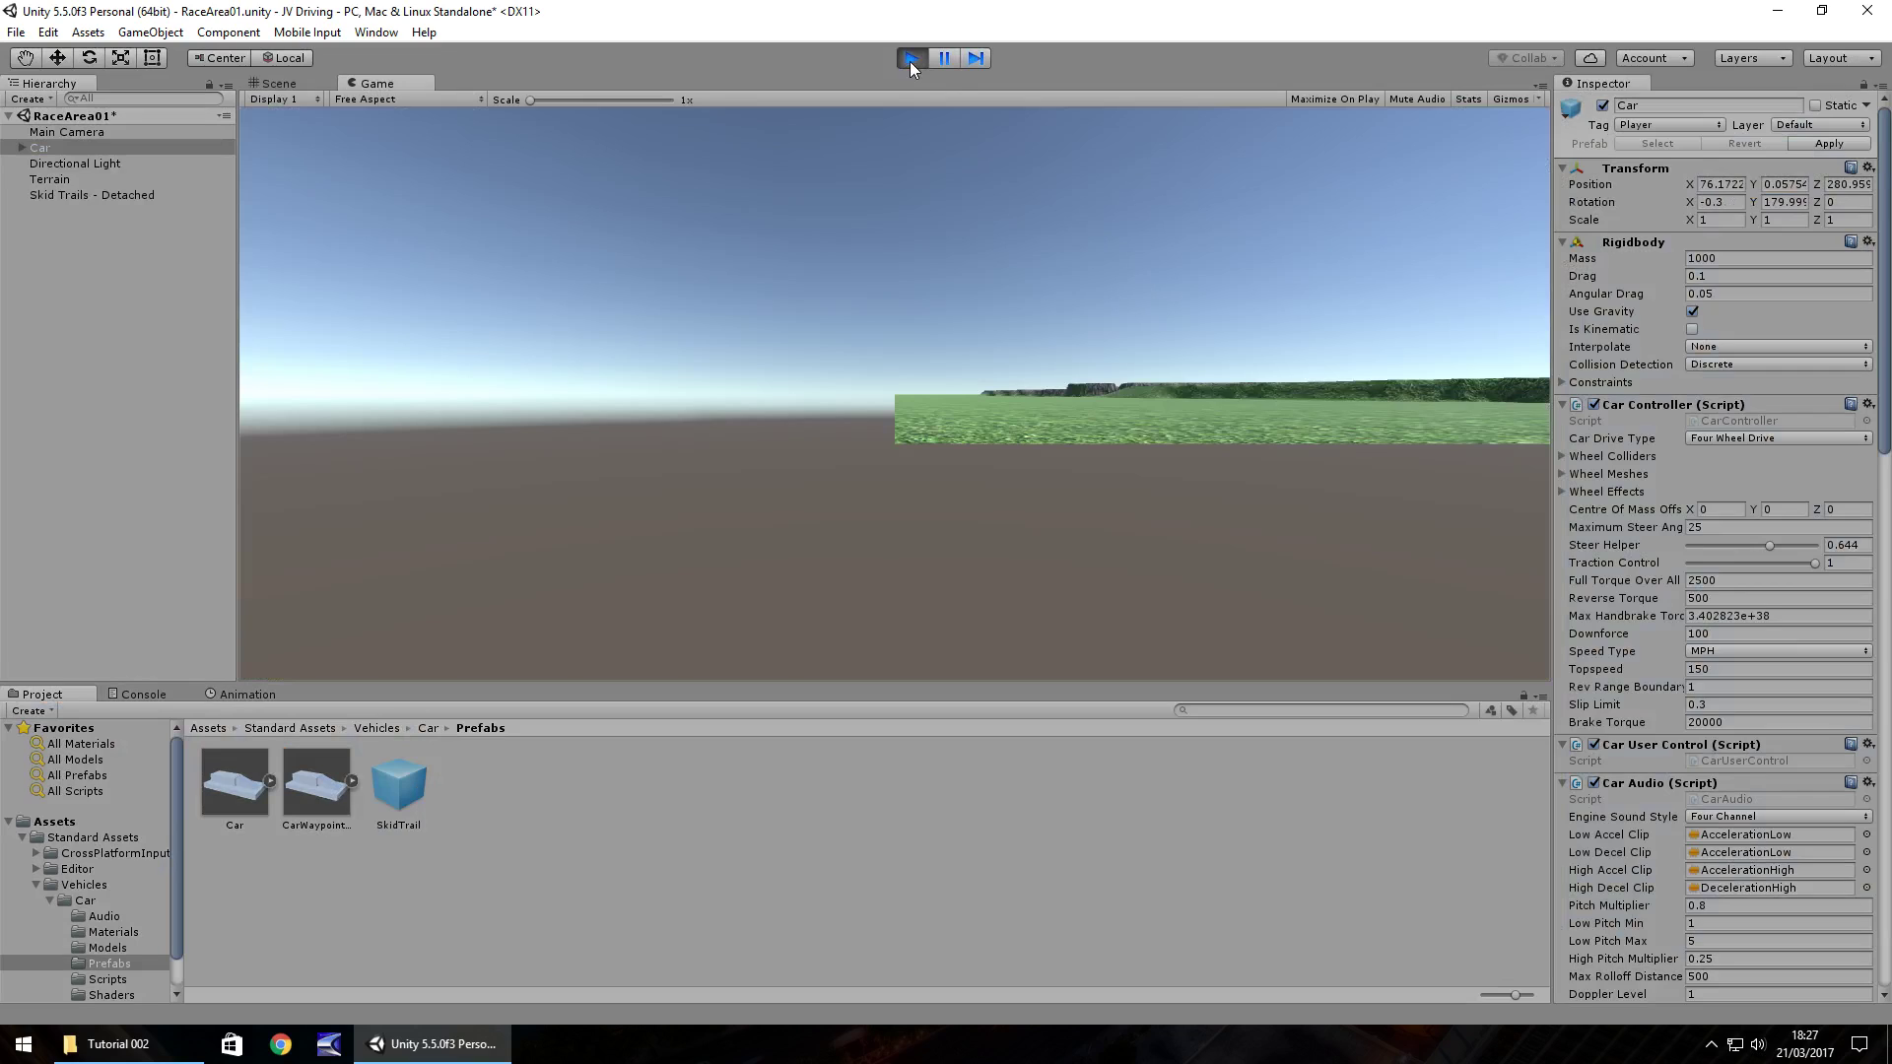
left_click(908, 59)
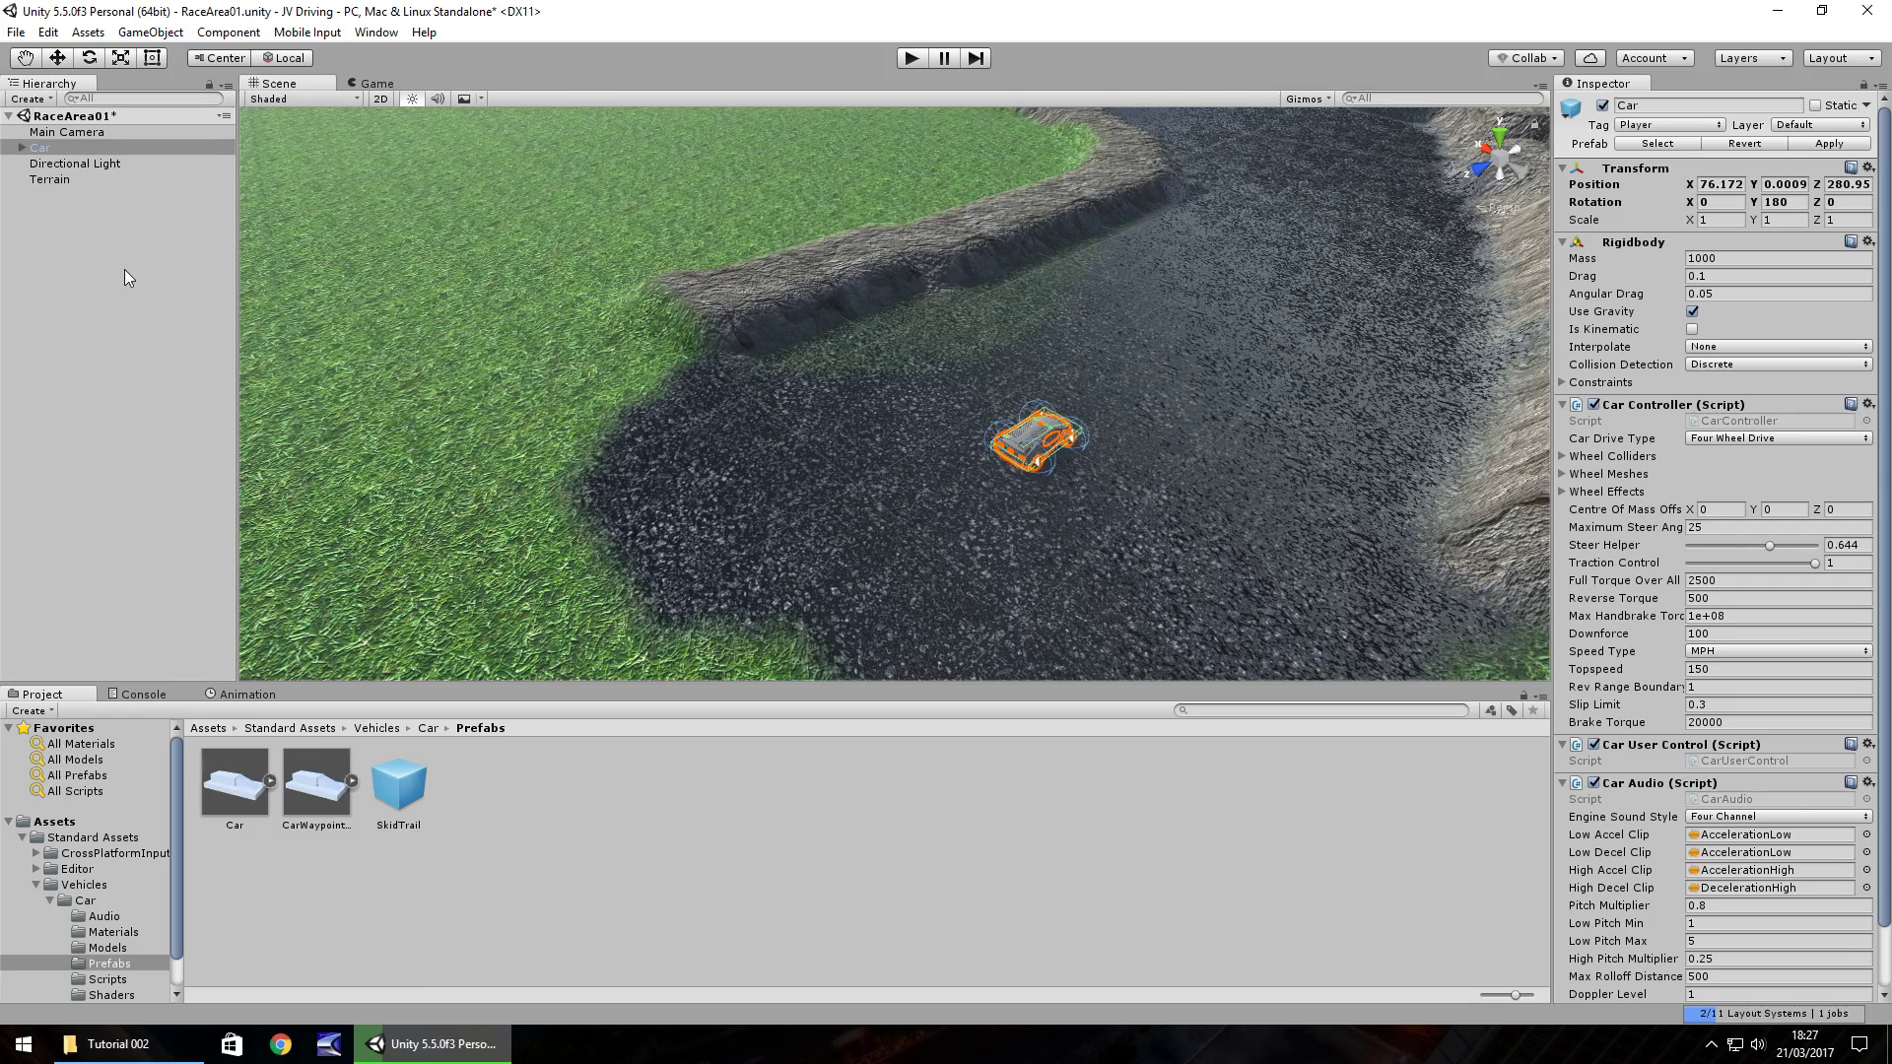
Step: Make the Main Camera a child of Car and set its position to 0, 0, 0
left_click(87, 133)
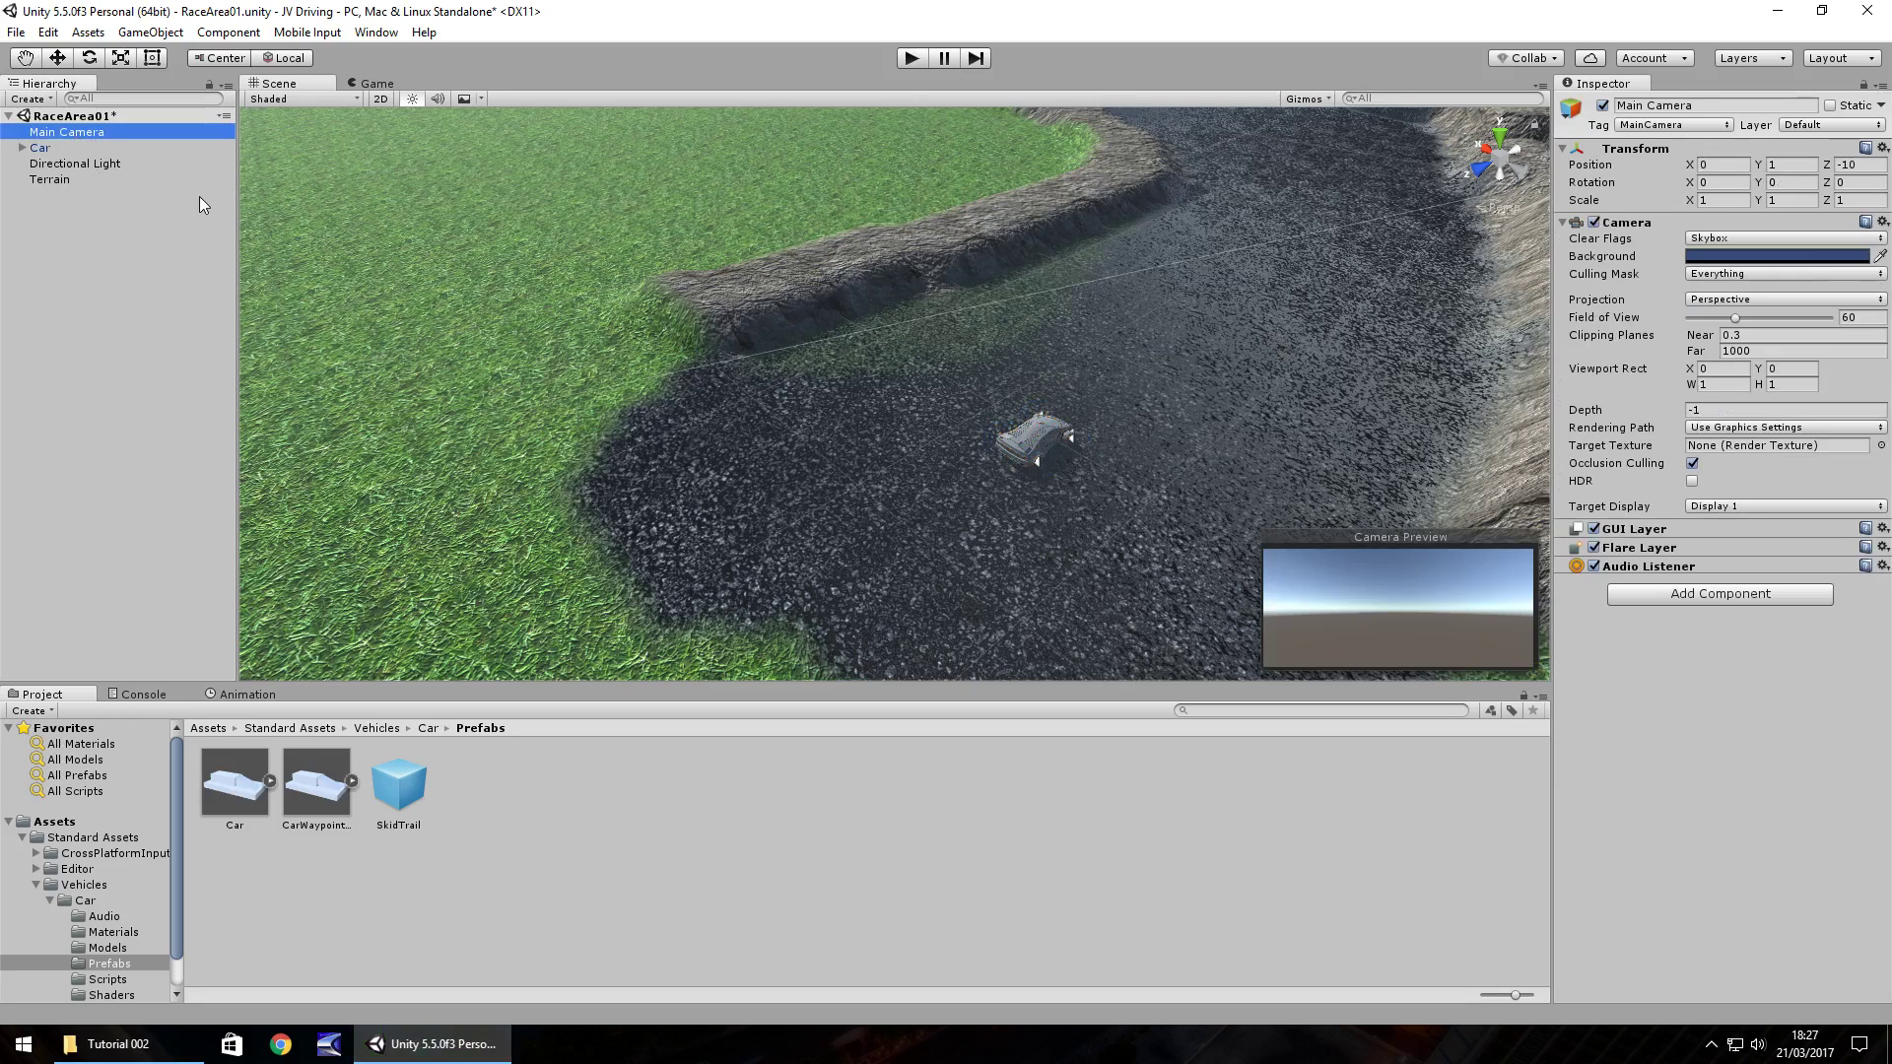
left_click_drag(59, 135, 47, 150)
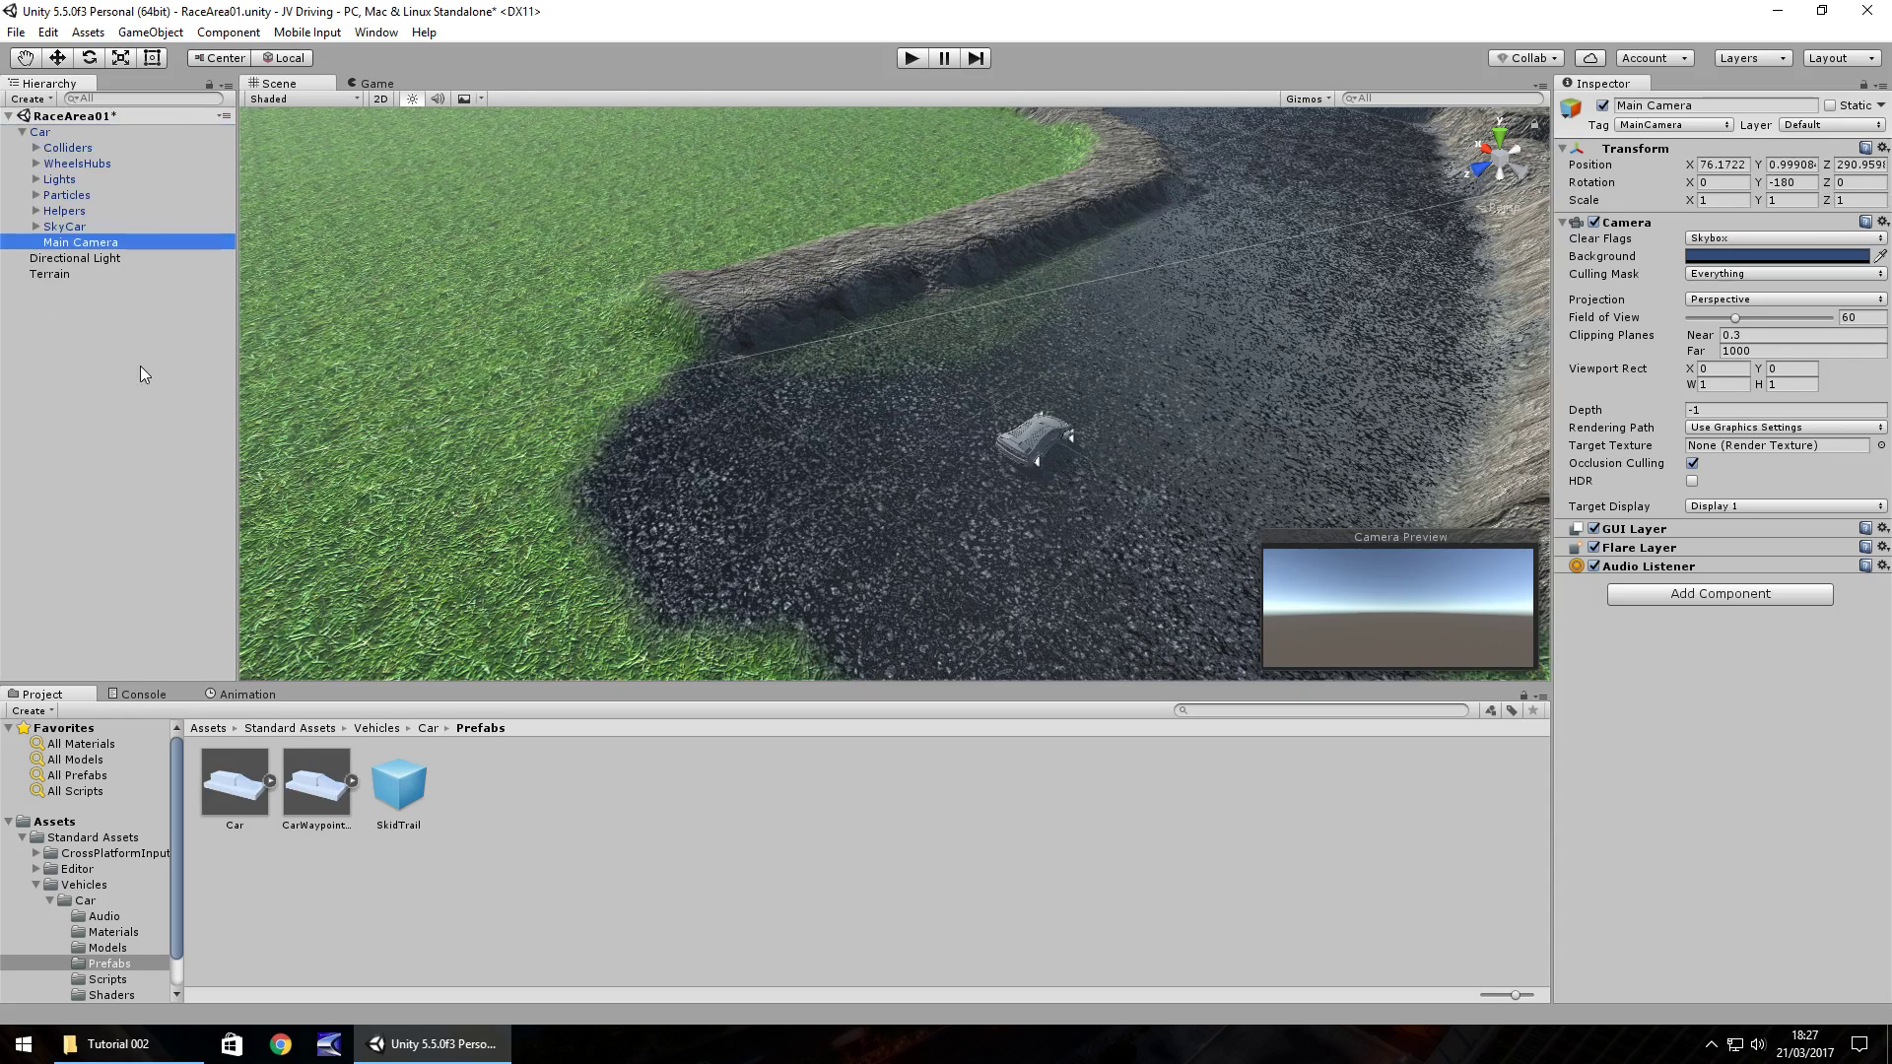
left_click(1735, 169)
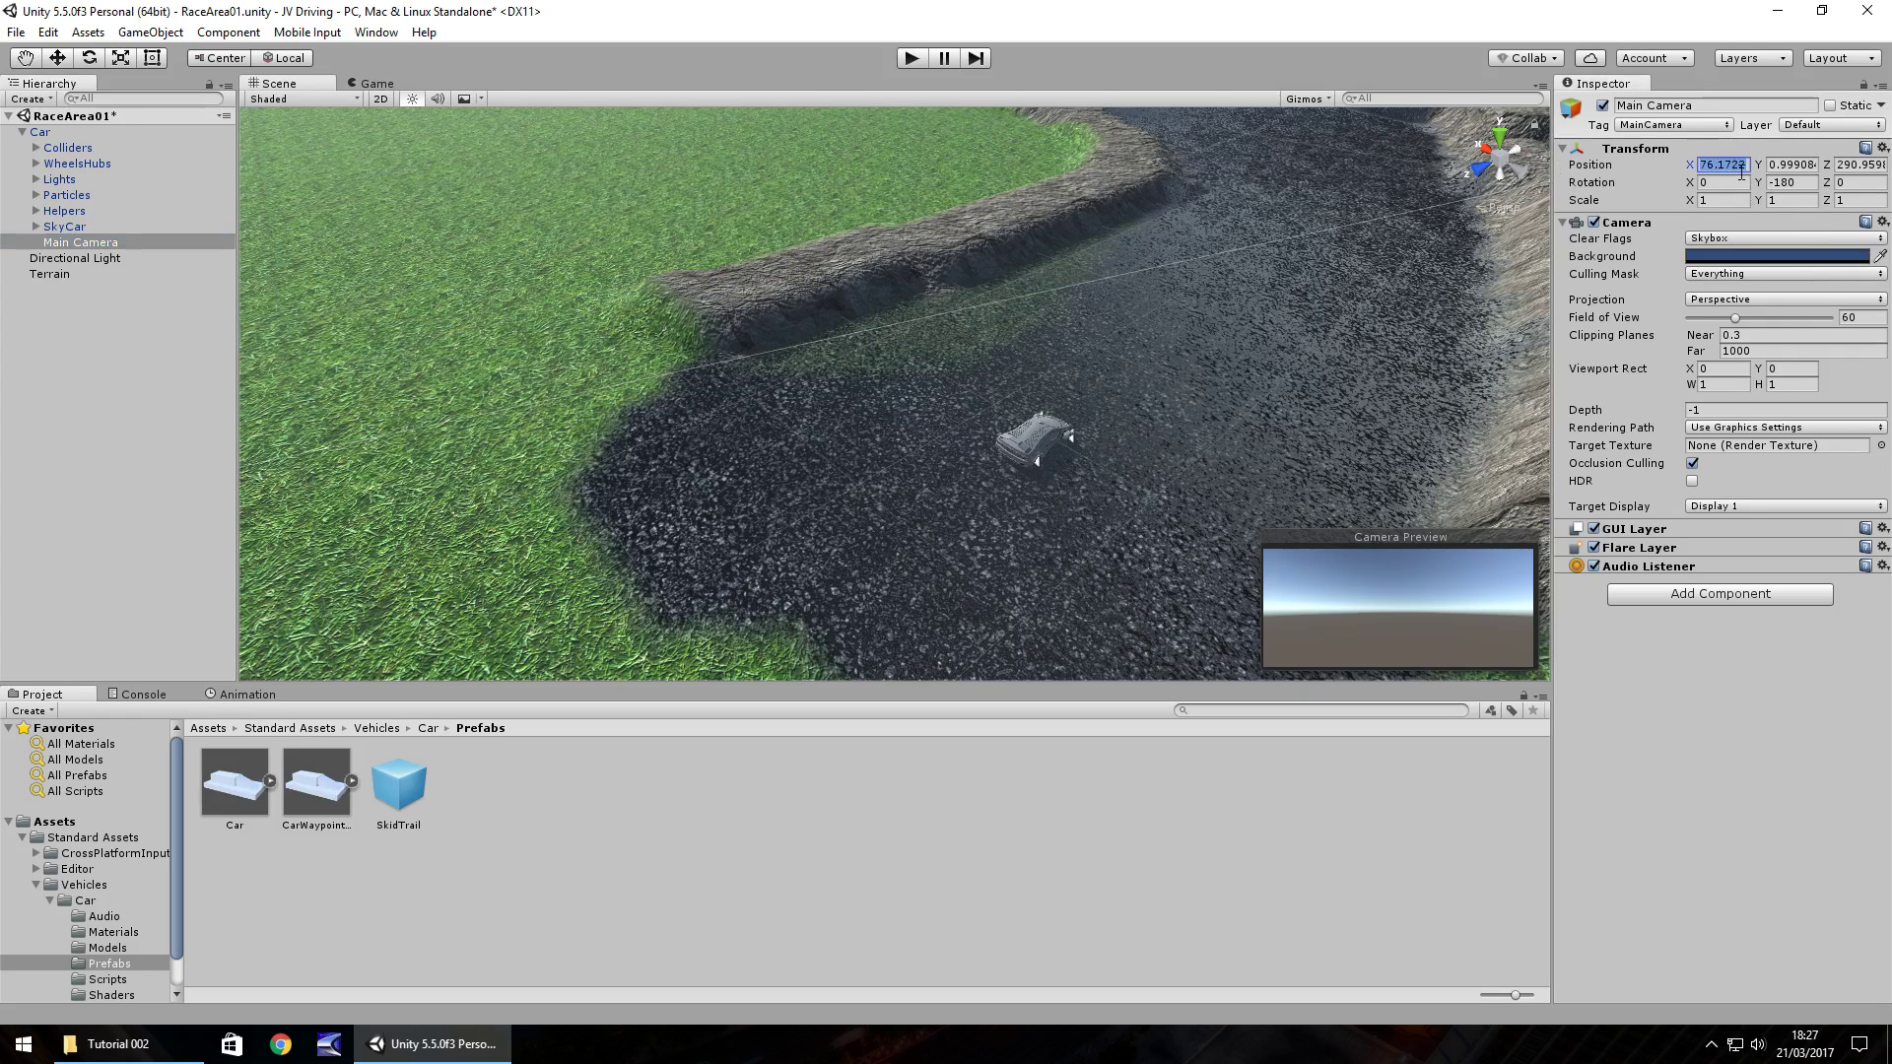
type("0")
key("Tab")
type("0")
key("Tab")
type("0")
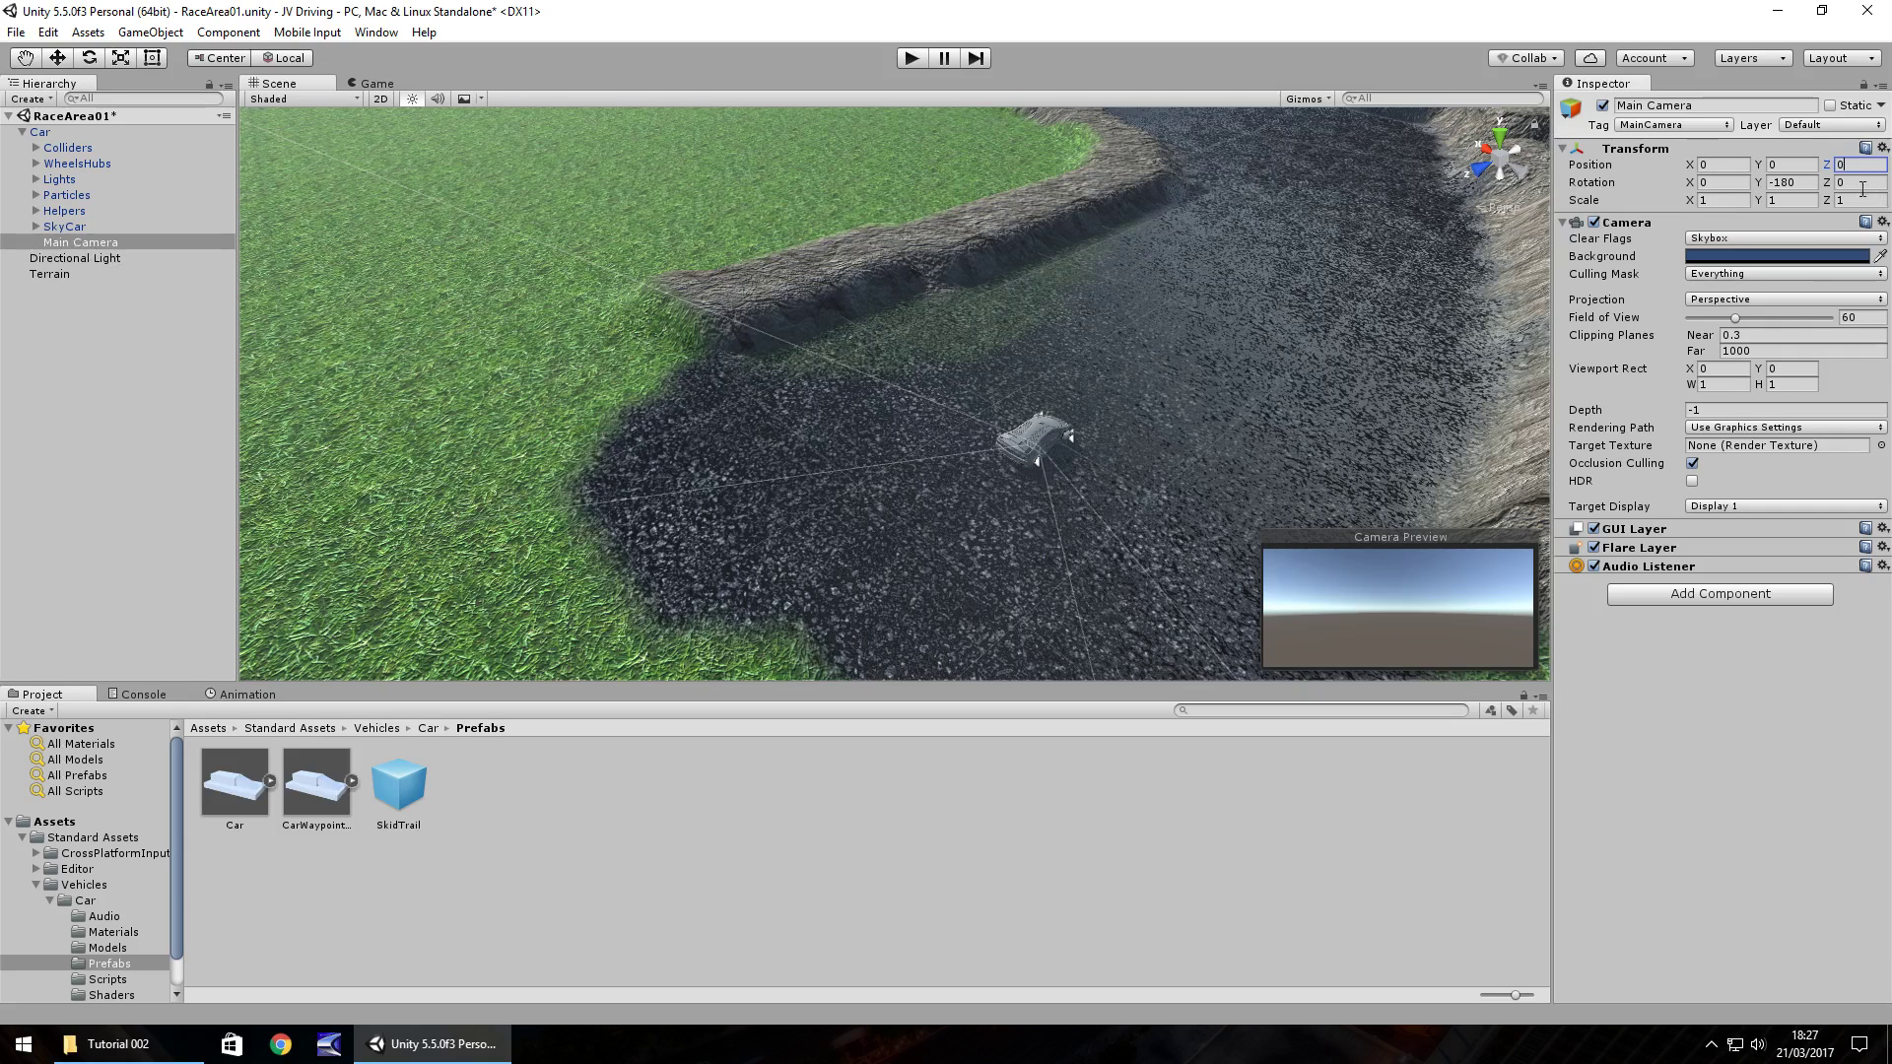
Step: Raise the Main Camera above the car to Y 3 and set its Y rotation to 0
left_click(57, 57)
left_click_drag(1050, 401, 1044, 342)
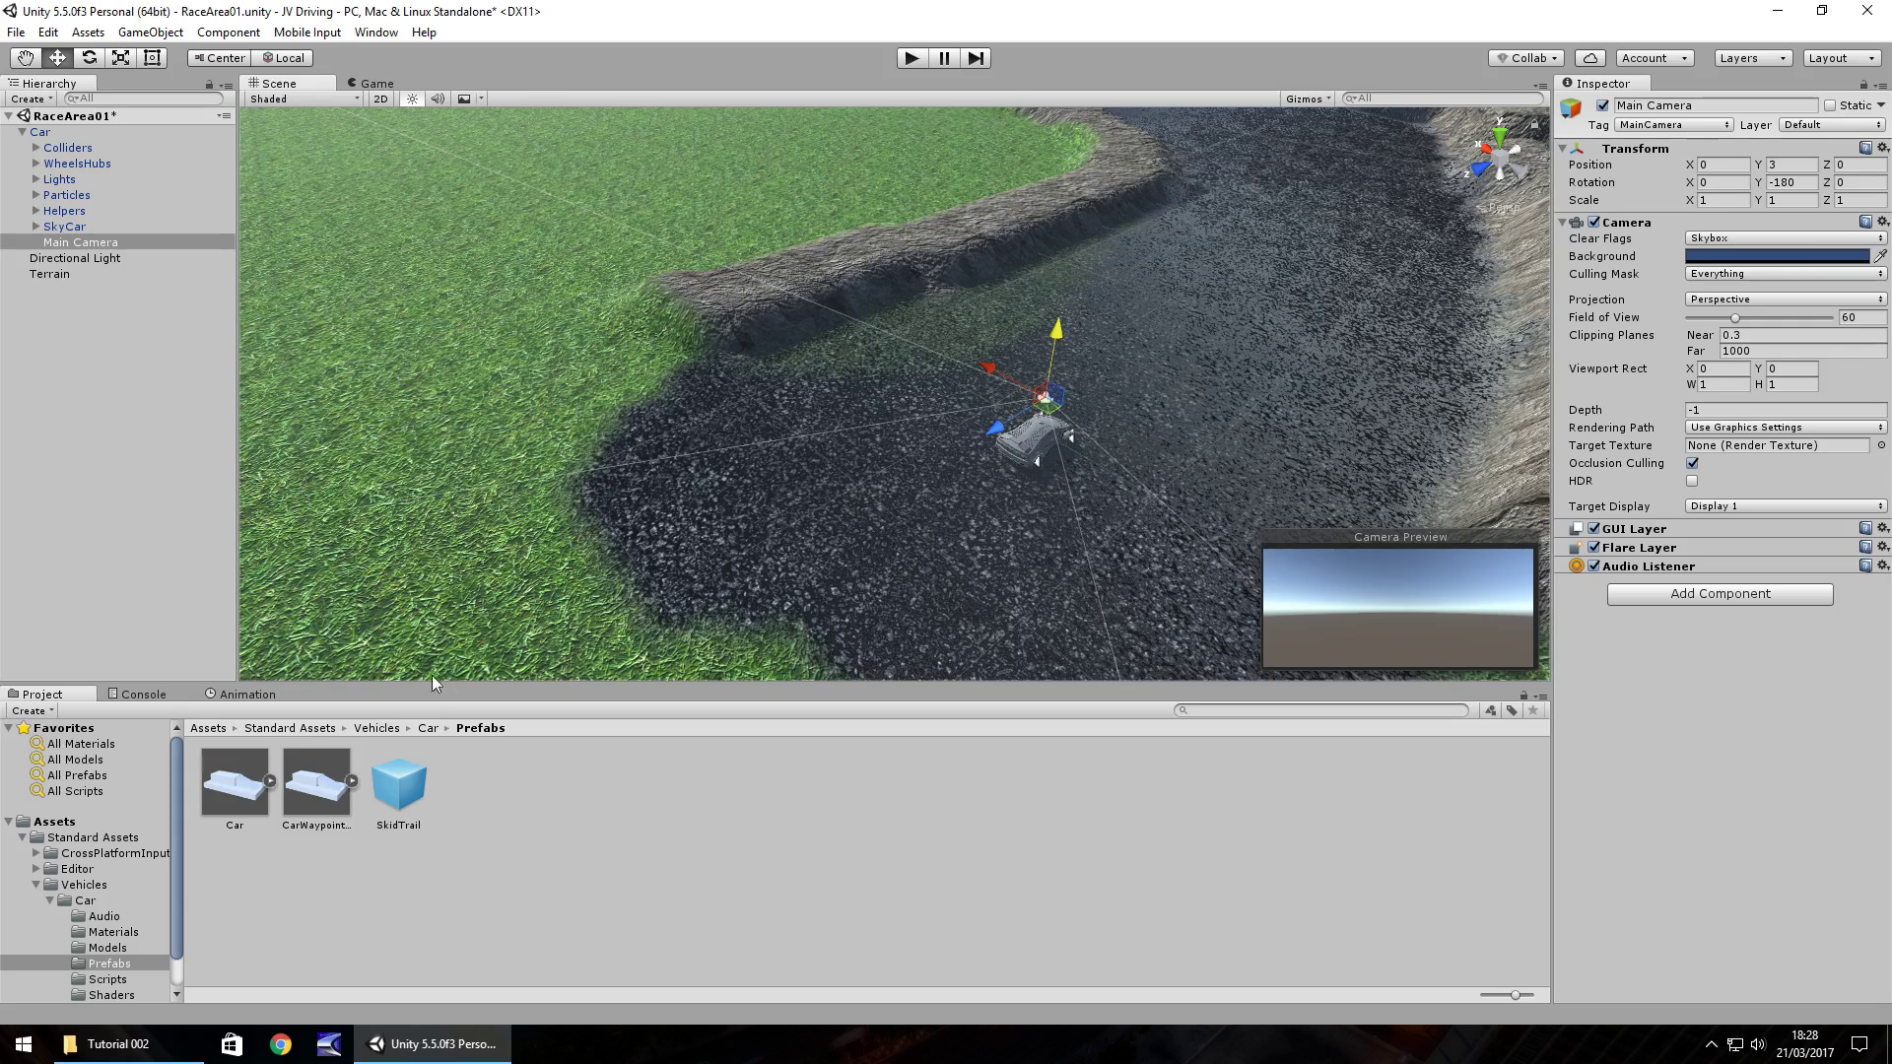
left_click(1793, 182)
type("0")
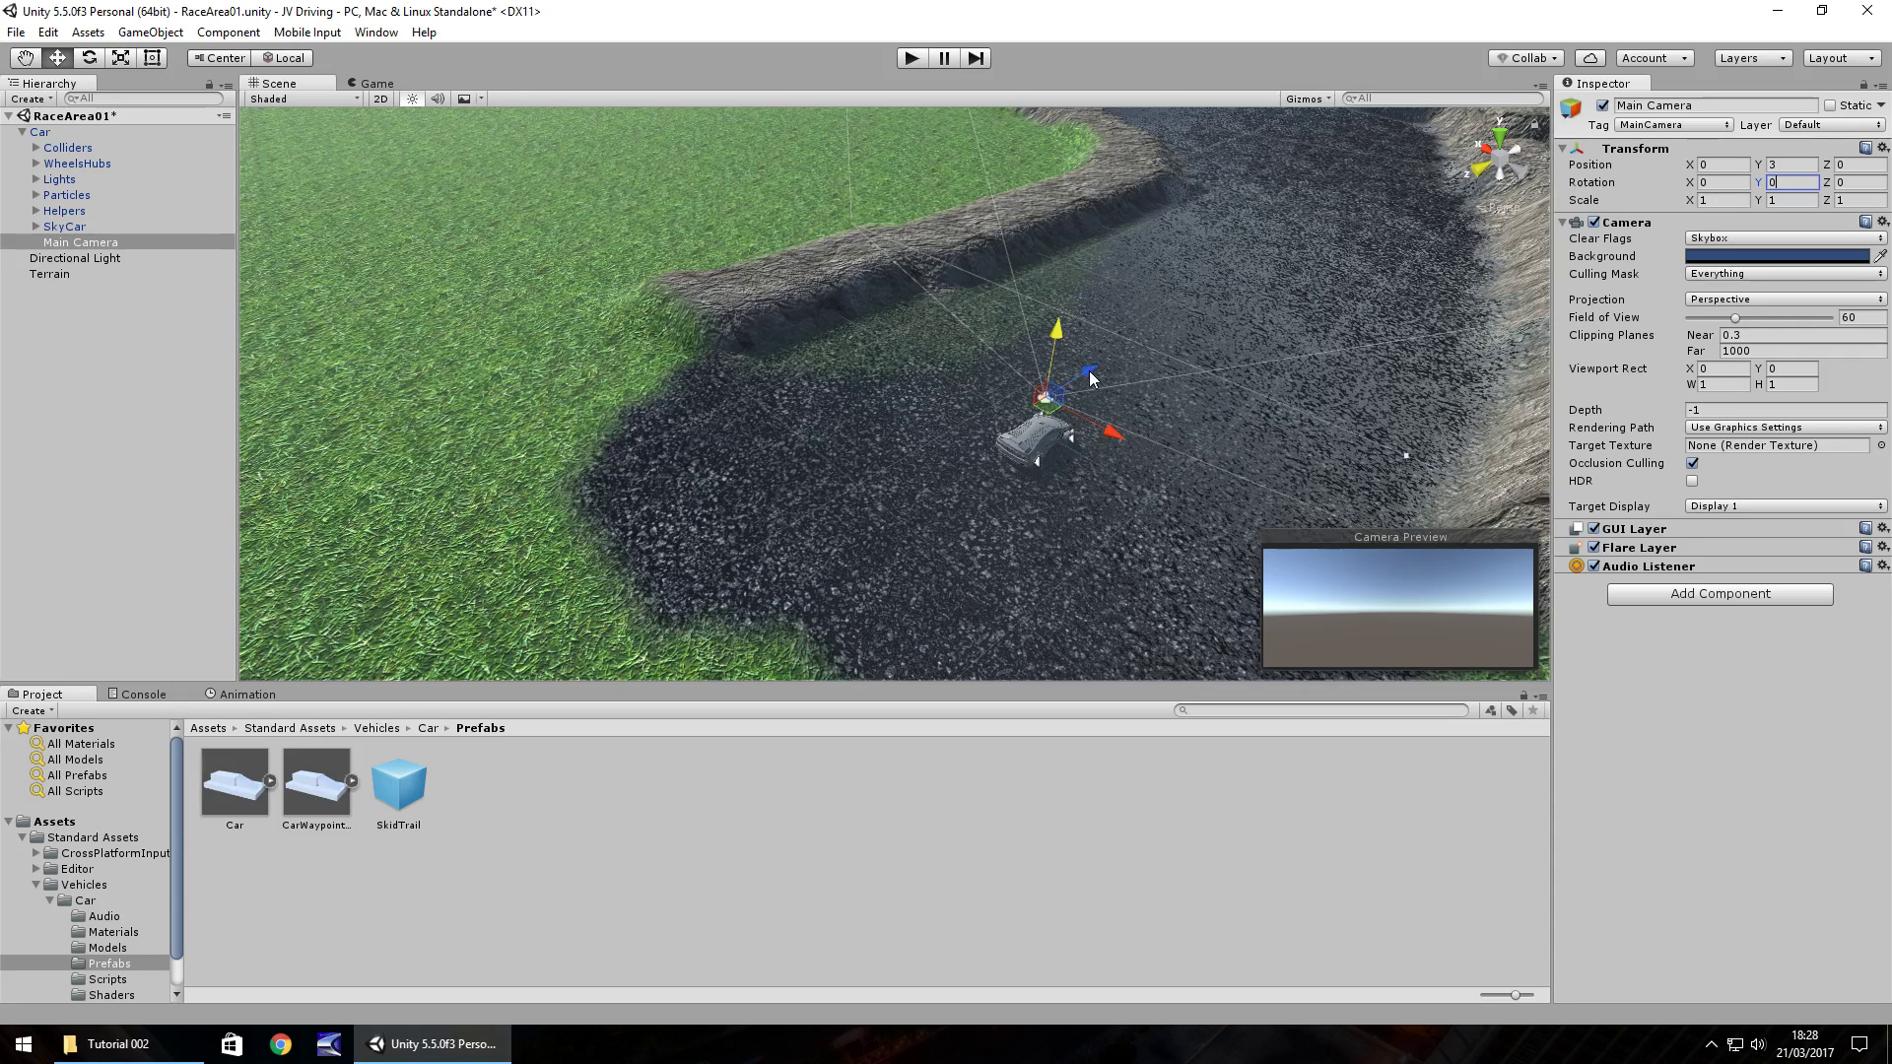
Step: Move the Main Camera behind the car to about Z -5.49 and lower it to about Y 2.39
left_click_drag(1089, 374, 1002, 424)
right_click_drag(1002, 424, 808, 592)
right_click_drag(1359, 98, 1503, 908)
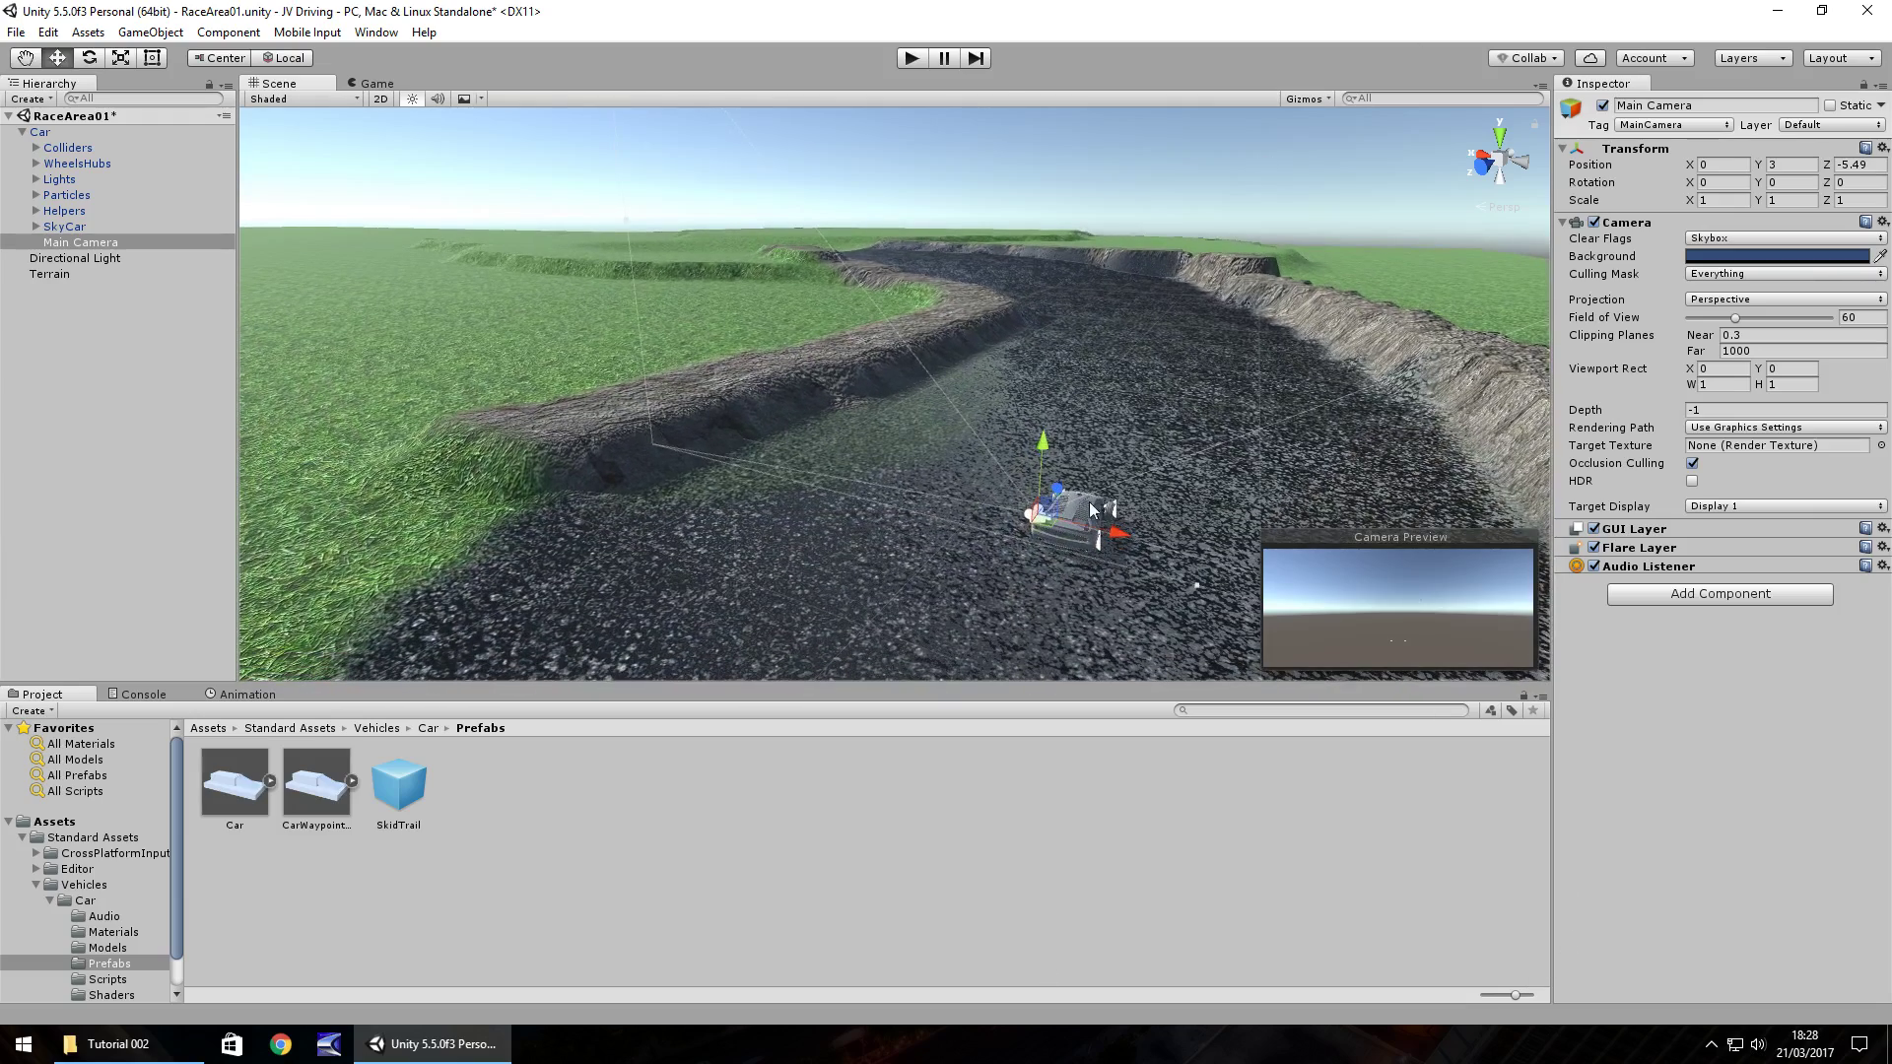
mouse_move(1042, 445)
left_mouse_down()
mouse_move(1030, 296)
mouse_move(996, 520)
mouse_move(1016, 465)
left_mouse_up()
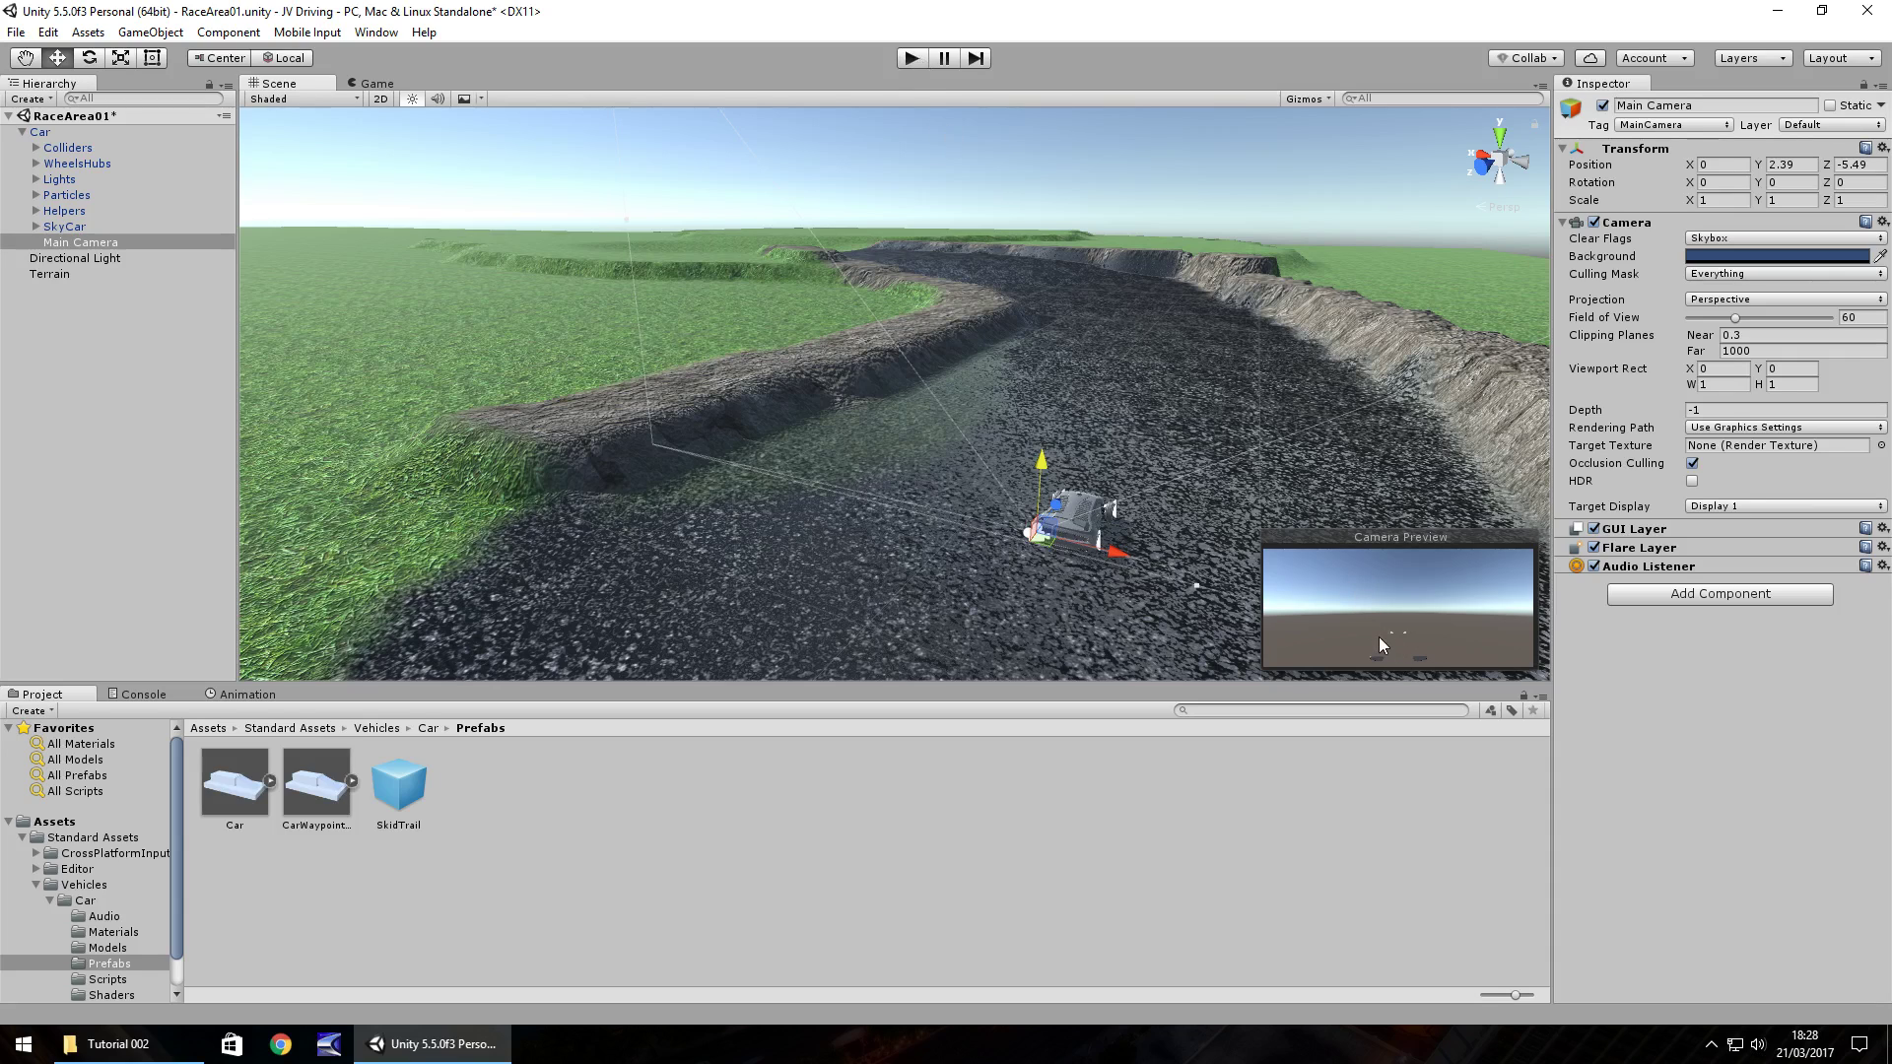
Step: Preview the camera in play mode, and reposition it to about Y 3.21, Z -7.06 with an X rotation of about 7.38
left_click(907, 61)
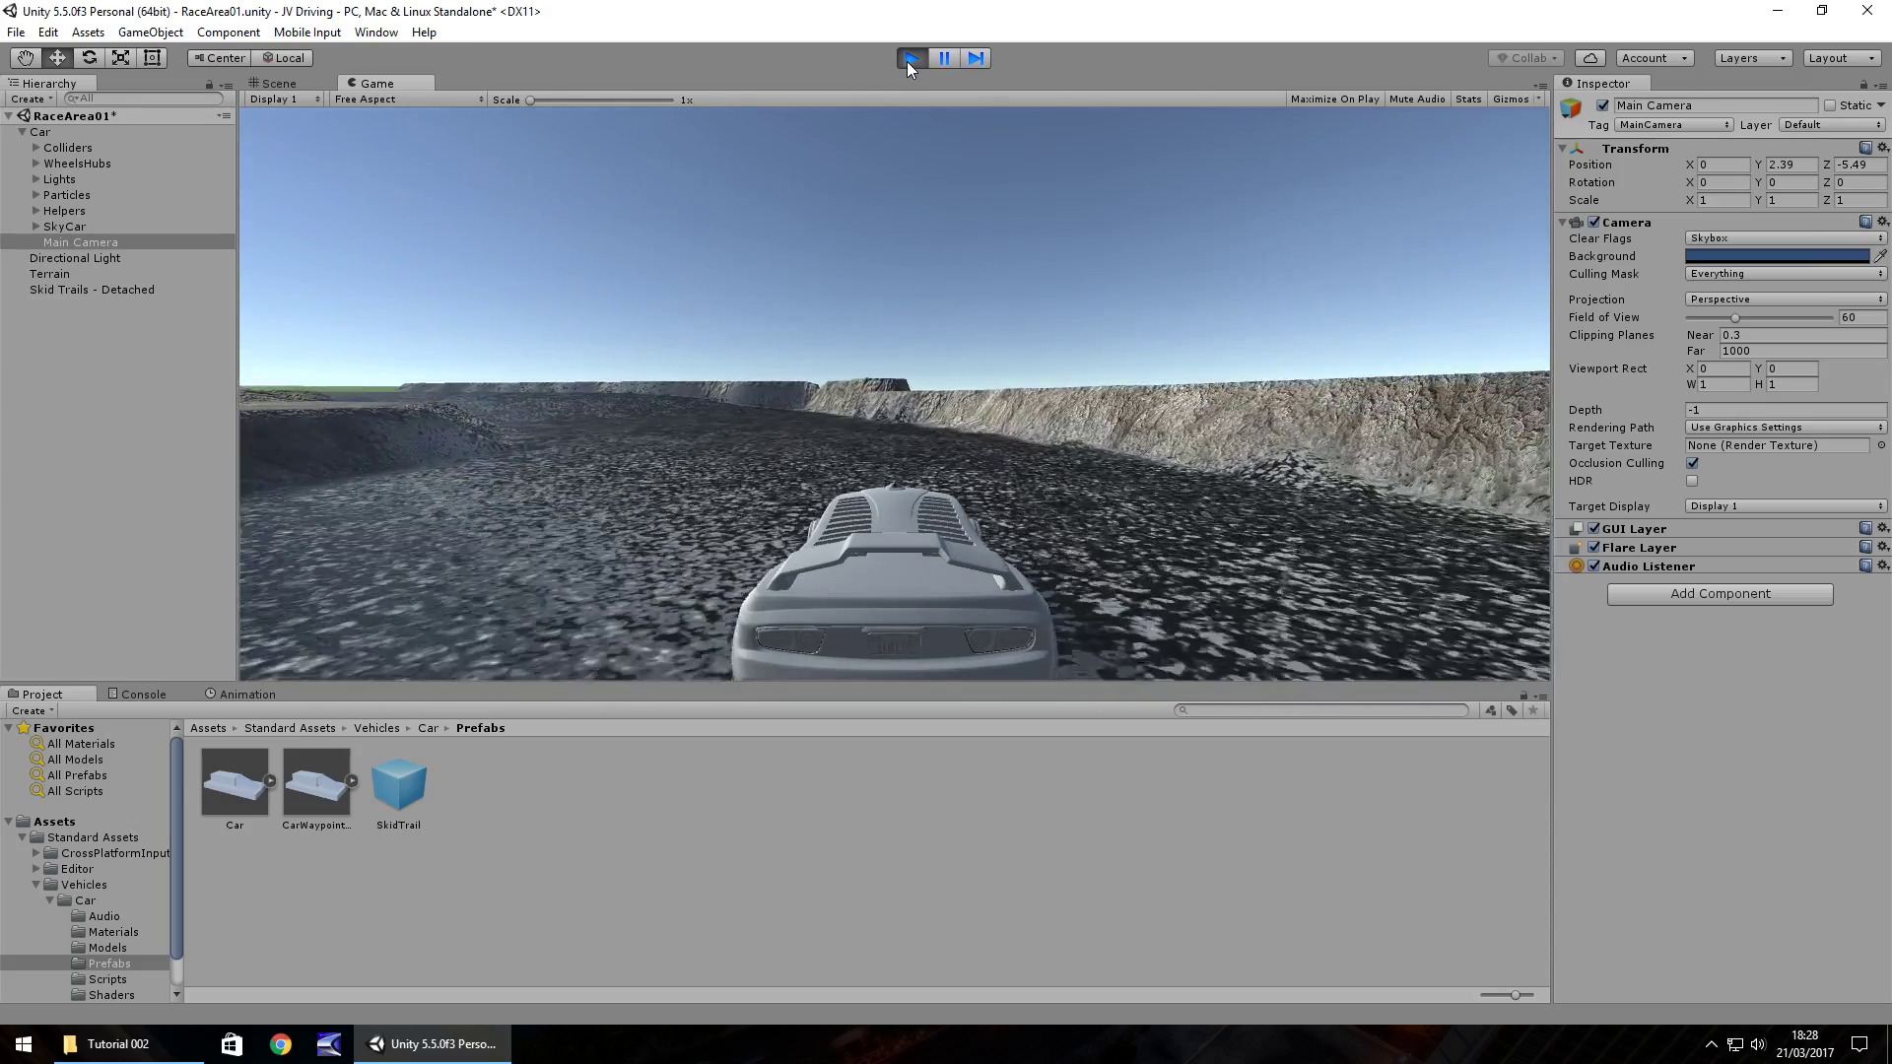
left_click(907, 61)
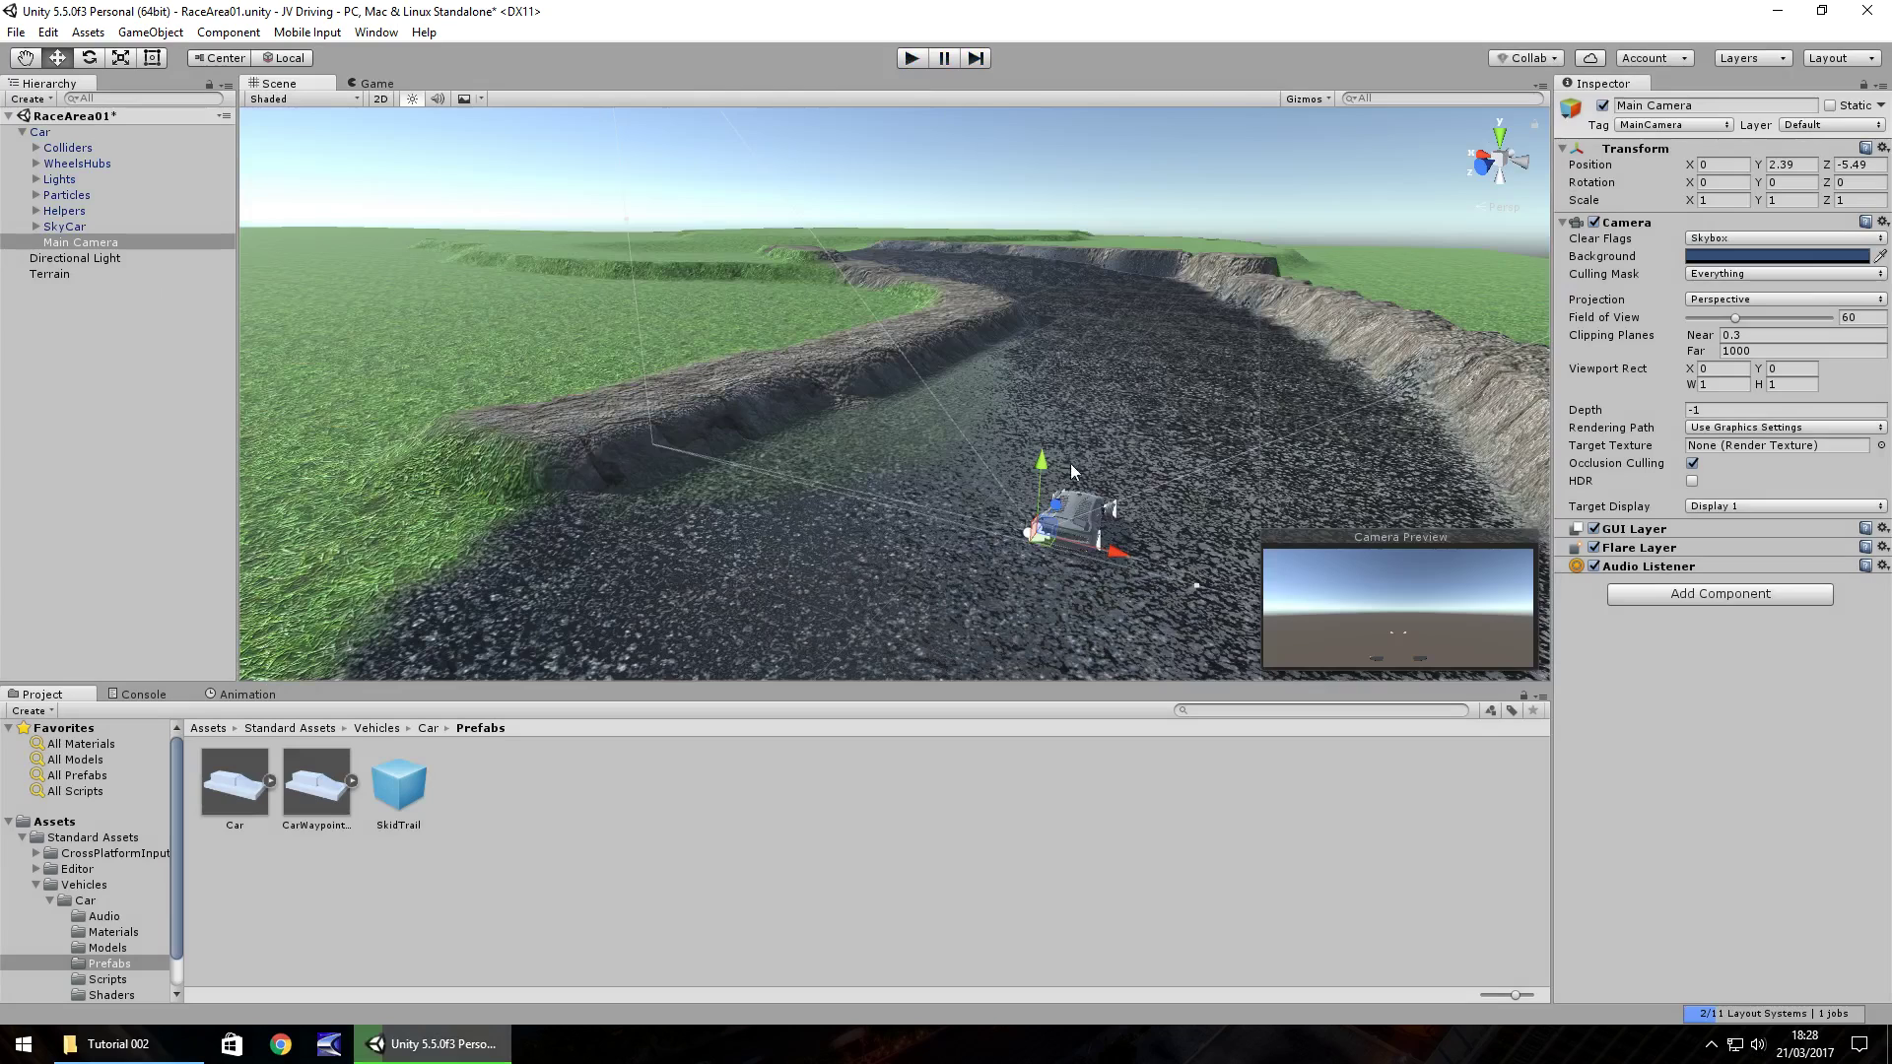
left_click_drag(1057, 511, 1039, 471)
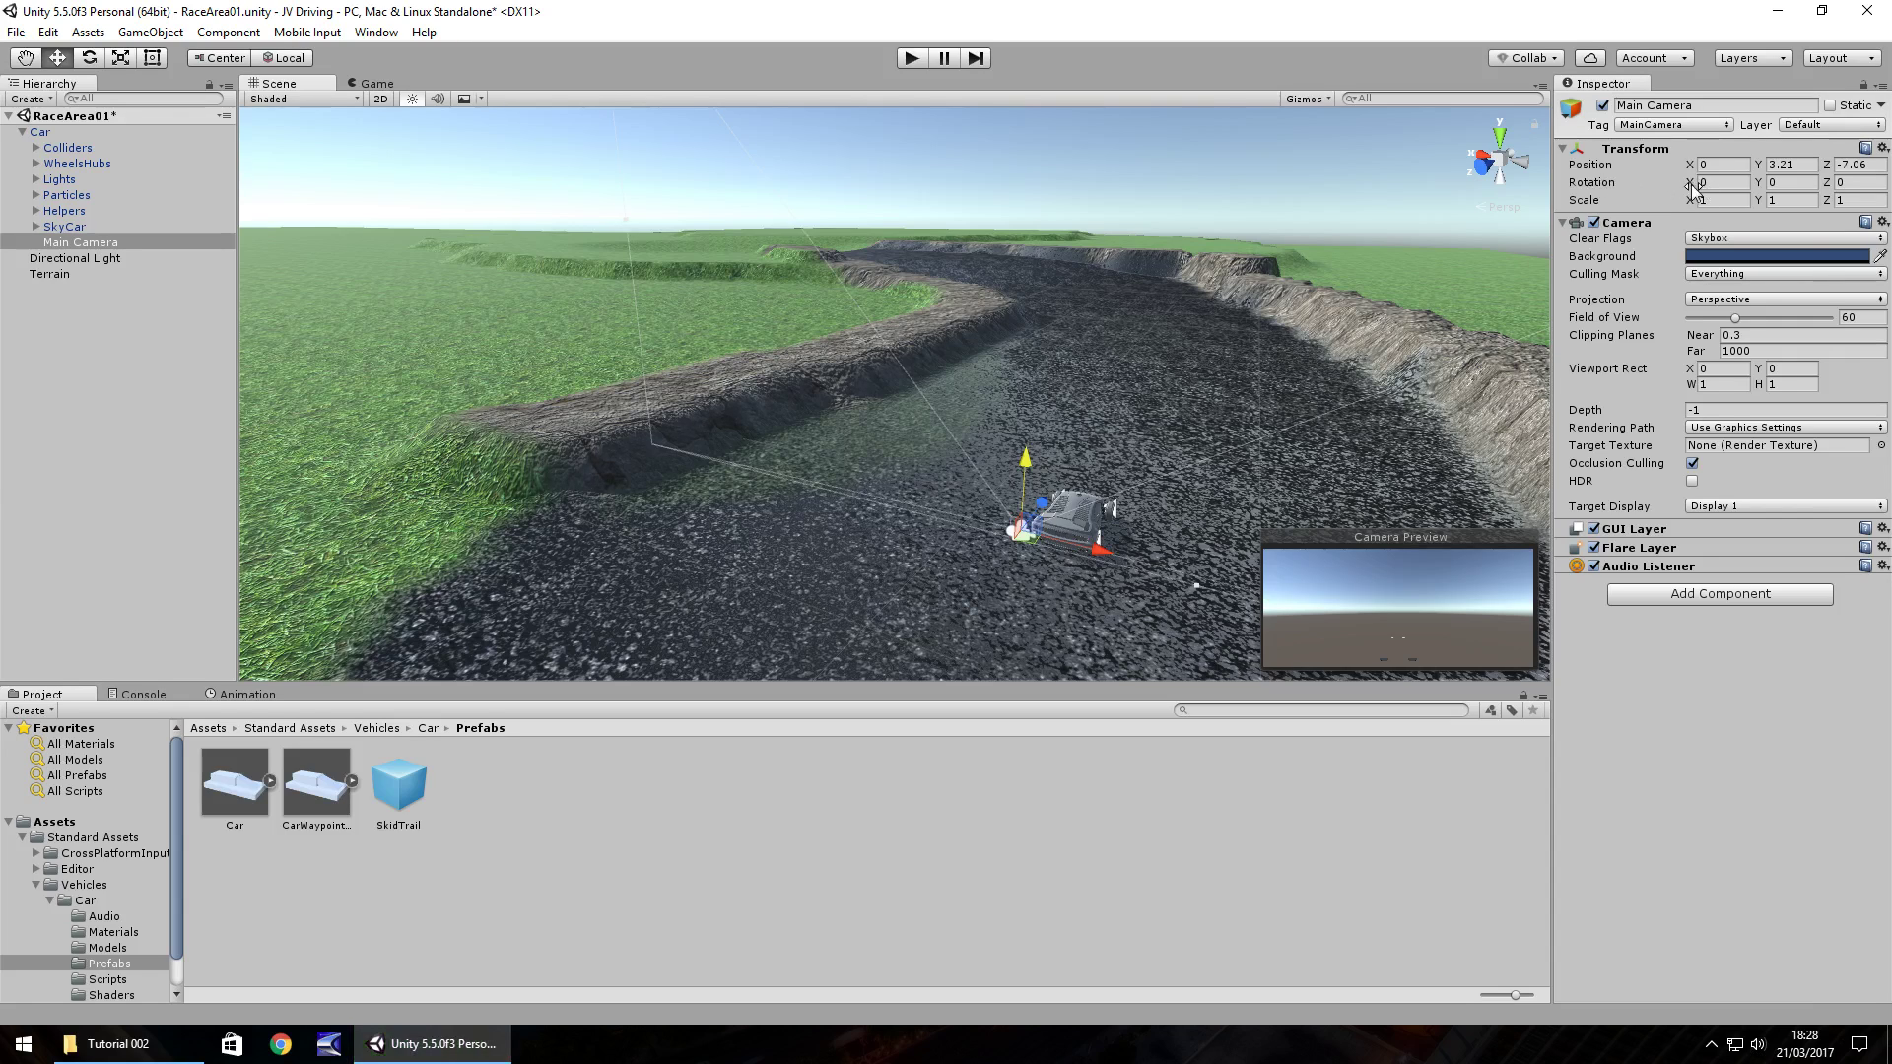
left_click_drag(1690, 186, 65, 194)
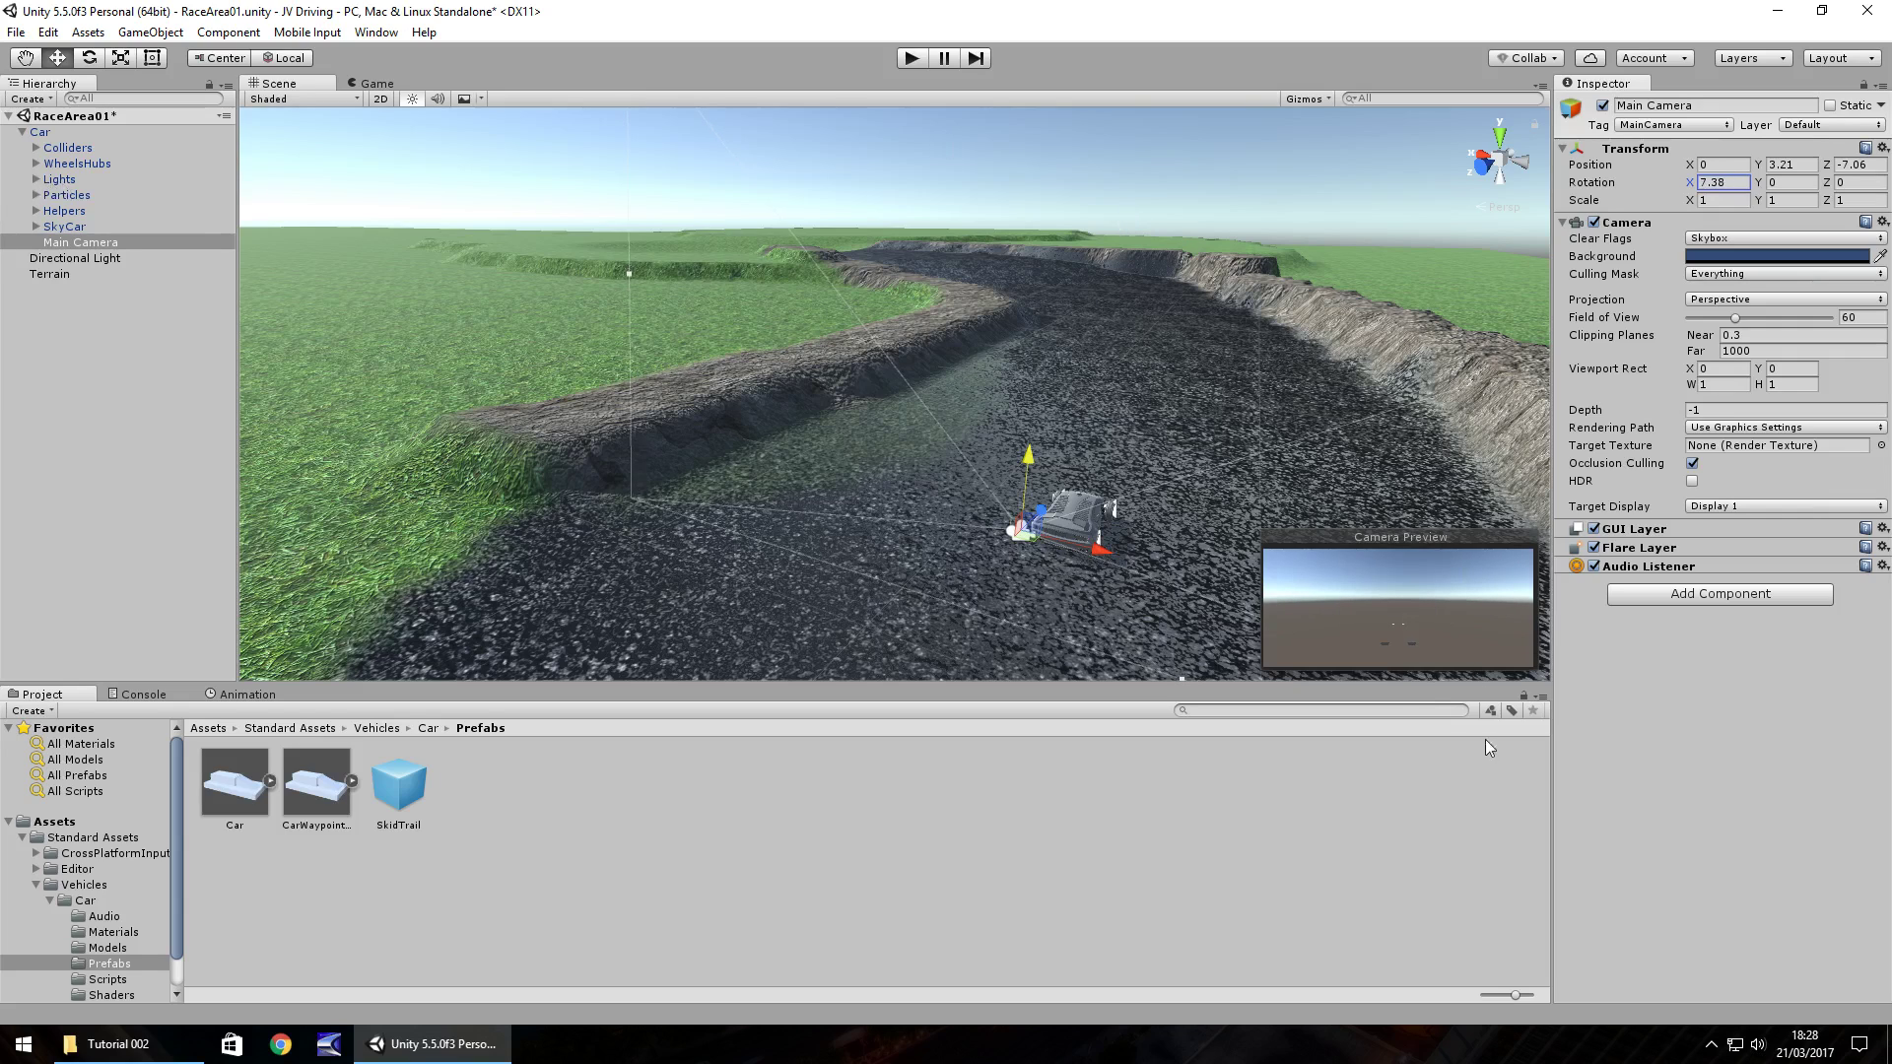
Step: Run the scene twice to test-drive the car along the track with the follow camera, stopping play mode after each run
left_click(913, 58)
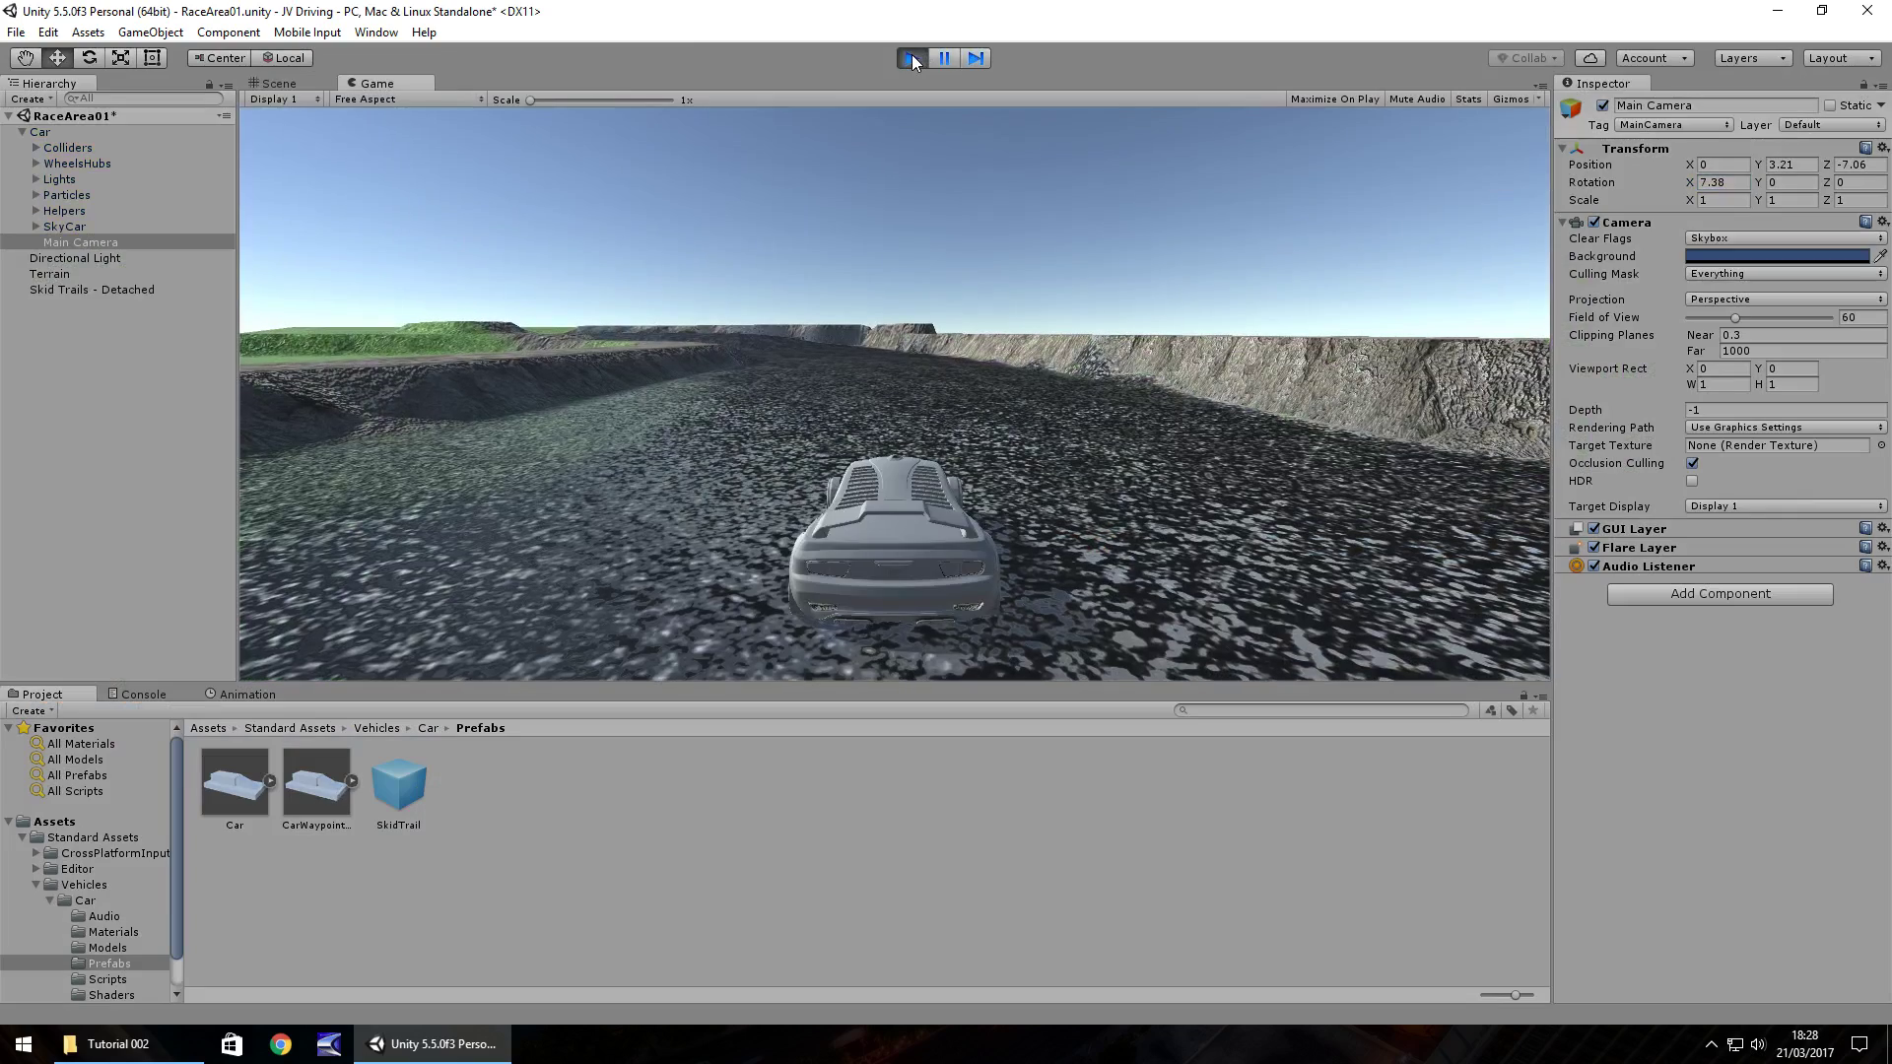
key("Up")
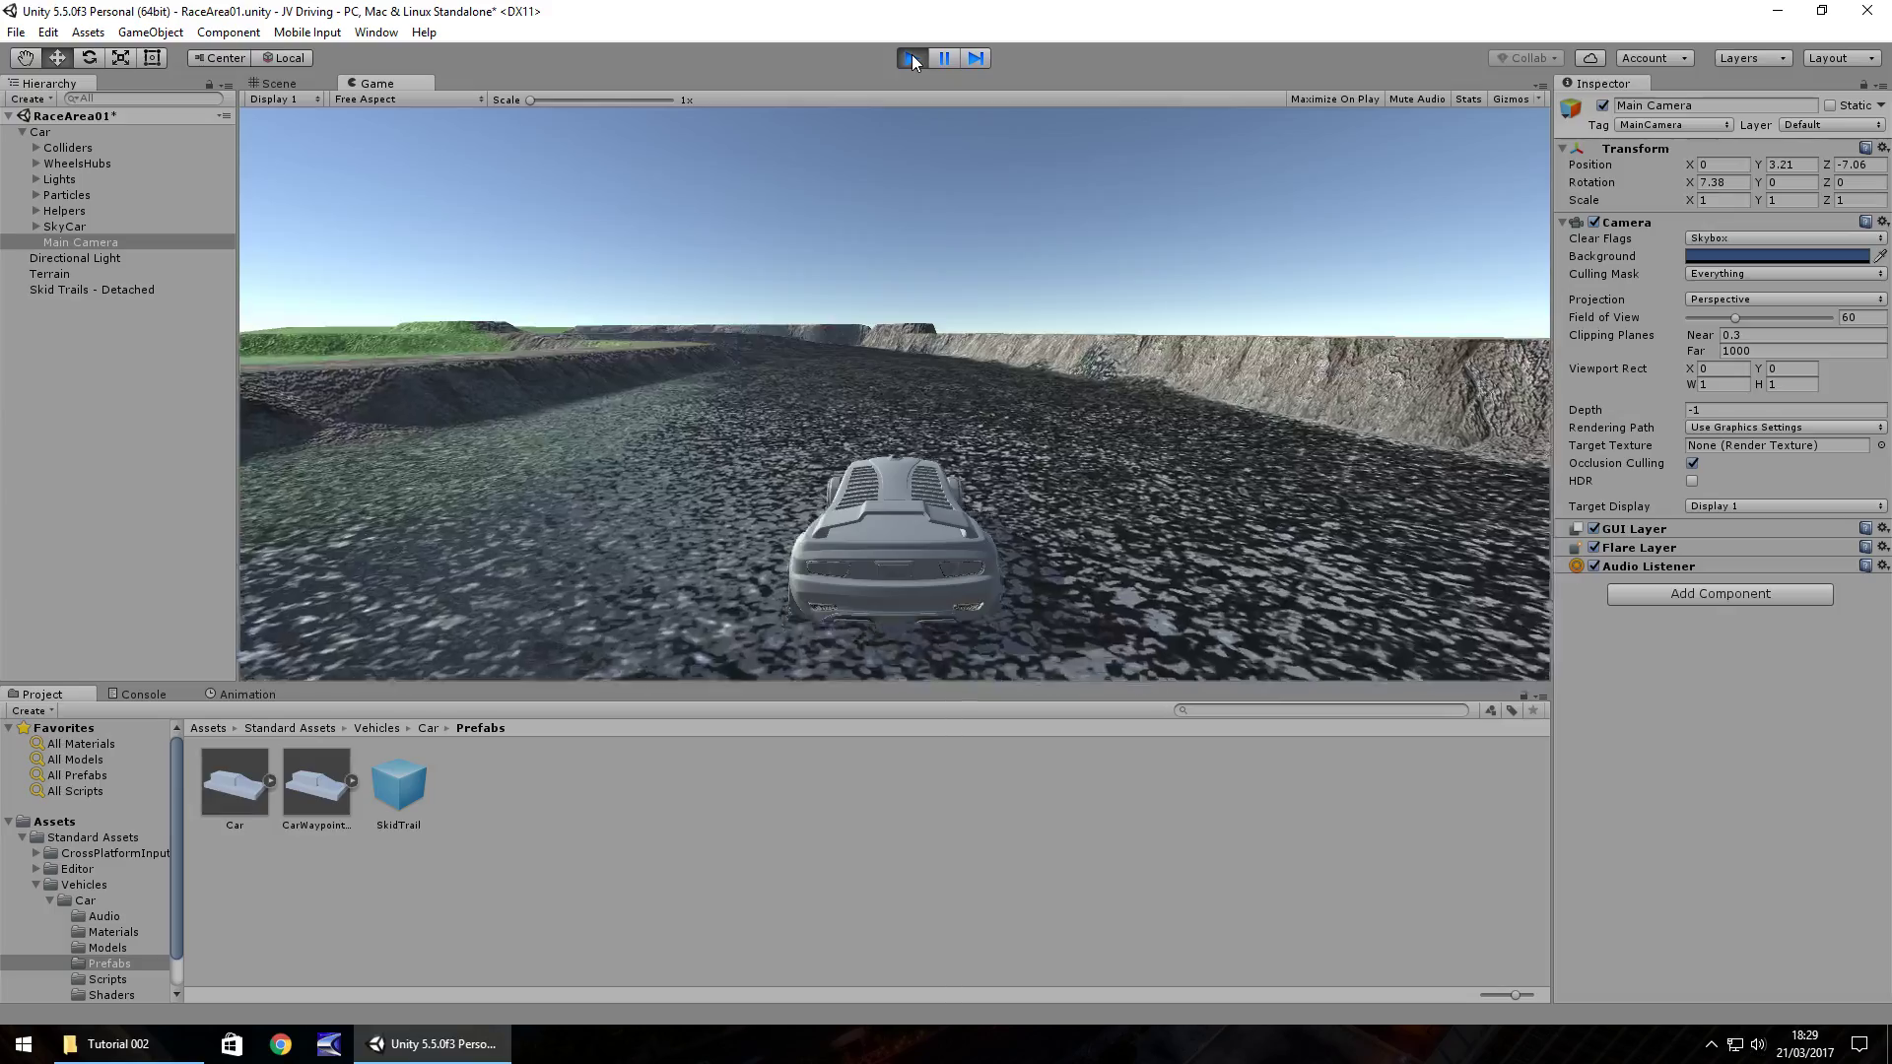
key("Left")
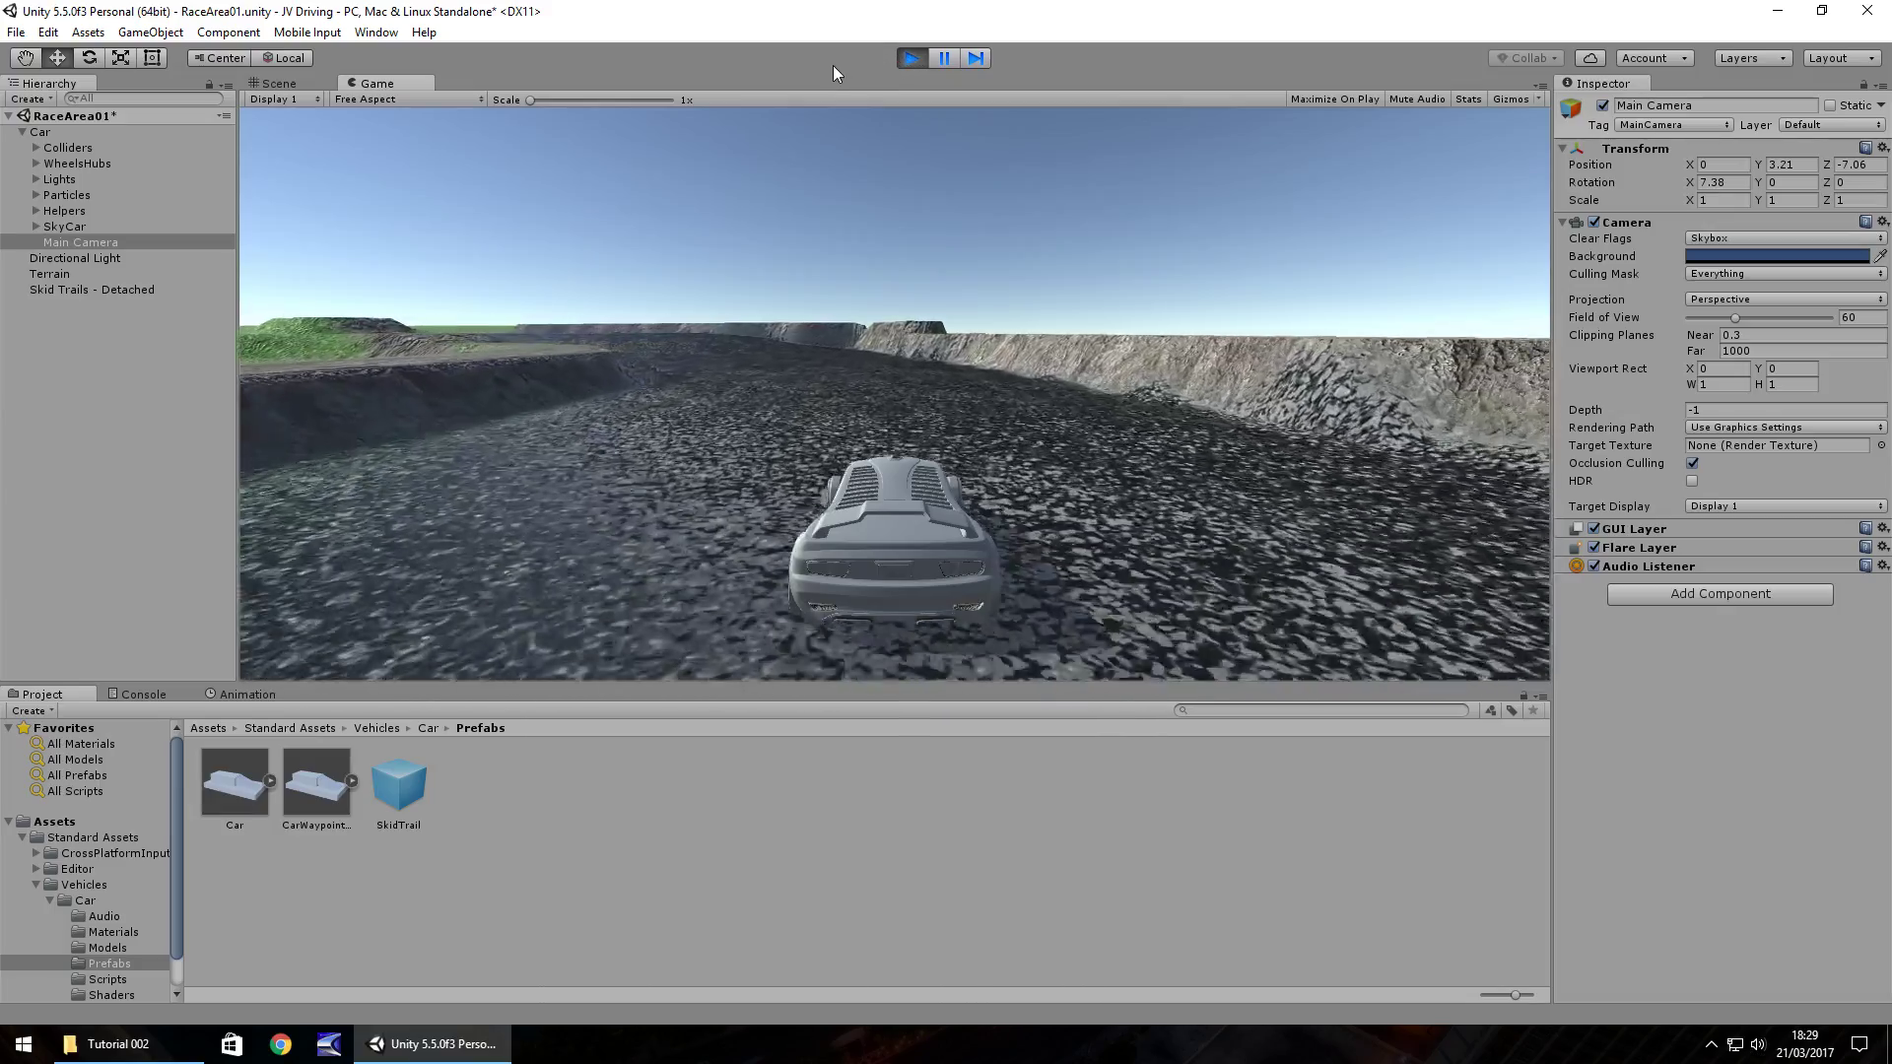
key("Right")
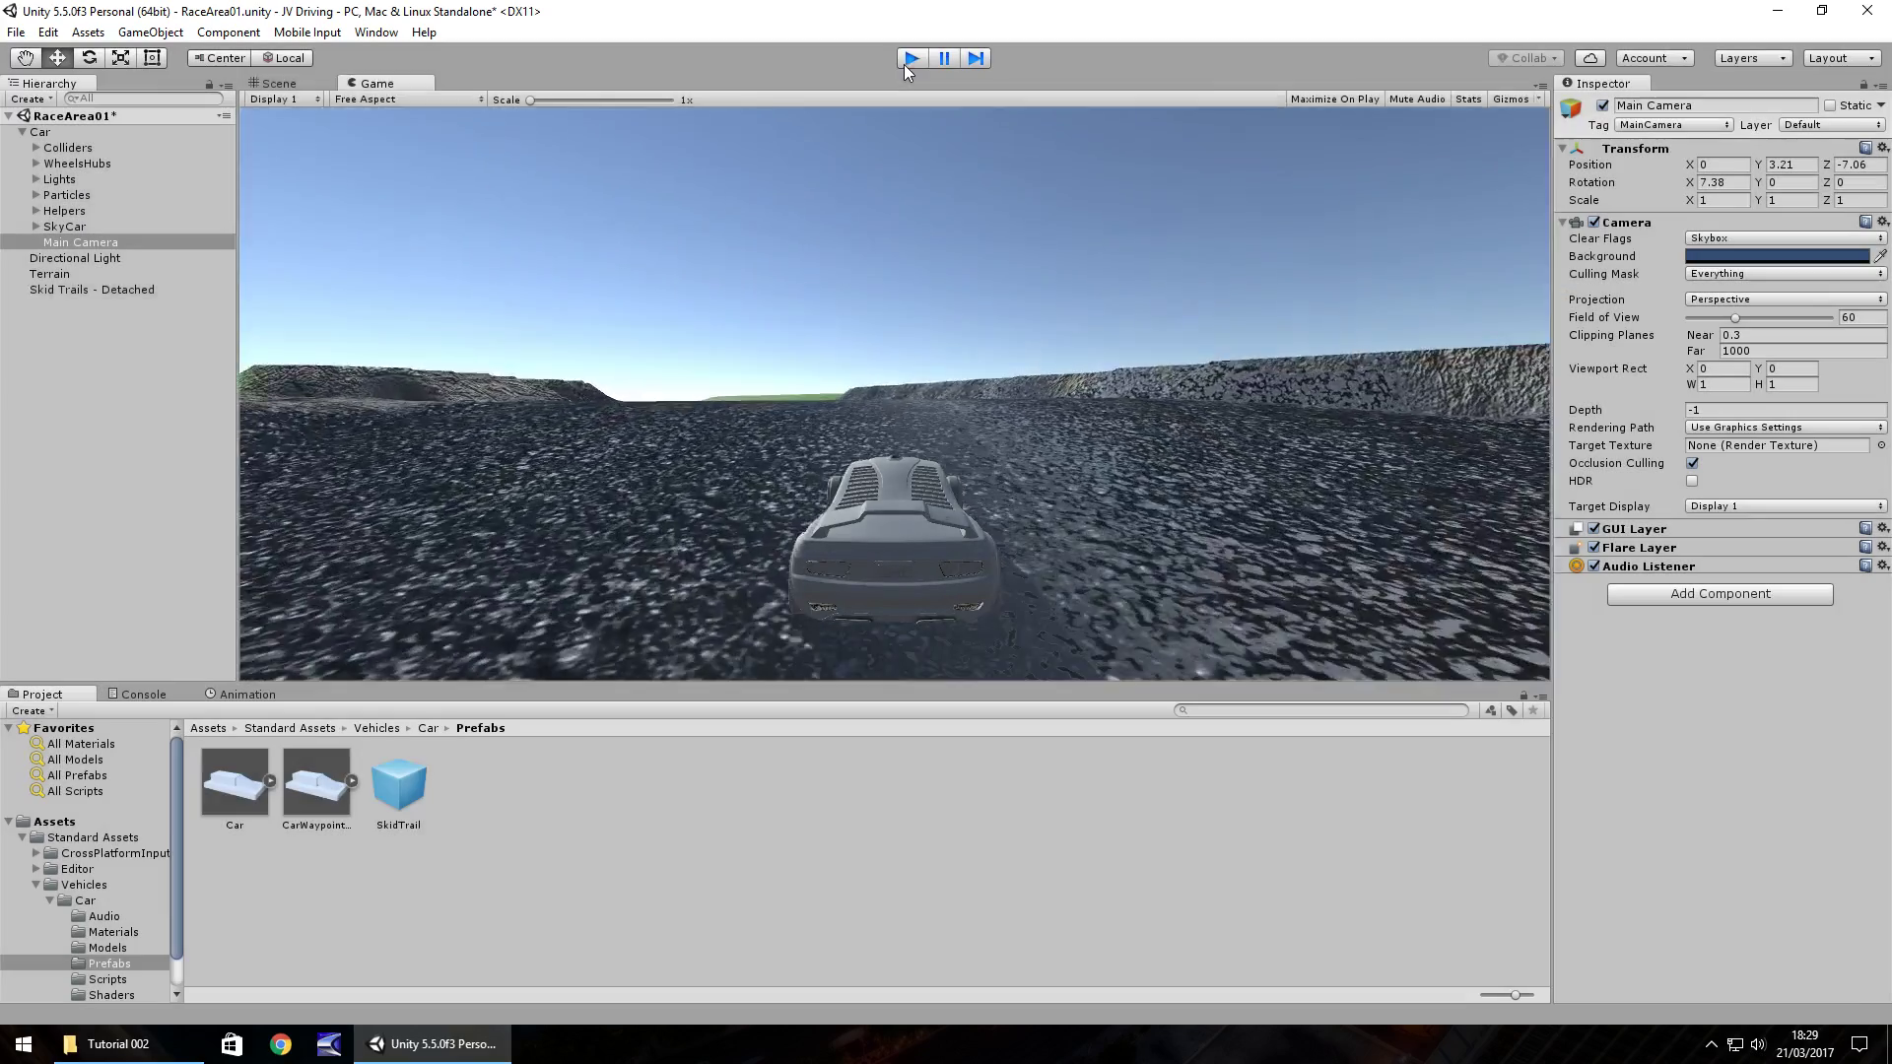
left_click(908, 59)
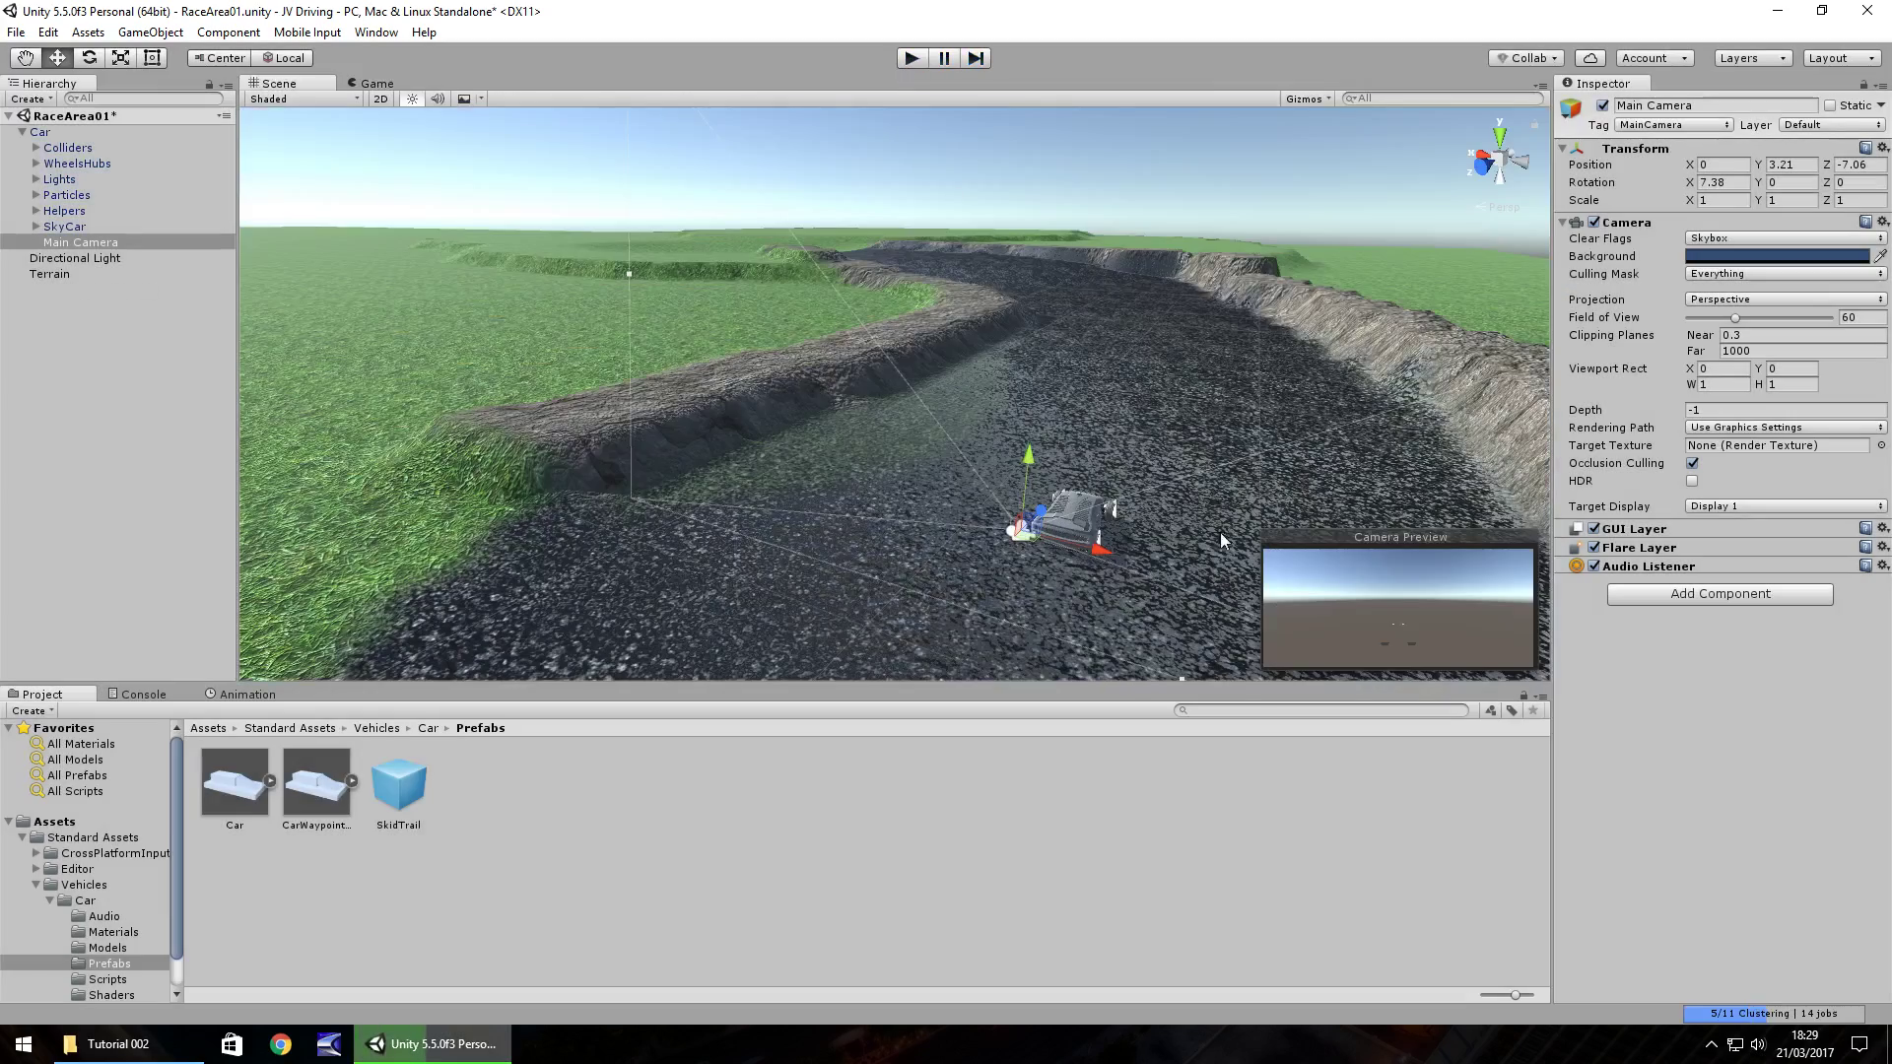
left_click(912, 59)
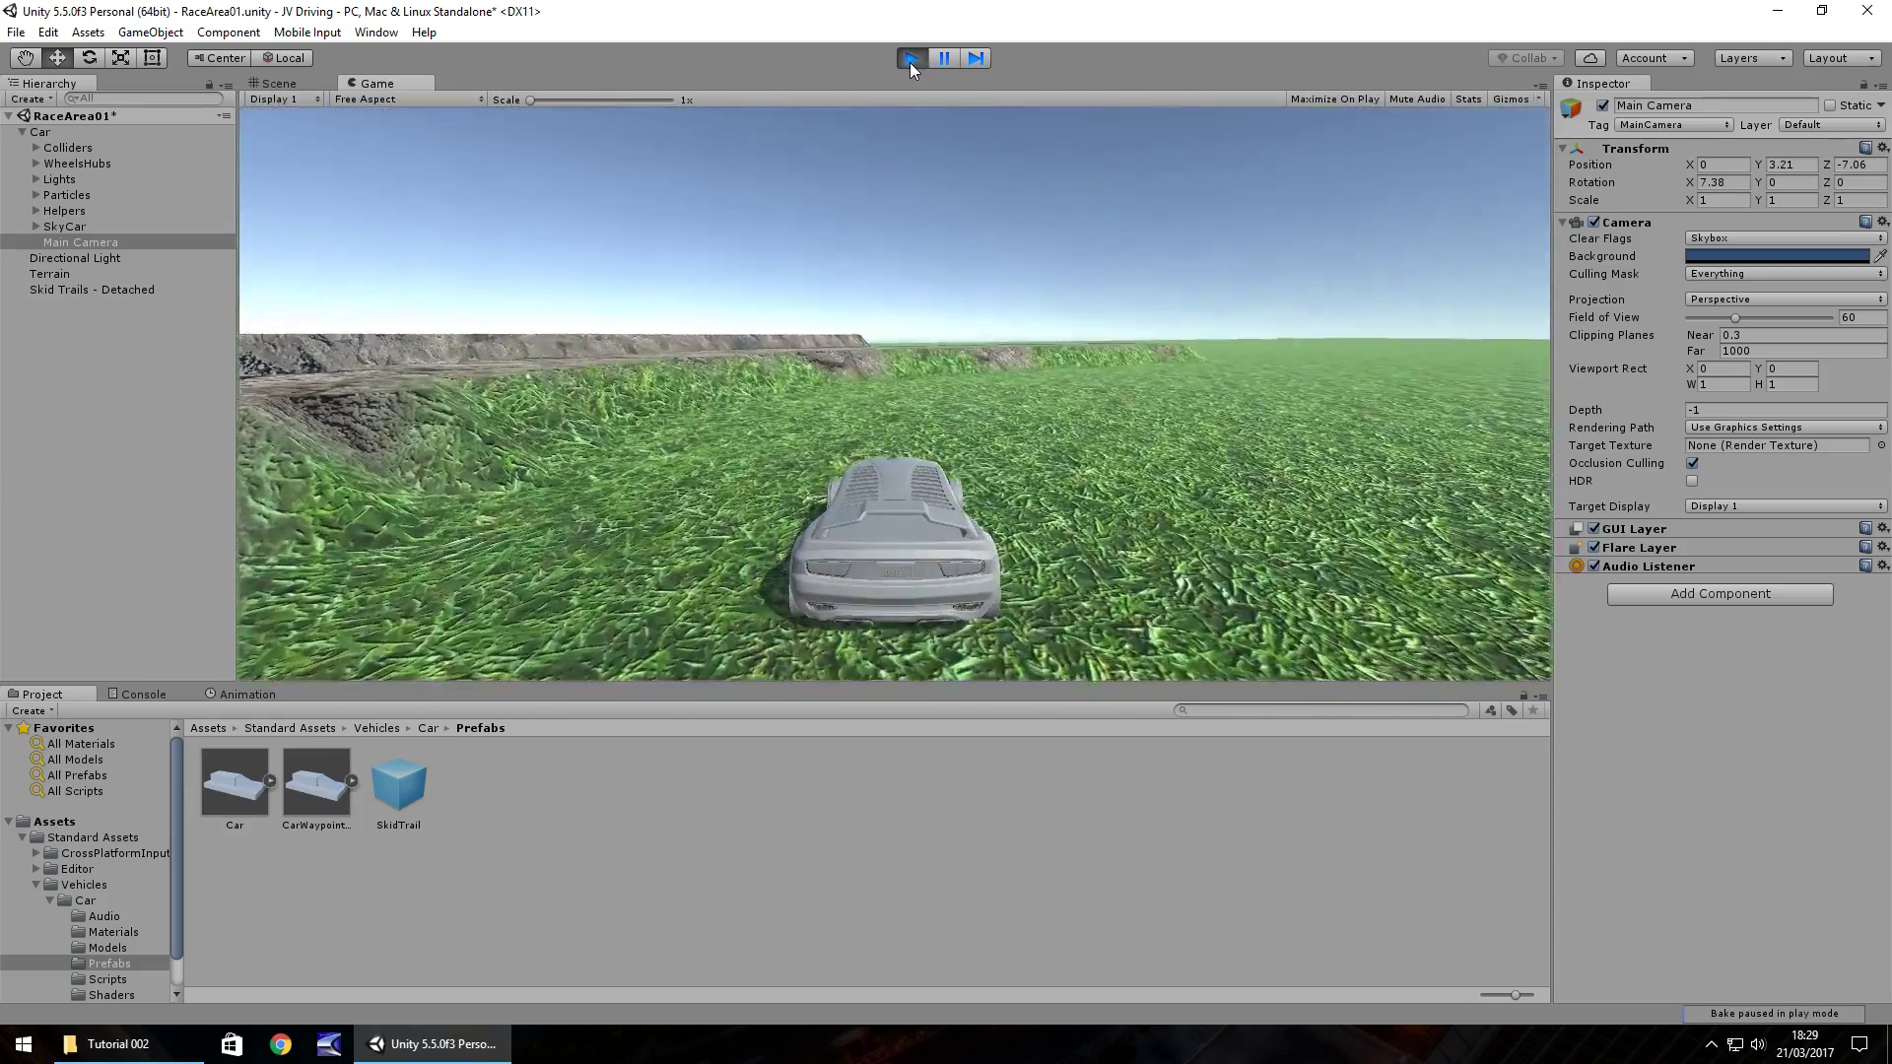
left_click(910, 59)
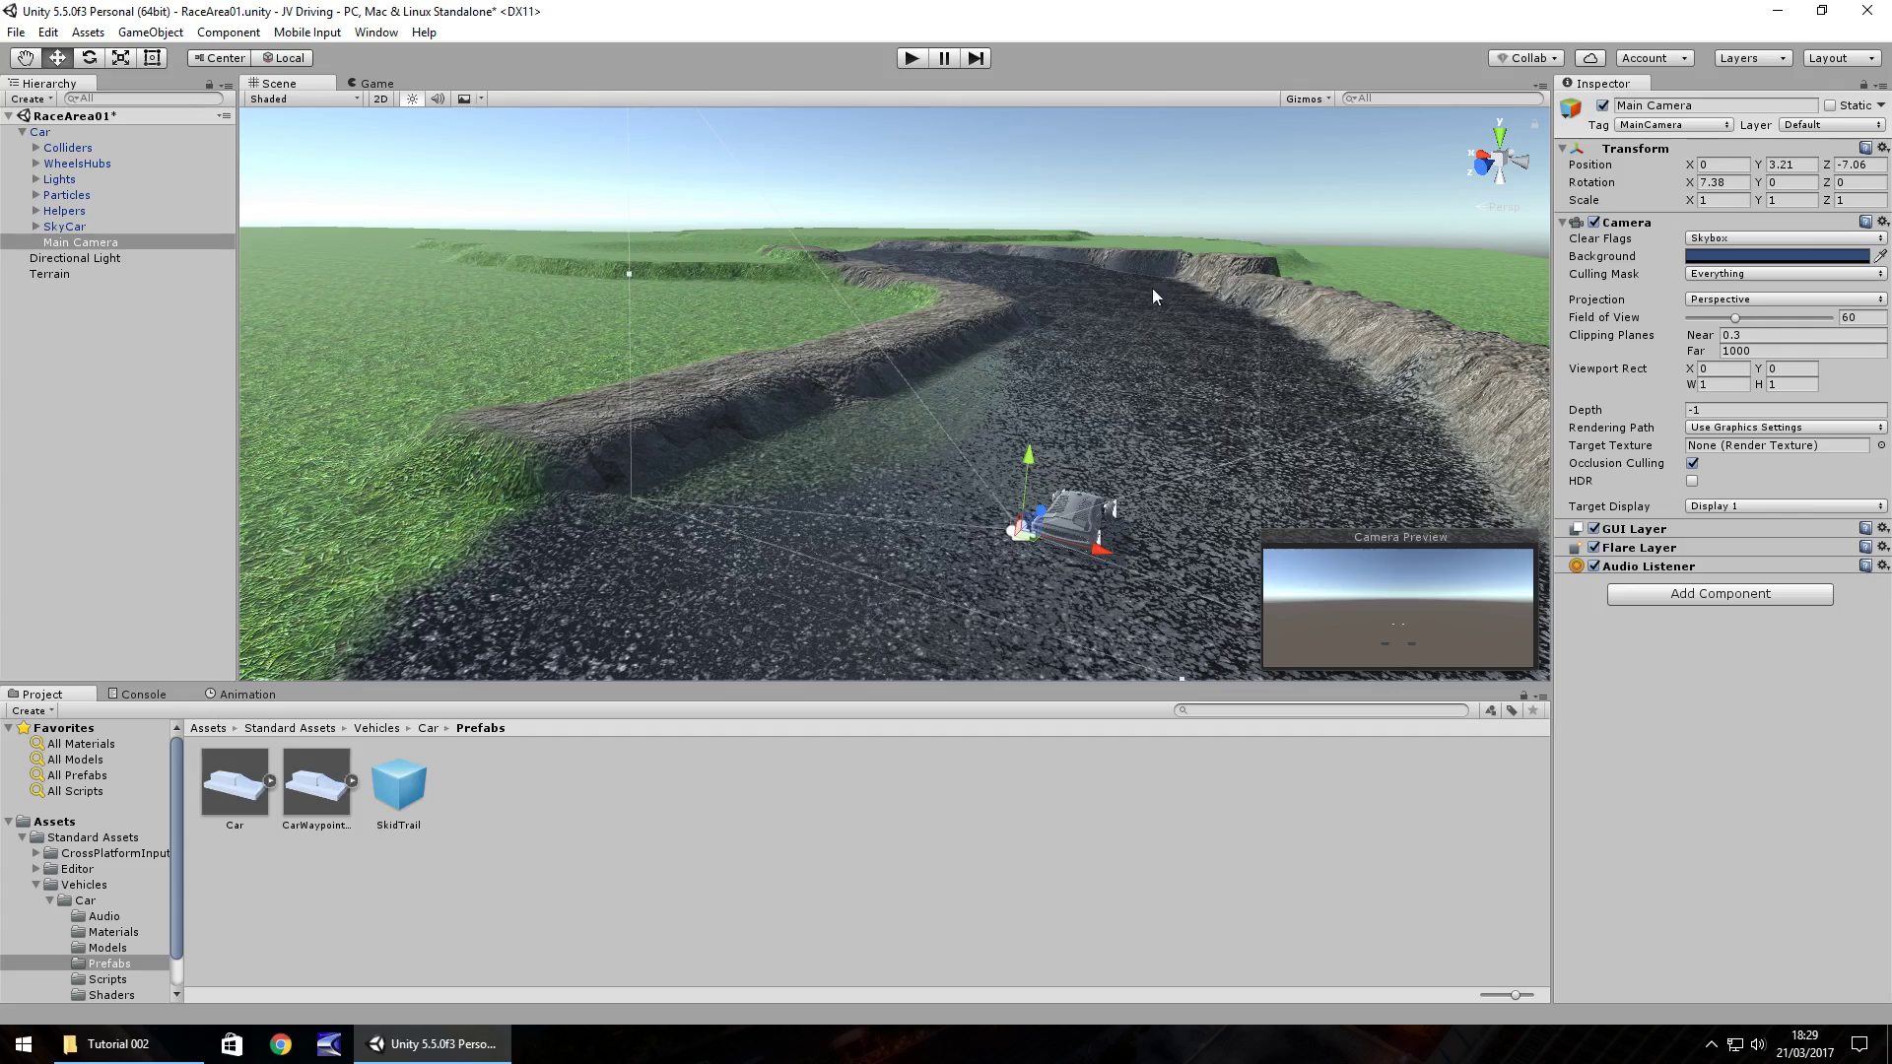
scroll(1092, 334, "up", 5)
right_click_drag(1048, 328, 1091, 370)
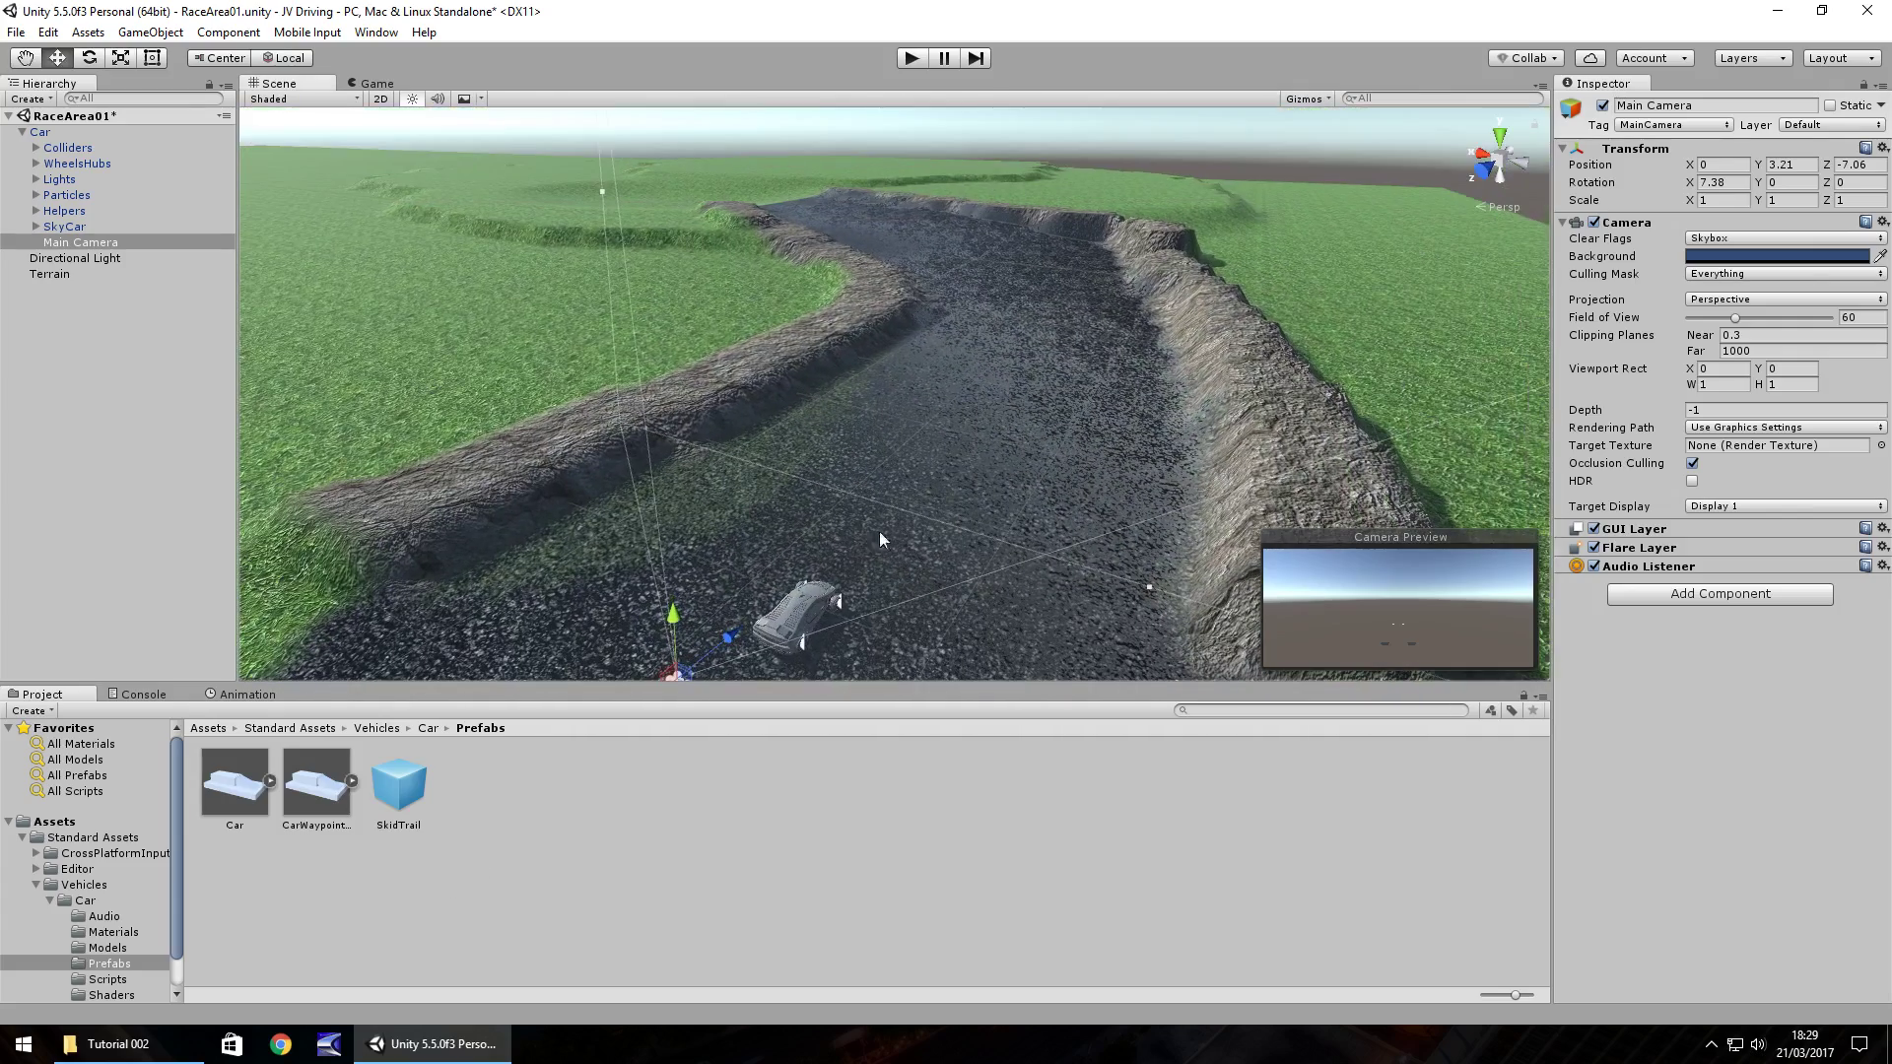